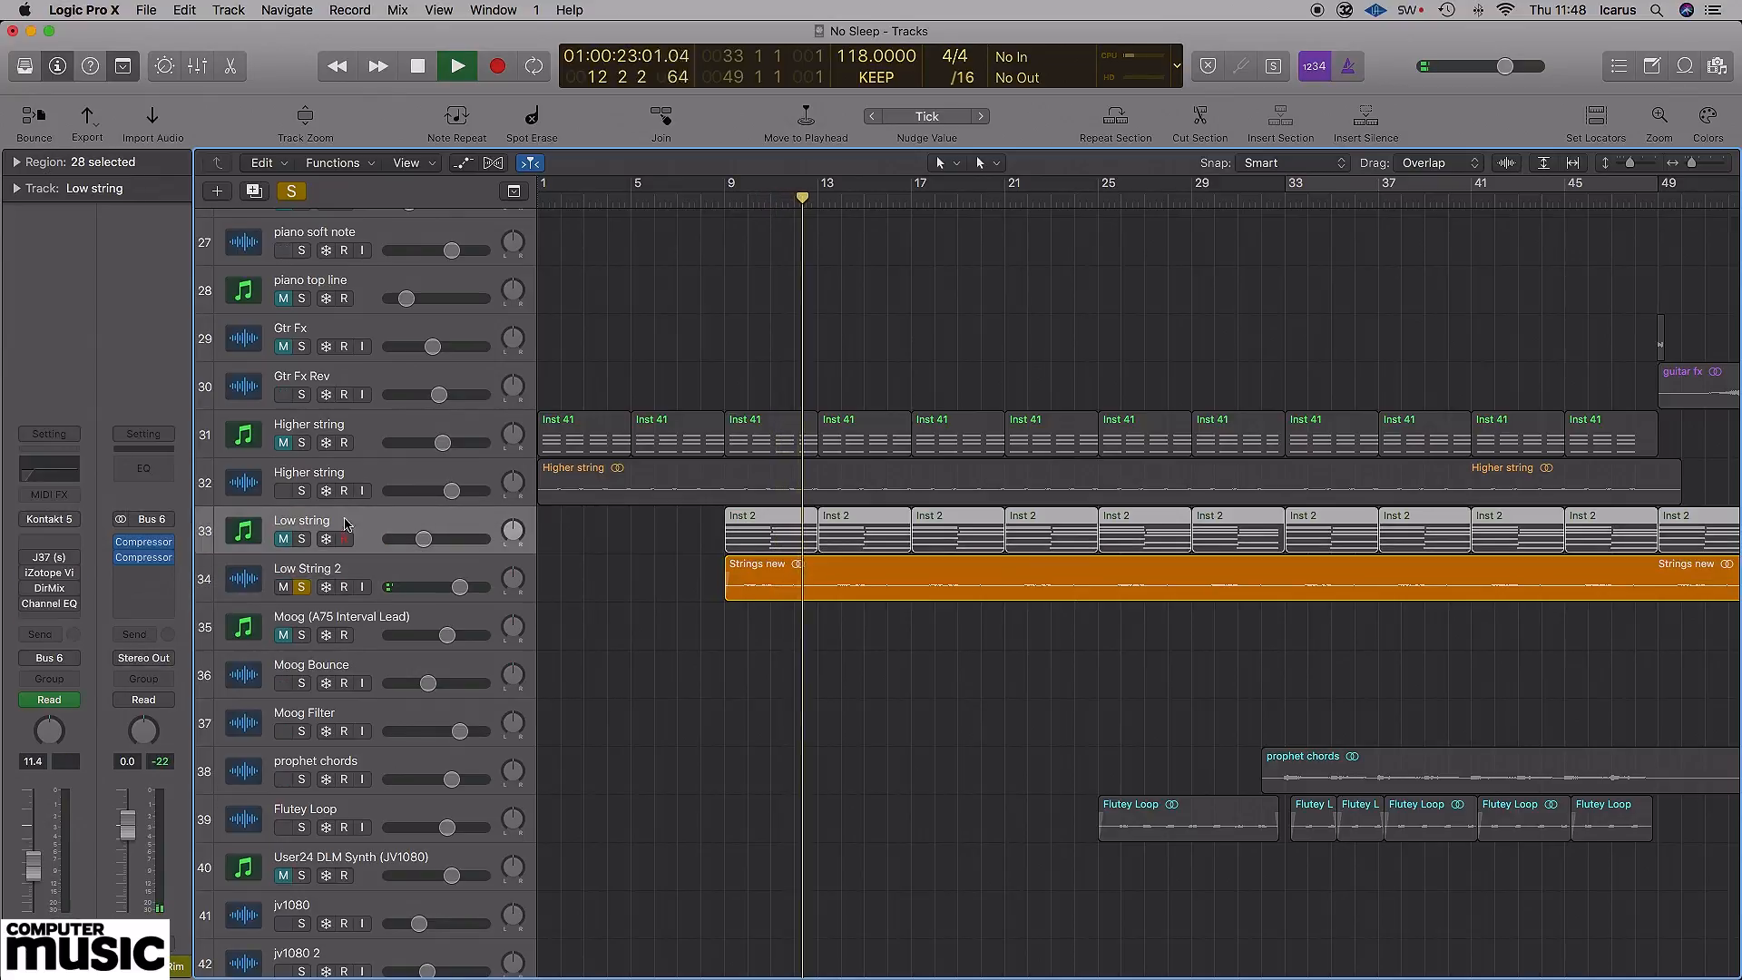
- Solo the Low string MIDI track in place of Low String 2 and set the cycle range to bars 9–17
{"action": "left_click", "coordinate": [396, 575]}
{"action": "left_click", "coordinate": [434, 522]}
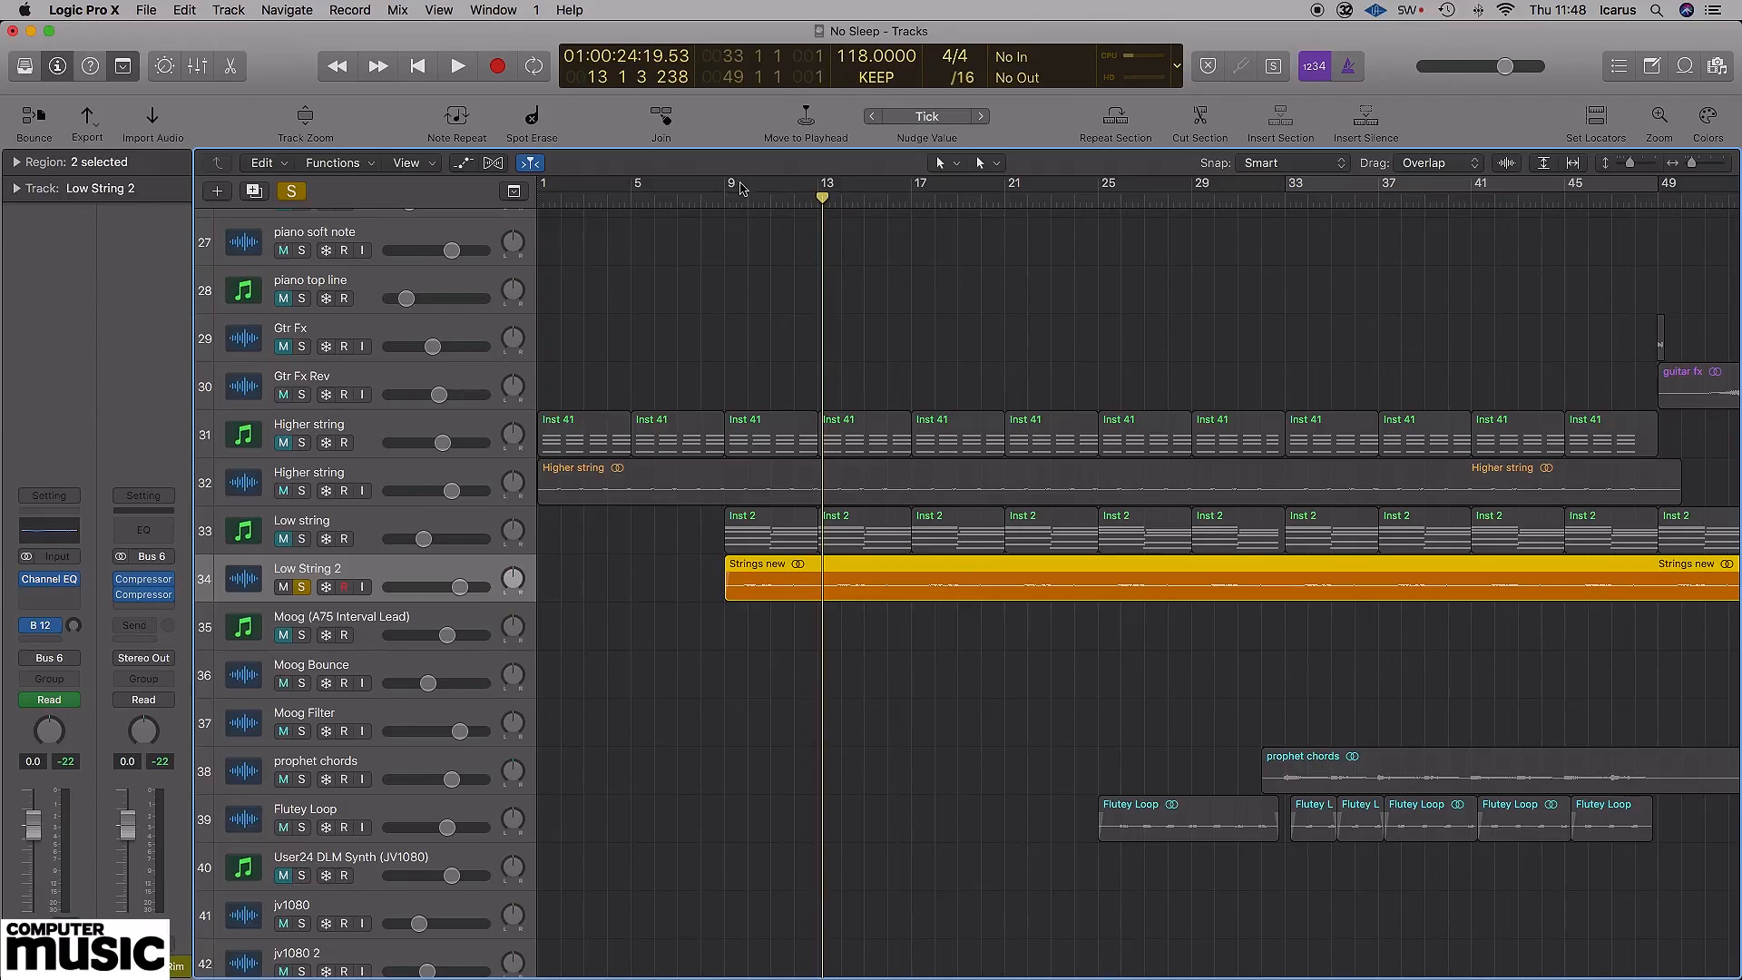
{"action": "left_click", "coordinate": [303, 587]}
{"action": "left_click", "coordinate": [346, 518]}
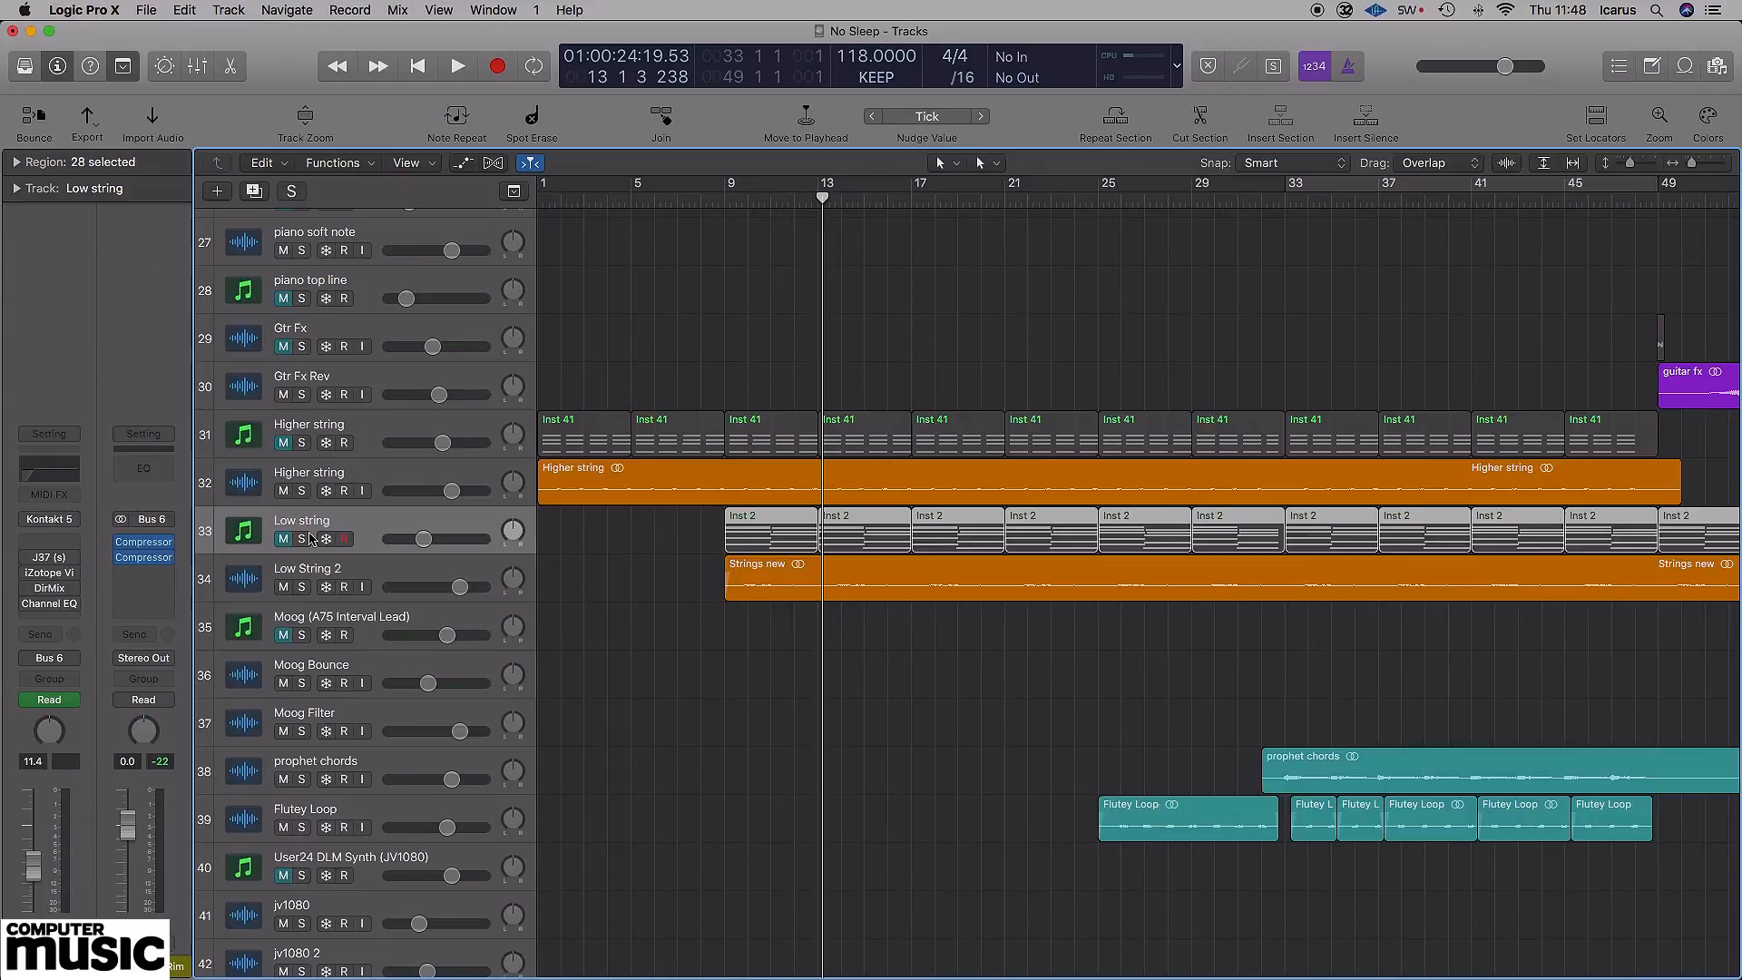
{"action": "left_click", "coordinate": [303, 538]}
{"action": "left_click_drag", "start_coordinate": [723, 194], "coordinate": [895, 205]}
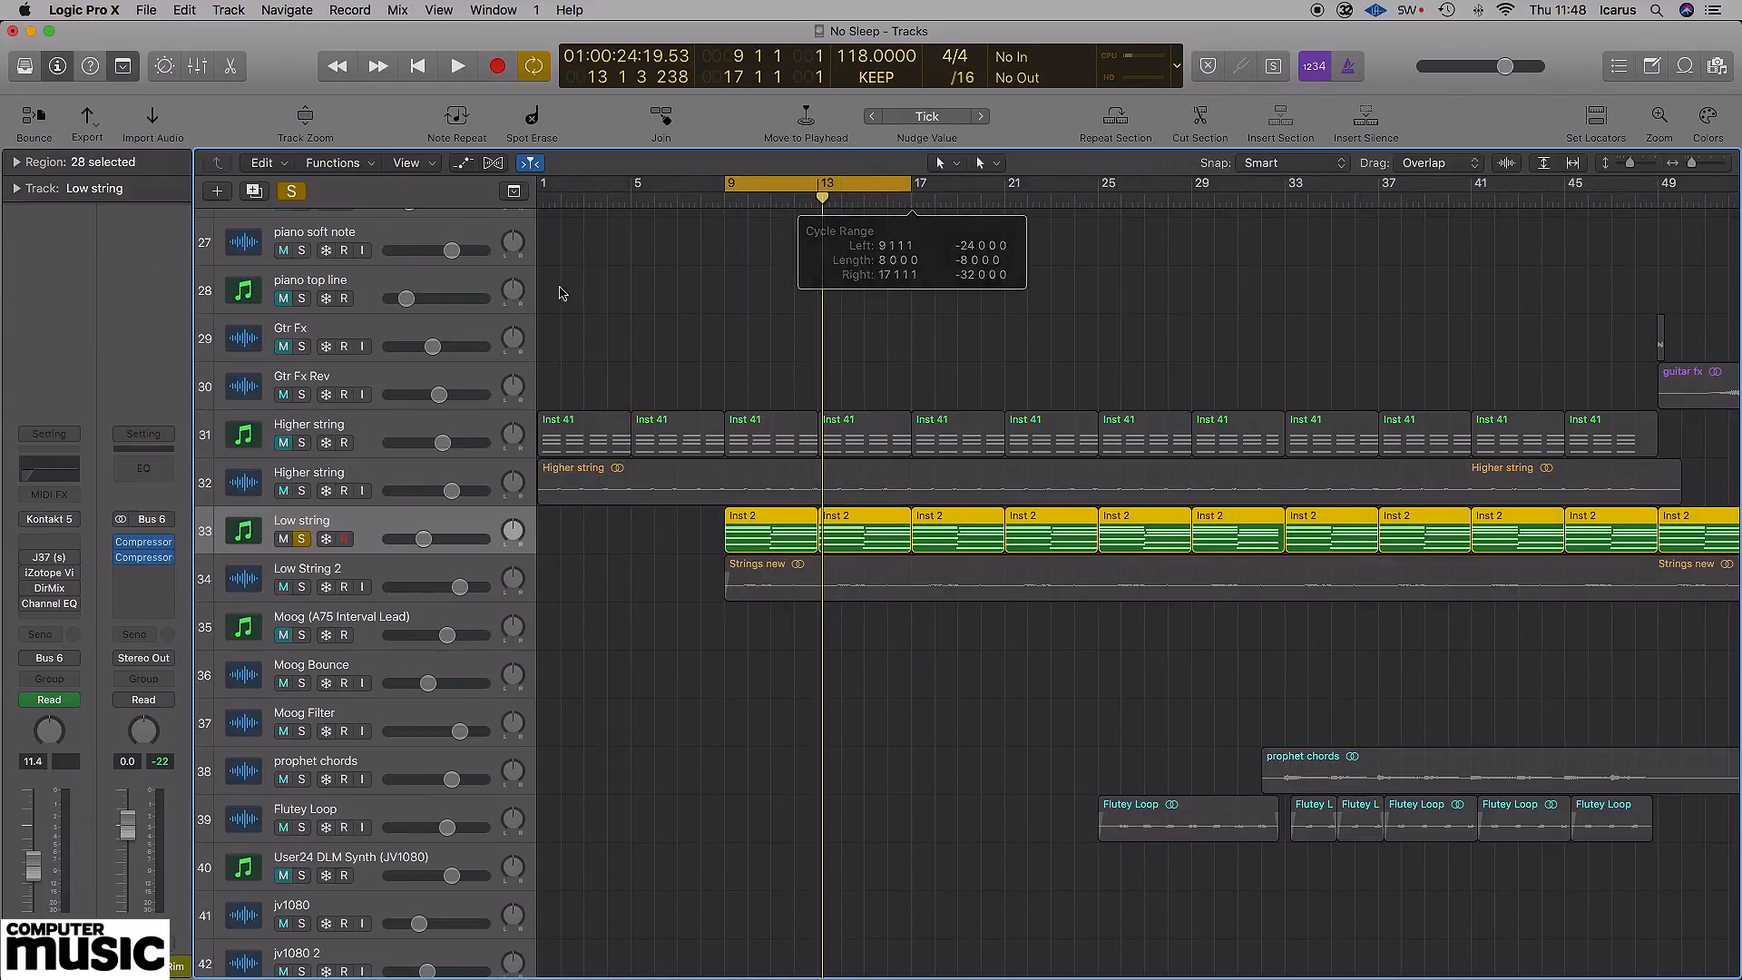
- Play the loop while examining the J37 tape plug-in on the Low string track, and close its window
{"action": "left_click", "coordinate": [49, 560]}
{"action": "key", "text": "space"}
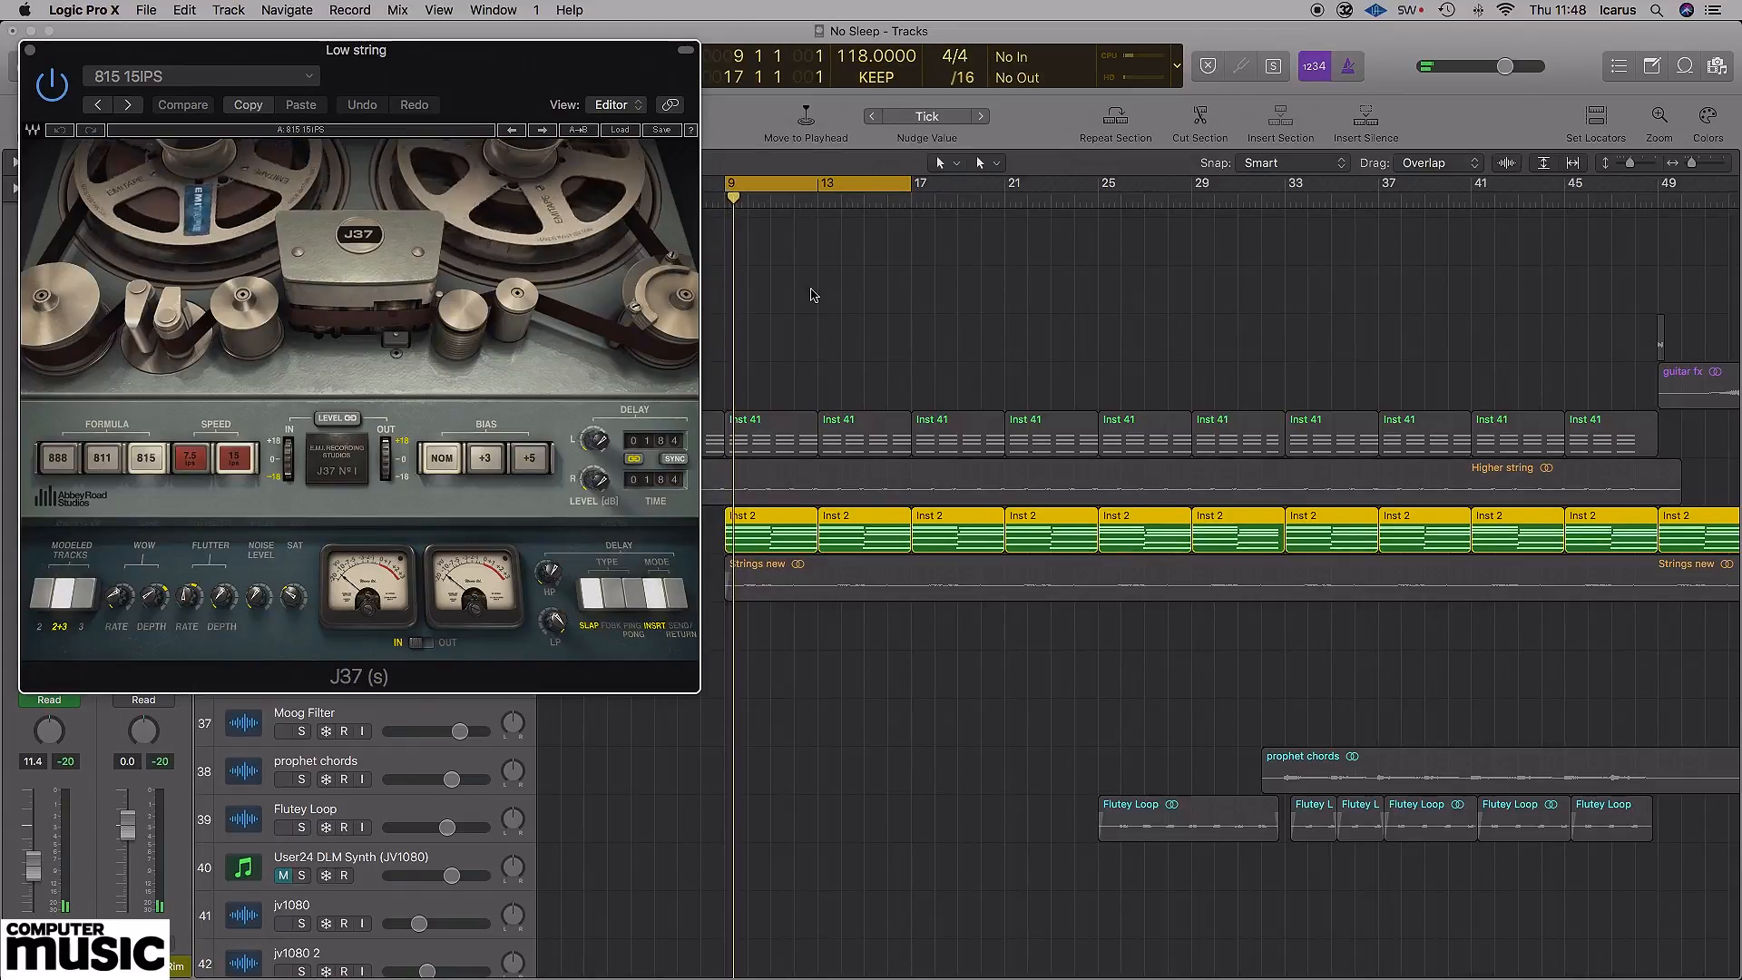
{"action": "left_click_drag", "start_coordinate": [481, 84], "coordinate": [1106, 213]}
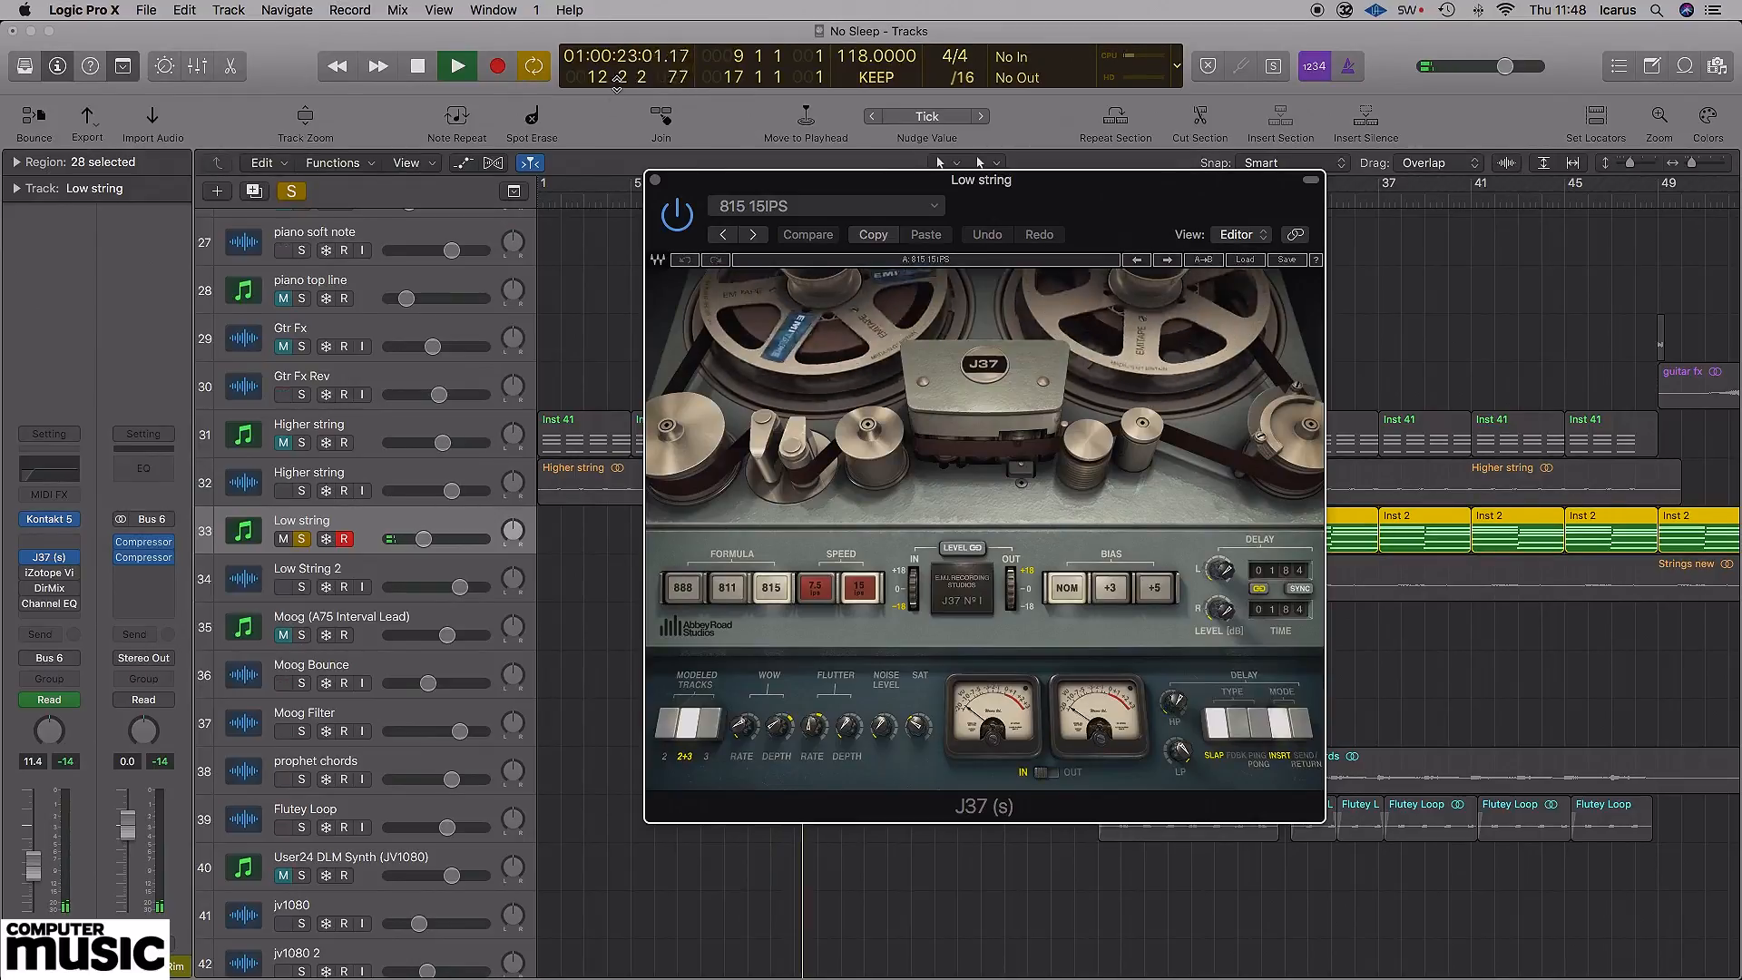
{"action": "left_click", "coordinate": [655, 180]}
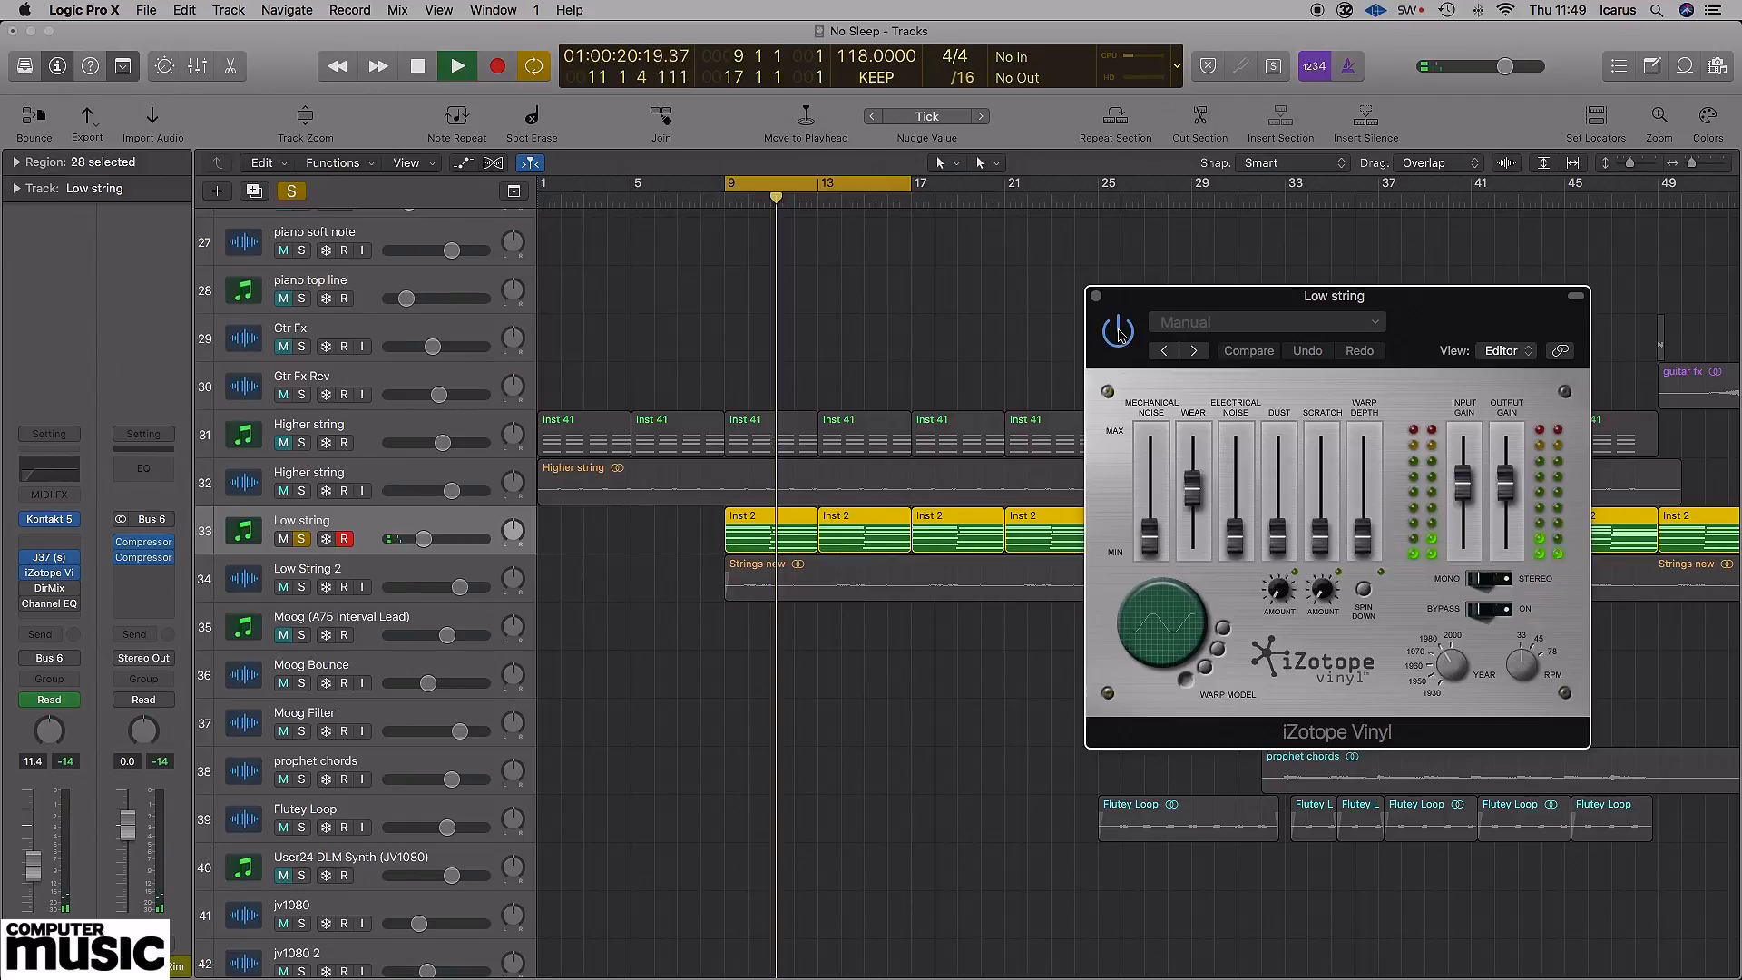
- Review the Low string track's iZotope Vinyl, Direction Mixer and Channel EQ plug-ins during playback, and close their windows
{"action": "left_click_drag", "start_coordinate": [1449, 356], "coordinate": [1324, 320]}
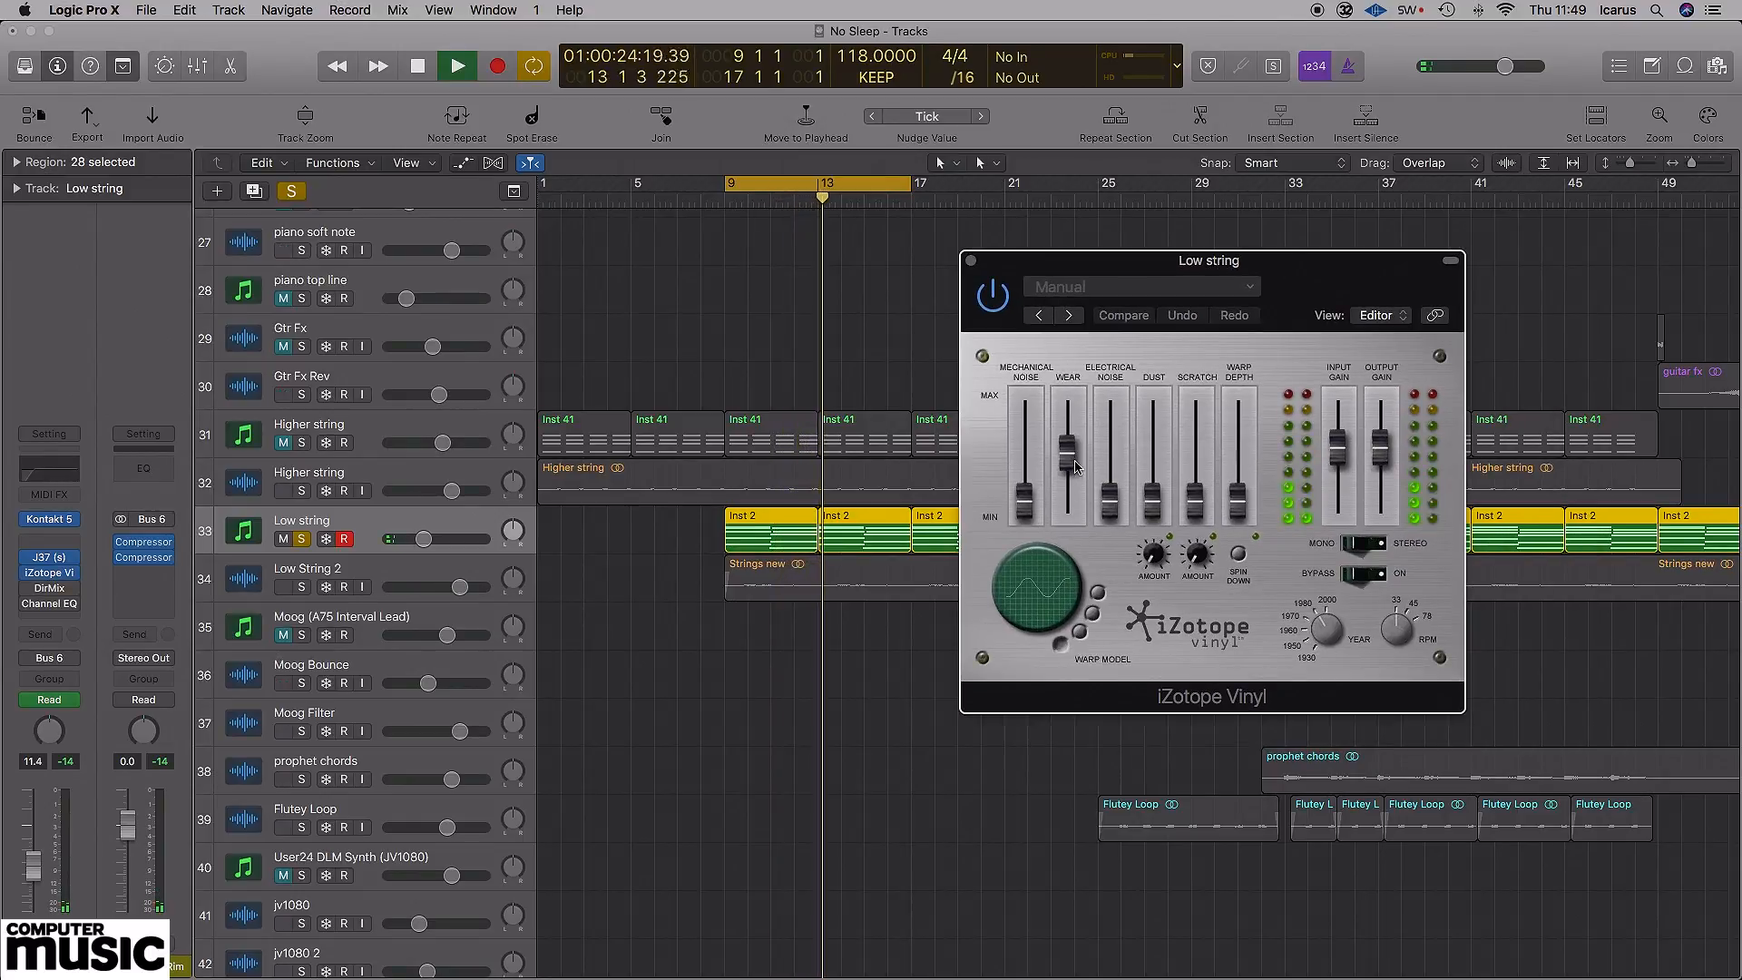
{"action": "left_click", "coordinate": [50, 589]}
{"action": "left_click_drag", "start_coordinate": [286, 48], "coordinate": [792, 167]}
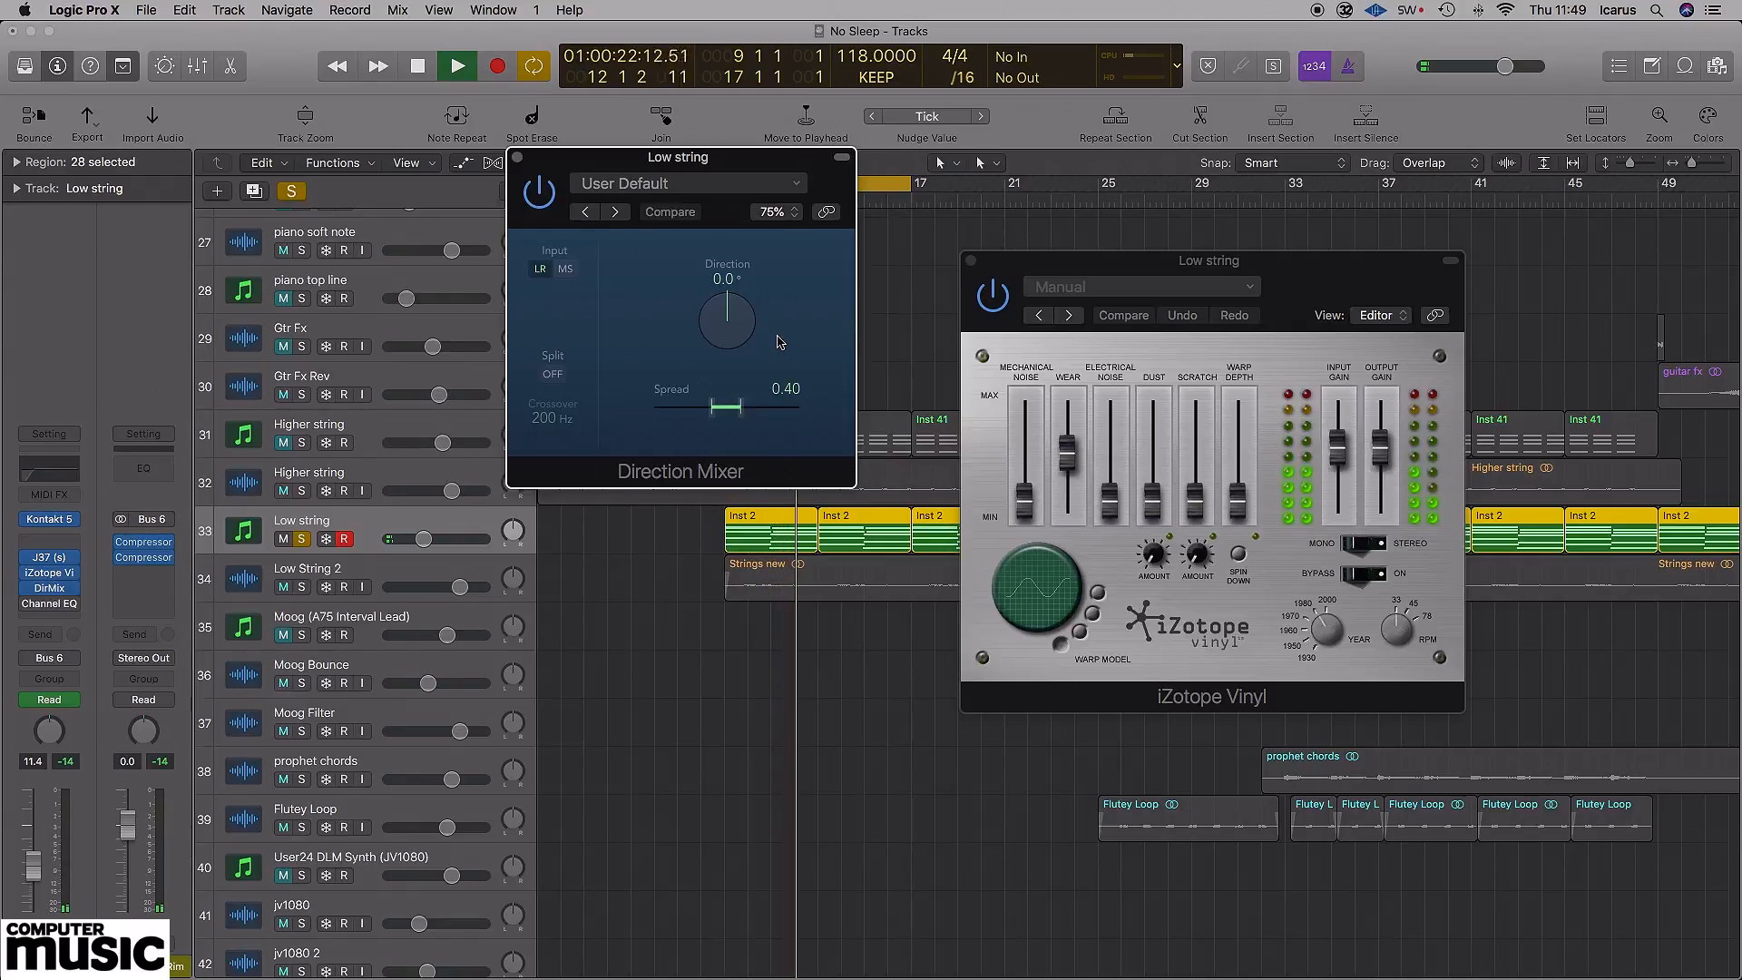
{"action": "left_click", "coordinate": [517, 159]}
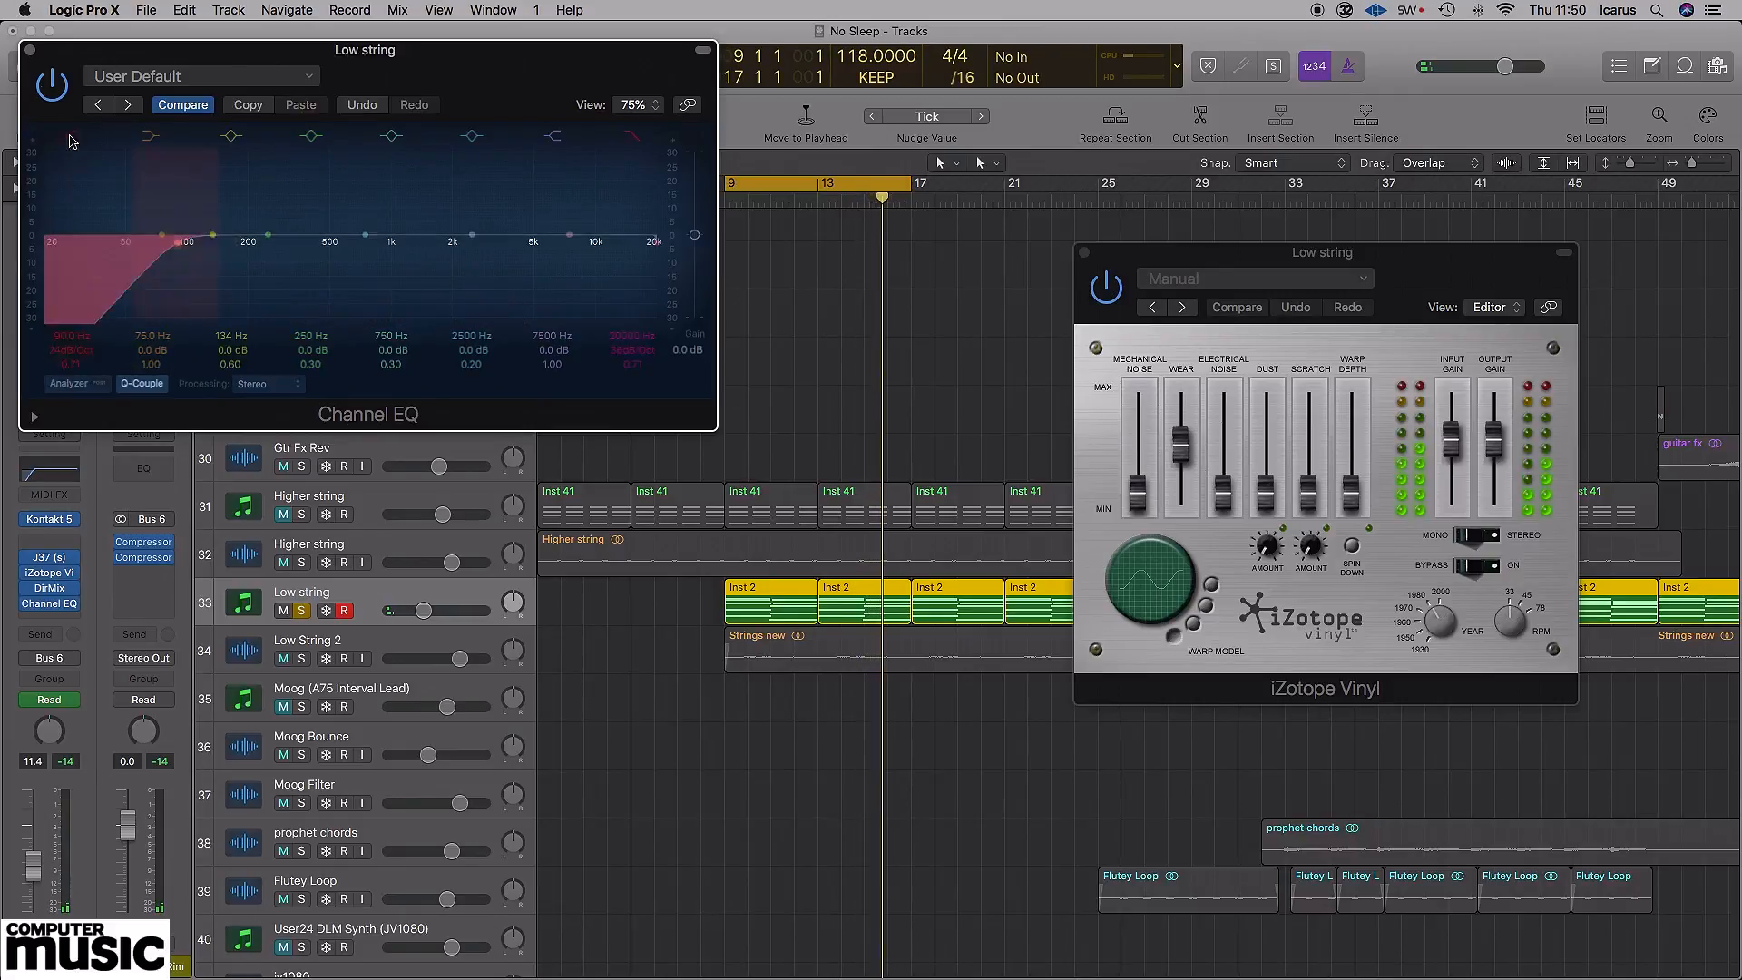
{"action": "left_click", "coordinate": [29, 50]}
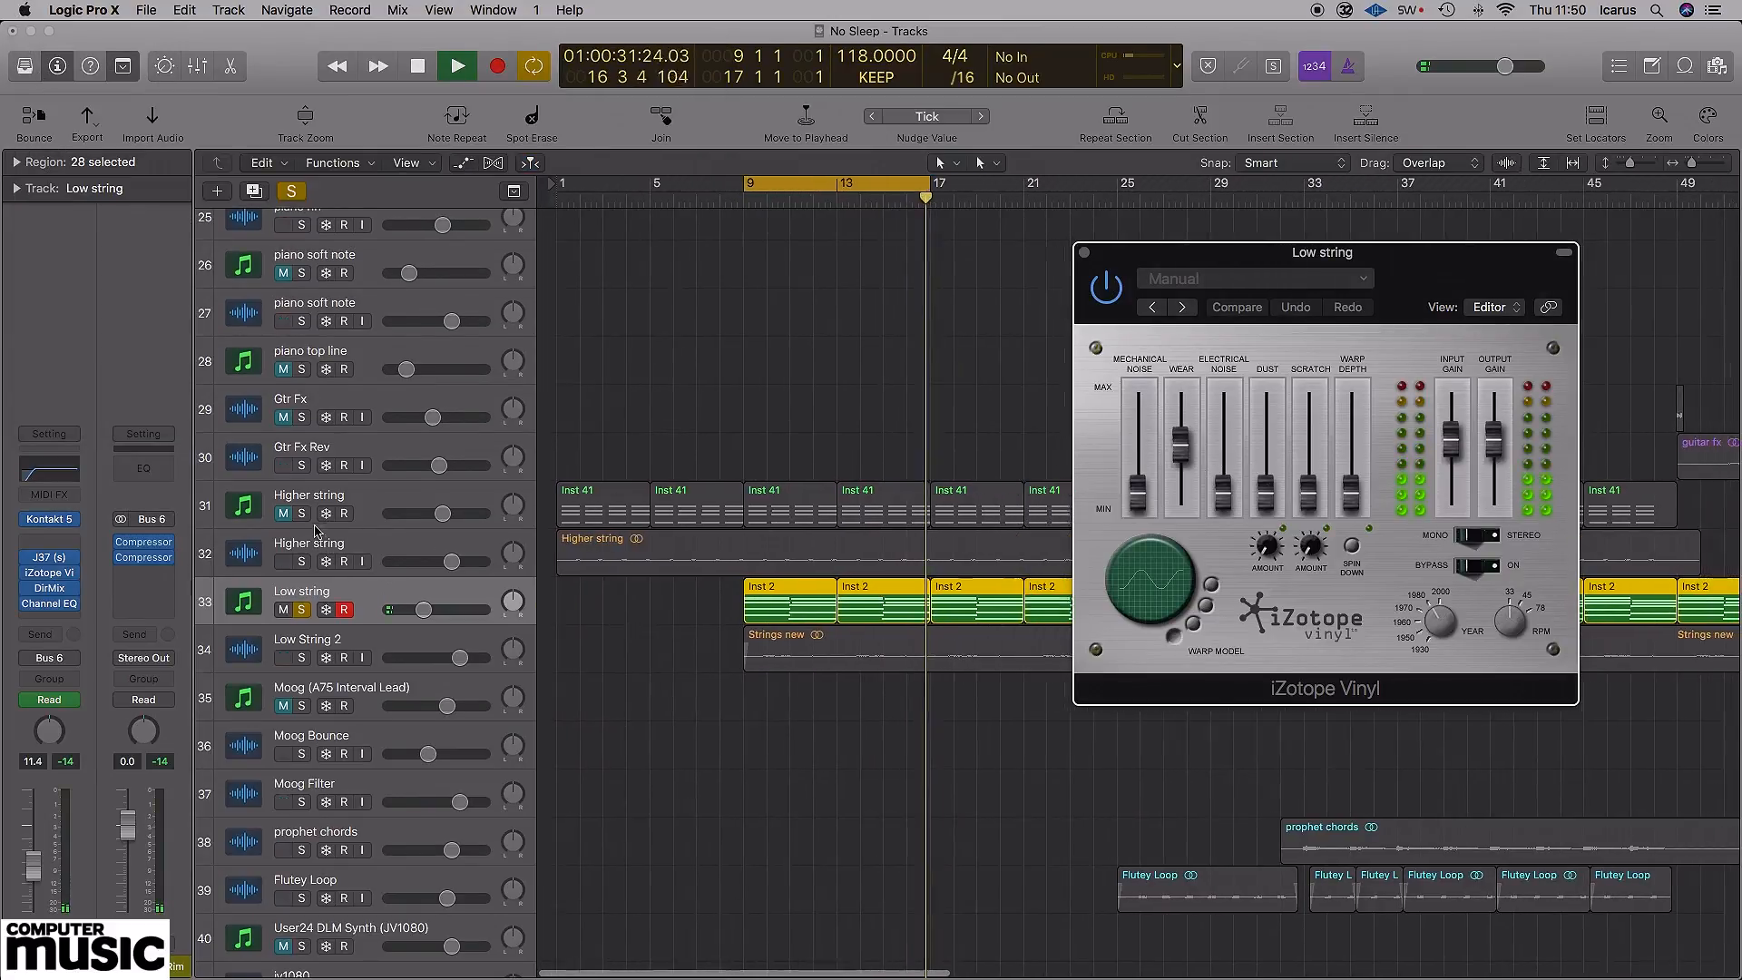
{"action": "left_click", "coordinate": [1085, 254]}
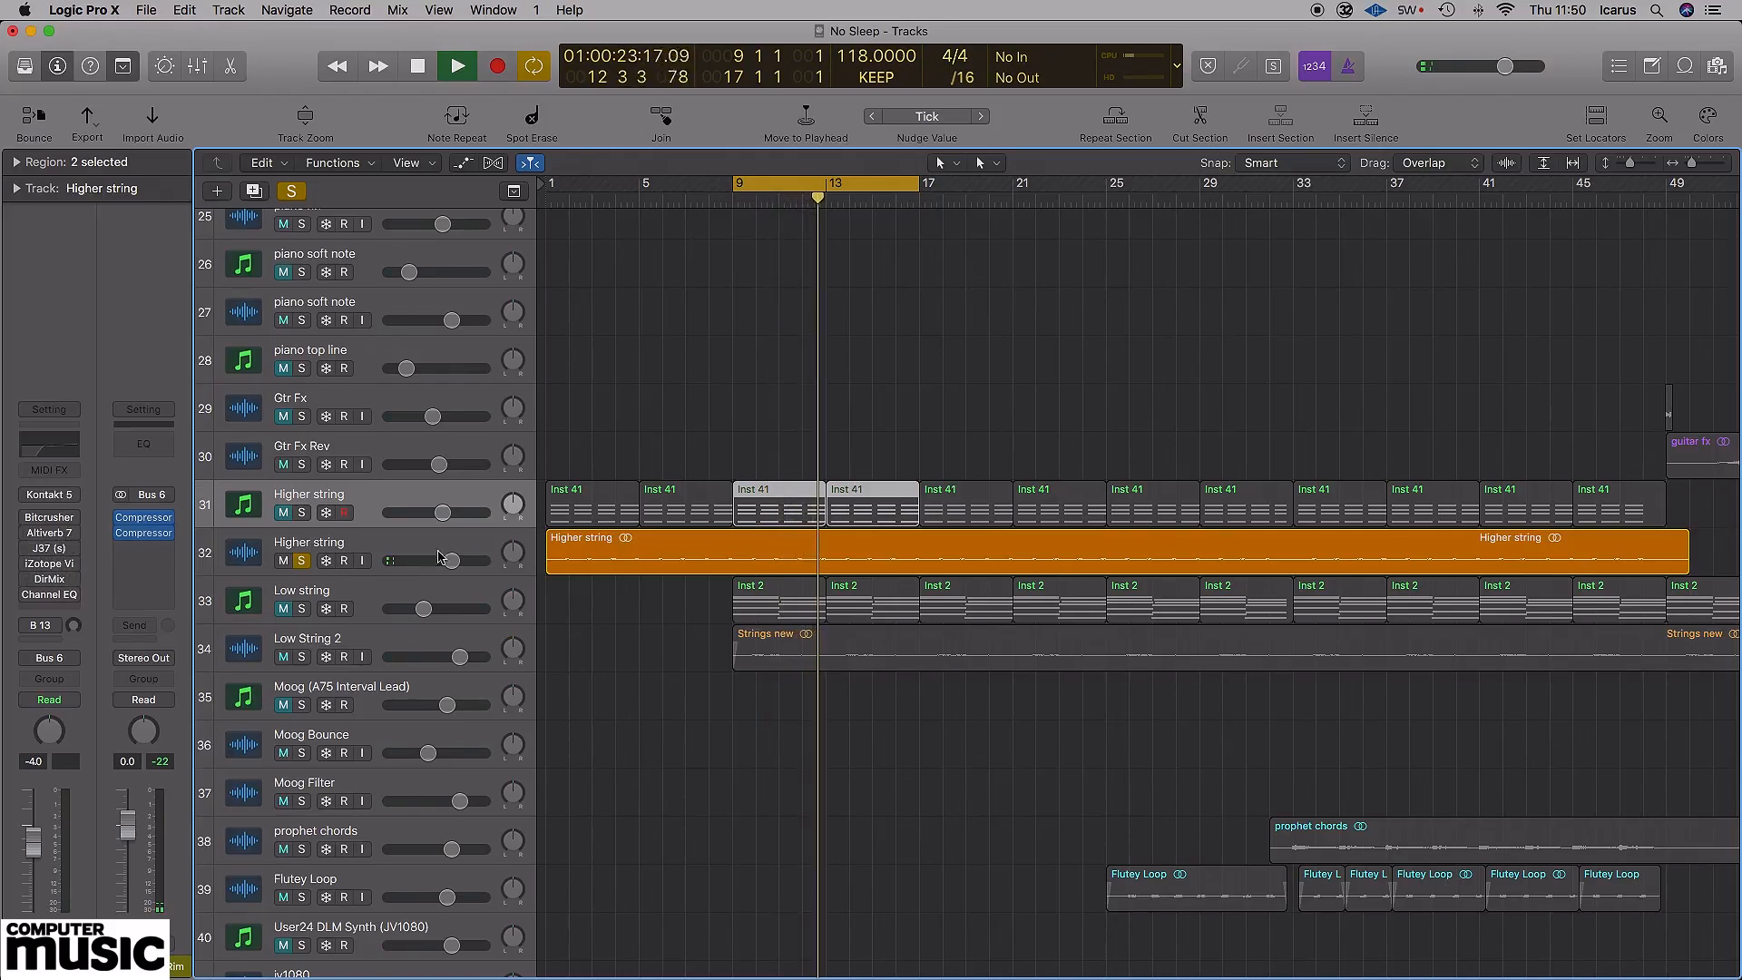
- Compare the channel strips of the Higher string MIDI track and the Higher string audio track
{"action": "left_click", "coordinate": [392, 544]}
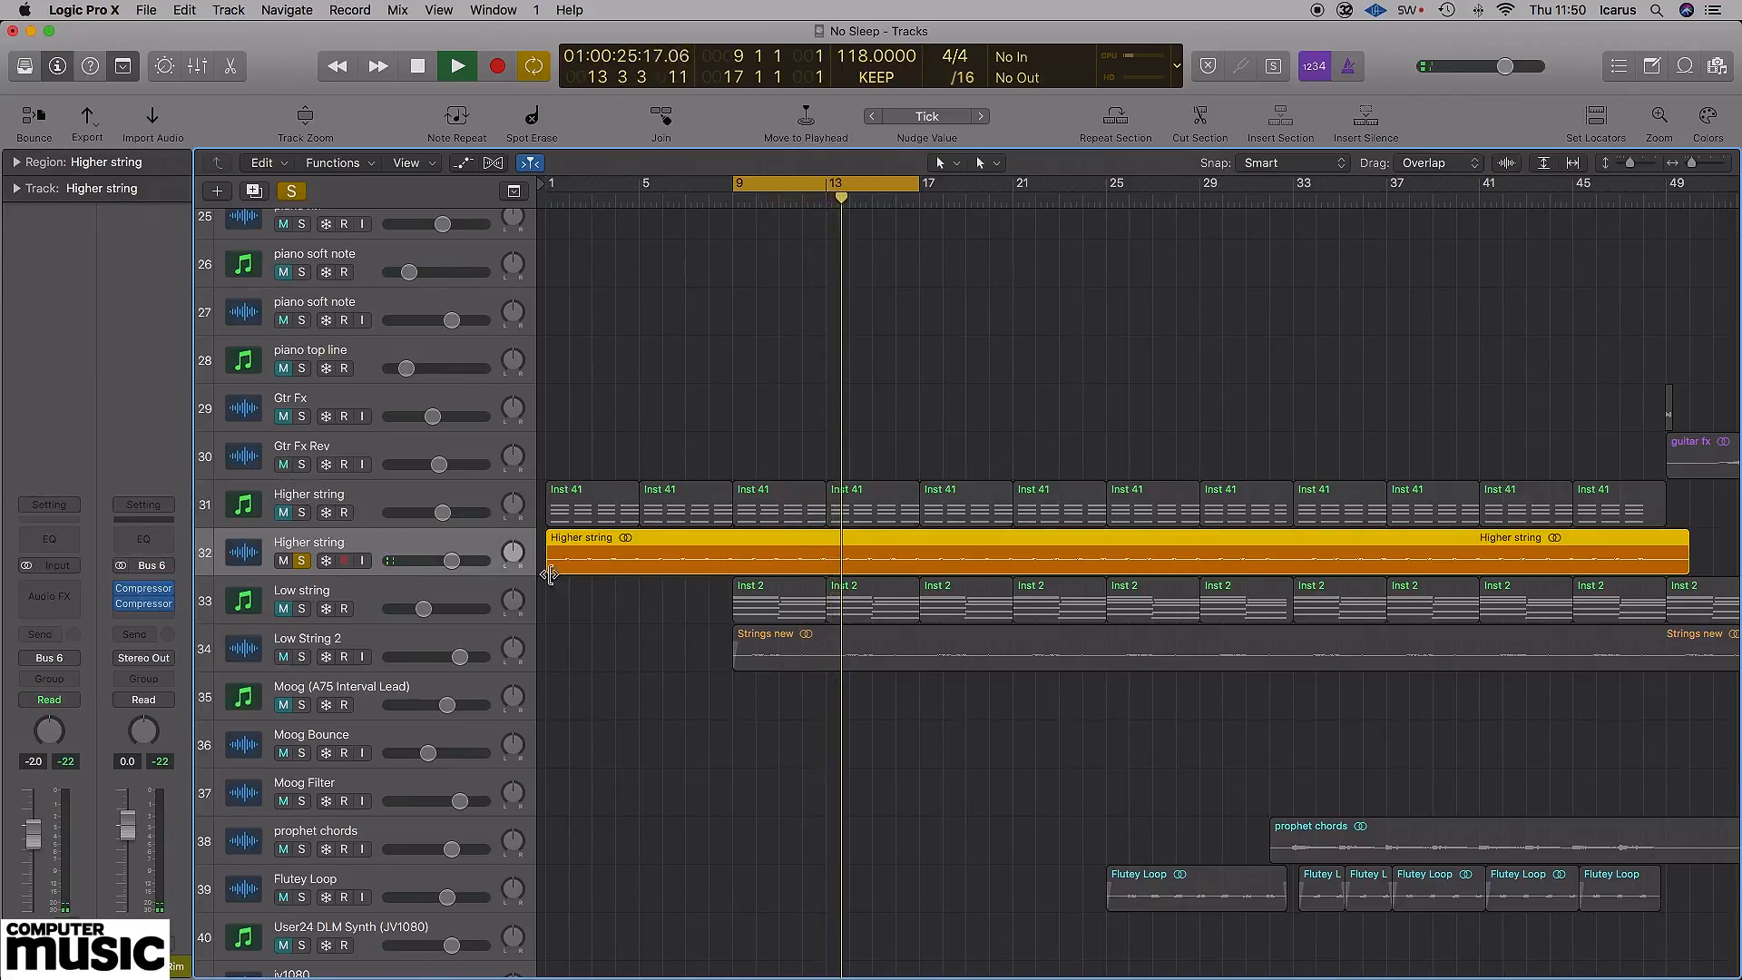
{"action": "left_click", "coordinate": [414, 499]}
{"action": "left_click", "coordinate": [406, 547]}
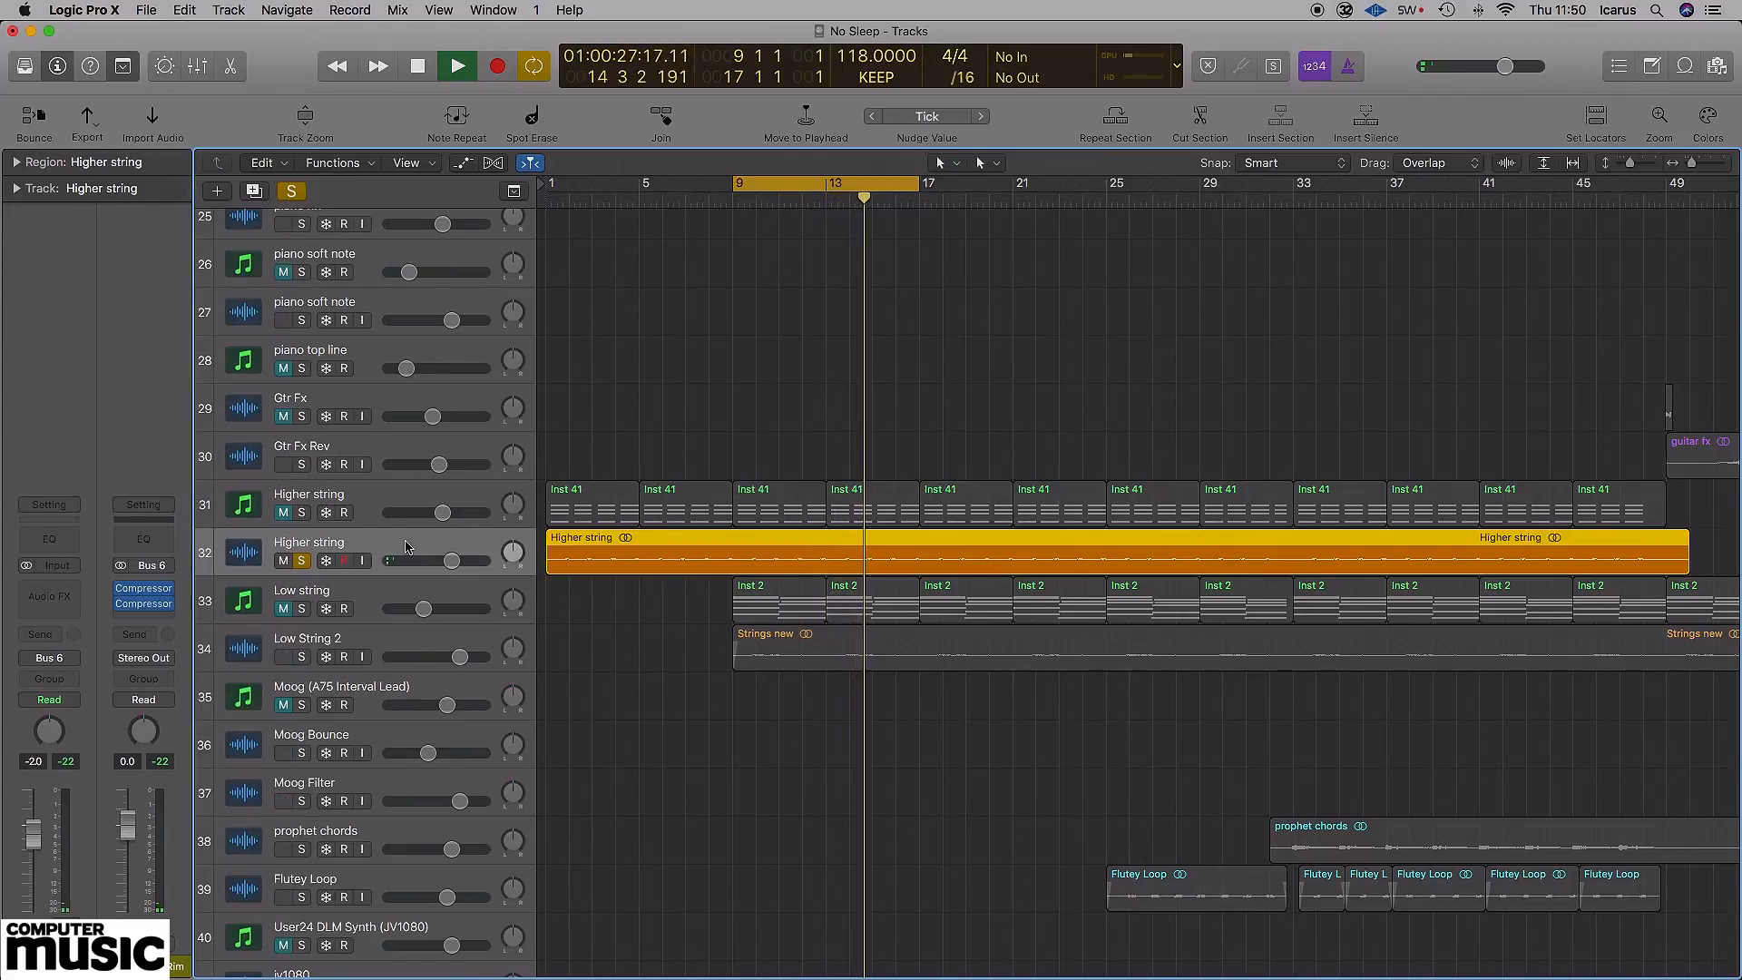
- Solo Low String 2 with cycling turned off, and take the Higher string audio track out of solo
{"action": "left_click", "coordinate": [301, 657]}
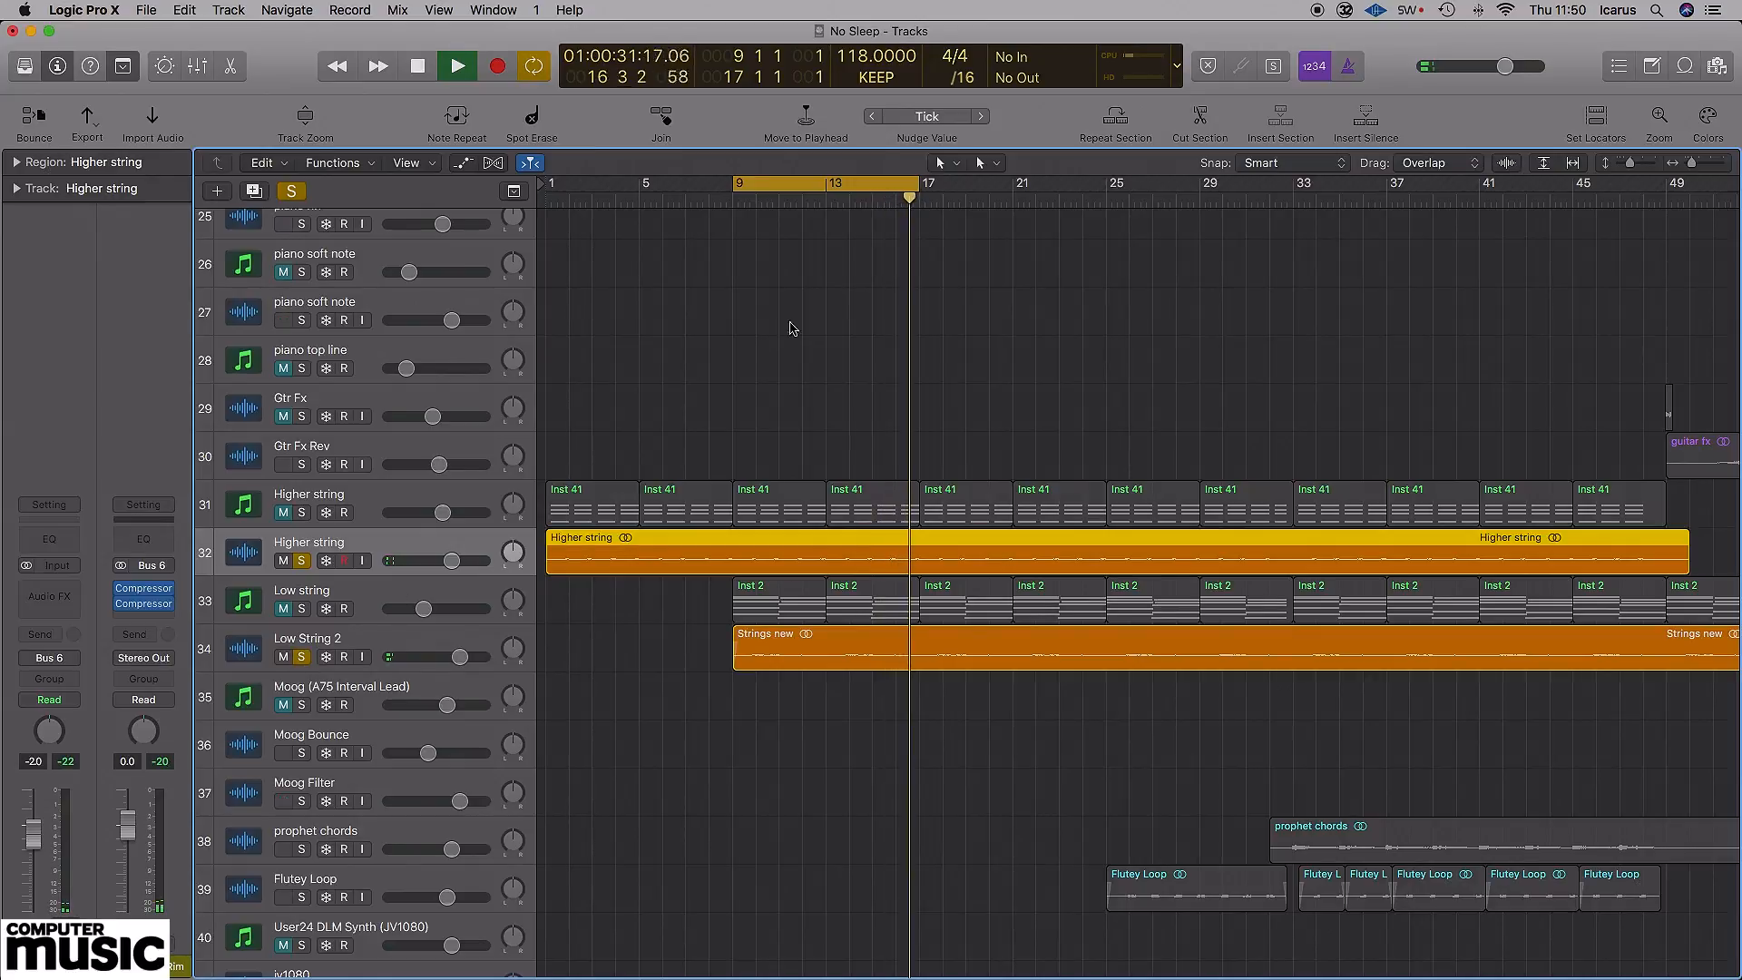
{"action": "left_click", "coordinate": [869, 177]}
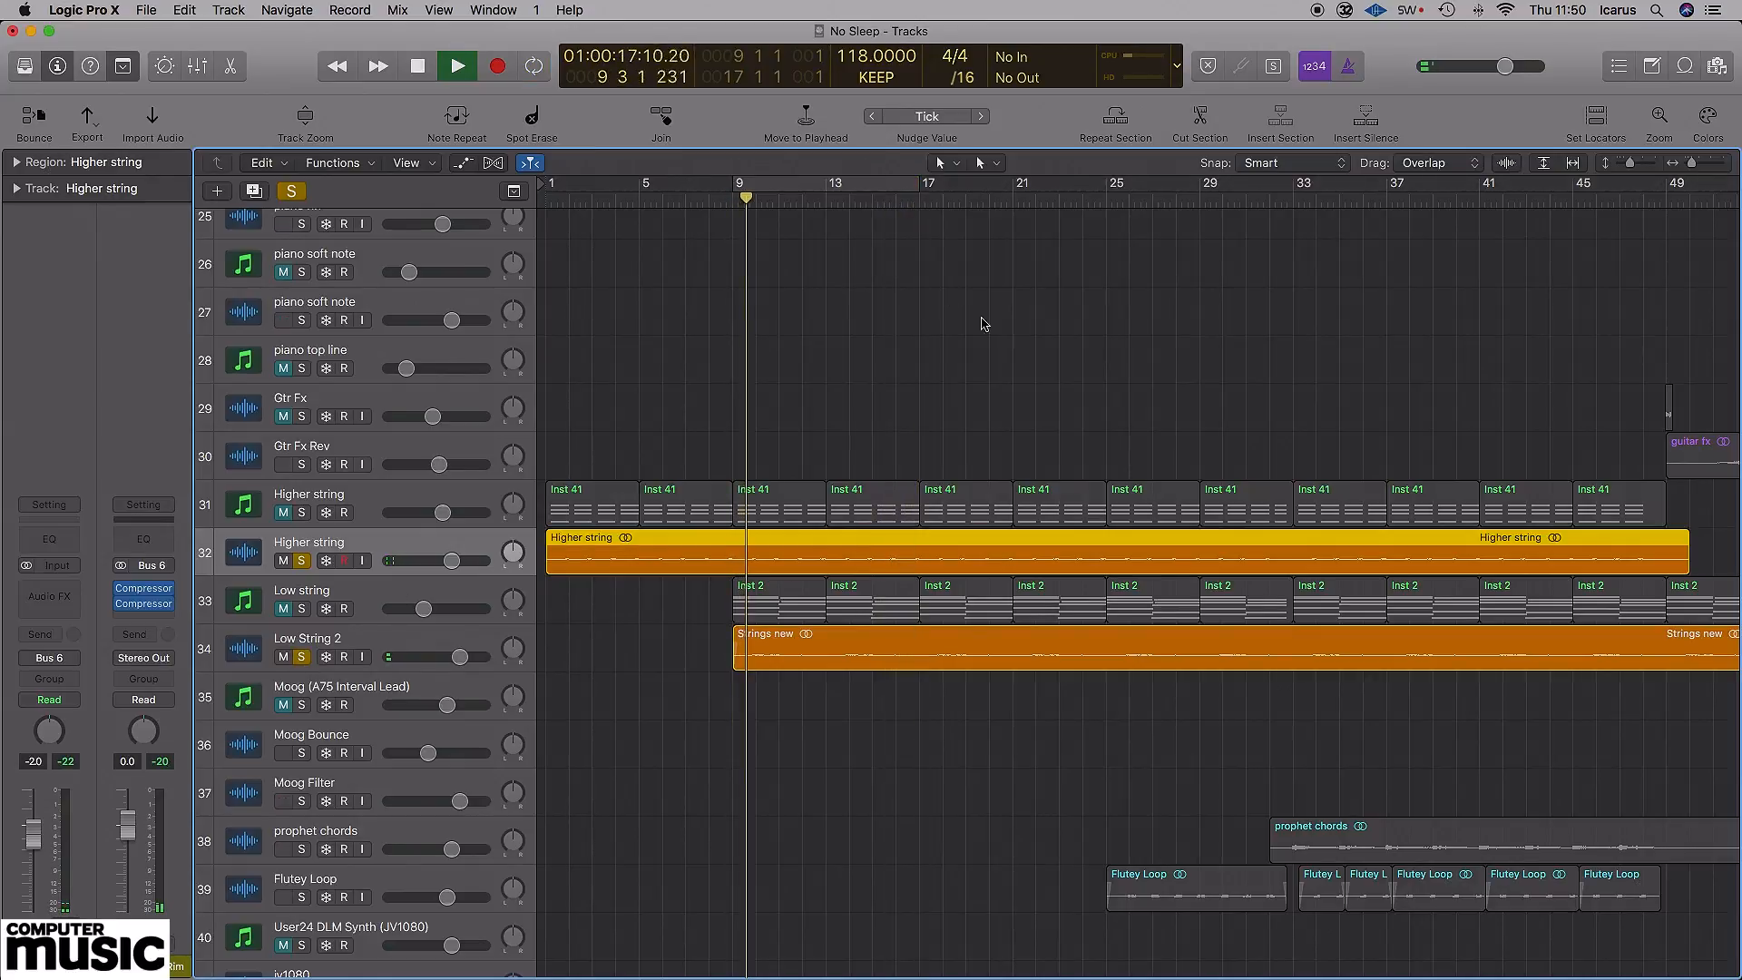
{"action": "left_click", "coordinate": [302, 559]}
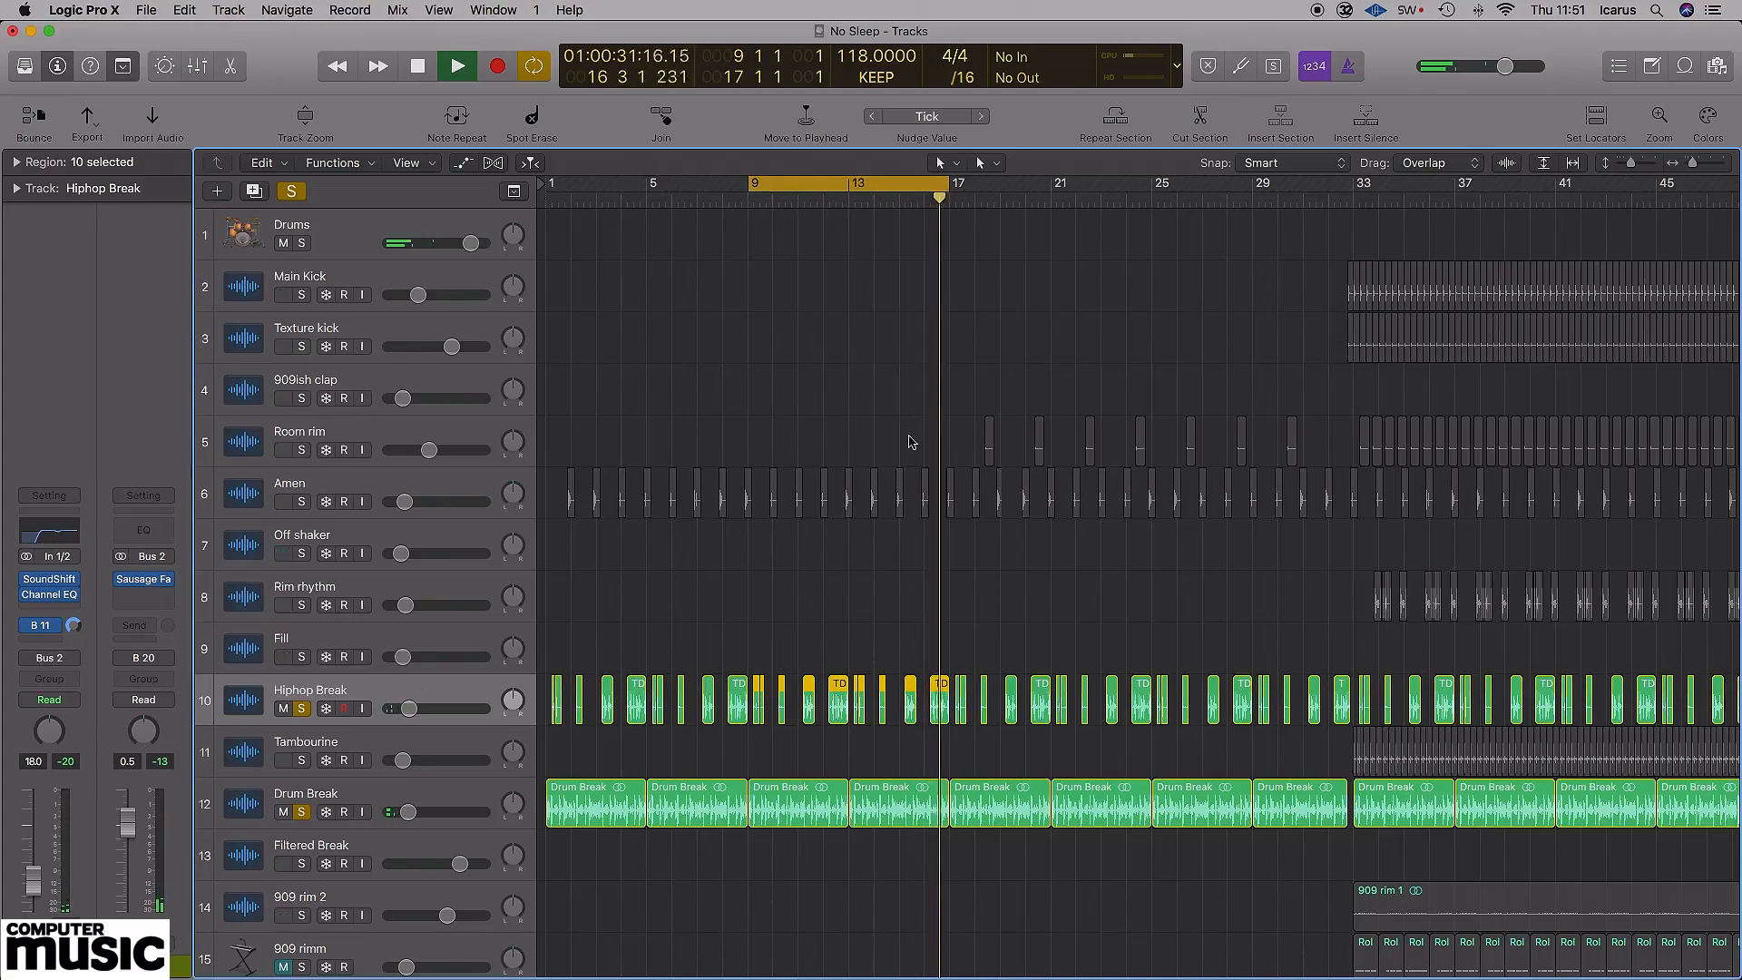
- Examine the chopped Hiphop Break regions around bars 9–17 and take the Drum Break track out of solo
{"action": "key", "text": "t"}
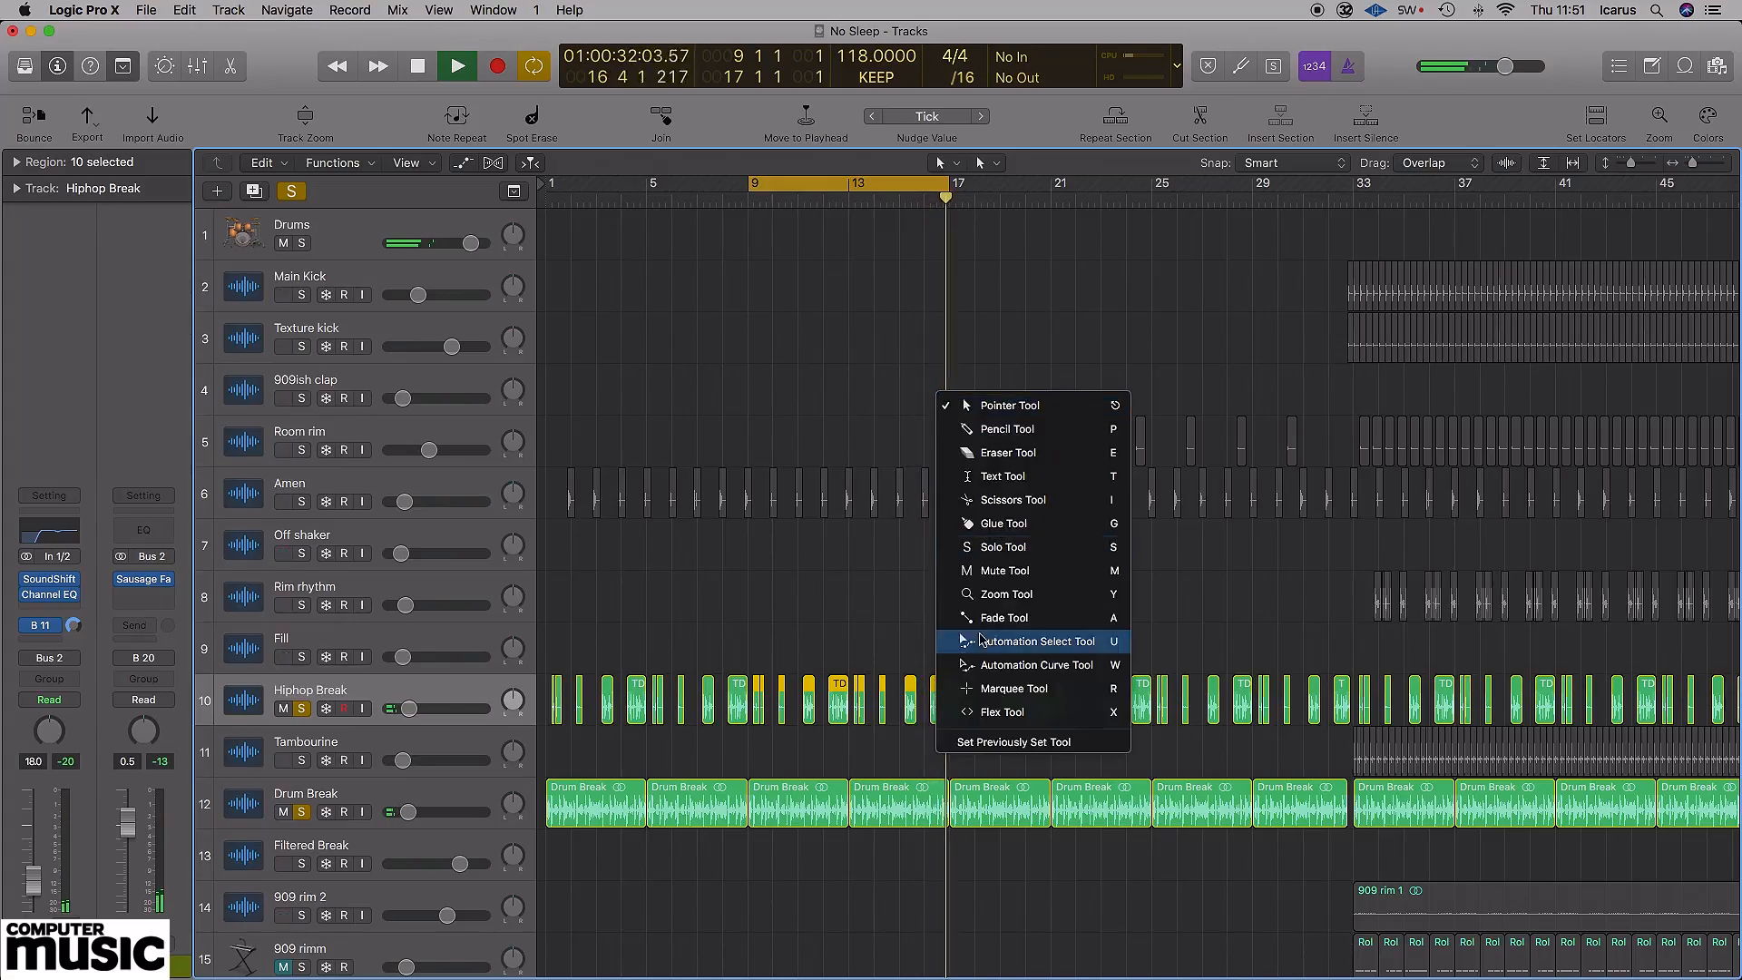
{"action": "left_click", "coordinate": [998, 596]}
{"action": "left_click", "coordinate": [780, 760]}
{"action": "left_click_drag", "start_coordinate": [921, 486], "coordinate": [602, 686]}
{"action": "left_click", "coordinate": [642, 684]}
{"action": "key", "text": "t"}
{"action": "key", "text": "t"}
{"action": "left_click", "coordinate": [302, 835]}
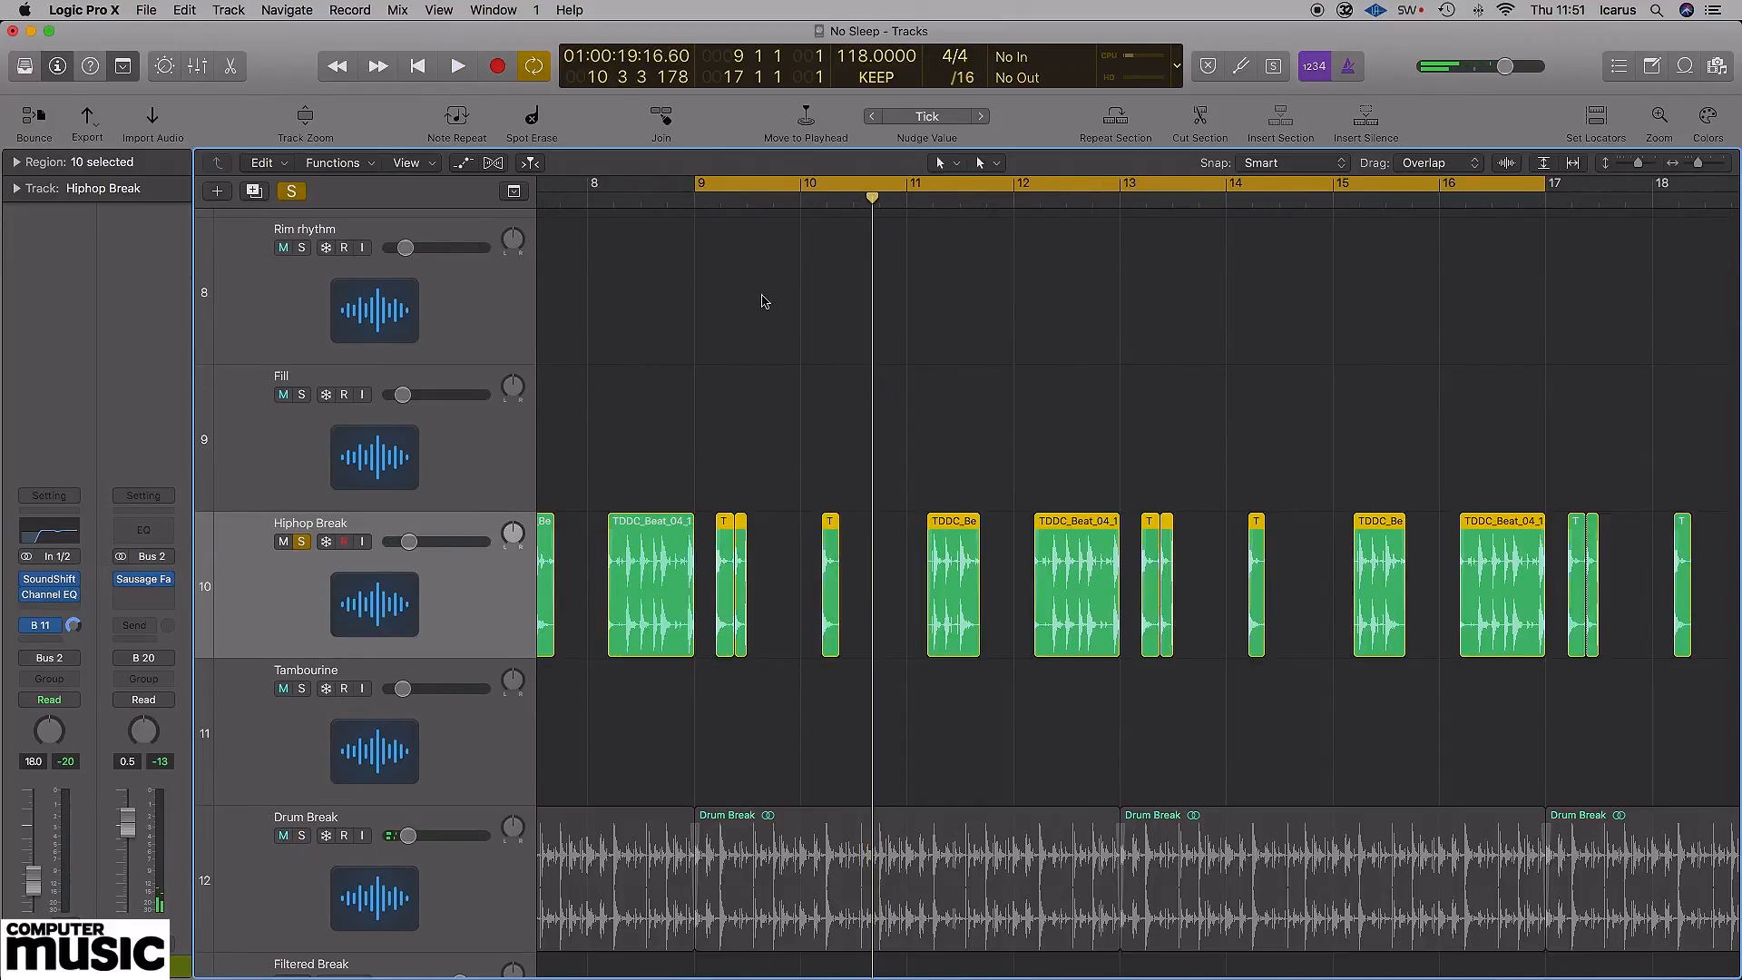
- Look through the arrangement's lower tracks around Vinyl noise, Vinyl Crackle and the vocal parts
{"action": "key", "text": "t"}
{"action": "left_click", "coordinate": [925, 471]}
{"action": "left_click", "coordinate": [760, 518]}
{"action": "scroll", "coordinate": [696, 553], "scroll_direction": "down", "scroll_amount": 20}
{"action": "scroll", "coordinate": [644, 561], "scroll_direction": "up", "scroll_amount": 20}
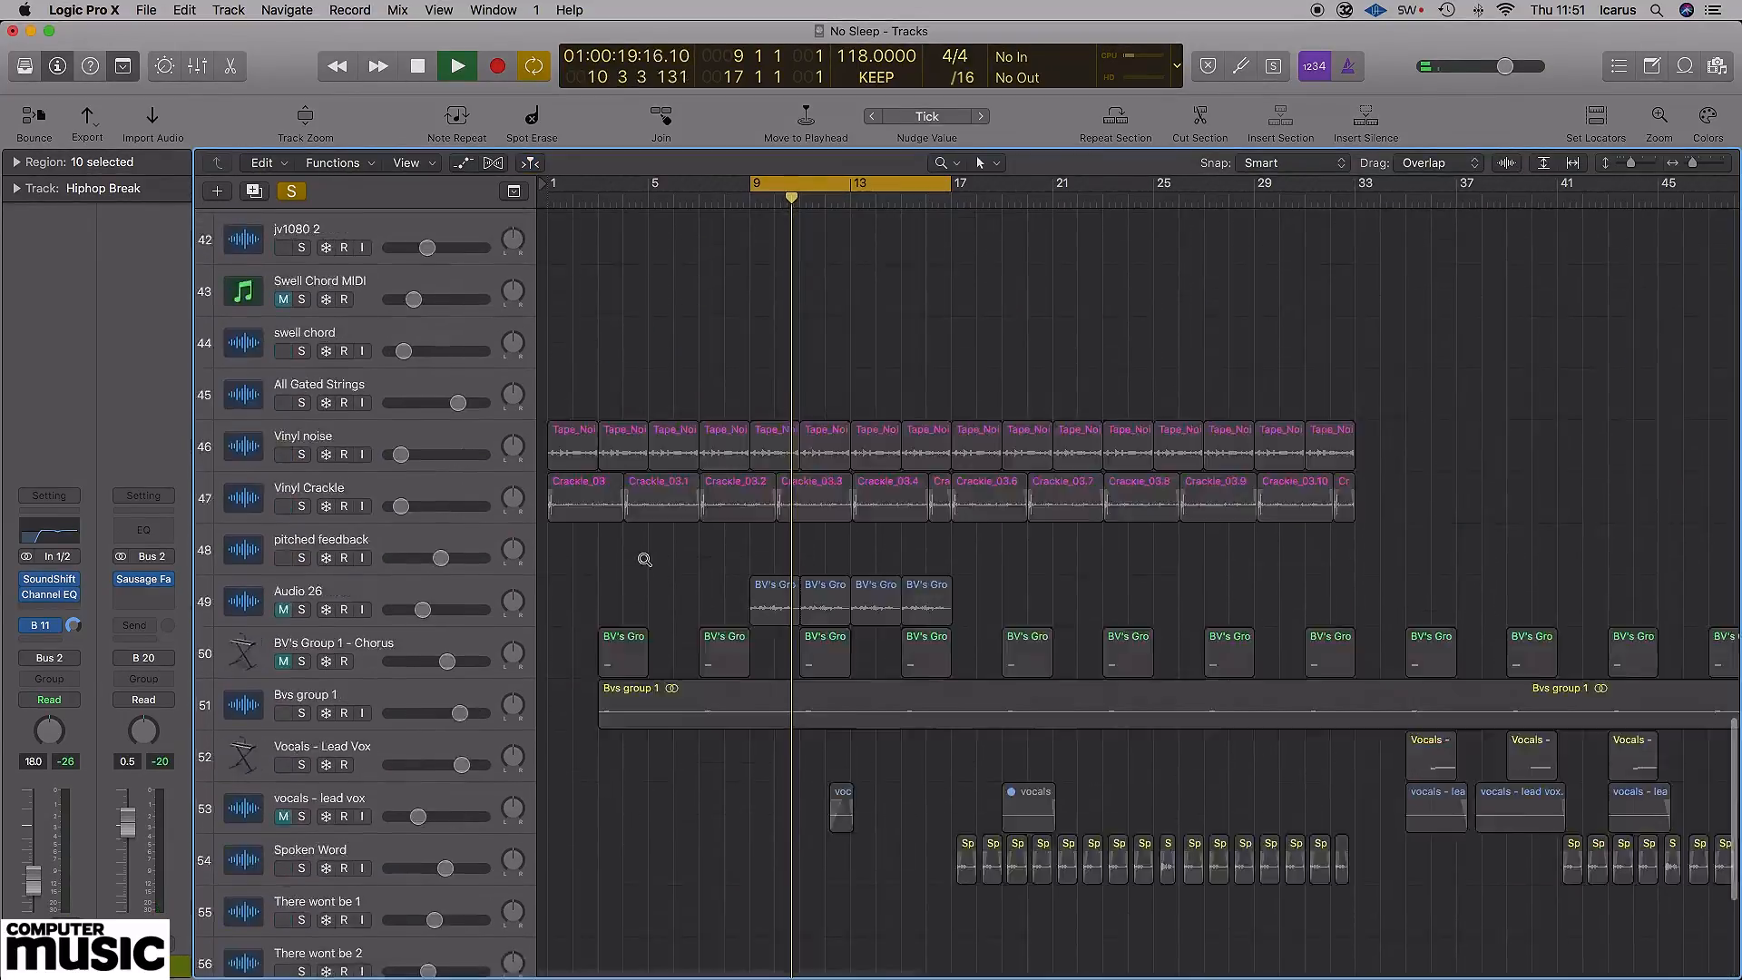
{"action": "left_click", "coordinate": [302, 629]}
{"action": "left_click", "coordinate": [302, 733]}
{"action": "scroll", "coordinate": [964, 372], "scroll_direction": "up", "scroll_amount": 20}
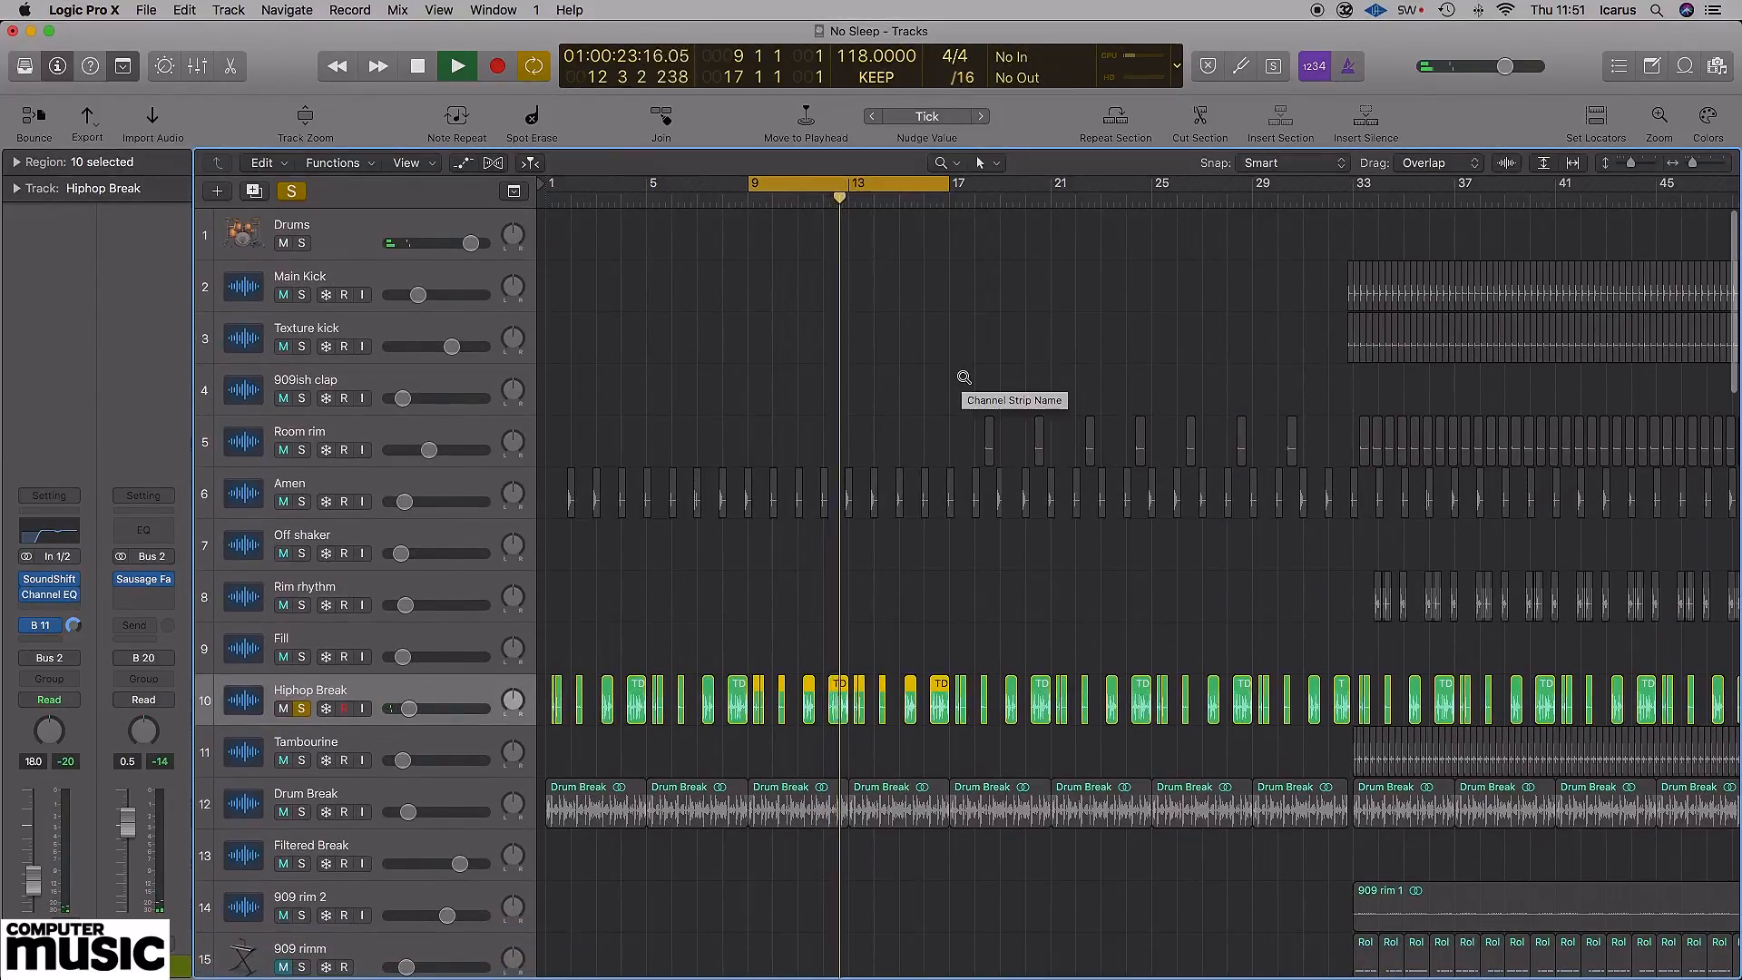
- Inspect the Hiphop Break chops up close around bars 11–19 and solo the Drum Break track alongside them
{"action": "left_click_drag", "start_coordinate": [603, 630], "coordinate": [905, 745]}
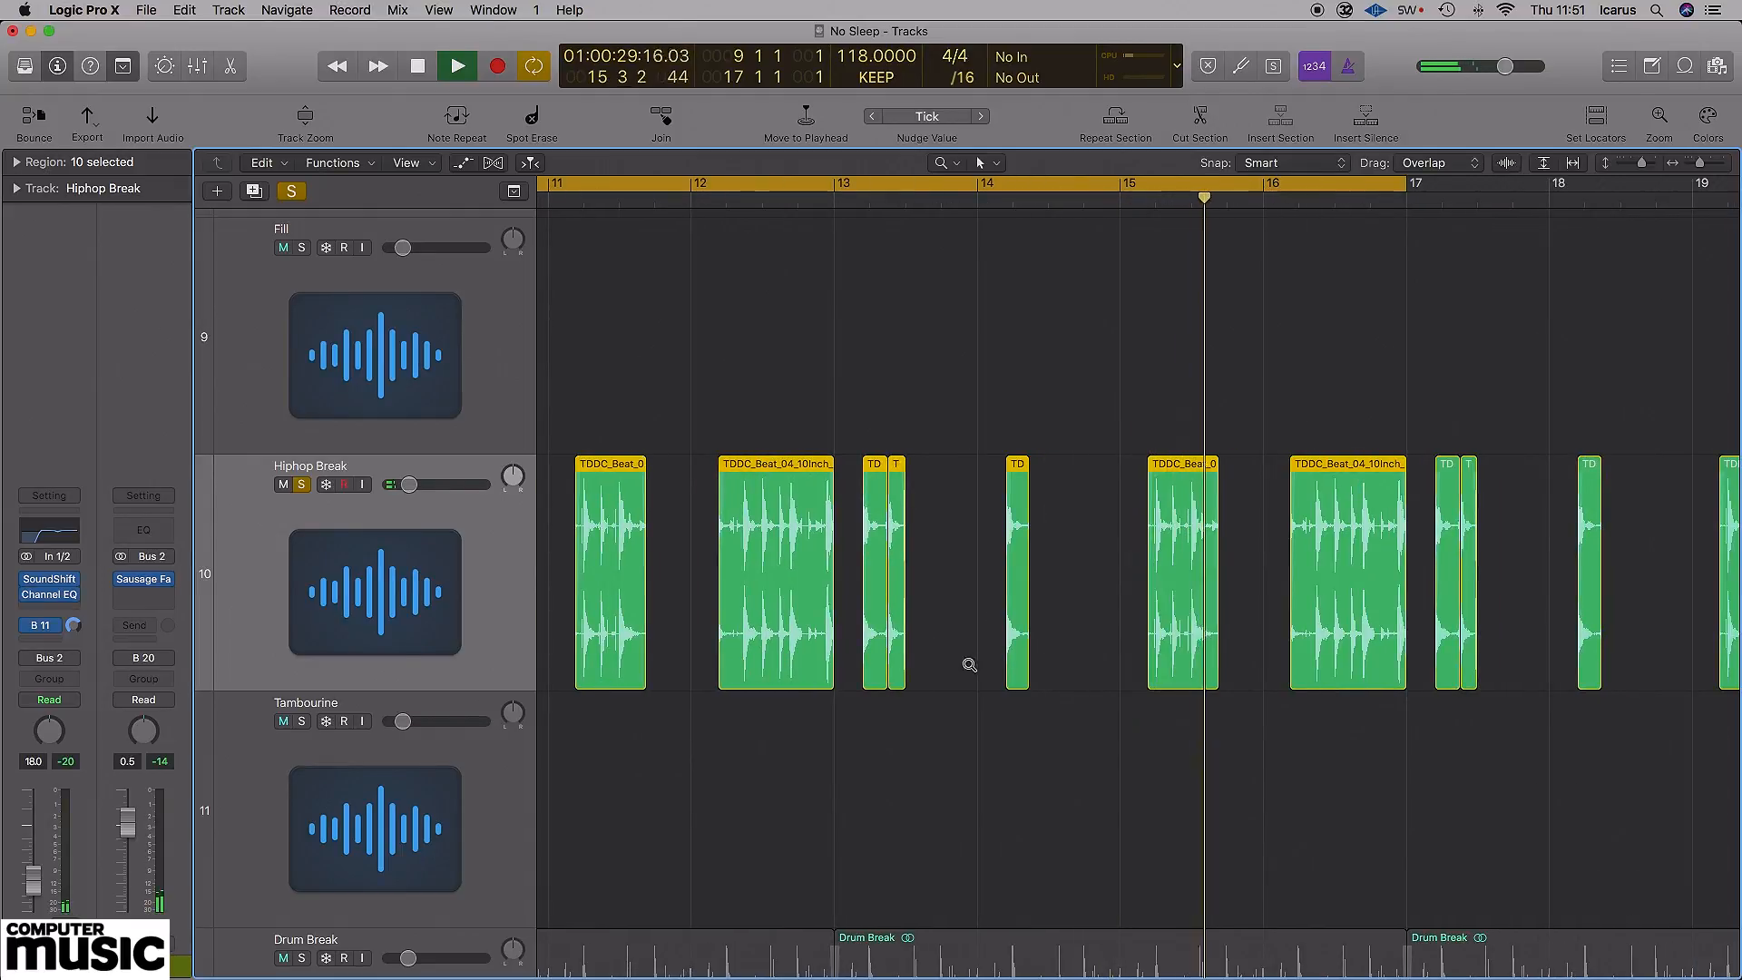
{"action": "left_click", "coordinate": [968, 662]}
{"action": "key", "text": "t"}
{"action": "key", "text": "t"}
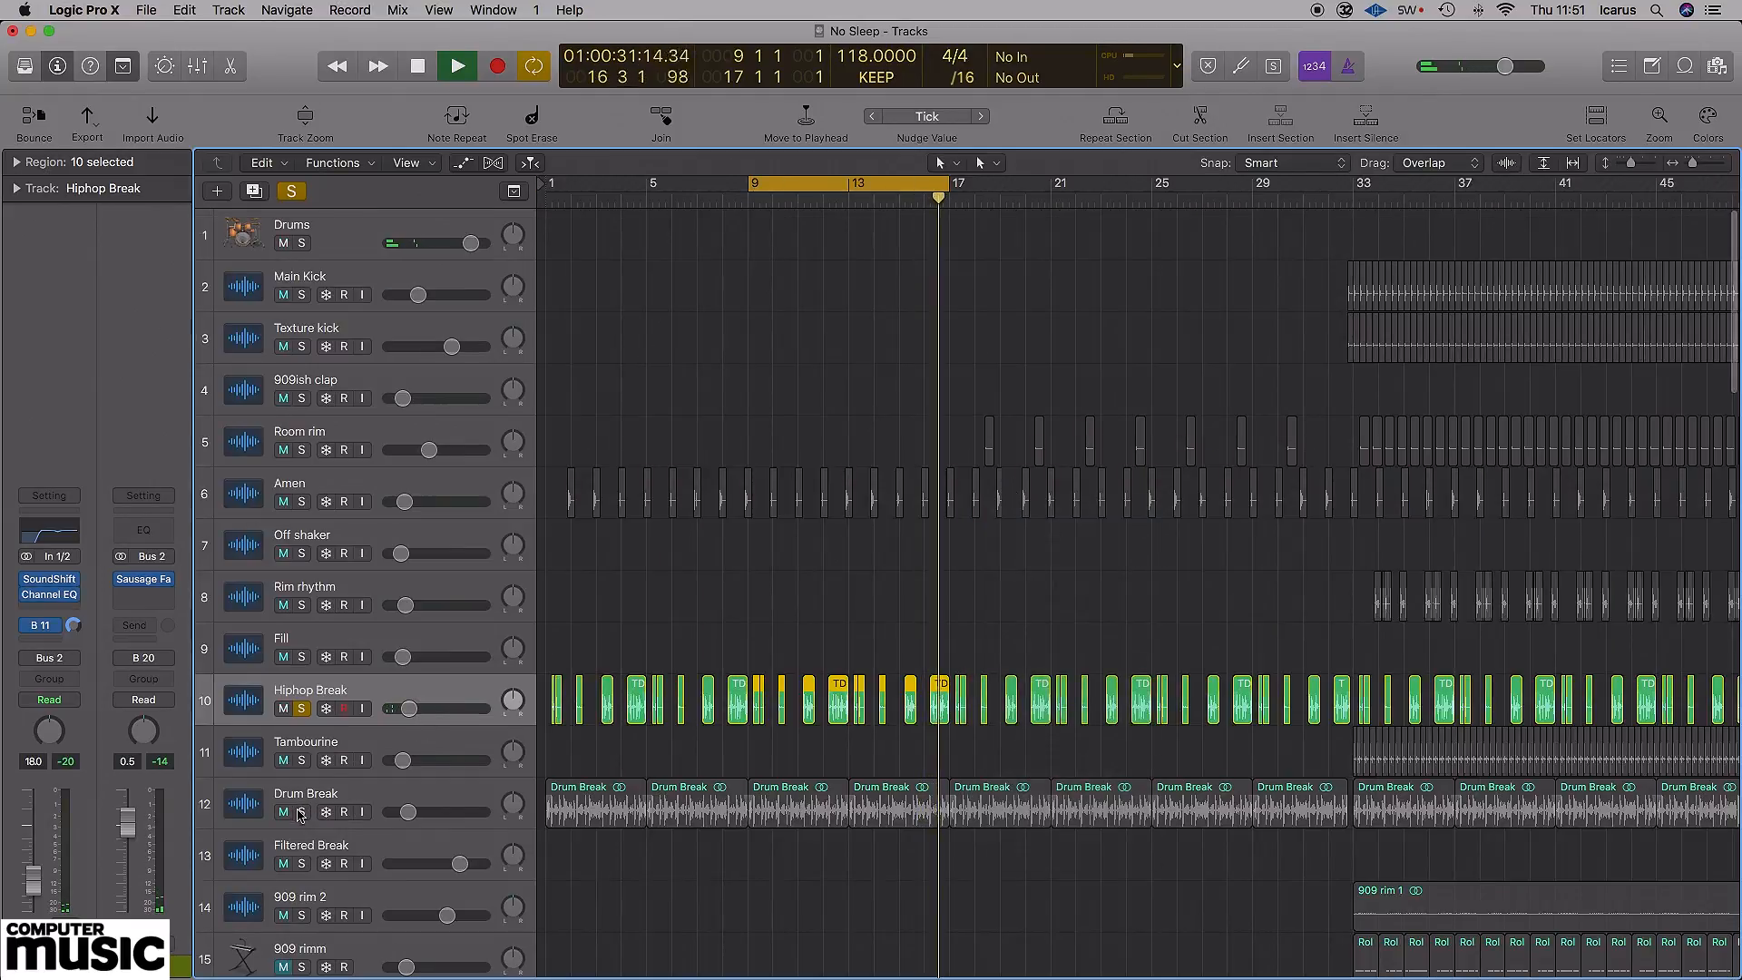
{"action": "left_click", "coordinate": [301, 811]}
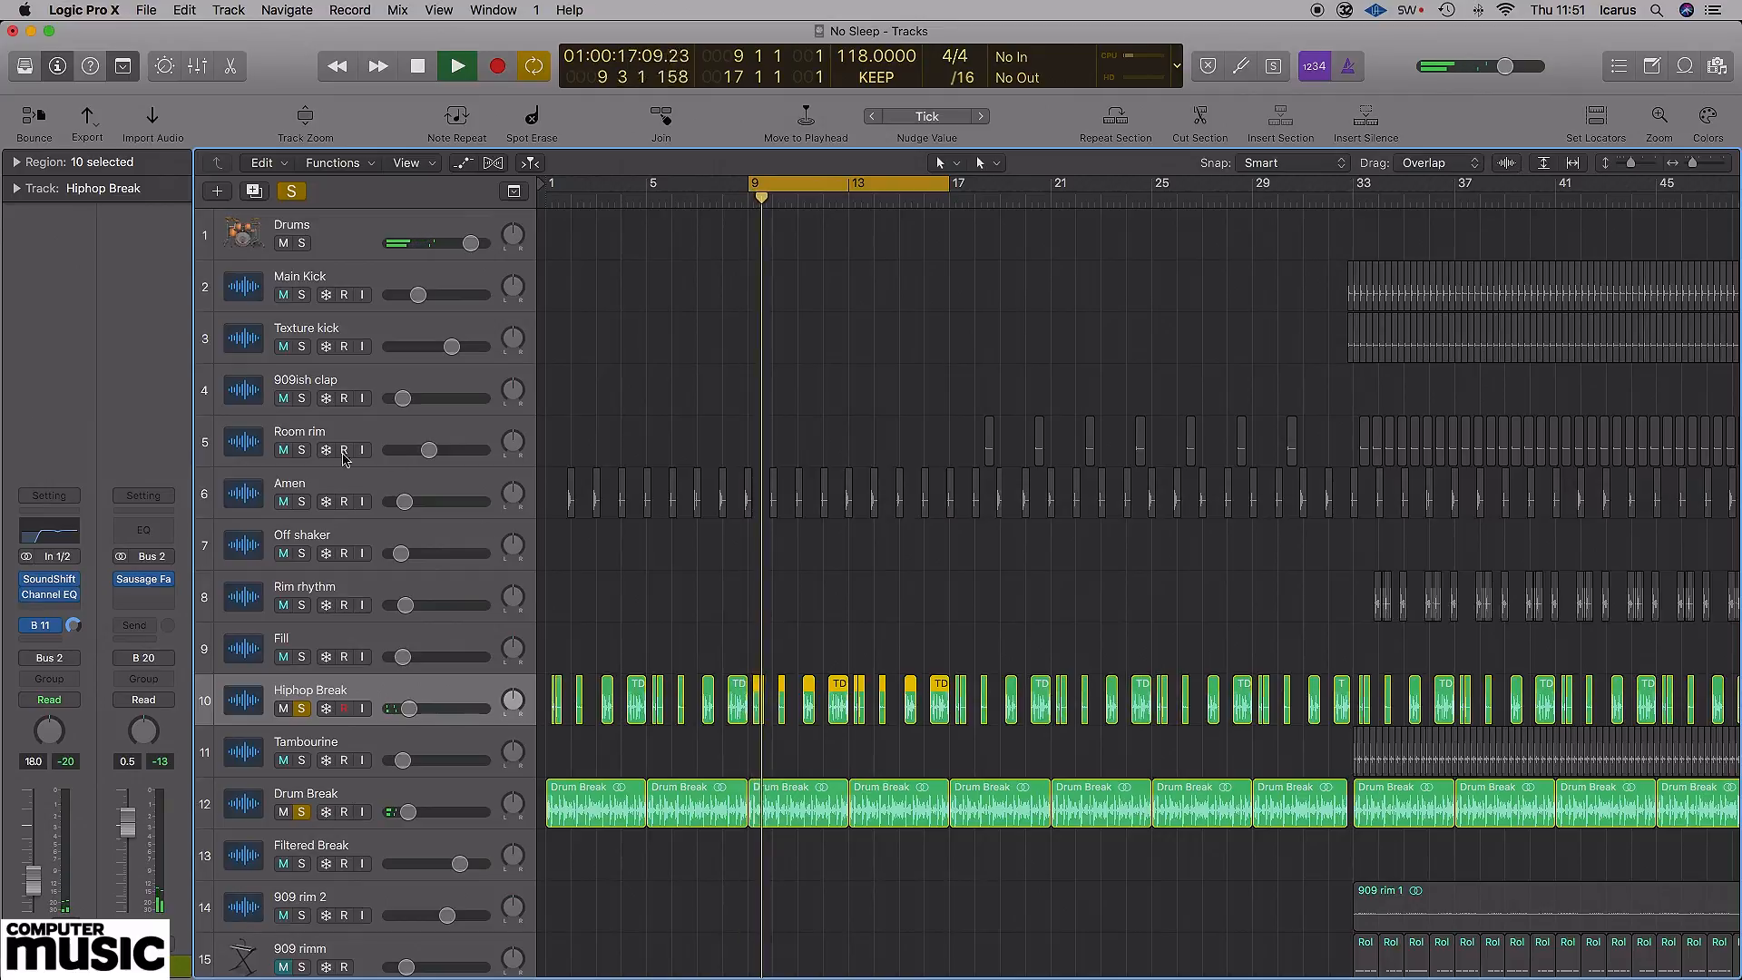
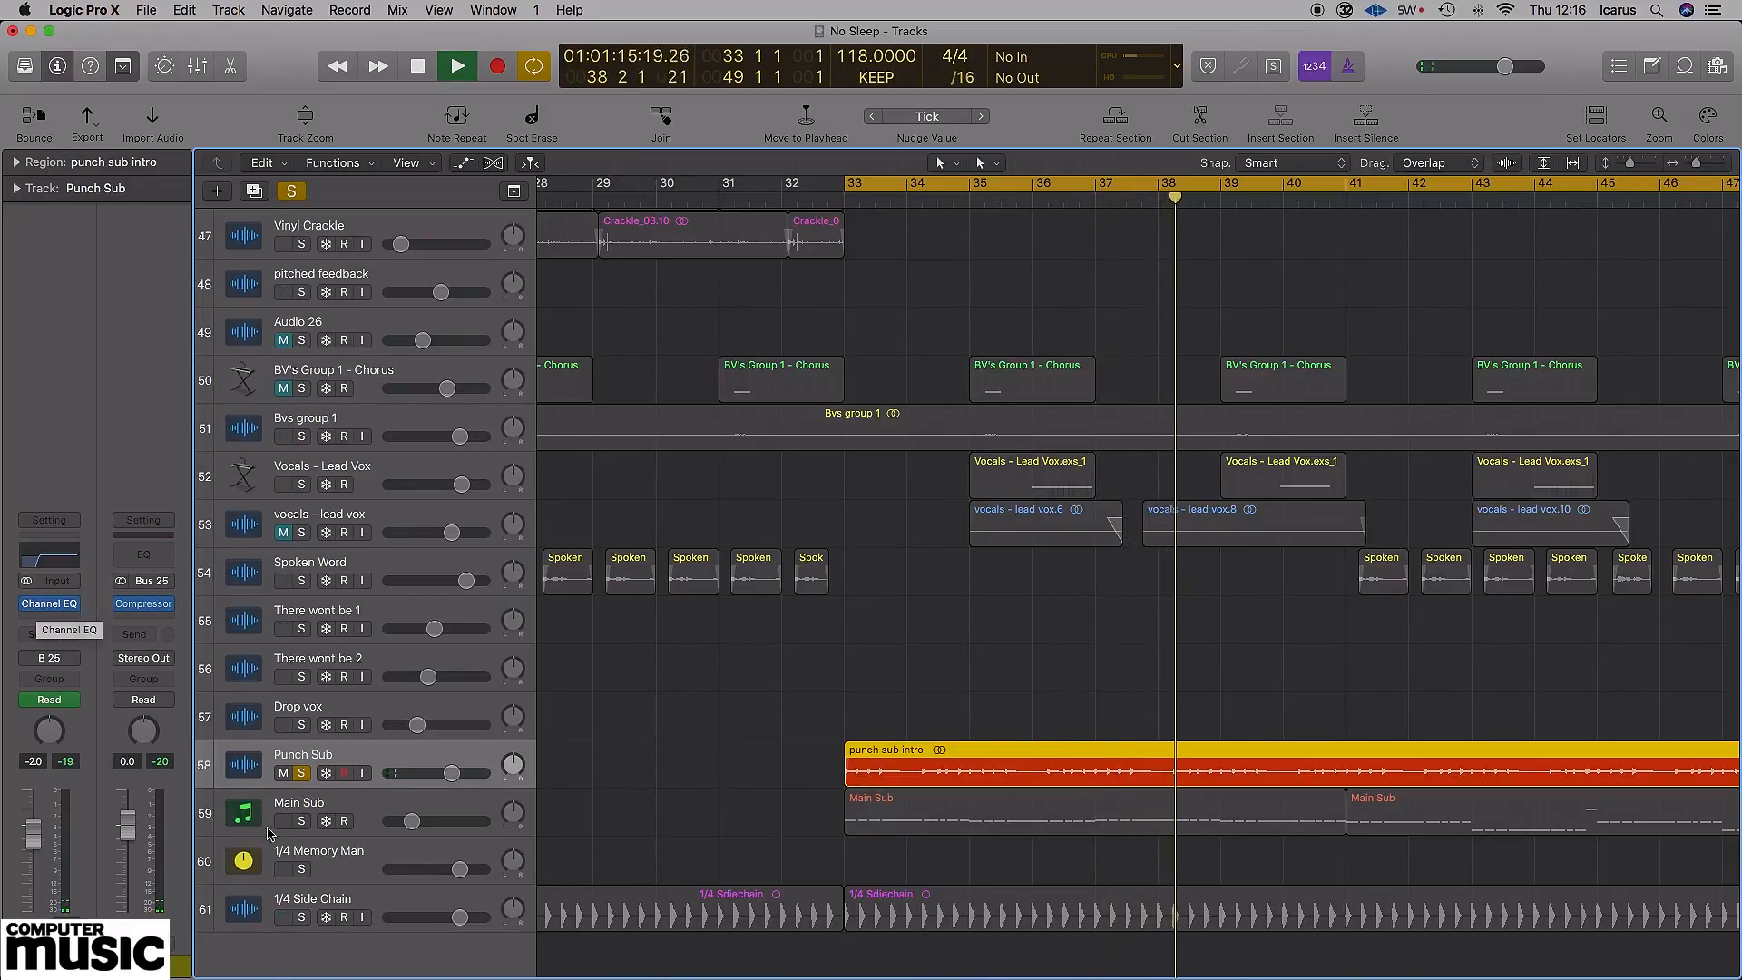
- Compare Punch Sub with its Channel EQ bypassed and re-enabled, and close the plug-in window
{"action": "left_click", "coordinate": [27, 605]}
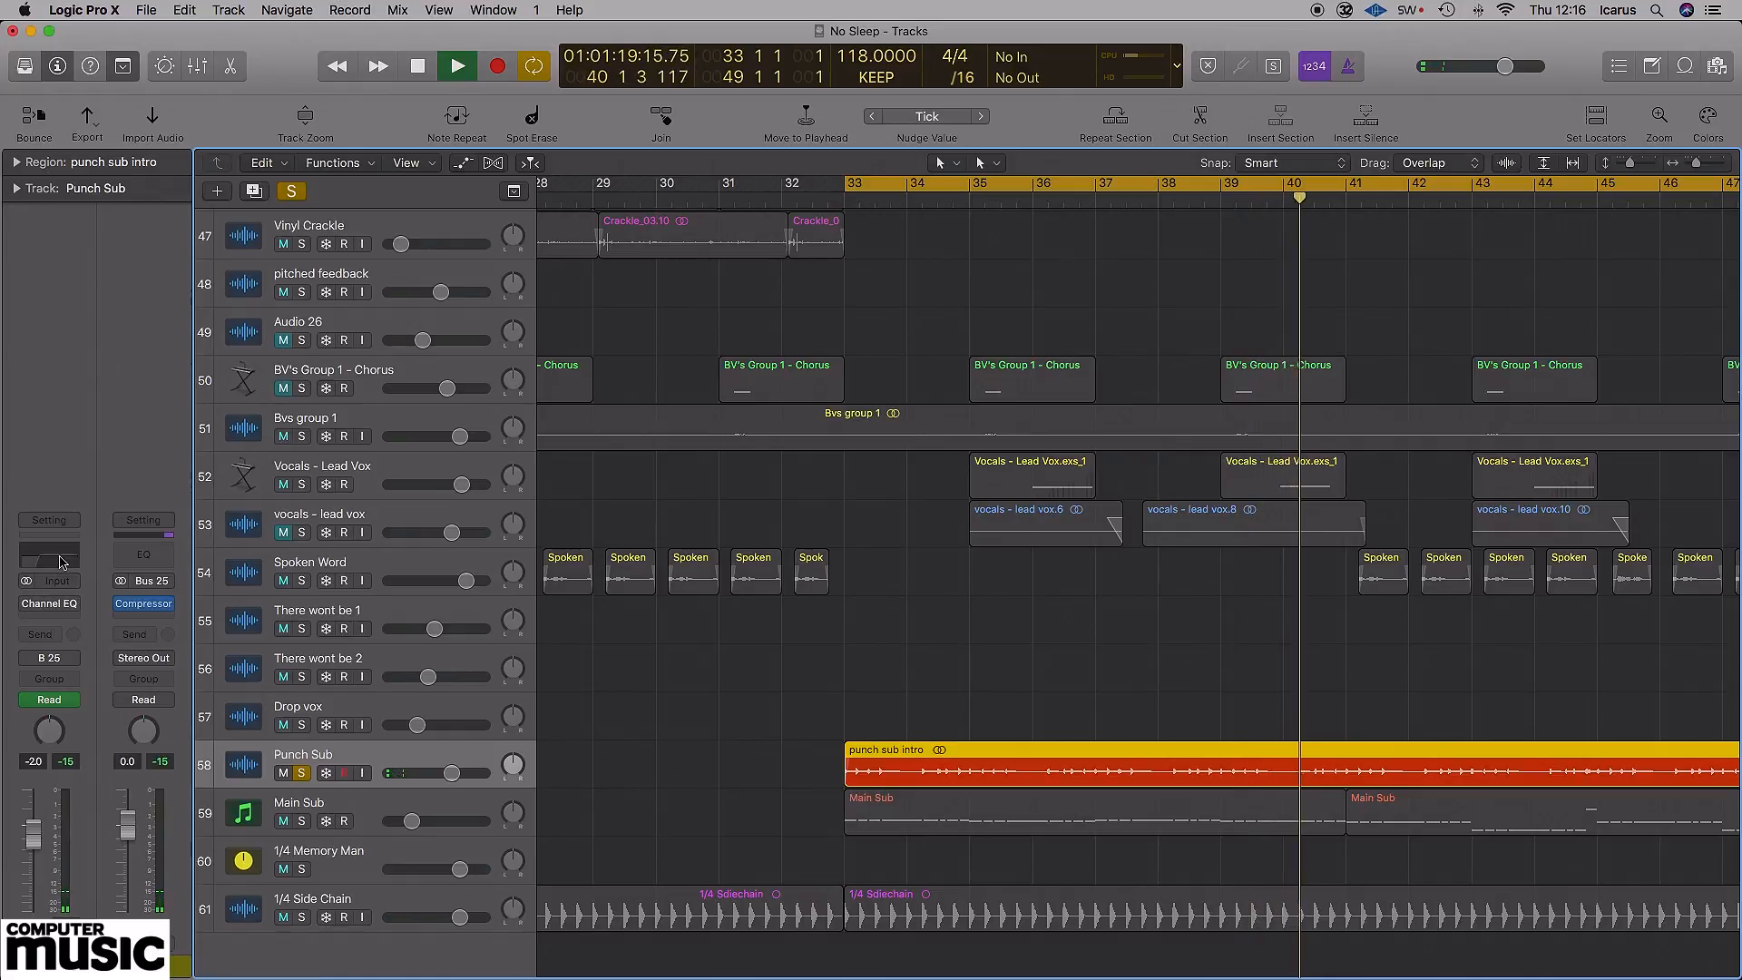
{"action": "left_click", "coordinate": [50, 605]}
{"action": "left_click_drag", "start_coordinate": [572, 54], "coordinate": [1146, 220]}
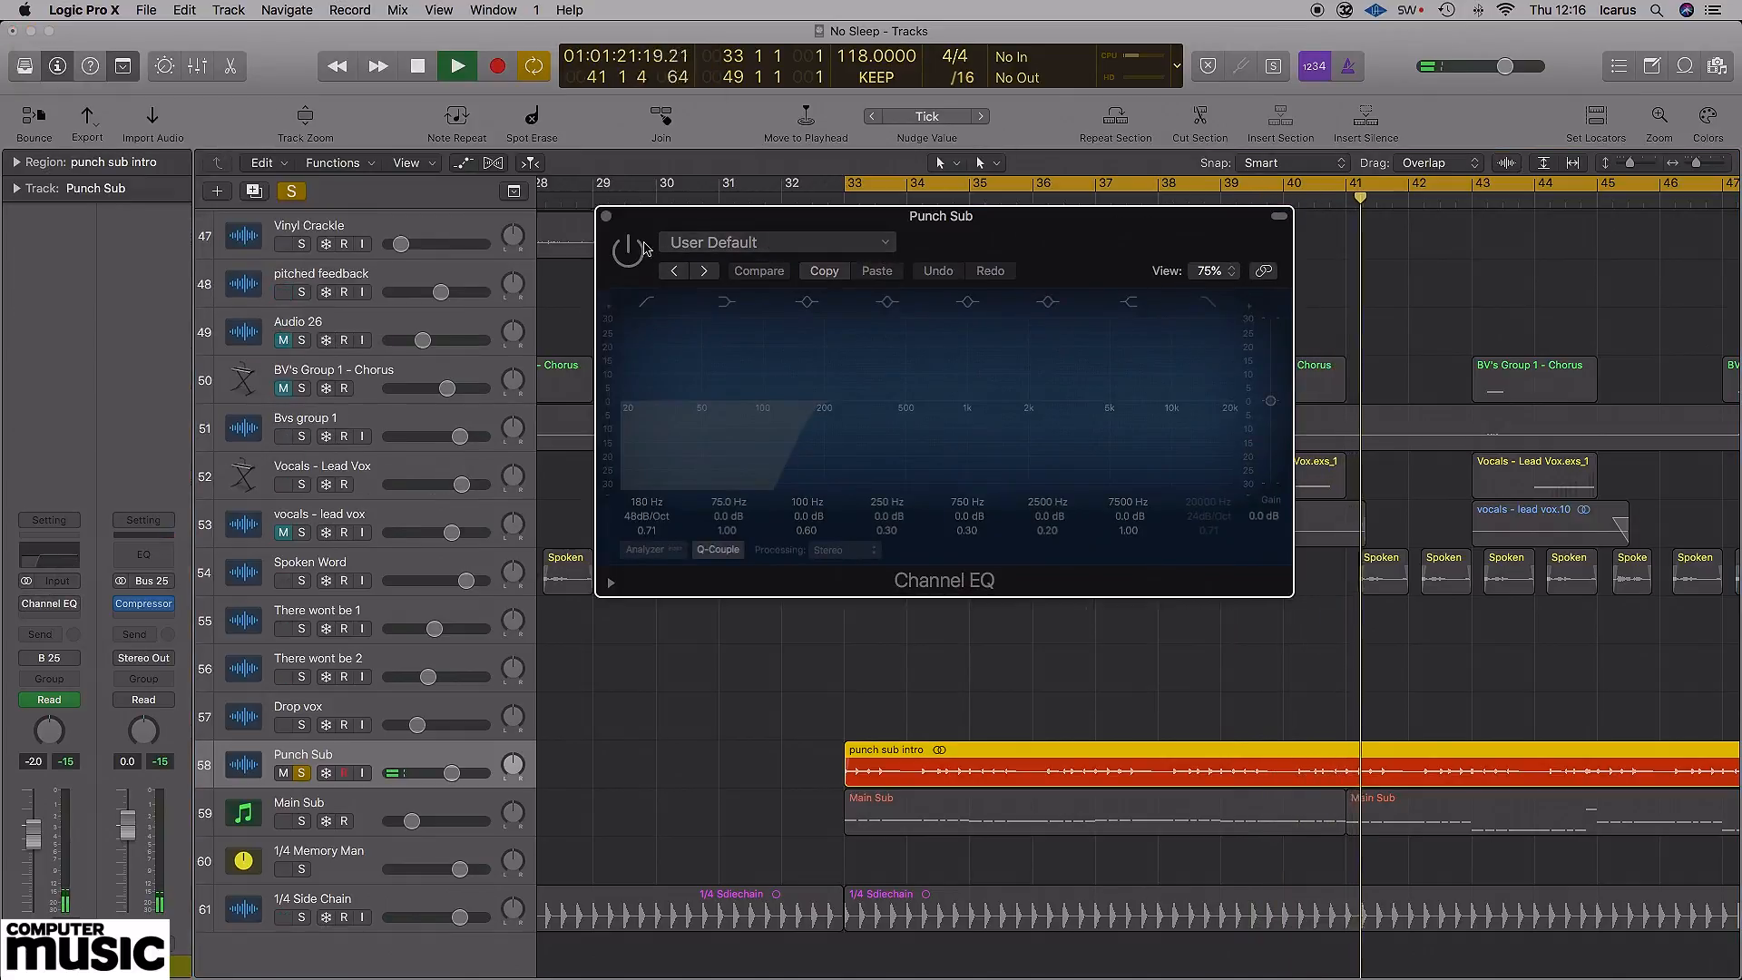
{"action": "left_click", "coordinate": [638, 252]}
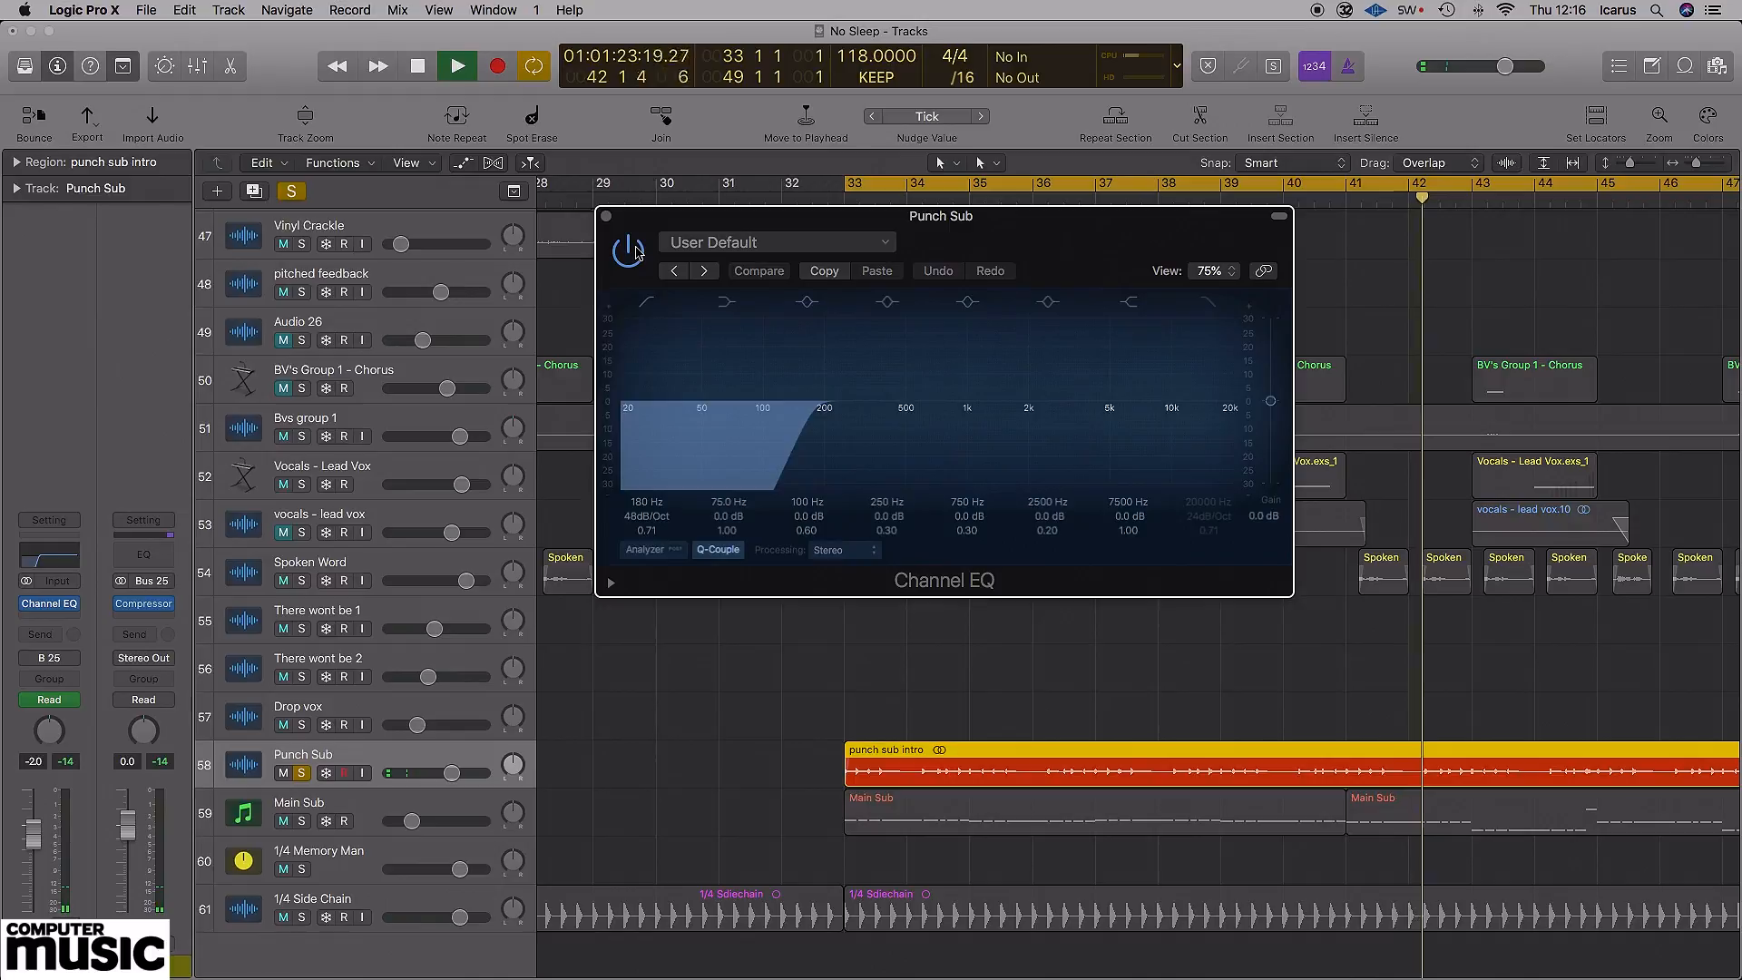
{"action": "left_click", "coordinate": [605, 216]}
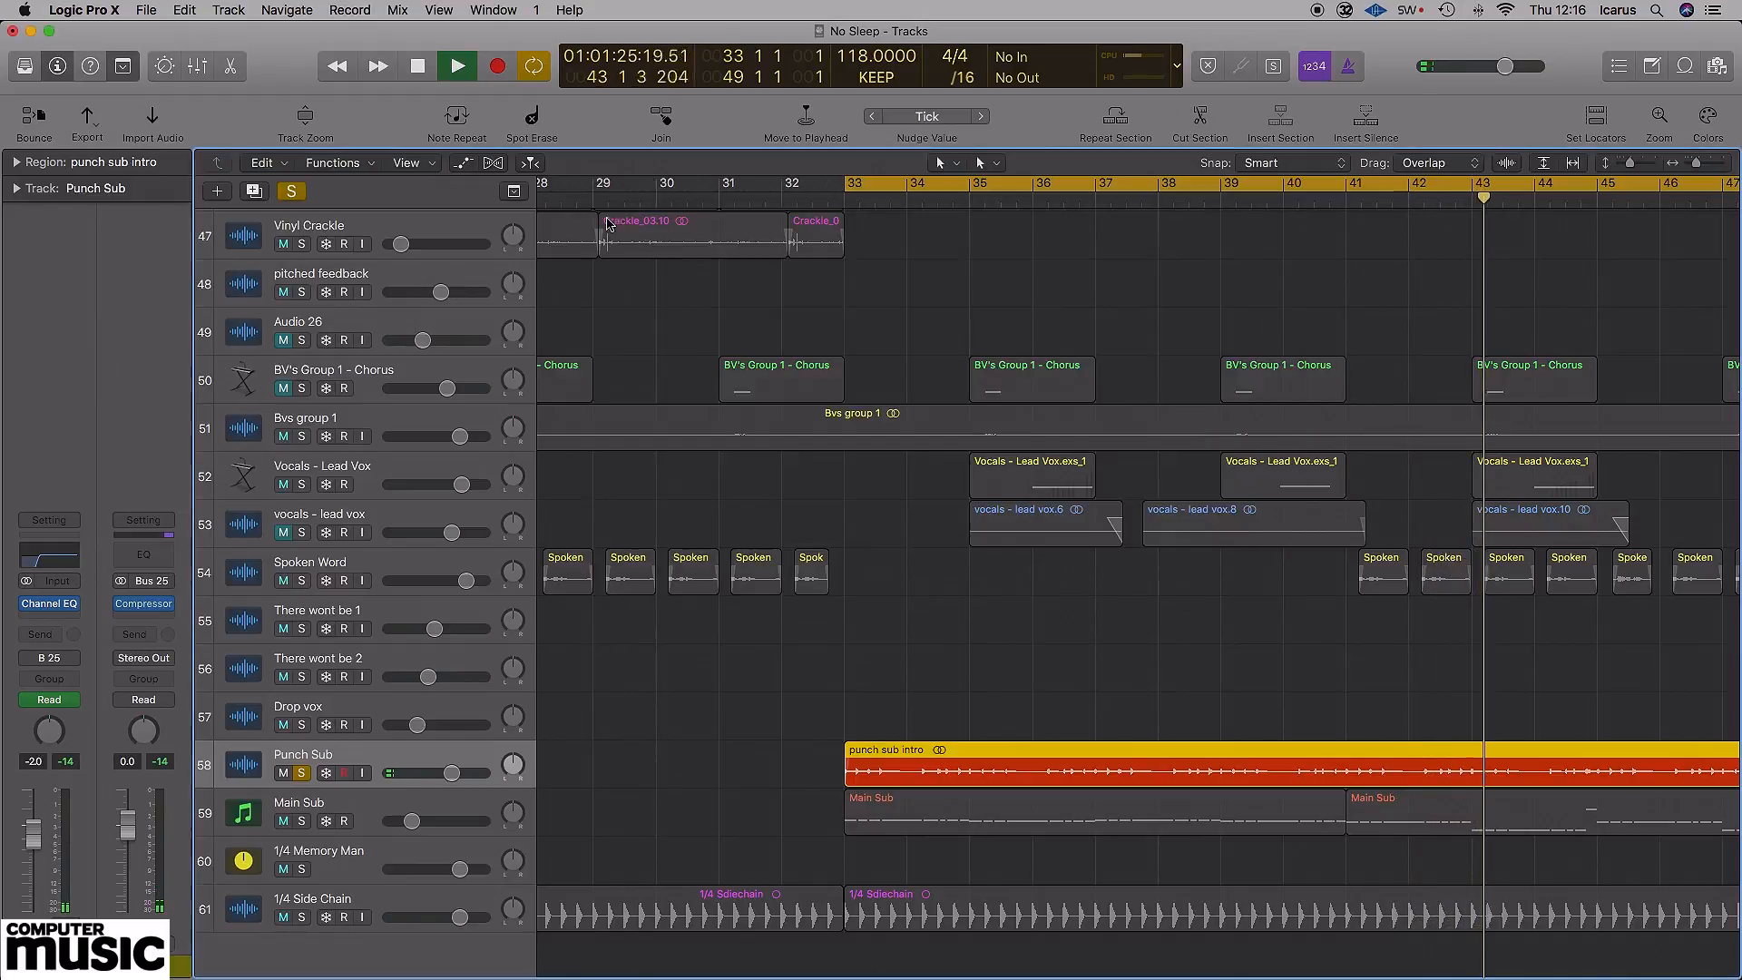
- Solo Main Sub without Punch Sub and view its Clean 808 instrument in Kontakt 5
{"action": "left_click", "coordinate": [329, 804]}
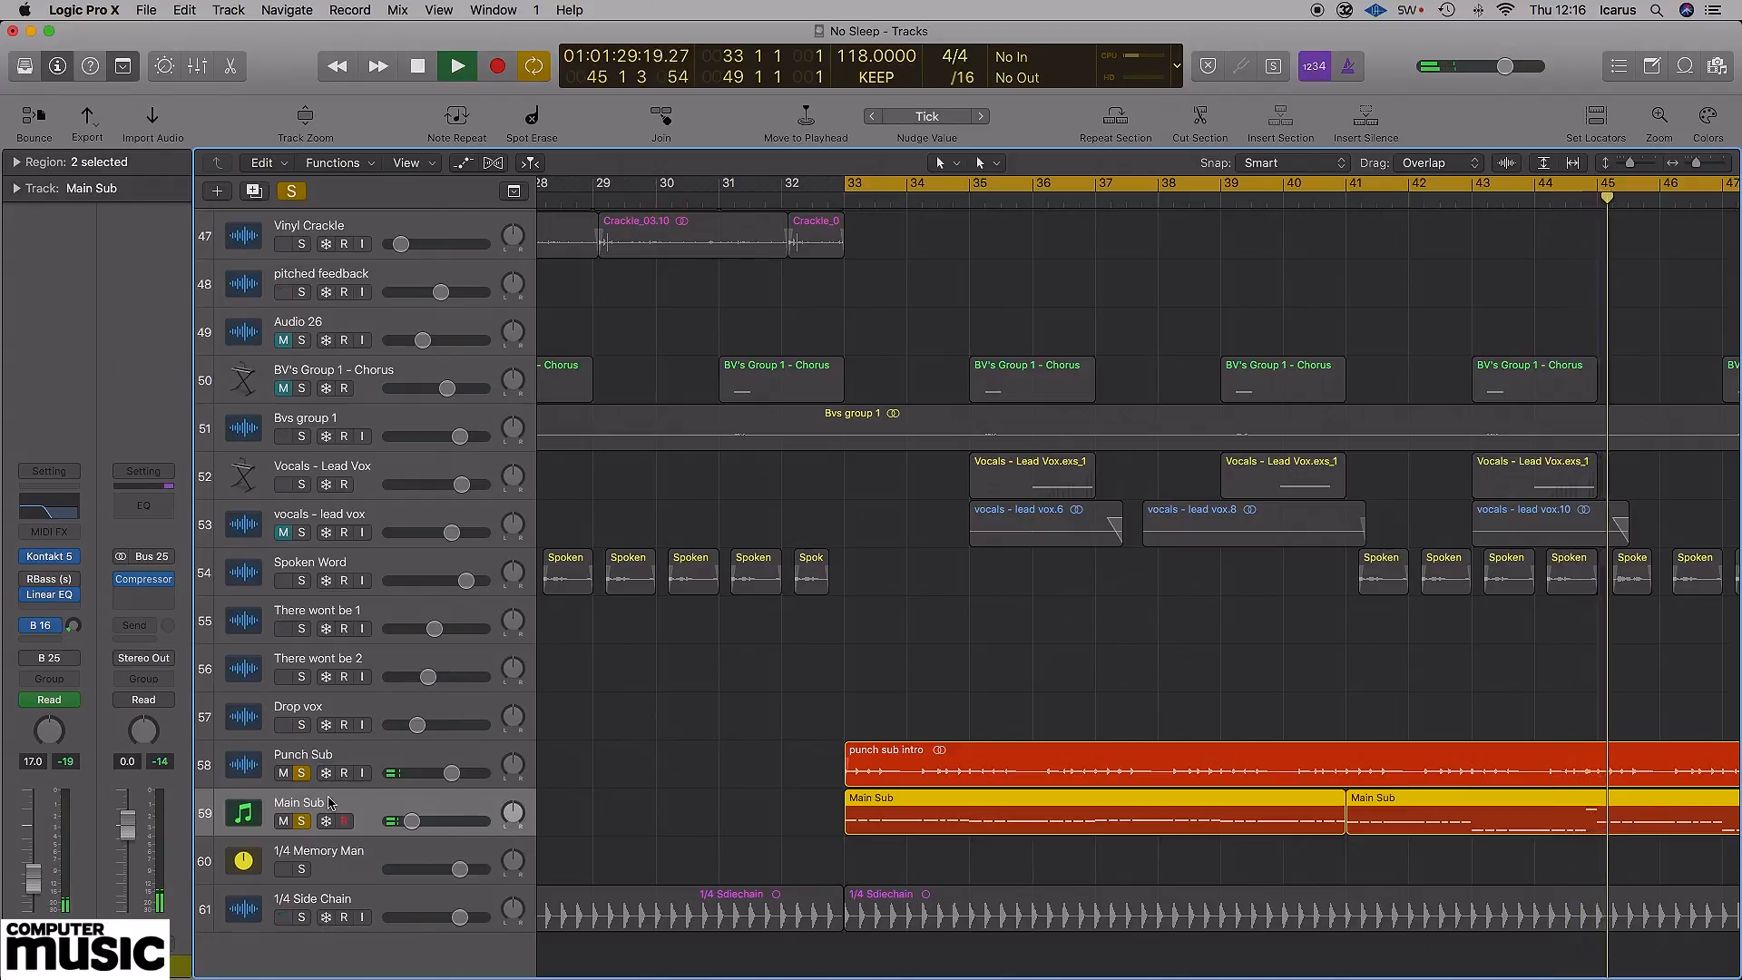
{"action": "left_click", "coordinate": [300, 772]}
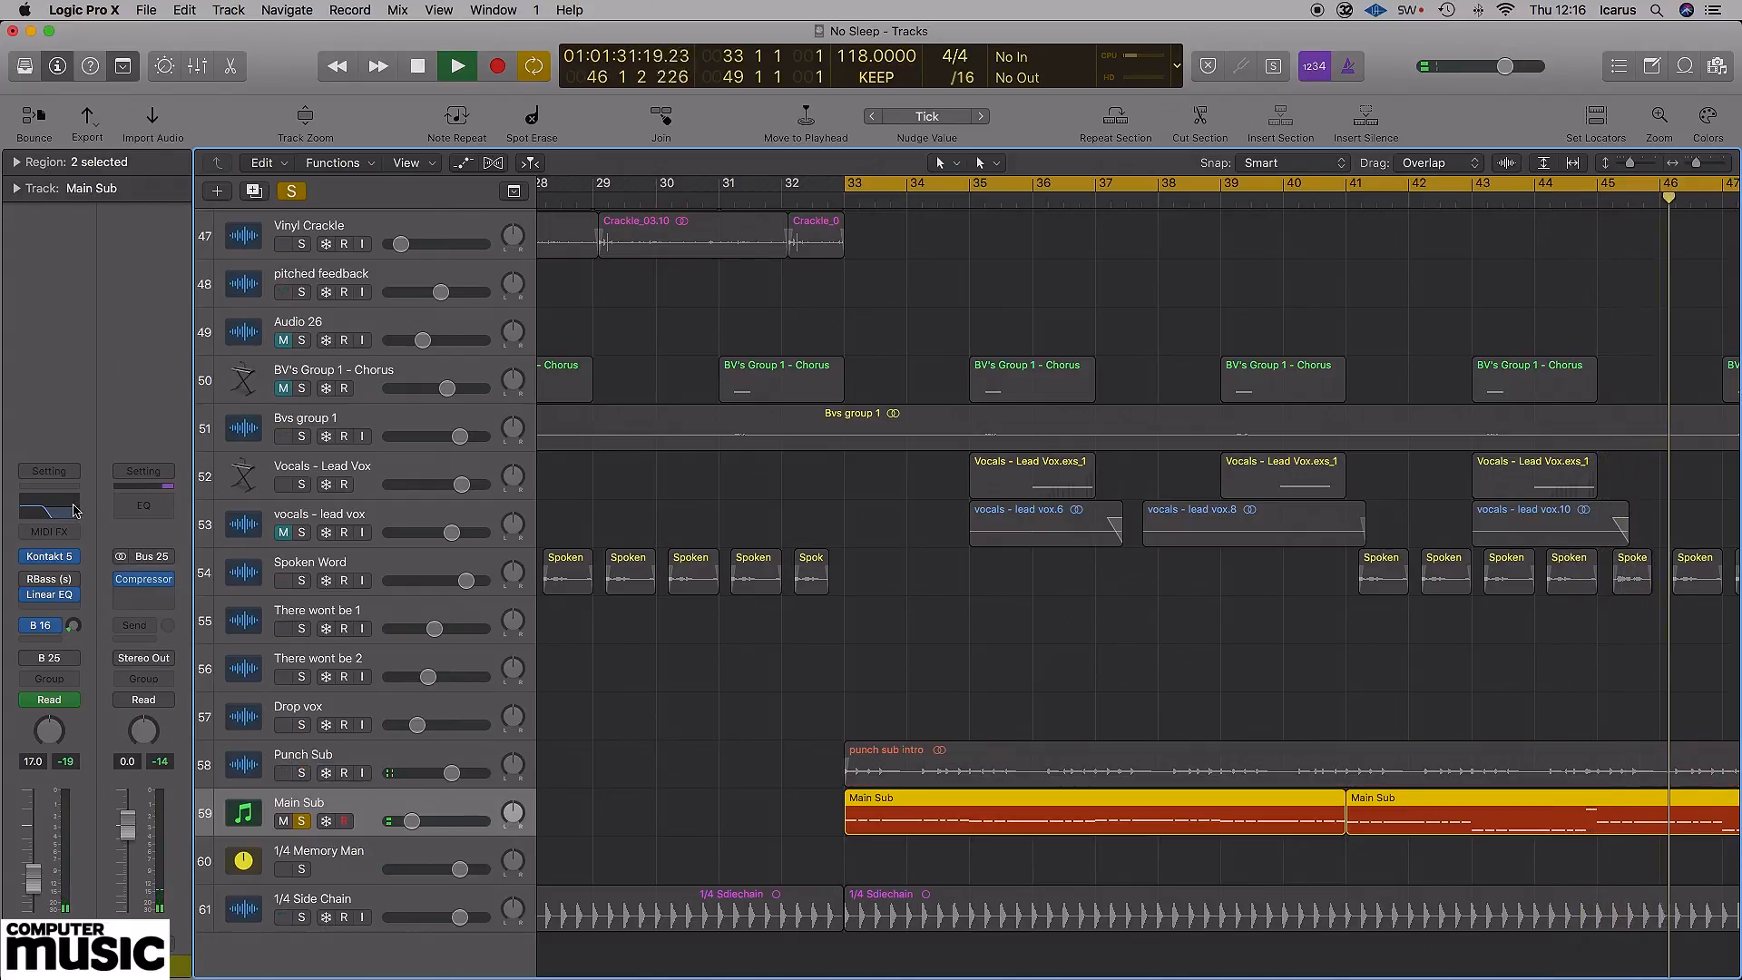
{"action": "left_click", "coordinate": [51, 559]}
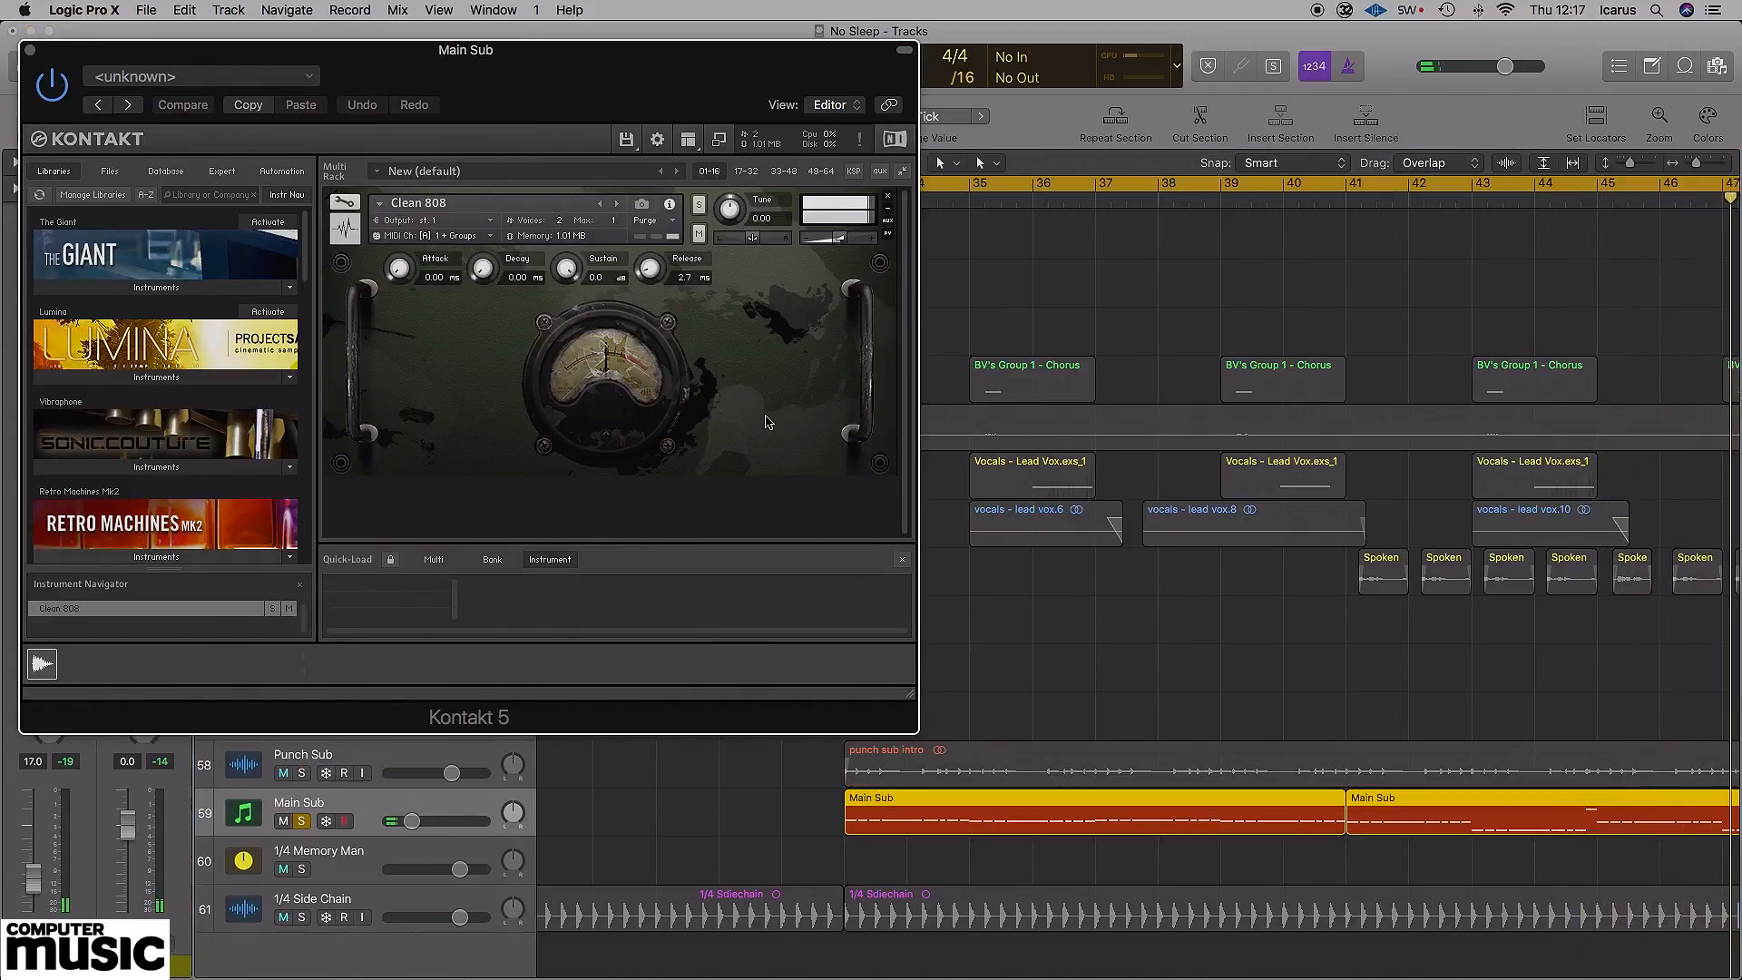
{"action": "left_click_drag", "start_coordinate": [697, 81], "coordinate": [952, 108]}
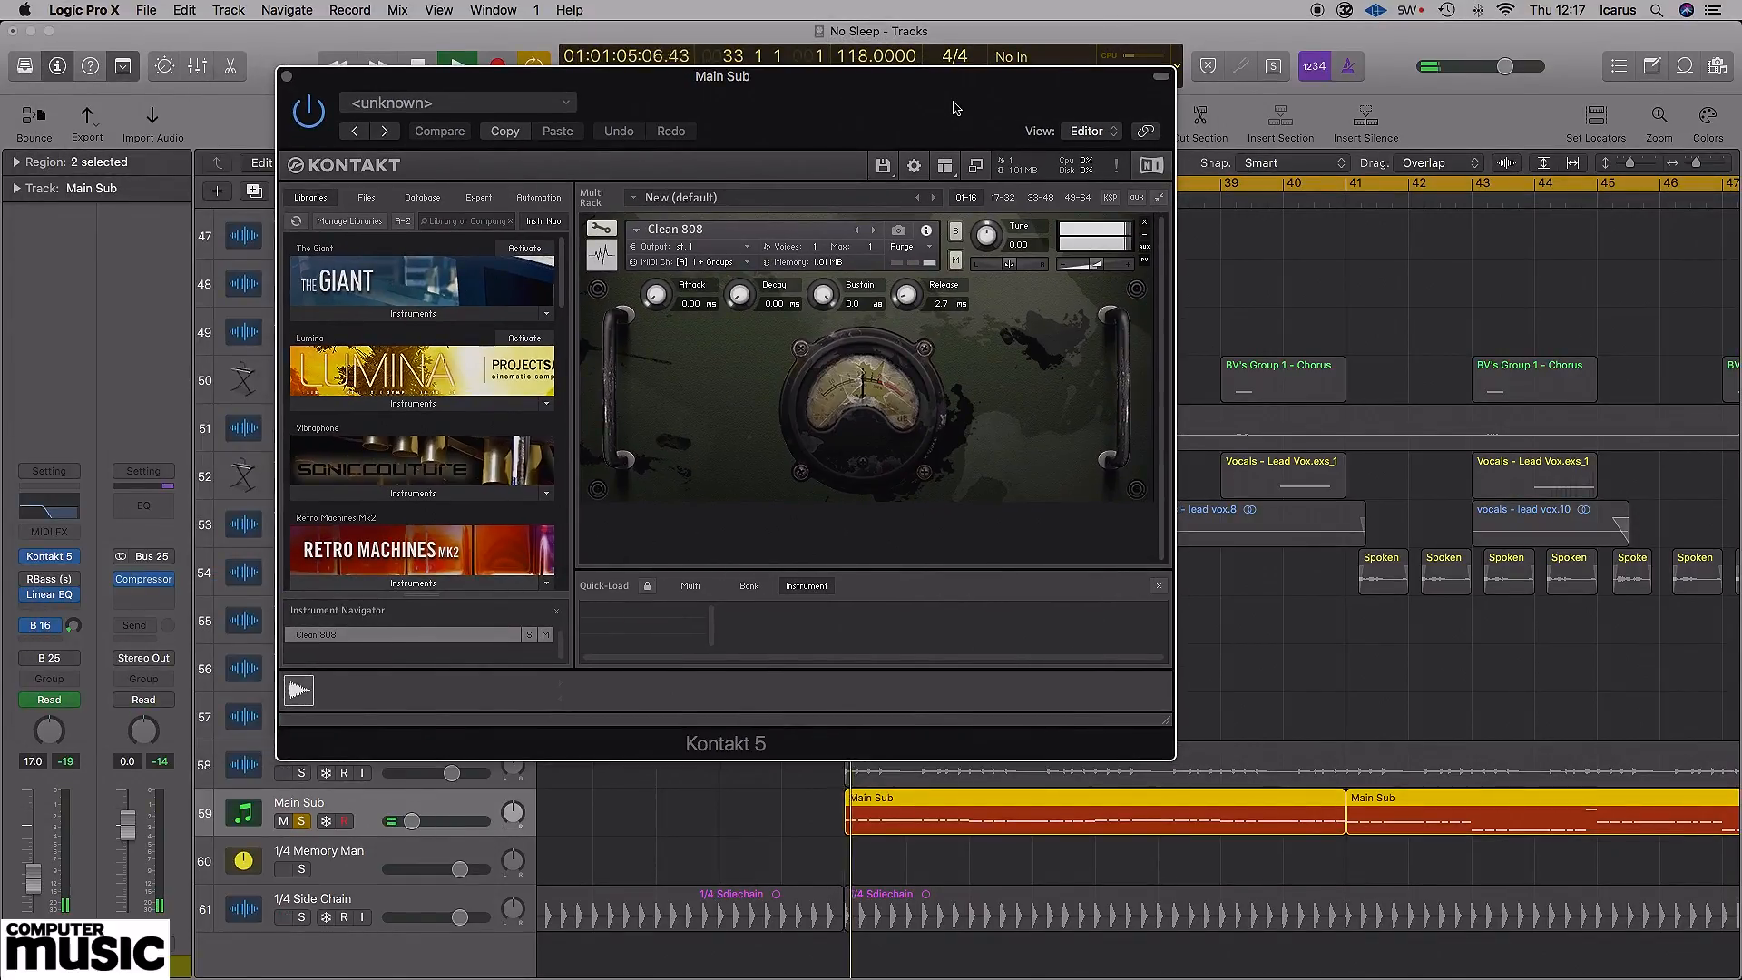
{"action": "left_click", "coordinate": [289, 78]}
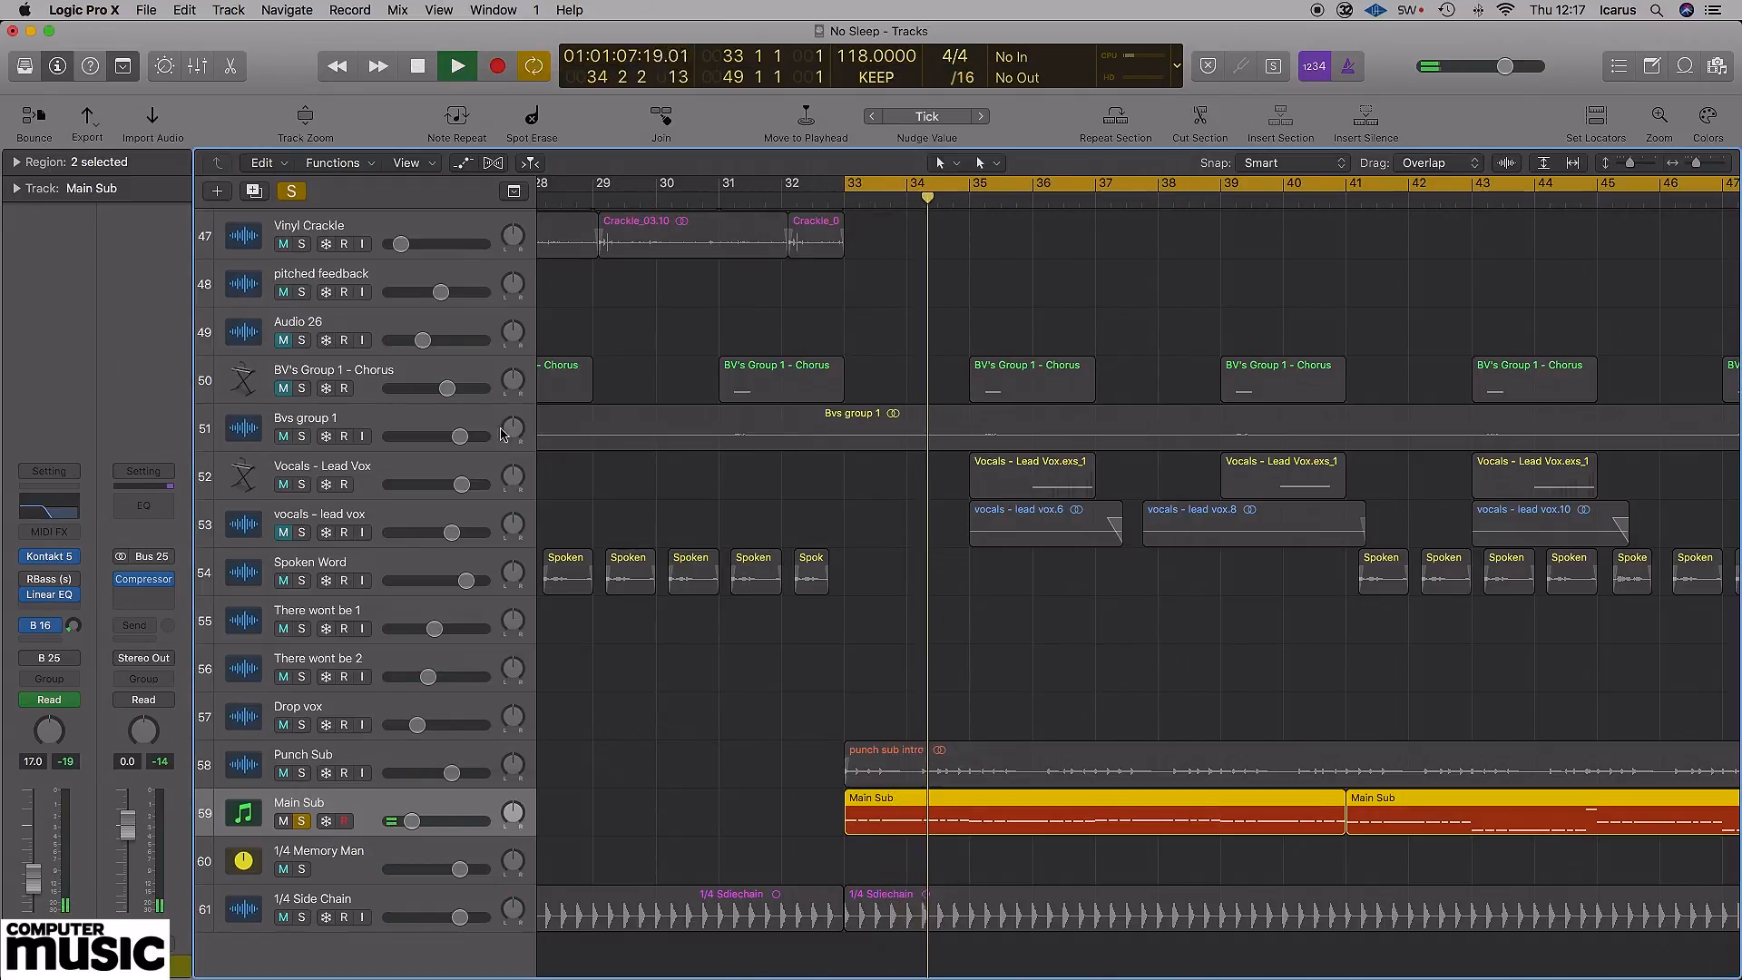
- Solo Punch Sub together with Main Sub and select the Punch Sub track
{"action": "left_click", "coordinate": [302, 772]}
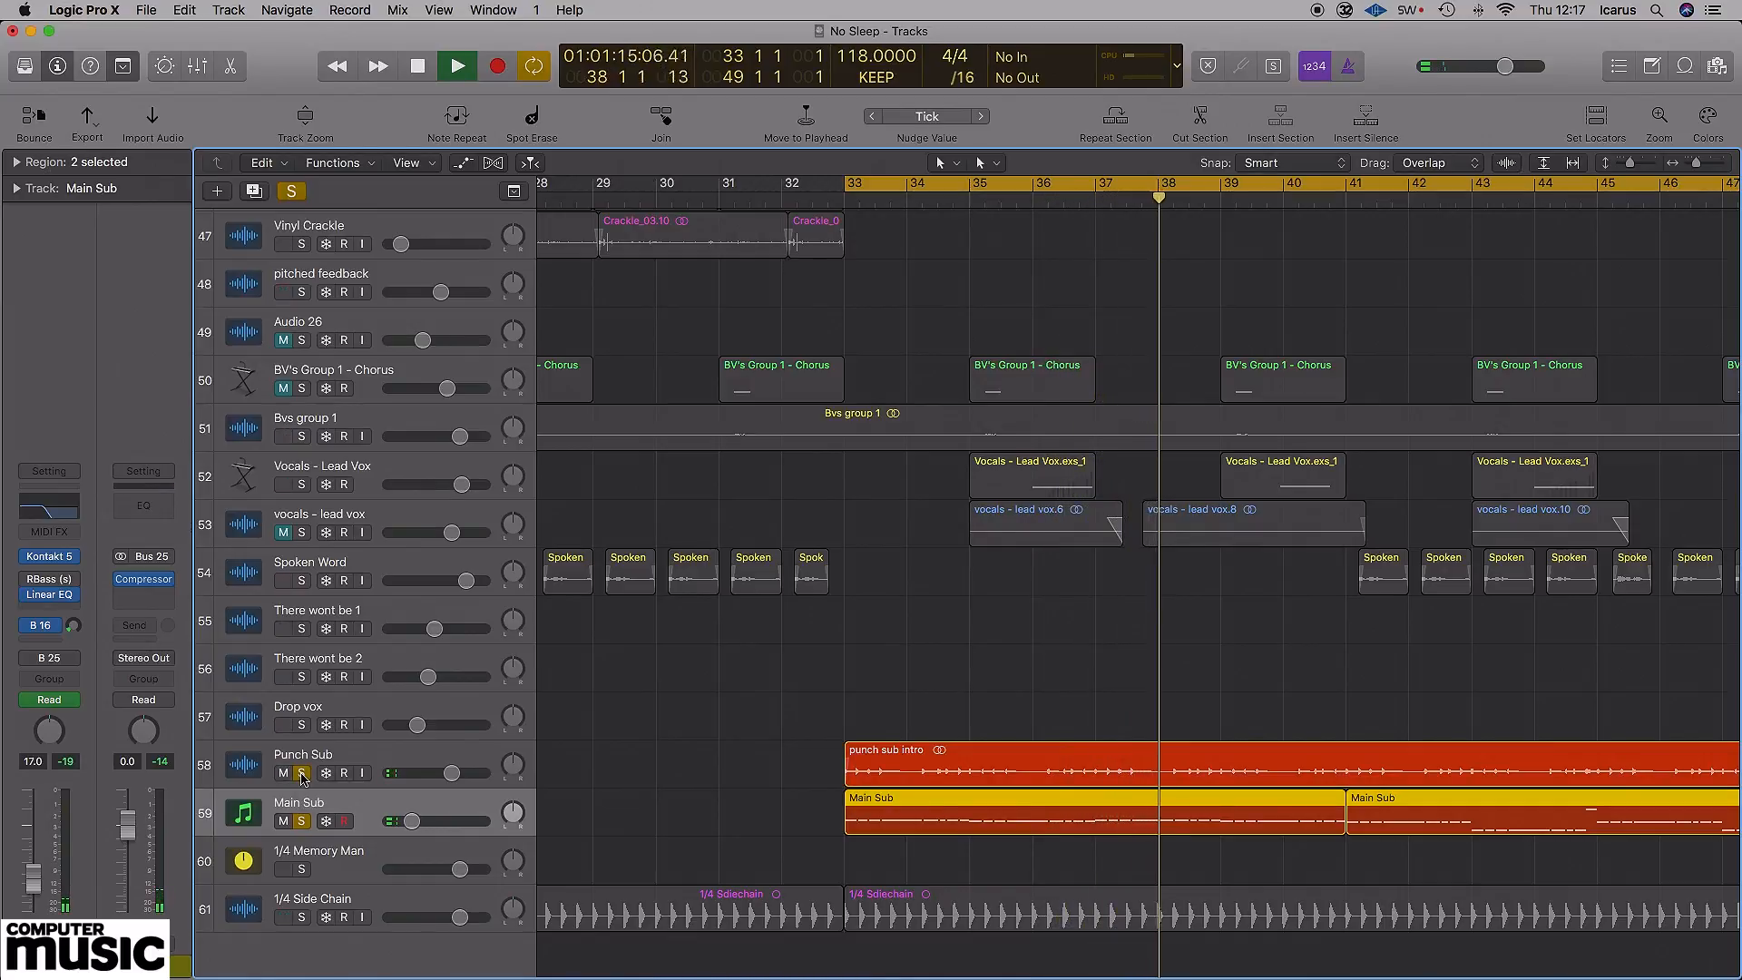
{"action": "left_click", "coordinate": [458, 759]}
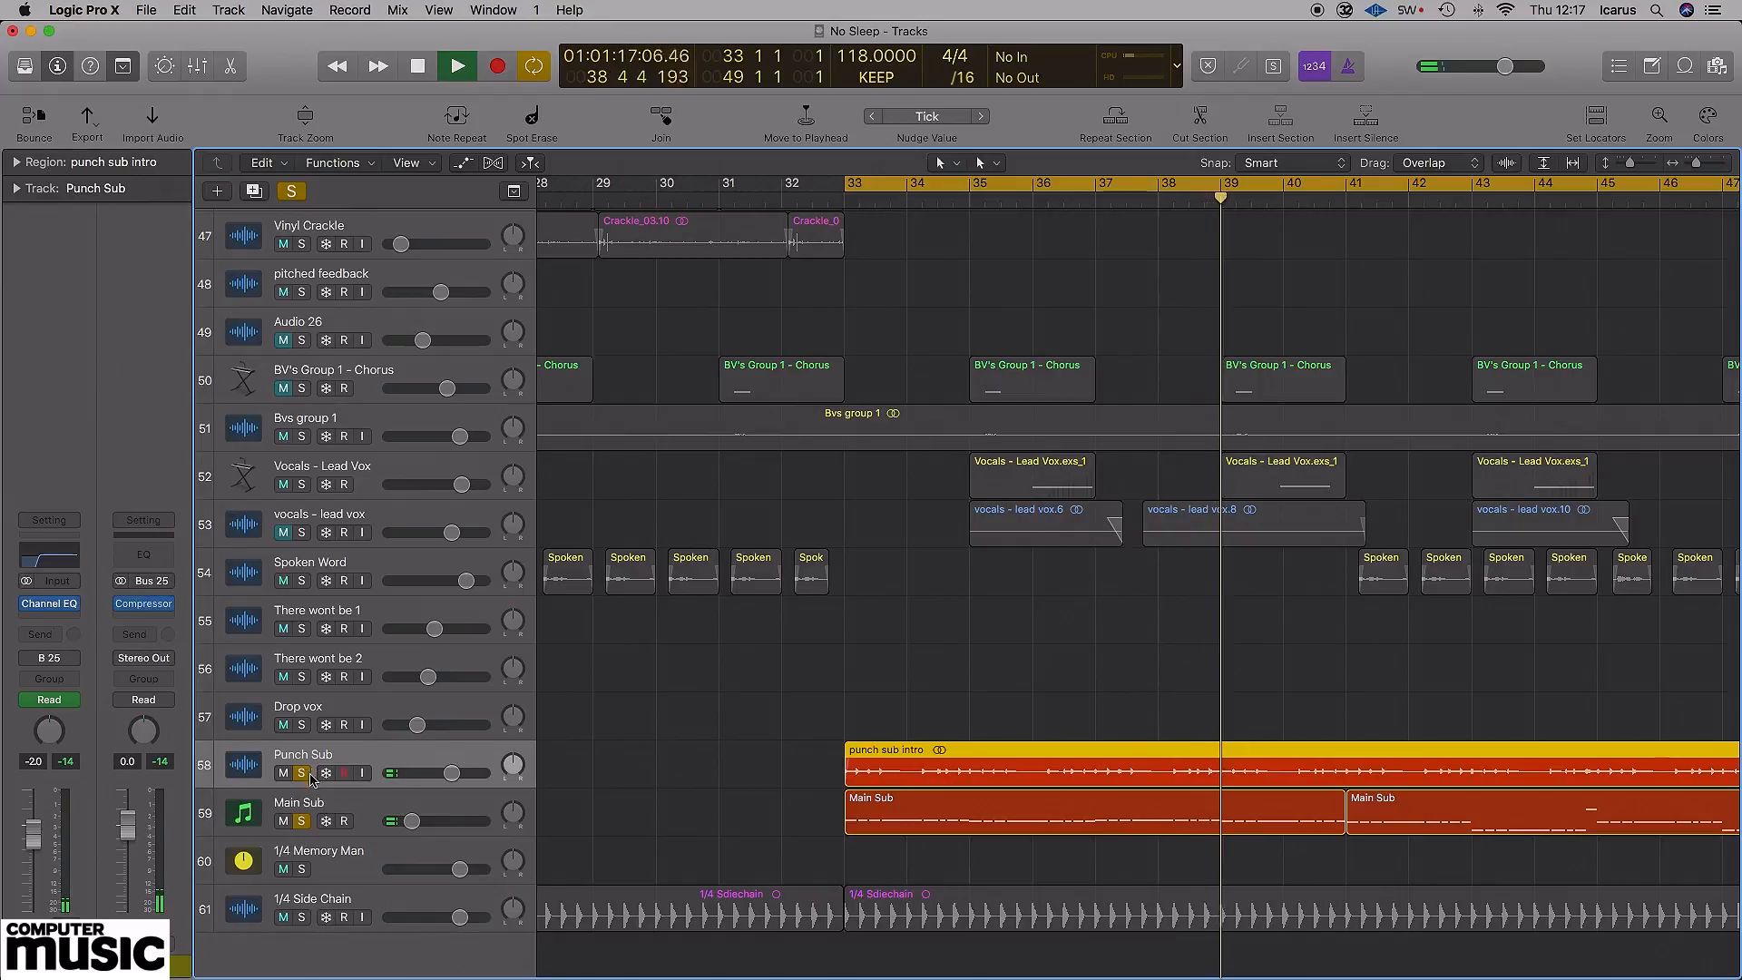
- Take Punch Sub out of solo so Main Sub plays alone, and show its Bus 16 send channel
{"action": "left_click", "coordinate": [386, 804]}
{"action": "left_click", "coordinate": [302, 773]}
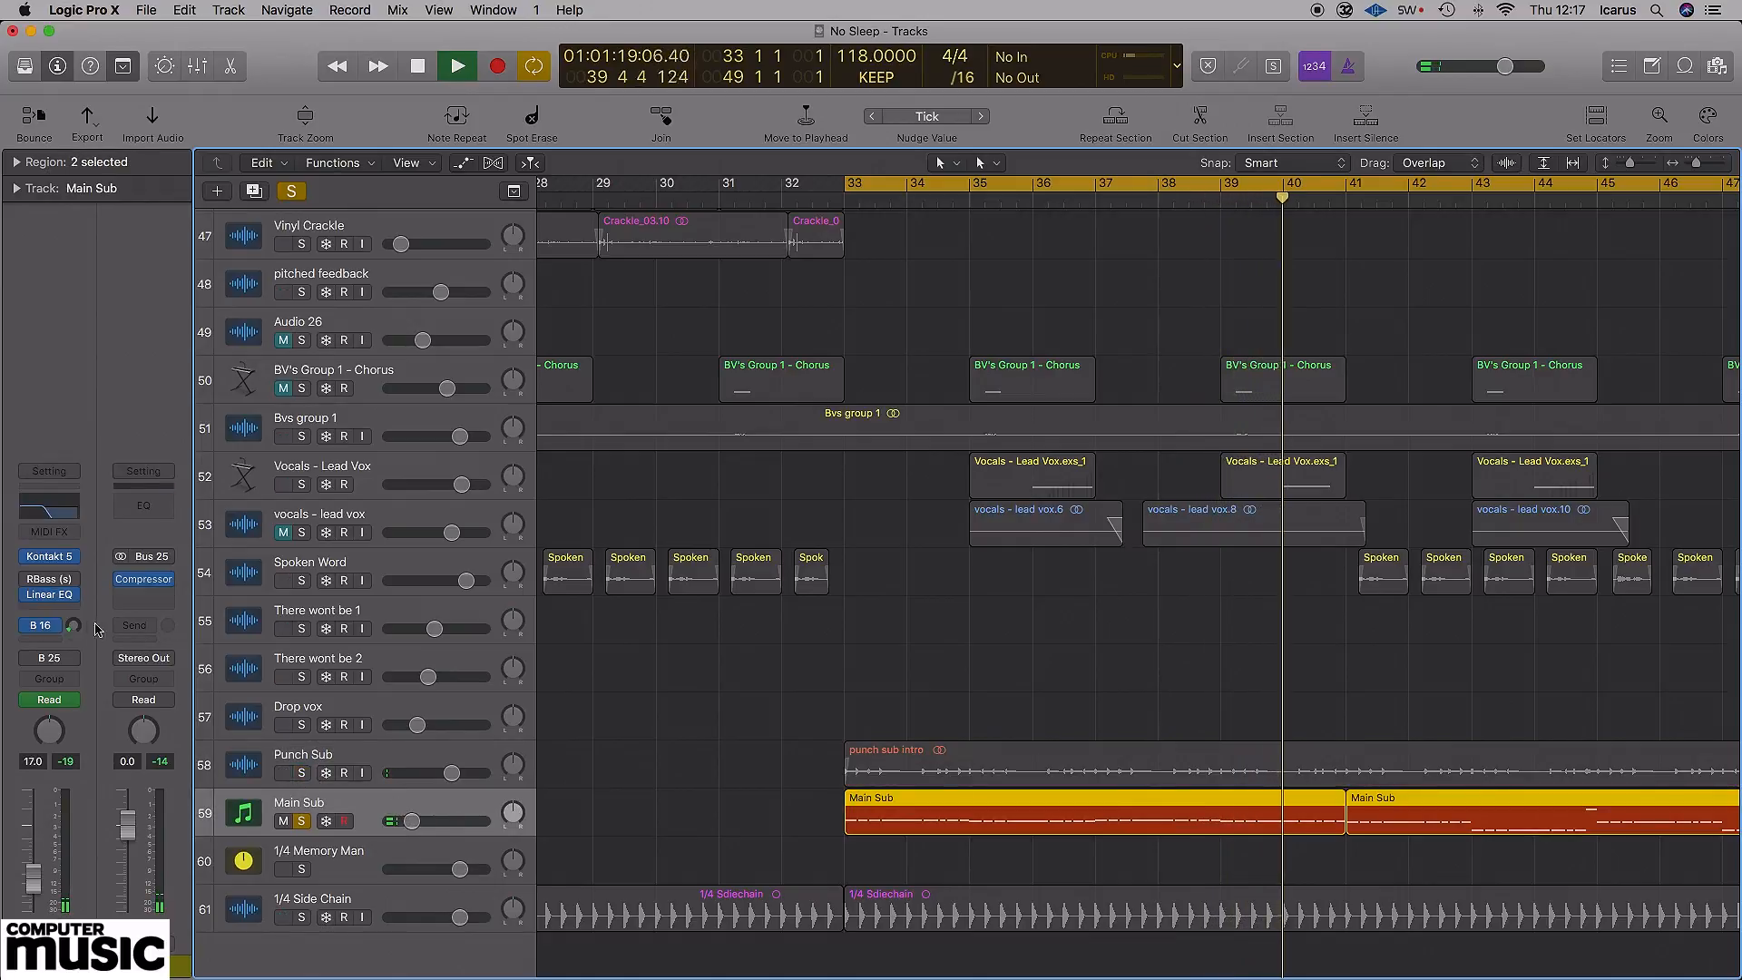
{"action": "left_click", "coordinate": [40, 625]}
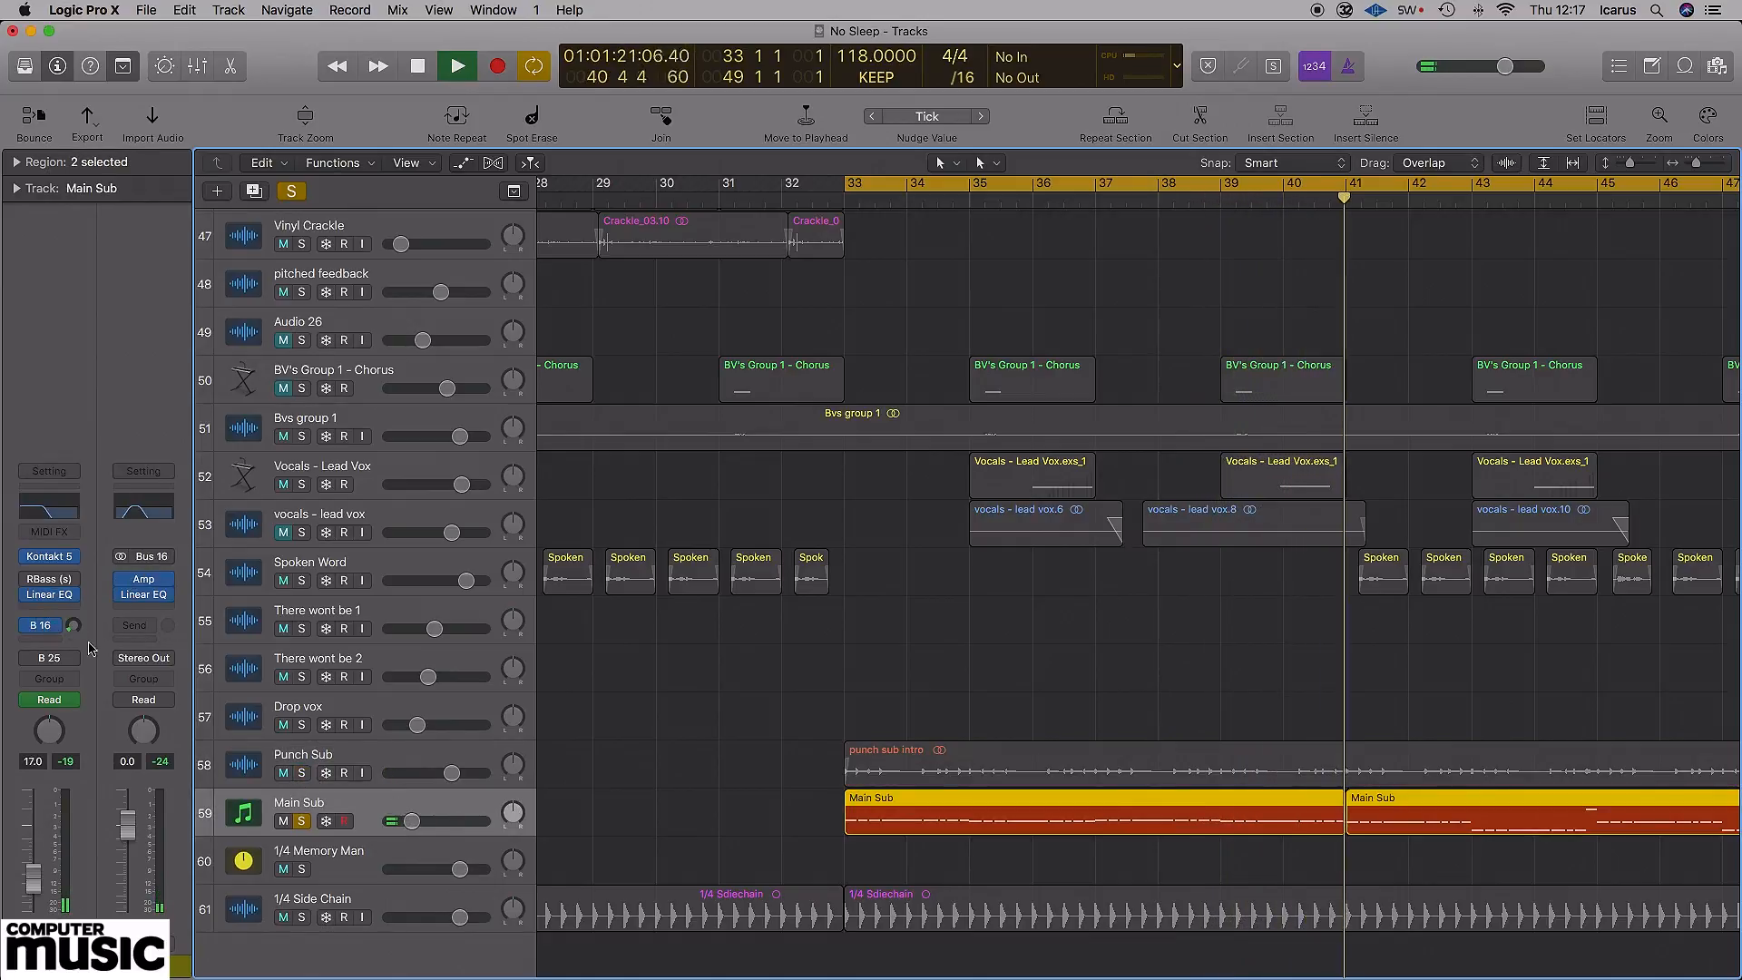
- Inspect the Amp Designer and Linear Phase EQ on Main Sub's Bus 16 send
{"action": "left_click", "coordinate": [151, 582]}
{"action": "left_click_drag", "start_coordinate": [712, 53], "coordinate": [1113, 115]}
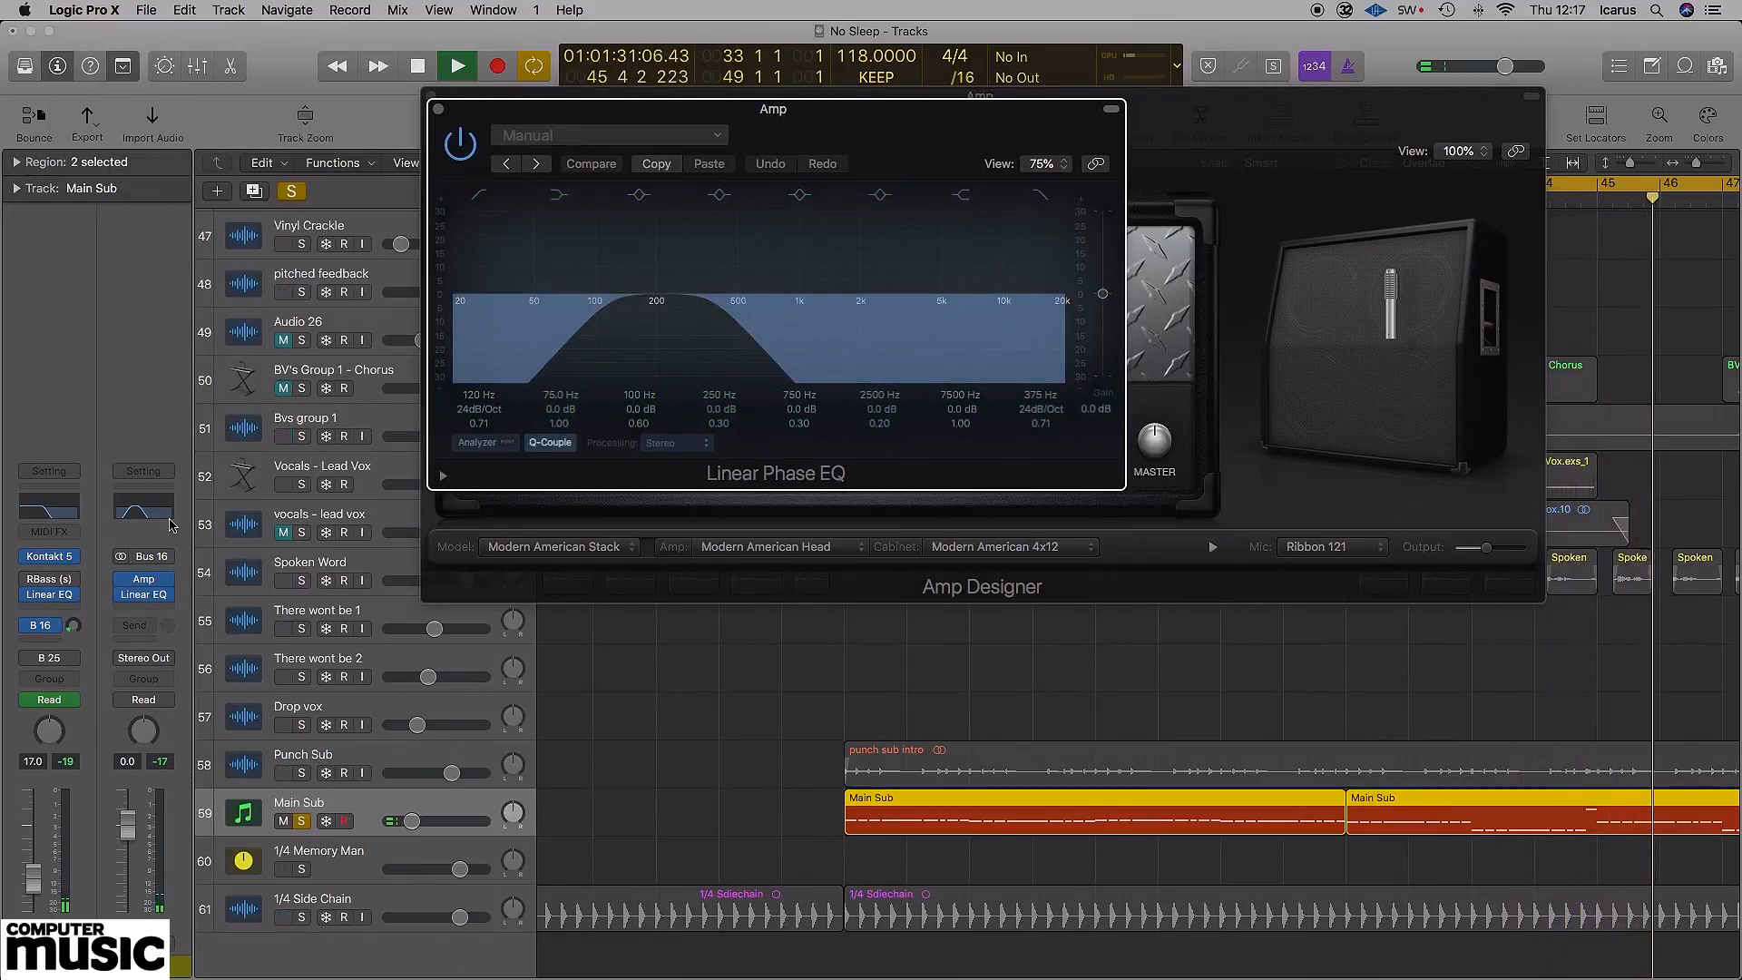
{"action": "left_click", "coordinate": [536, 441]}
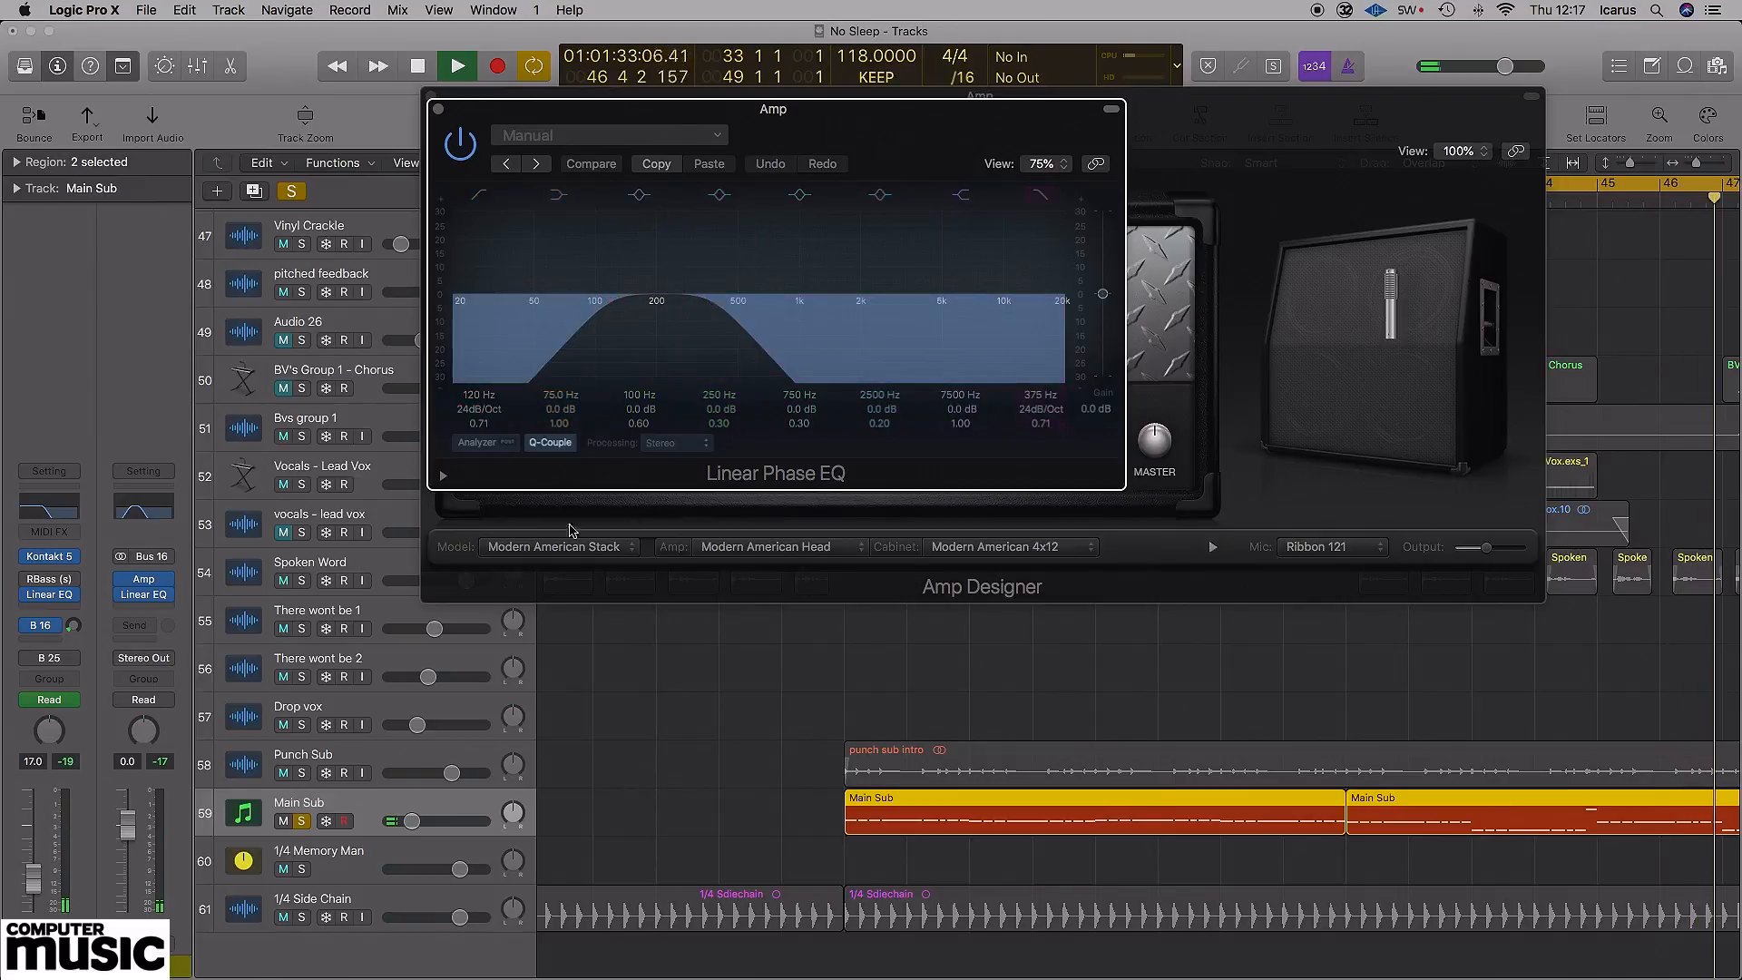
{"action": "left_click", "coordinate": [75, 629]}
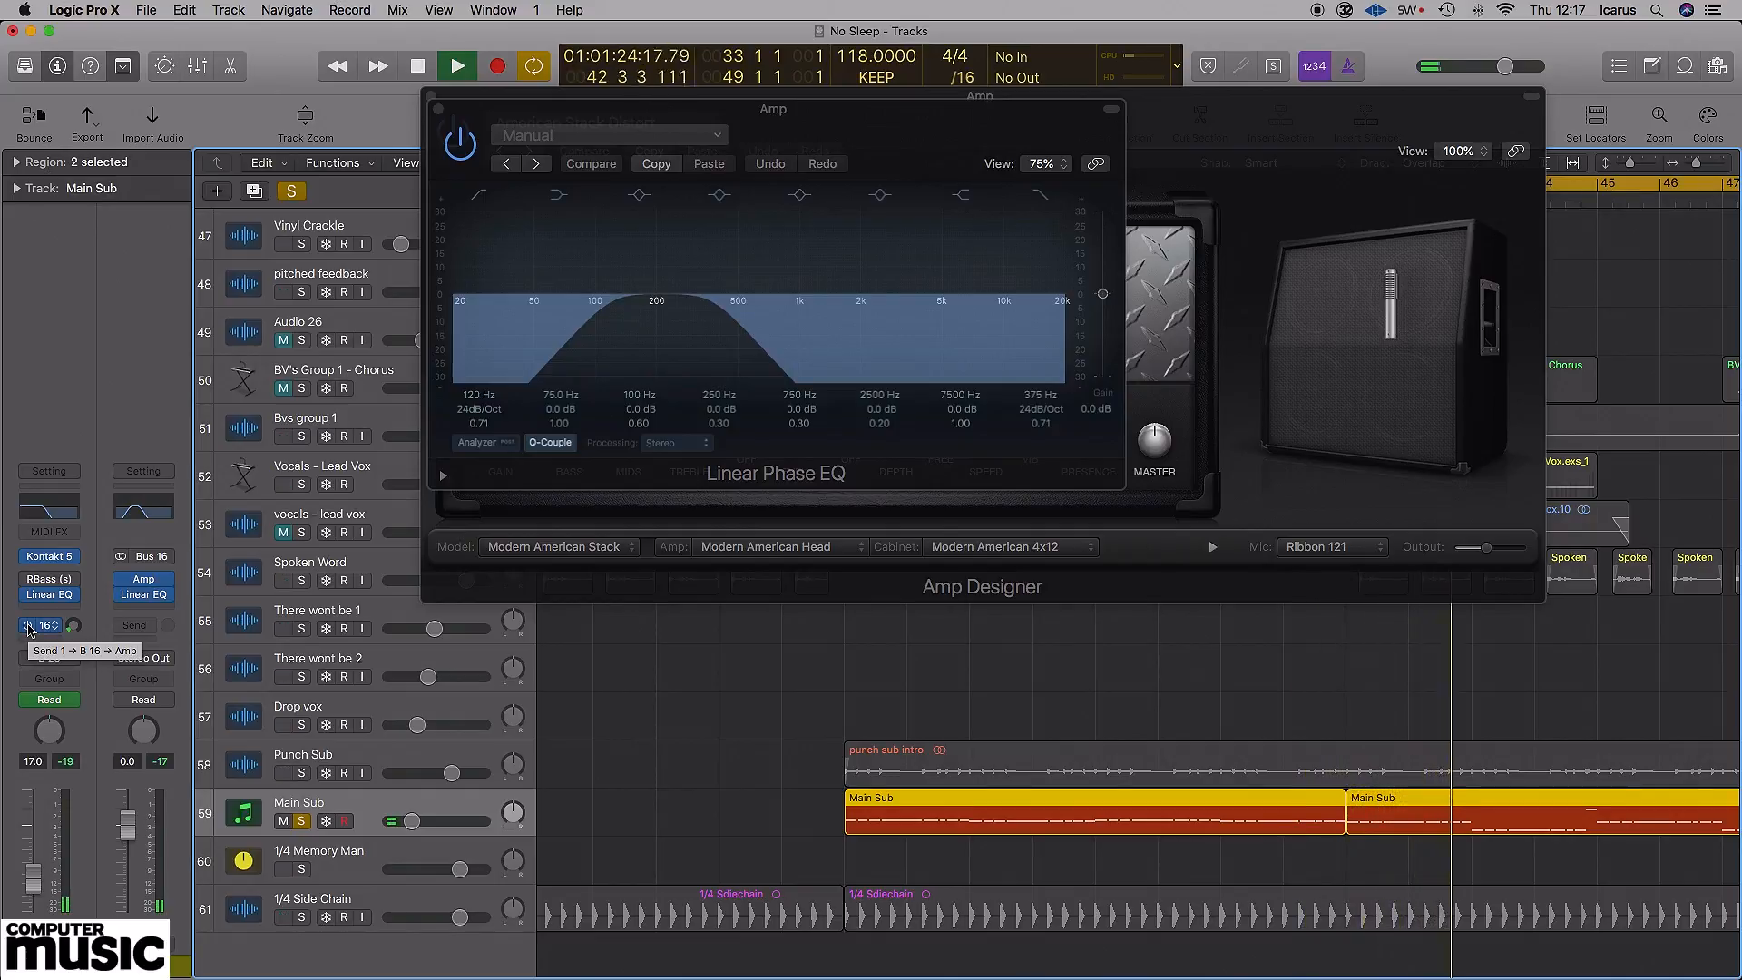
- Solo Punch Sub alongside Main Sub and close the Amp Designer and Linear Phase EQ windows
{"action": "left_click", "coordinate": [302, 773]}
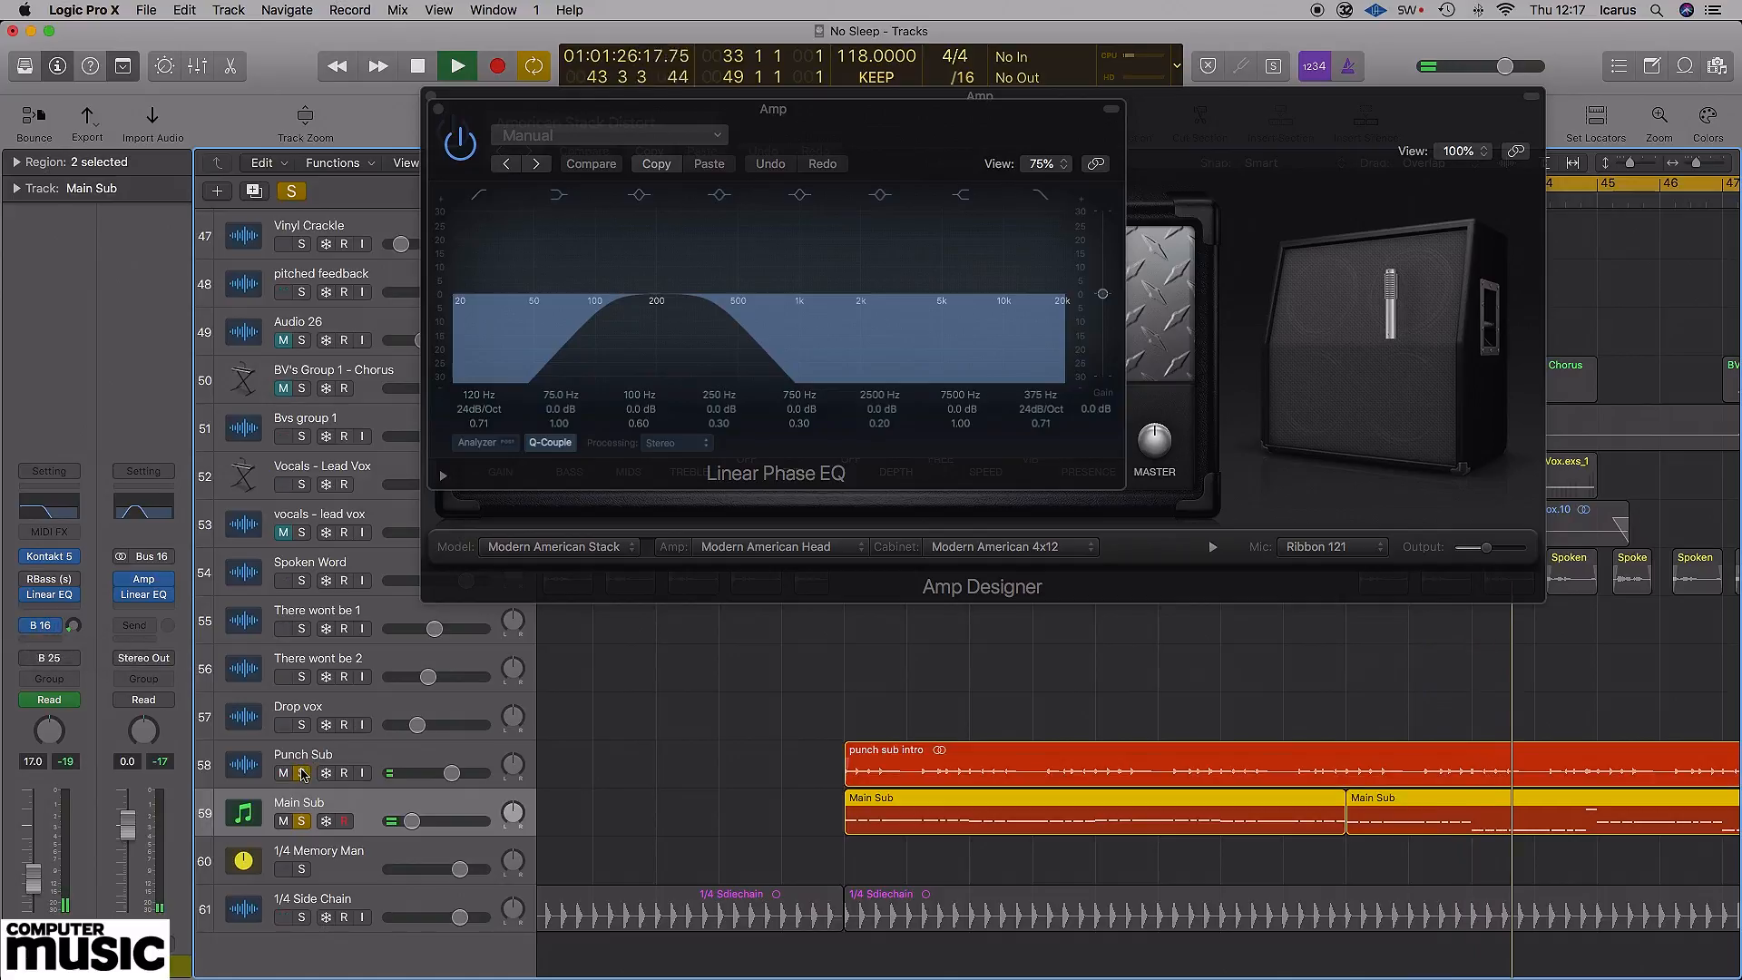
{"action": "left_click", "coordinate": [443, 100]}
{"action": "left_click", "coordinate": [432, 95]}
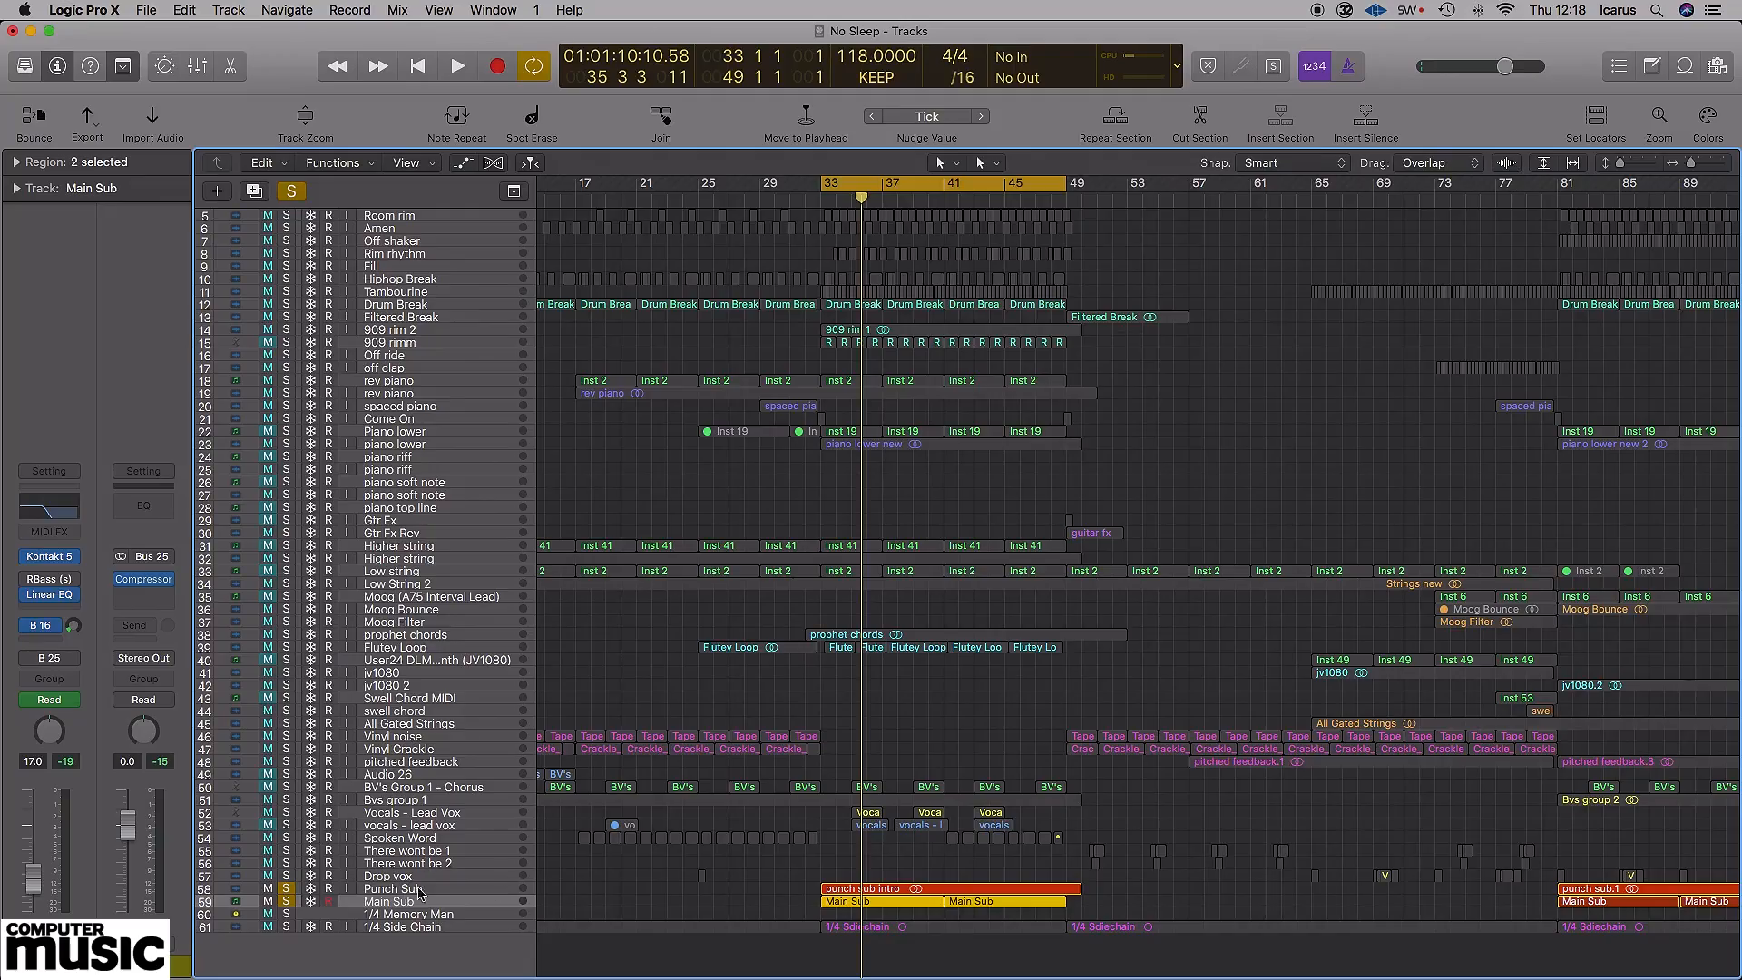
- Open the SC To Kick Compressor on the sub tracks' Bus 25 and place its window clear of the track list
{"action": "left_click", "coordinate": [422, 888]}
{"action": "left_click", "coordinate": [422, 899]}
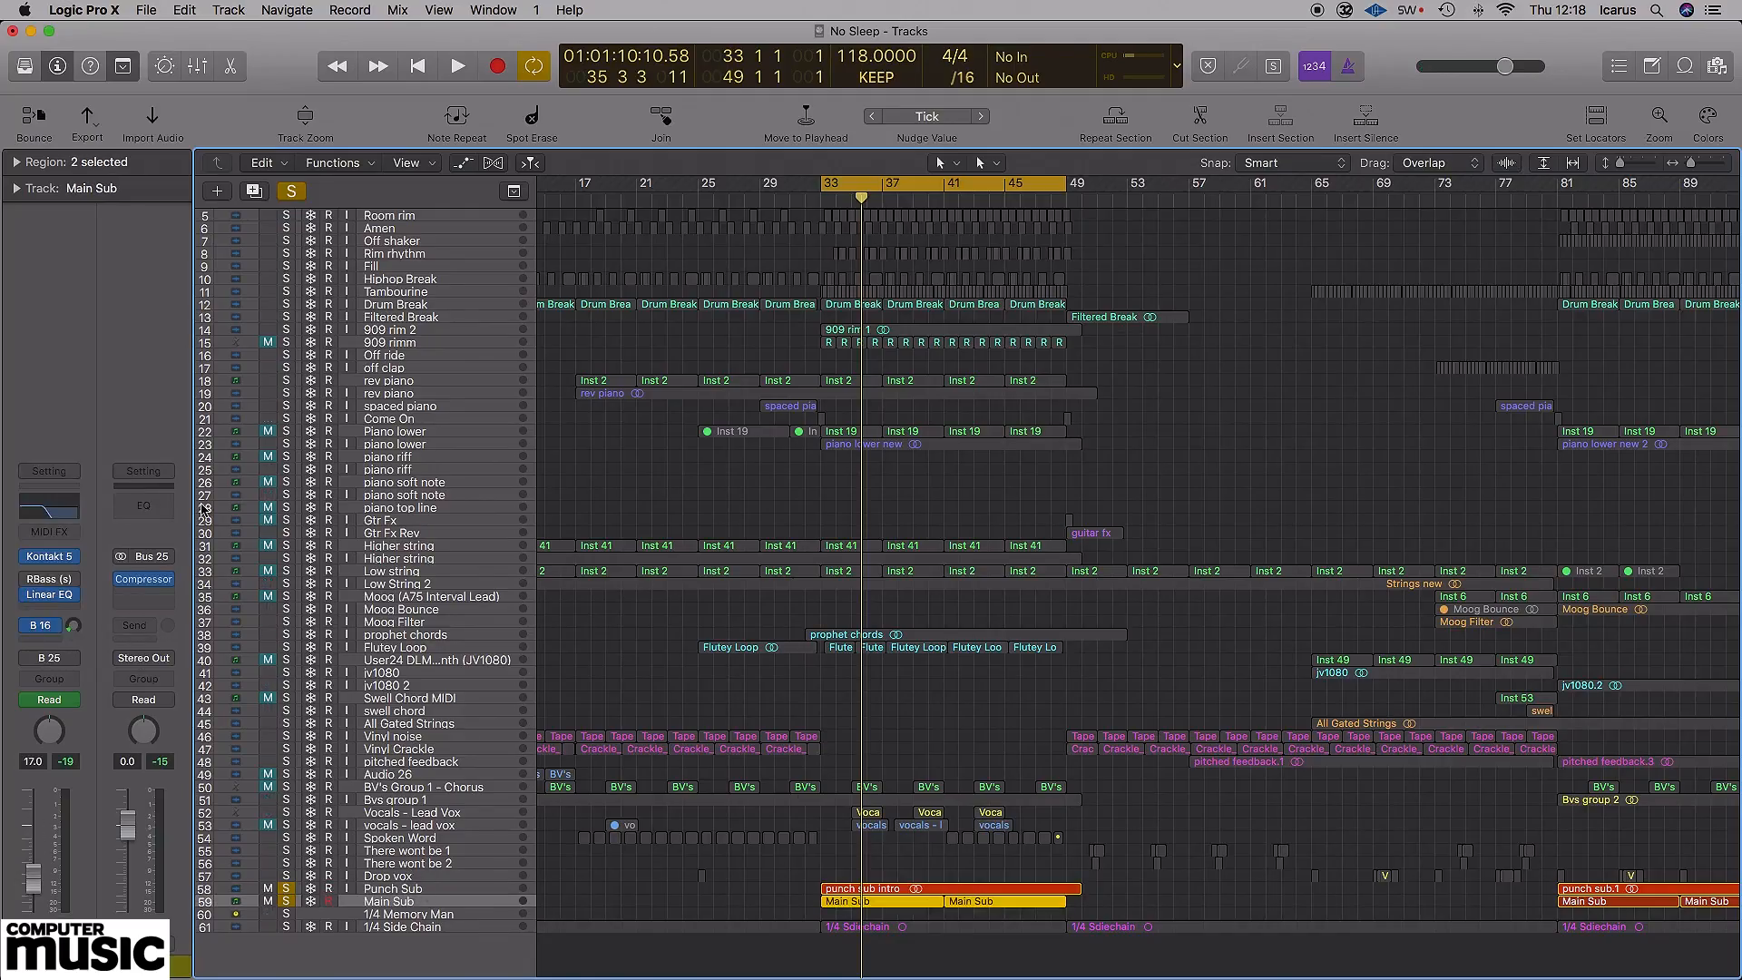
{"action": "left_click", "coordinate": [149, 581]}
{"action": "left_click_drag", "start_coordinate": [465, 60], "coordinate": [1488, 326]}
{"action": "scroll", "coordinate": [293, 228], "scroll_direction": "up", "scroll_amount": 4}
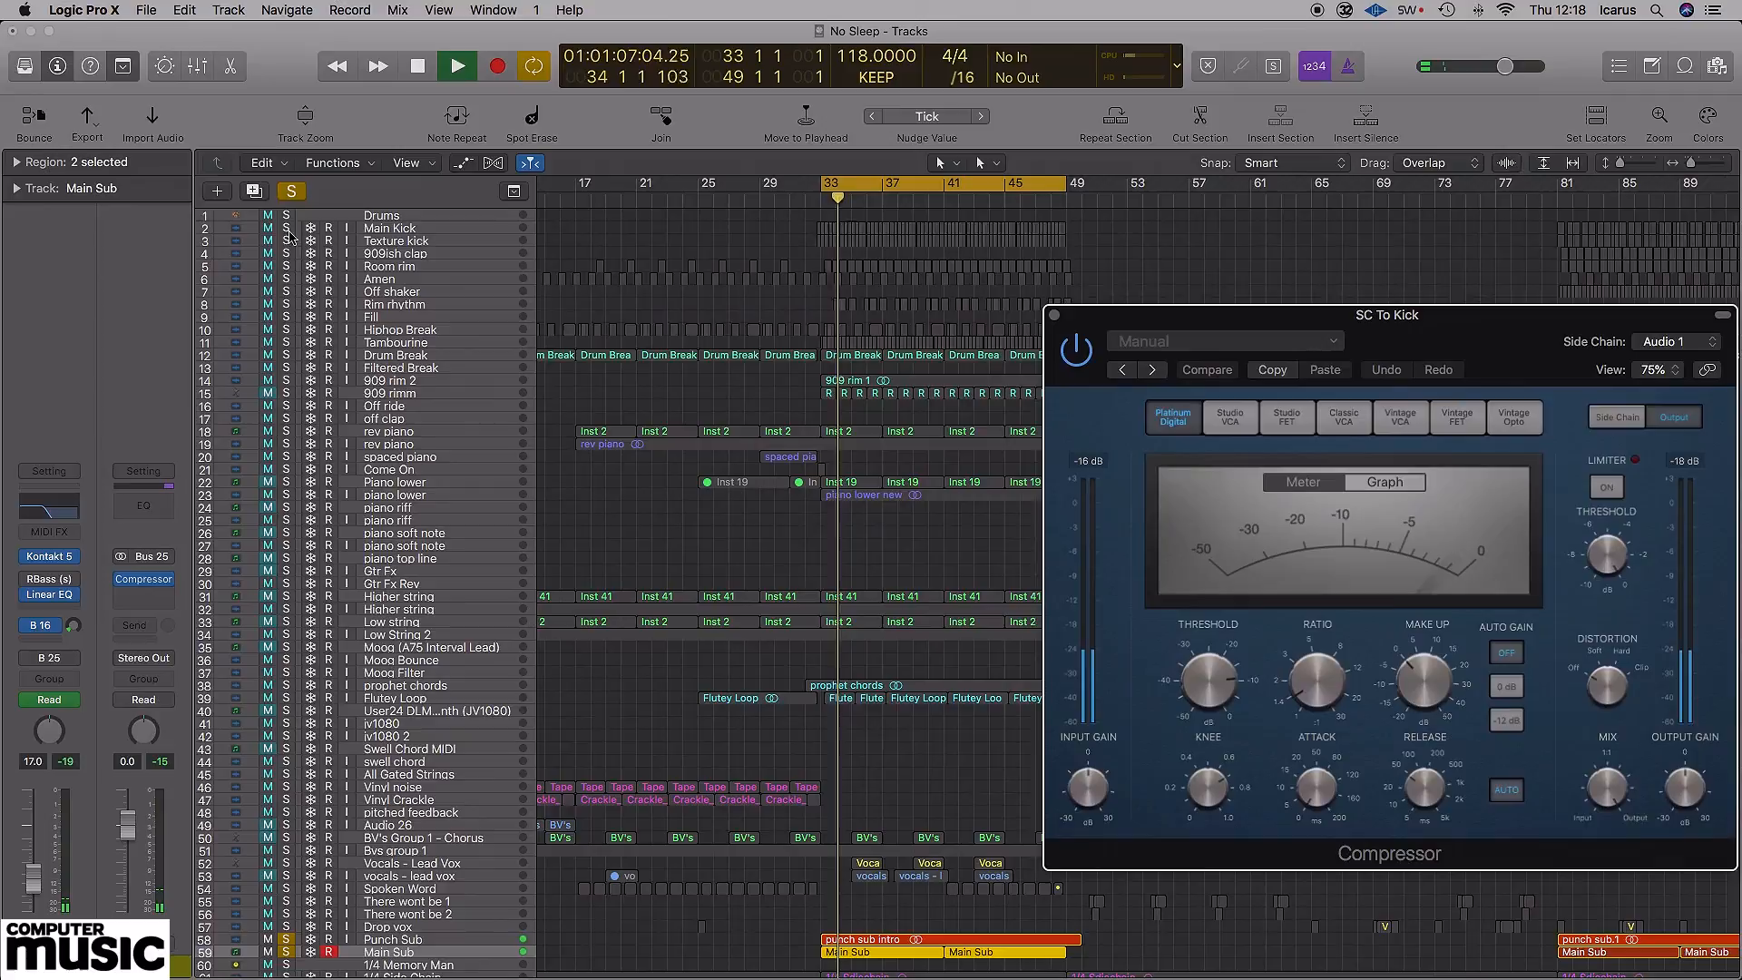
- Solo Main Kick and Texture kick with the subs to watch the SC To Kick Compressor react, and move its window aside
{"action": "left_click_drag", "start_coordinate": [287, 229], "coordinate": [286, 243]}
{"action": "left_click_drag", "start_coordinate": [1488, 316], "coordinate": [1058, 203]}
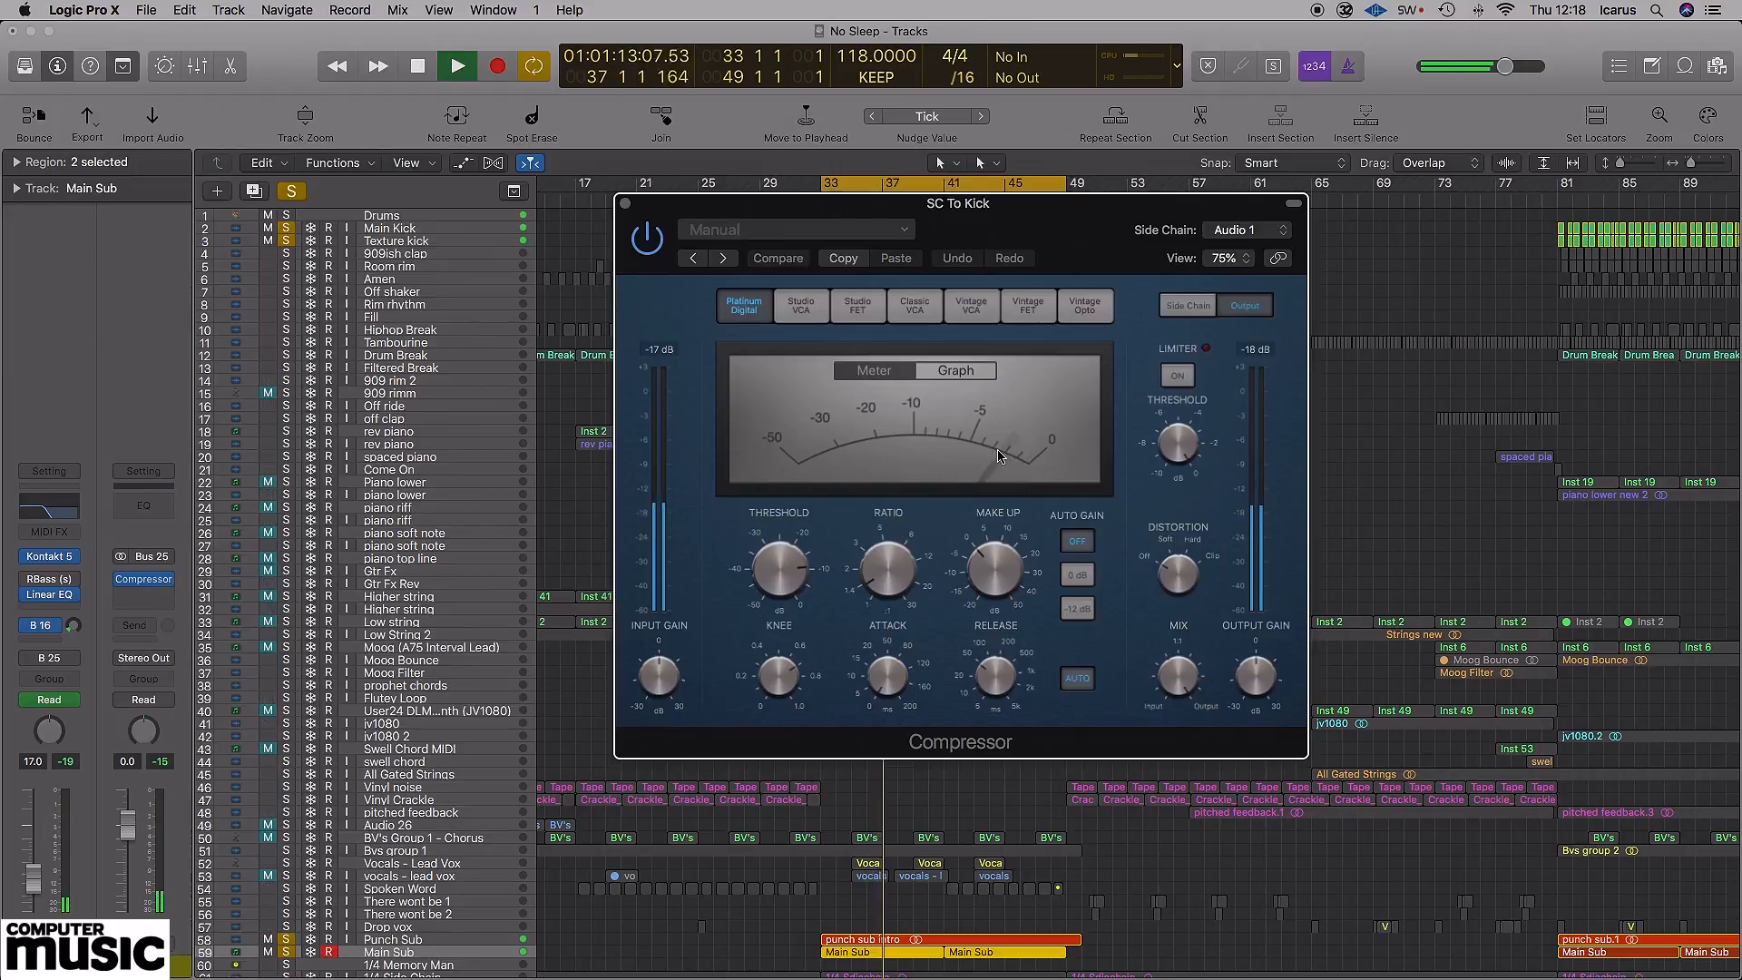
{"action": "left_click_drag", "start_coordinate": [1245, 207], "coordinate": [1440, 226]}
{"action": "left_click_drag", "start_coordinate": [987, 220], "coordinate": [1282, 266]}
{"action": "scroll", "coordinate": [973, 437], "scroll_direction": "down", "scroll_amount": 3}
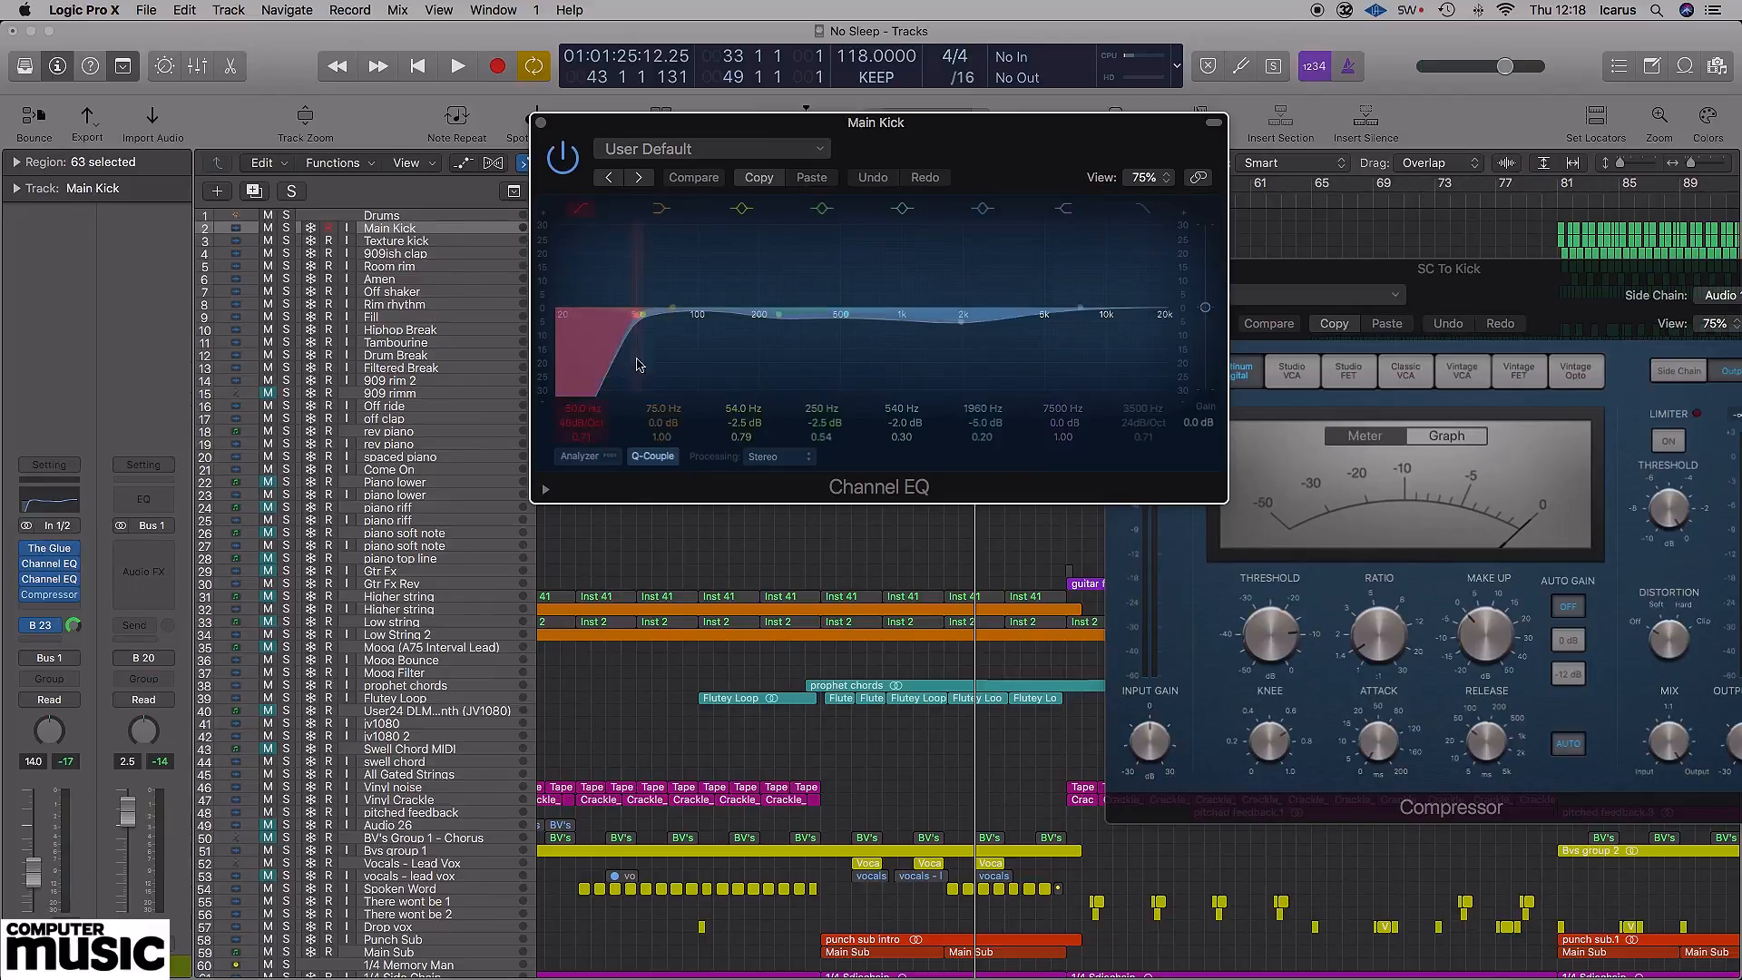
- Turn on the analyzer in Main Kick's Channel EQ and play Main Kick soloed together with Main Sub
{"action": "left_click", "coordinate": [576, 456]}
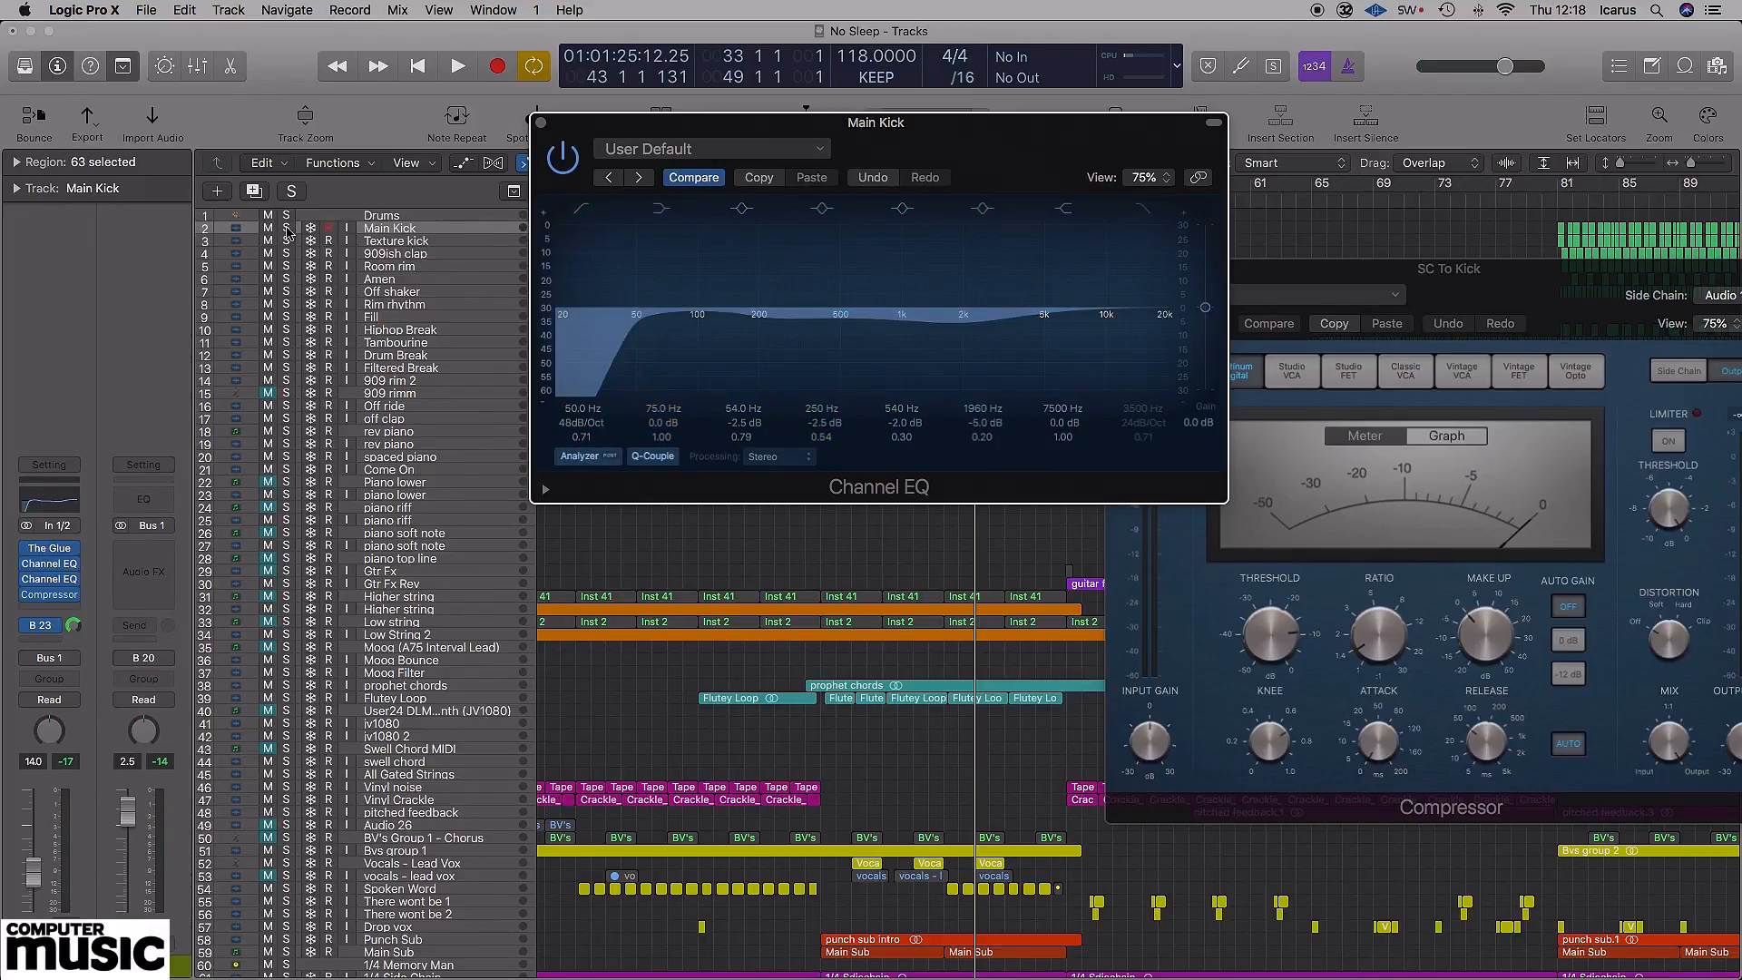
{"action": "left_click", "coordinate": [286, 231]}
{"action": "key", "text": "space"}
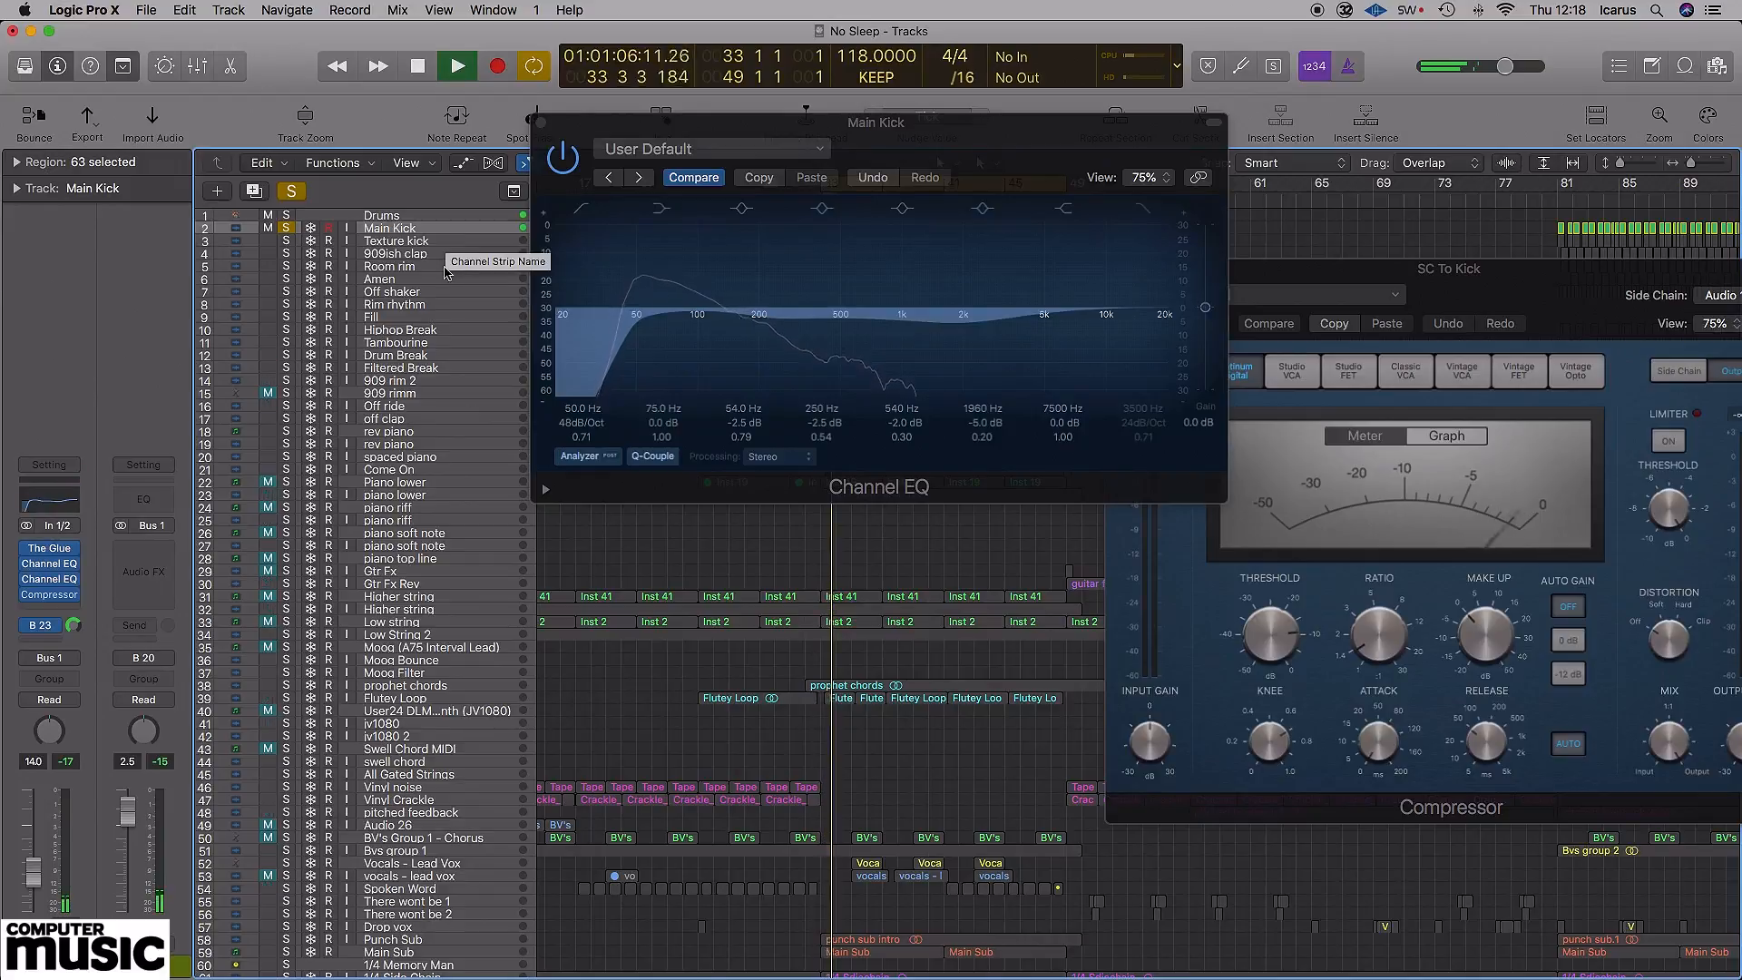
{"action": "scroll", "coordinate": [445, 258], "scroll_direction": "down", "scroll_amount": 2}
{"action": "left_click", "coordinate": [403, 903]}
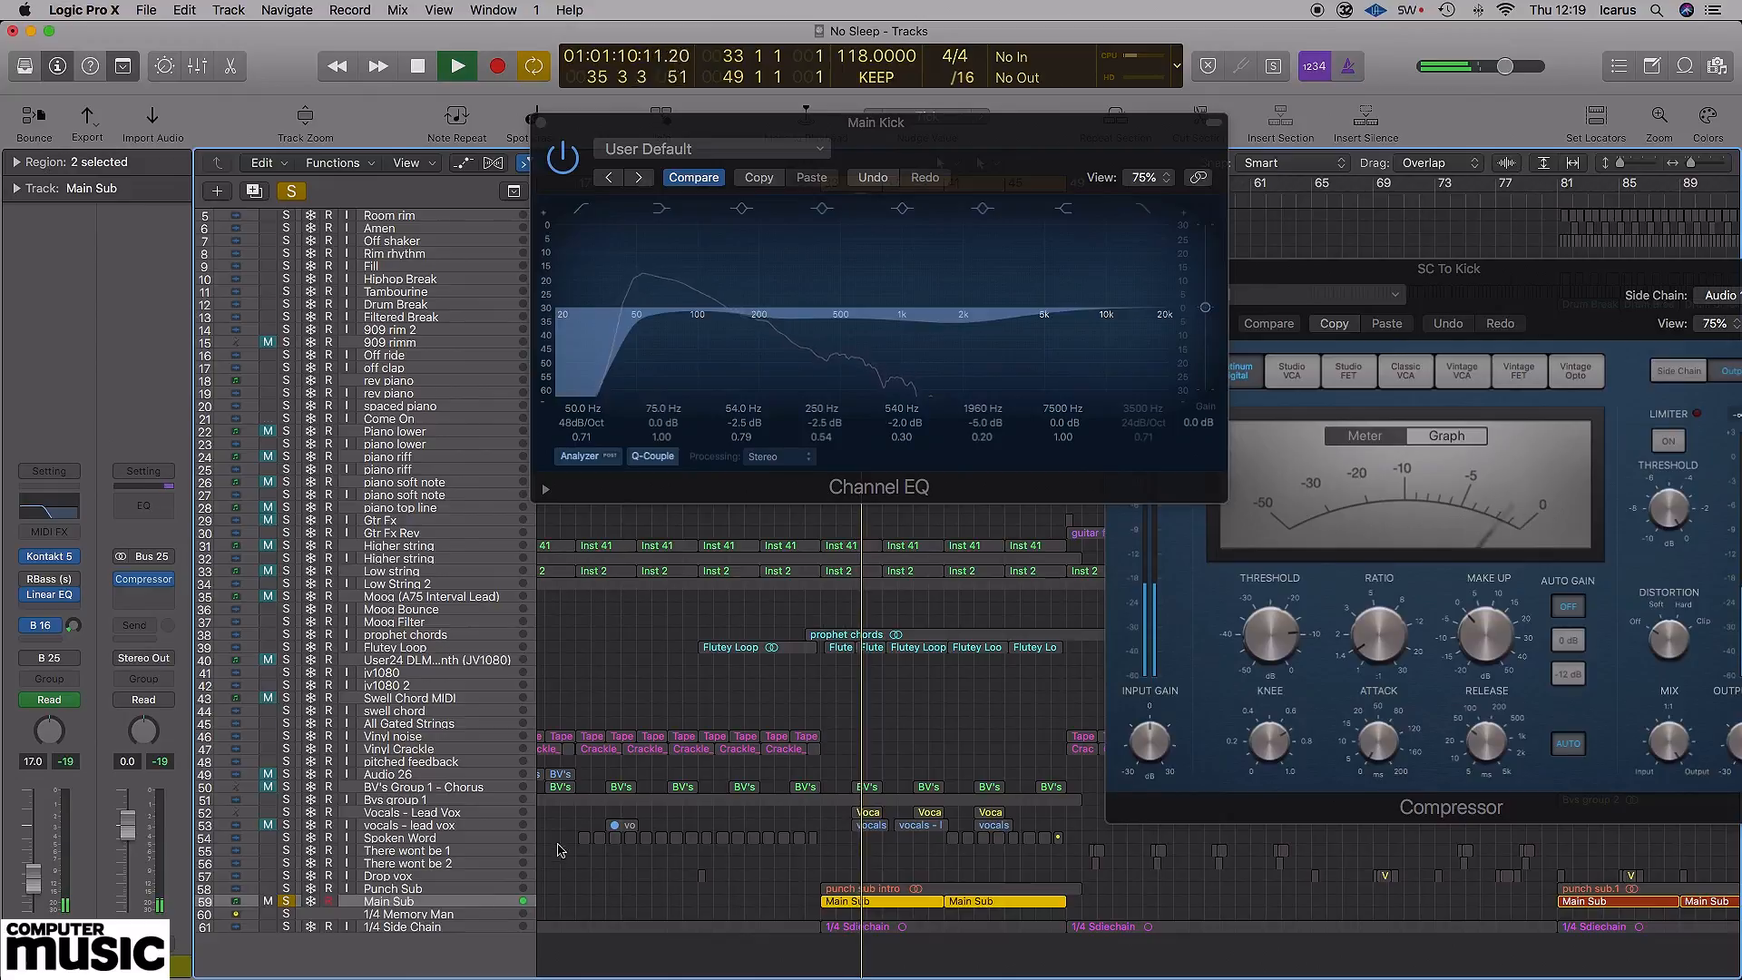
{"action": "scroll", "coordinate": [635, 680], "scroll_direction": "up", "scroll_amount": 2}
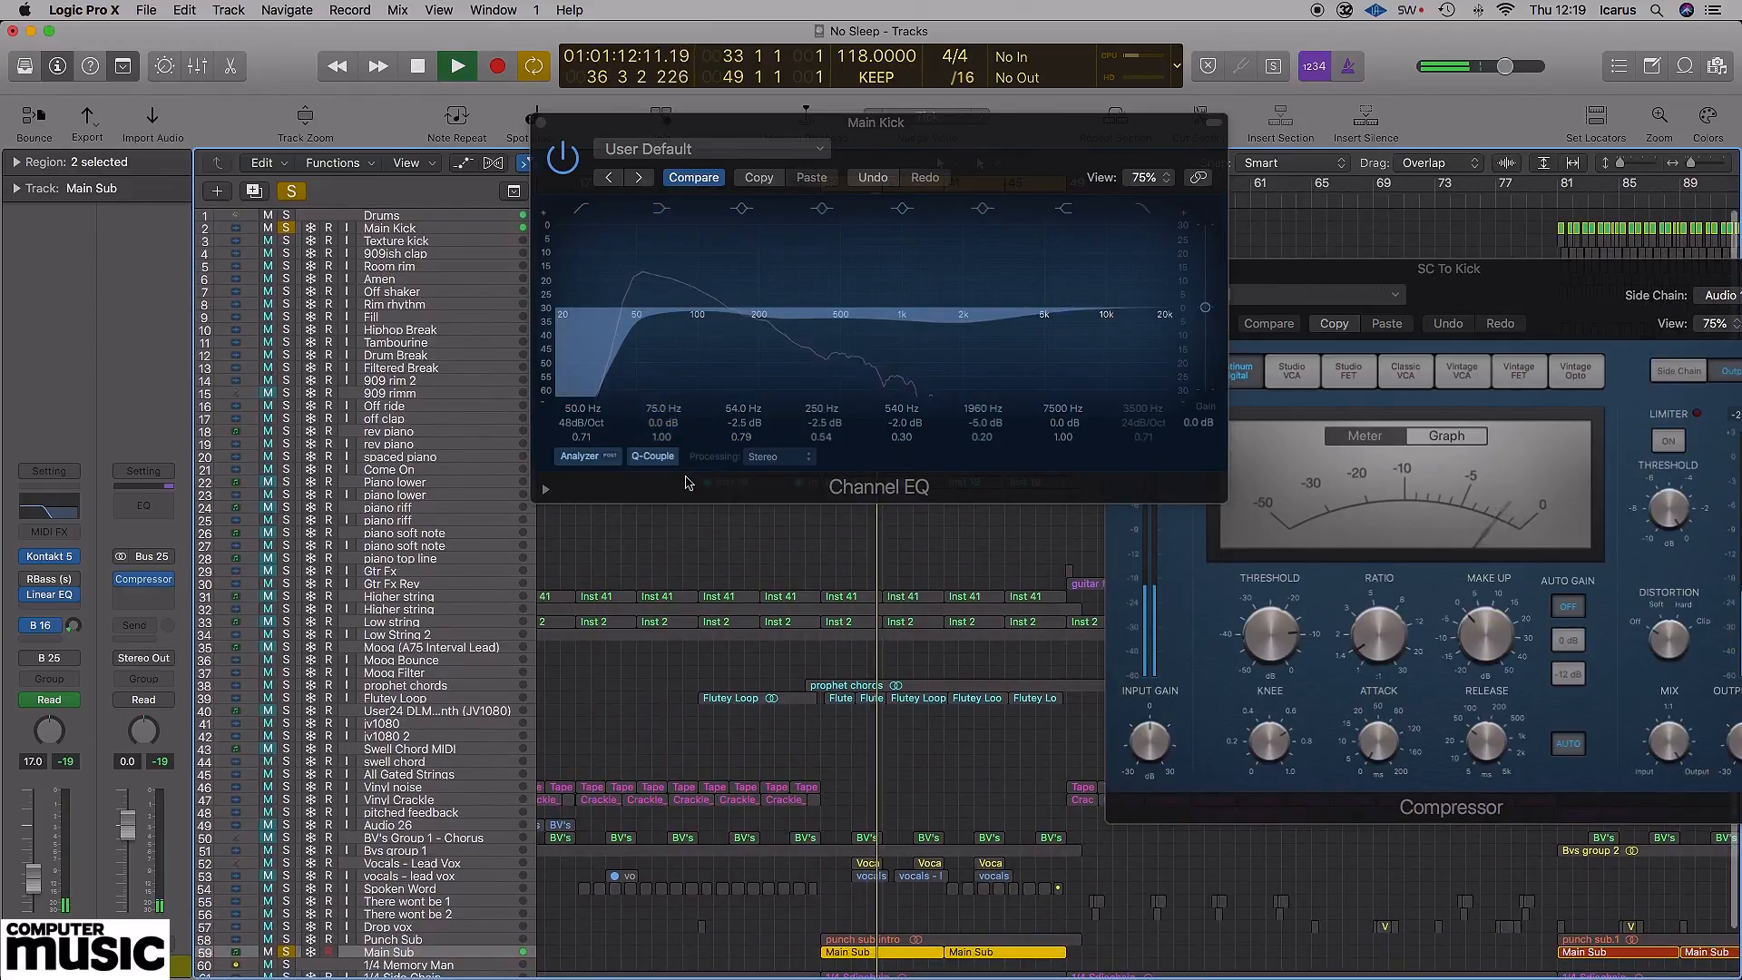
- Turn off the Channel EQ's analyzer, unsolo Main Kick and close its EQ window
{"action": "left_click", "coordinate": [579, 458]}
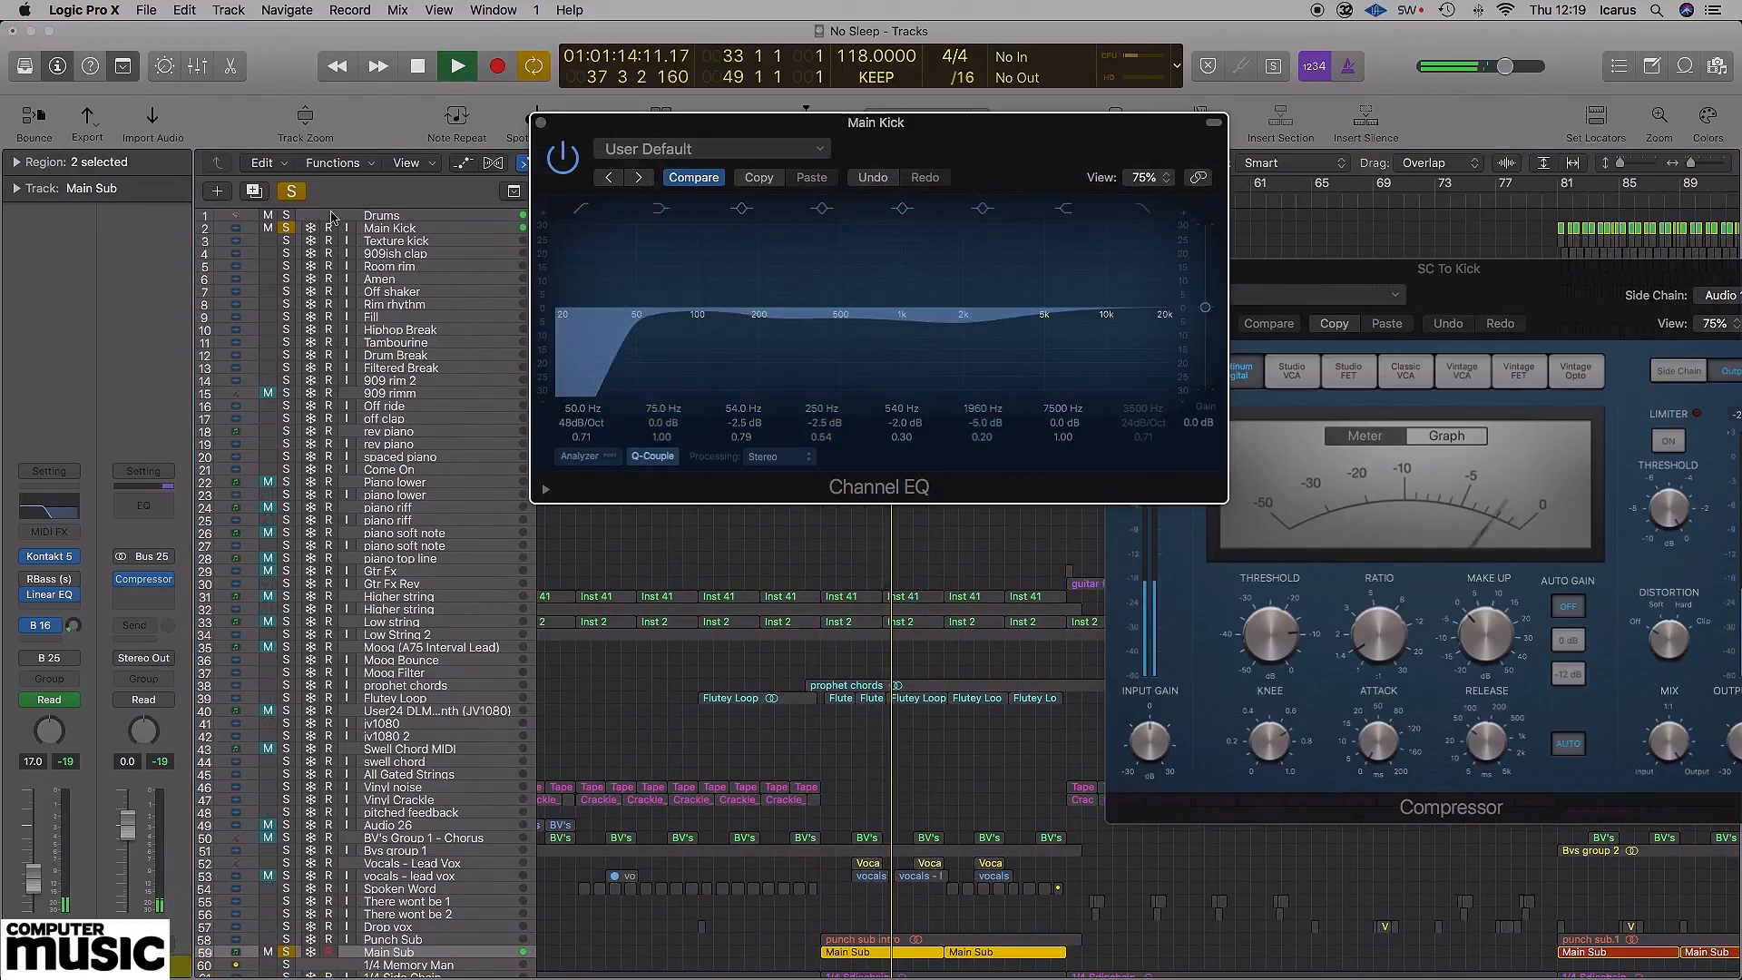
{"action": "left_click", "coordinate": [286, 230]}
{"action": "left_click", "coordinate": [540, 123]}
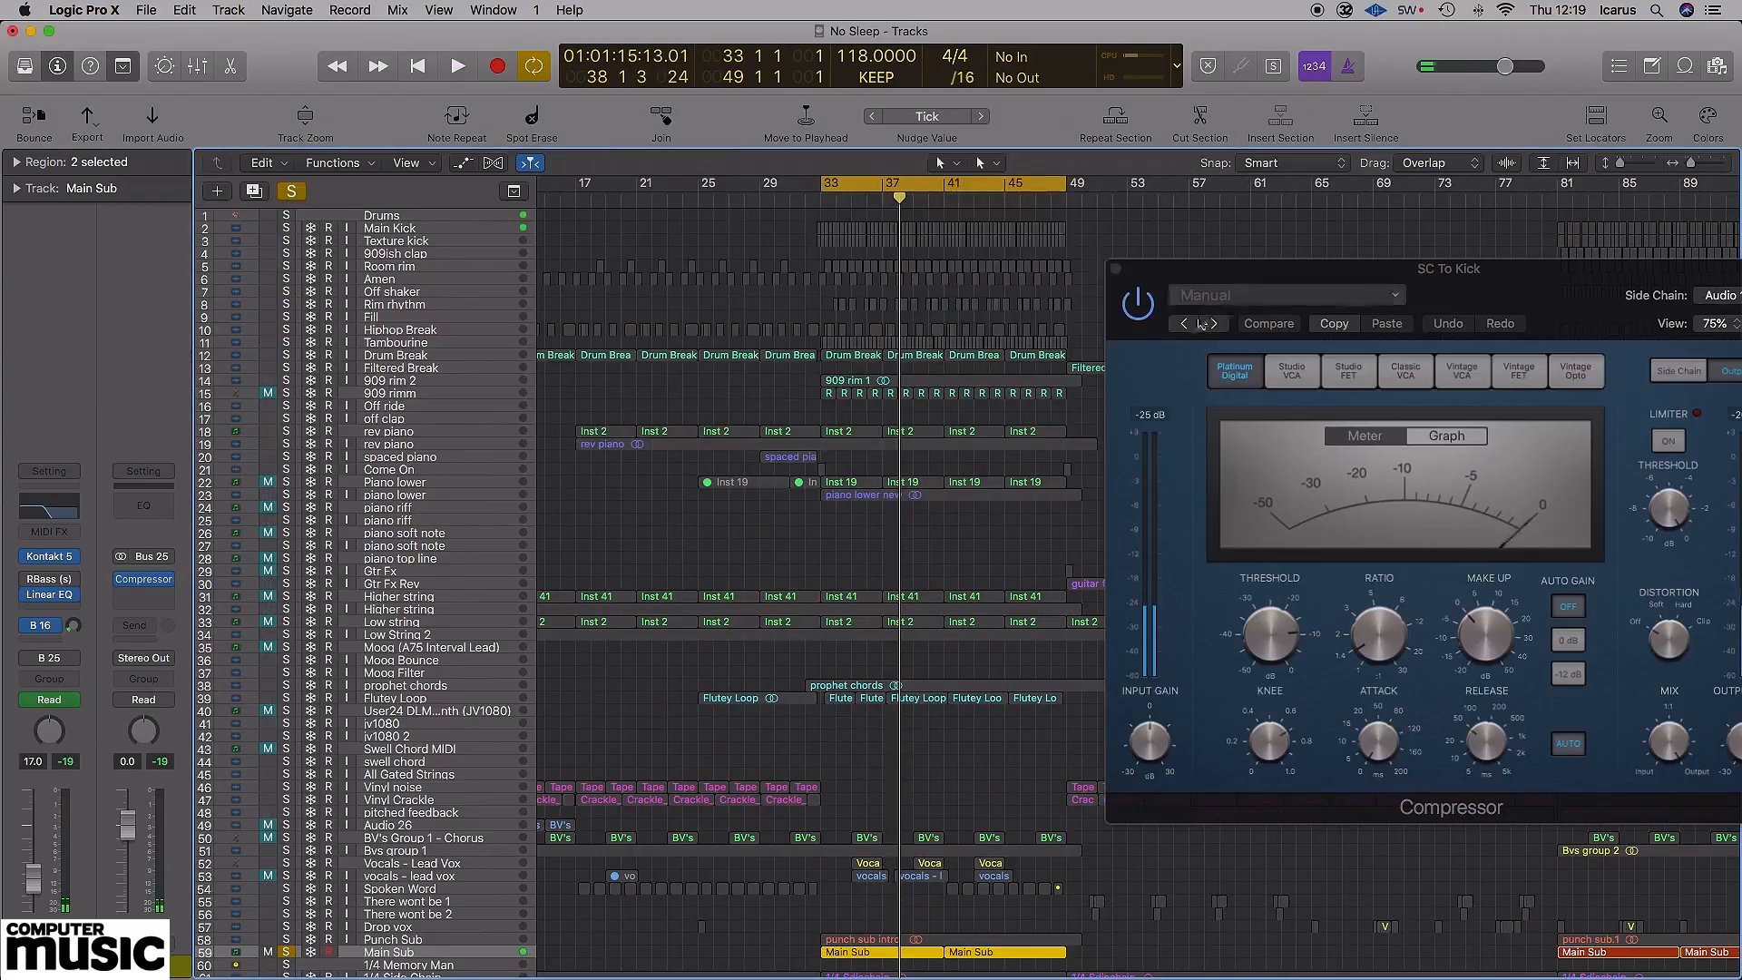
- Hide the SC To Kick Compressor window and take Main Sub out of solo
{"action": "key", "text": "v"}
{"action": "scroll", "coordinate": [315, 919], "scroll_direction": "down", "scroll_amount": 2}
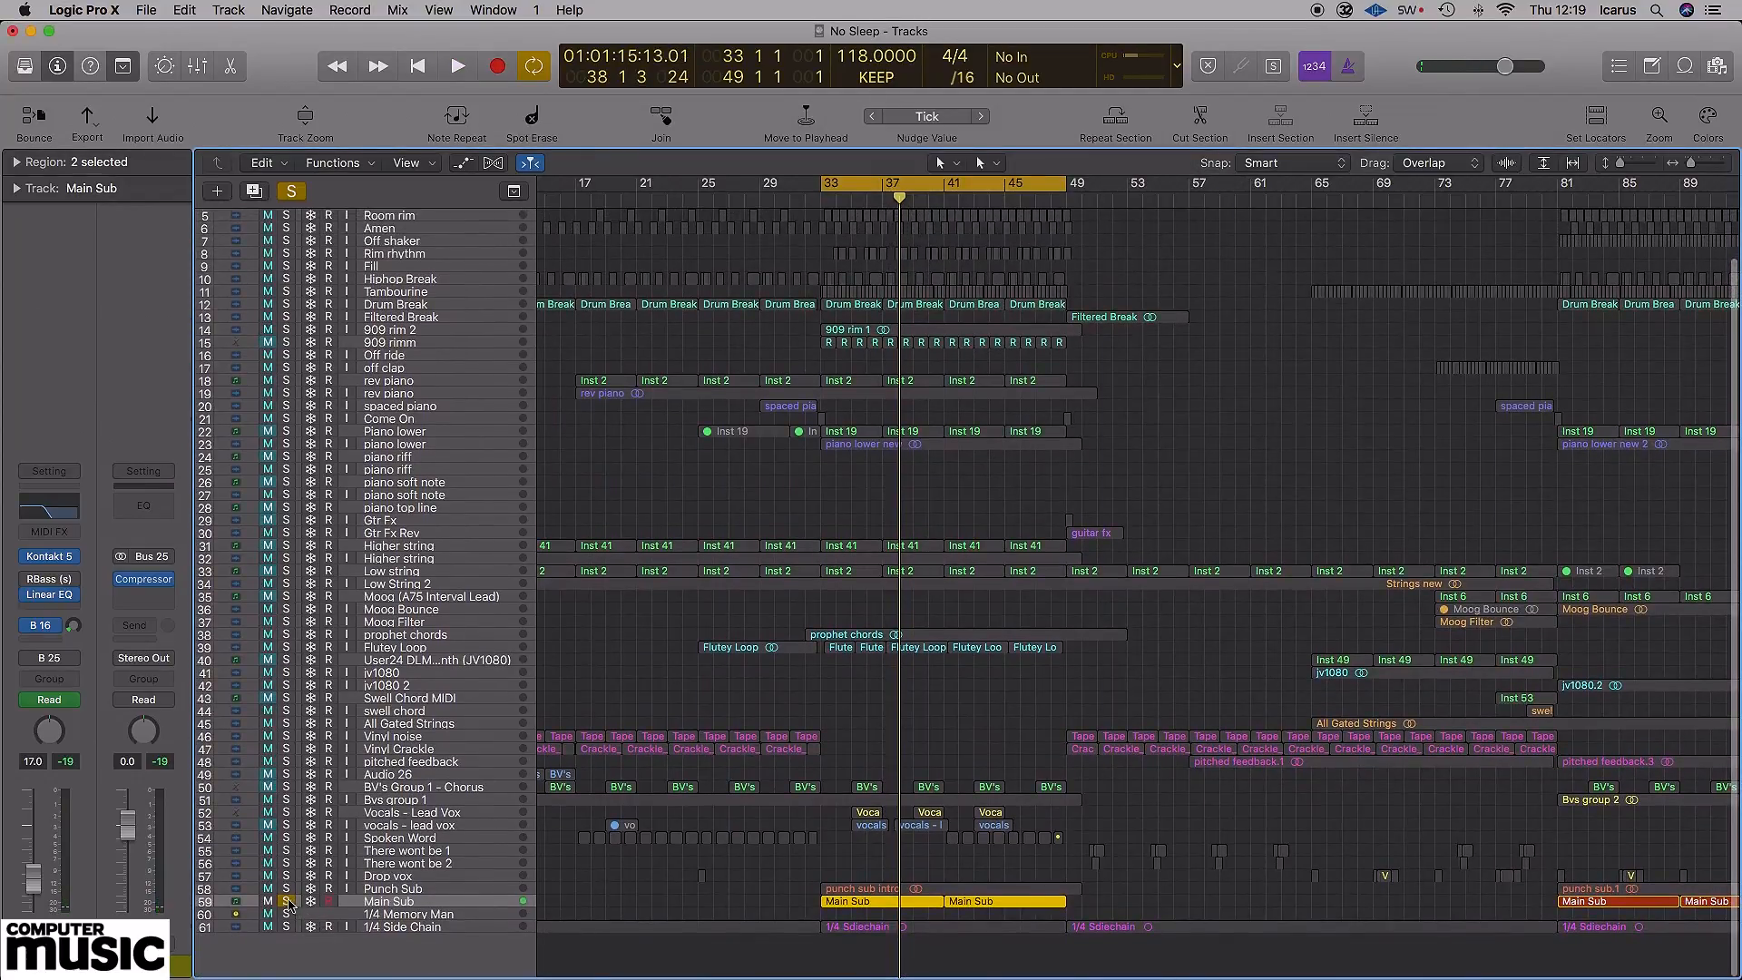
{"action": "key", "text": "s"}
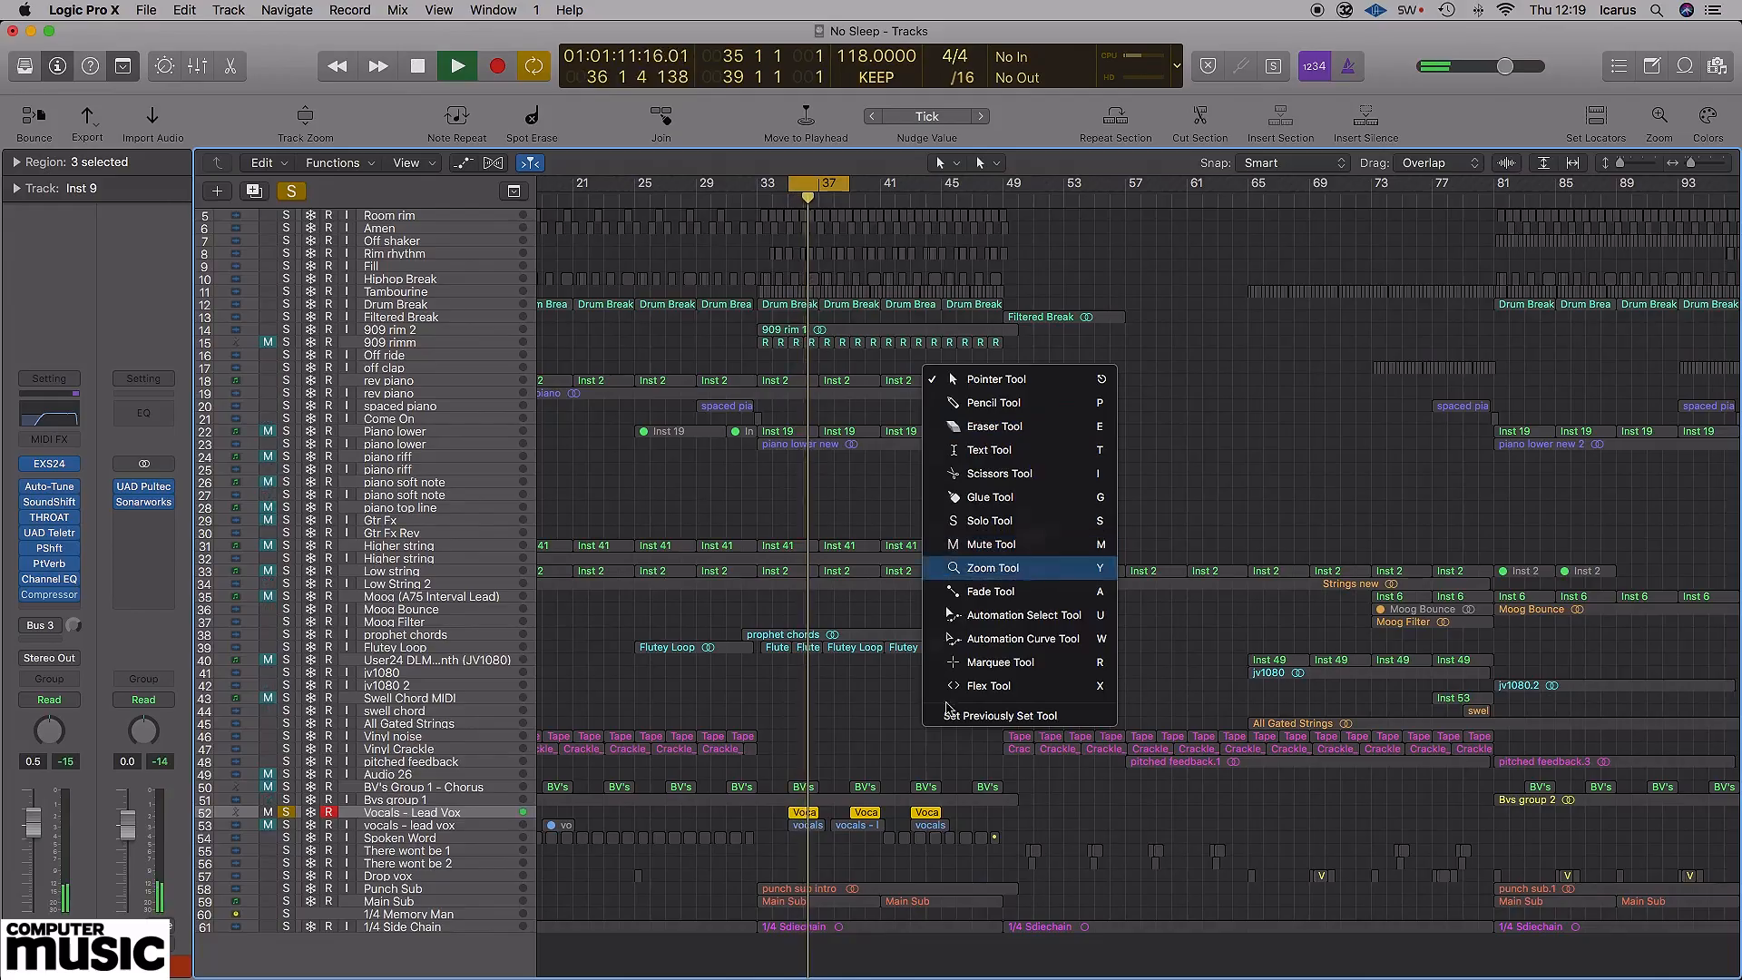
- Compare the Vocals - Lead Vox track in the full mix and soloed, cycling from bar 35 to bar 43
{"action": "left_click", "coordinate": [1019, 563]}
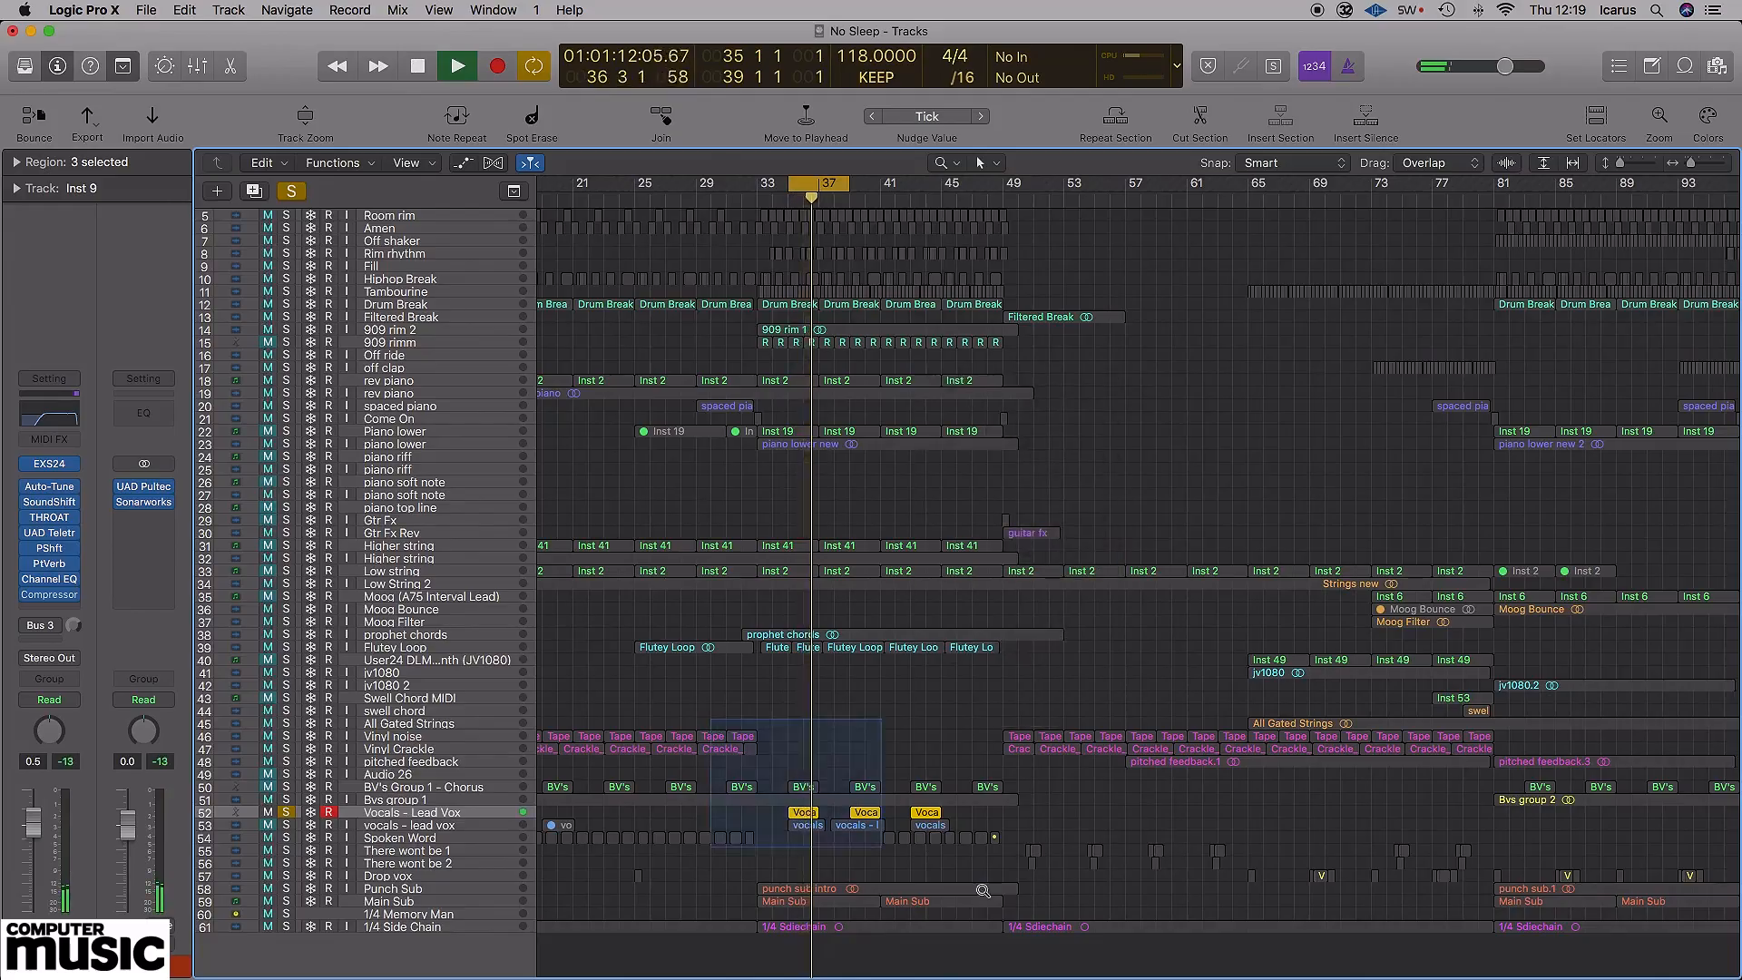
{"action": "key", "text": "t"}
{"action": "left_click", "coordinate": [1057, 871]}
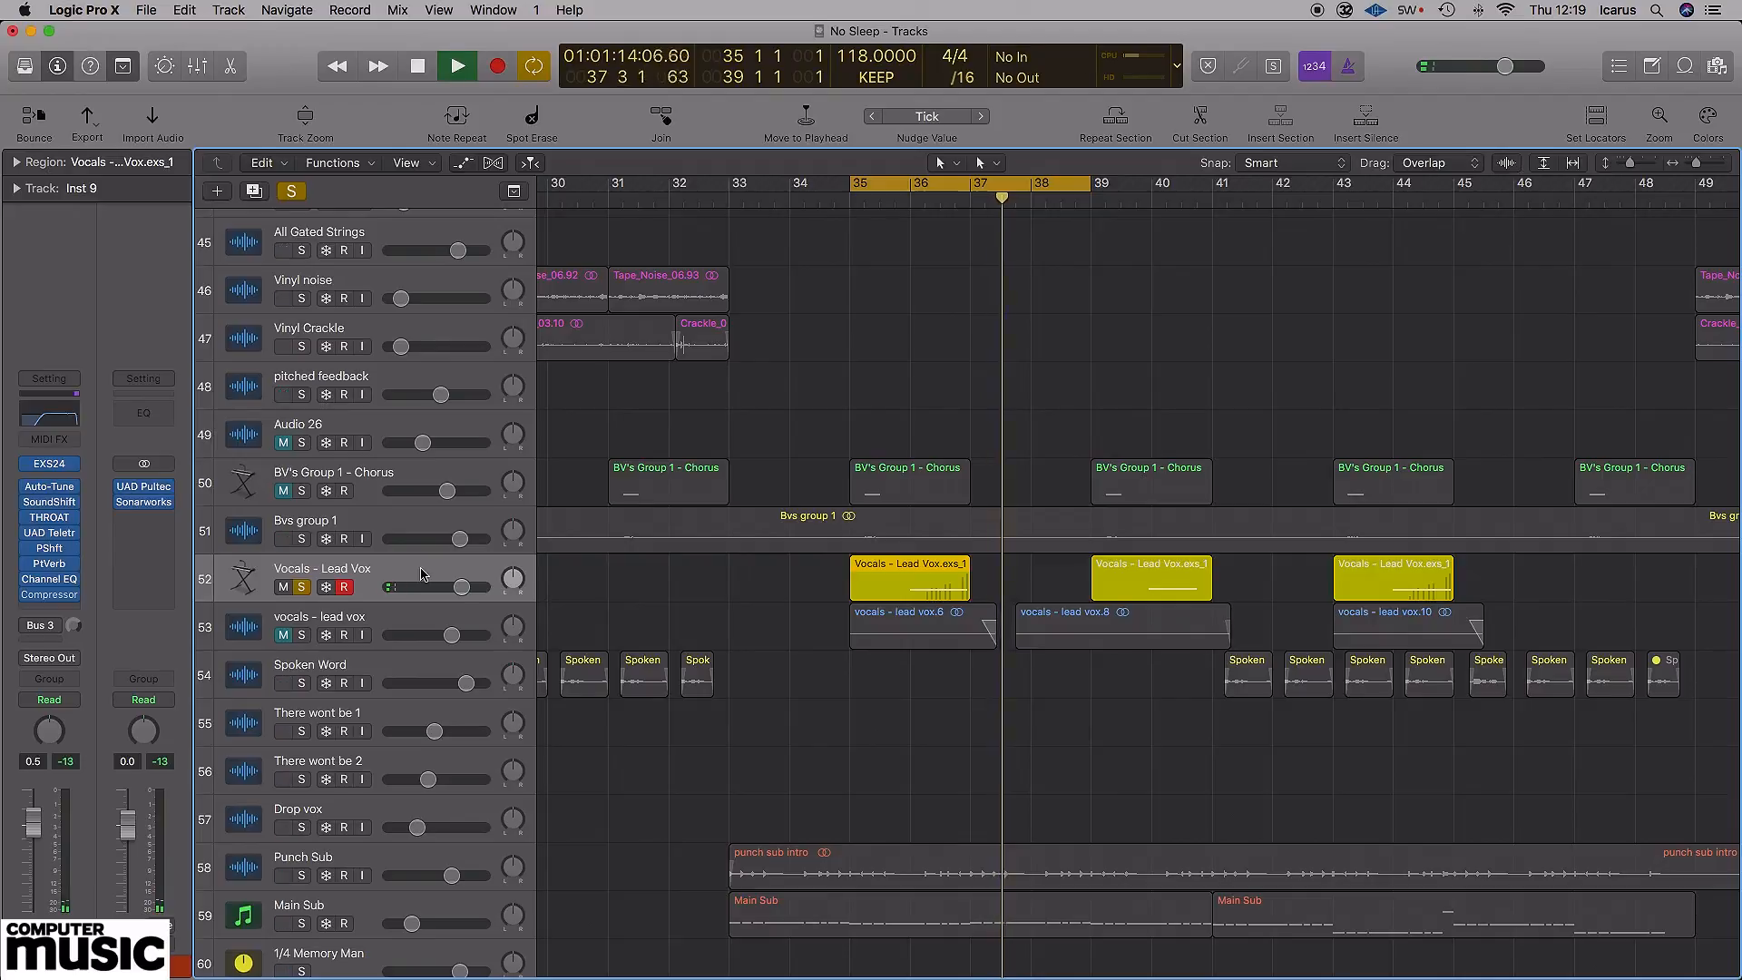
{"action": "left_click_drag", "start_coordinate": [1092, 184], "coordinate": [1333, 184]}
{"action": "key", "text": "space"}
{"action": "left_click", "coordinate": [301, 587]}
{"action": "key", "text": "space"}
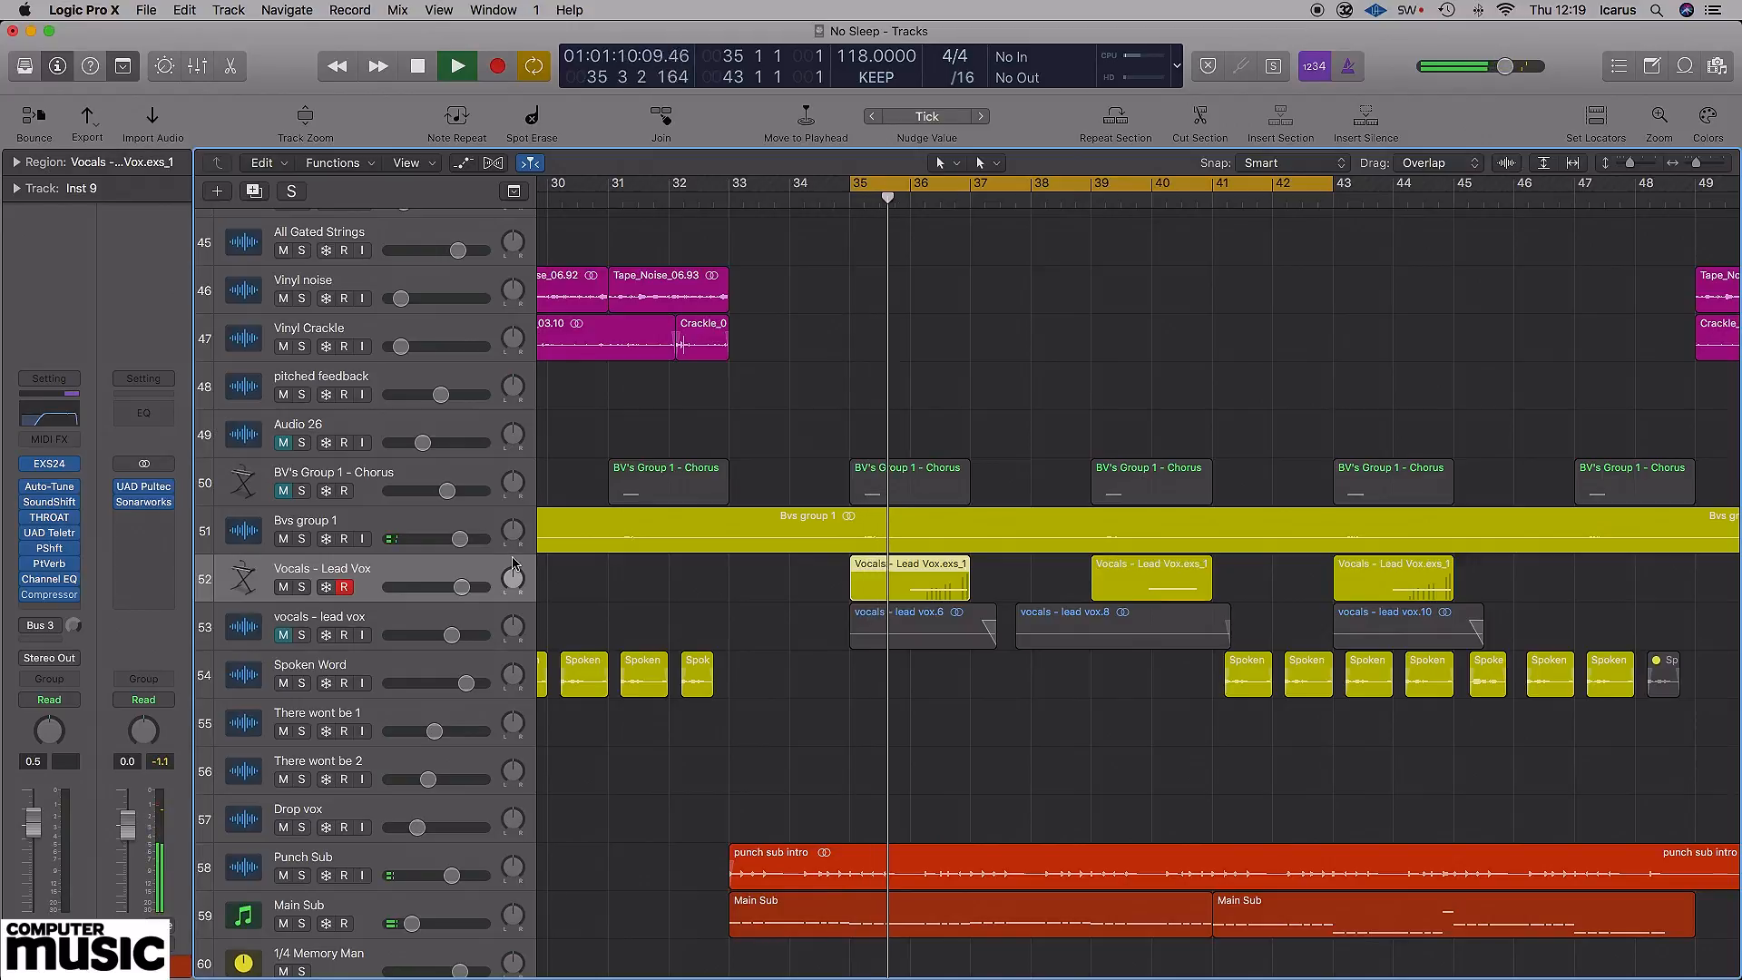
{"action": "left_click", "coordinate": [304, 588]}
{"action": "key", "text": "space"}
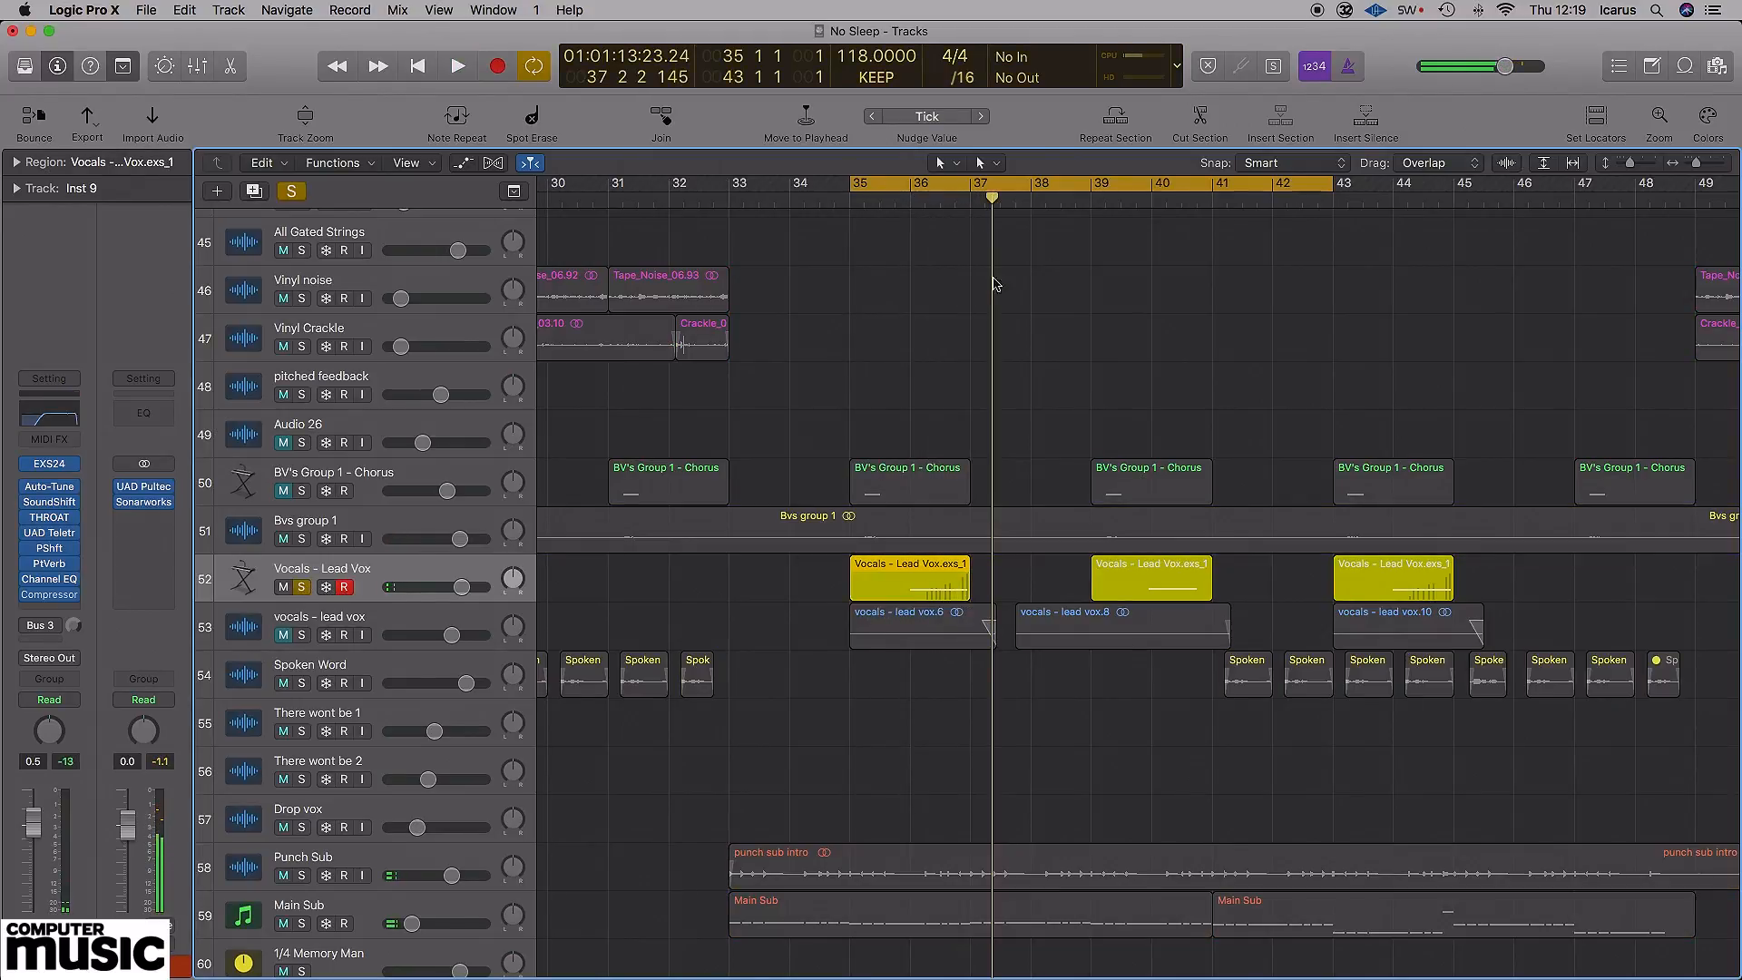
- Set the cycle from bar 36 to bar 39 and bypass the effects on Vocals - Lead Vox during playback
{"action": "left_click_drag", "start_coordinate": [936, 185], "coordinate": [1089, 184]}
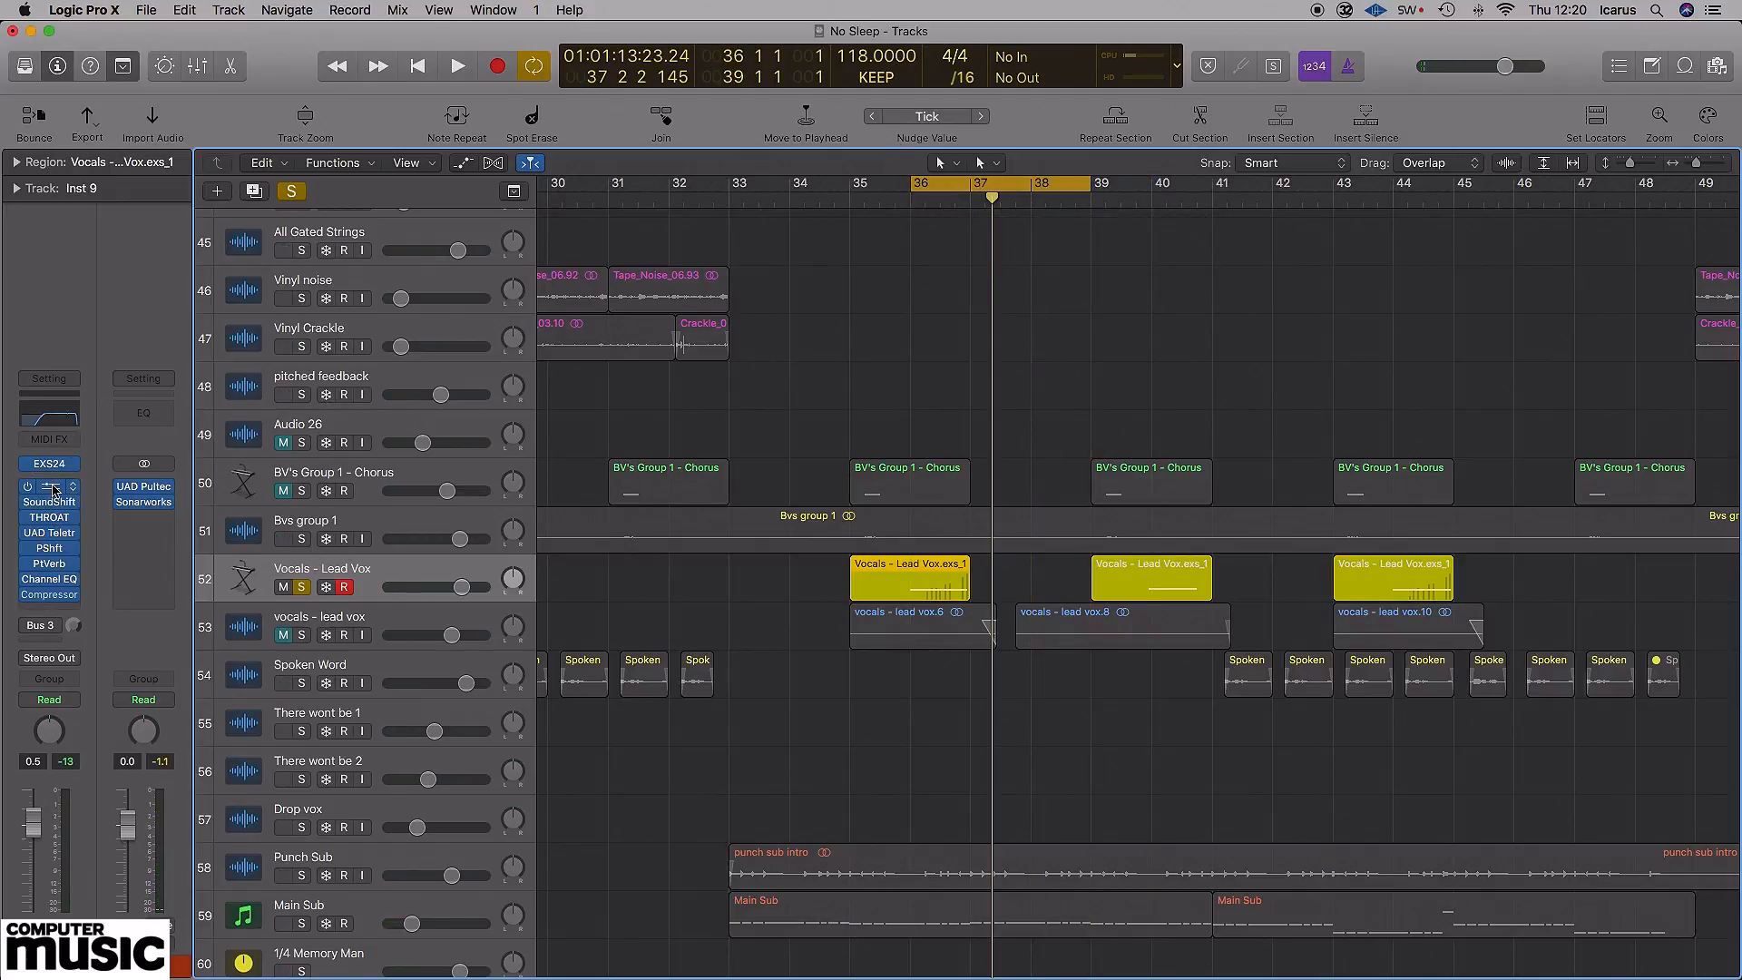
{"action": "key", "text": "space"}
{"action": "left_click", "coordinate": [29, 524]}
{"action": "left_click", "coordinate": [29, 523]}
{"action": "left_click", "coordinate": [28, 517]}
{"action": "left_click", "coordinate": [29, 564]}
{"action": "left_click", "coordinate": [28, 581]}
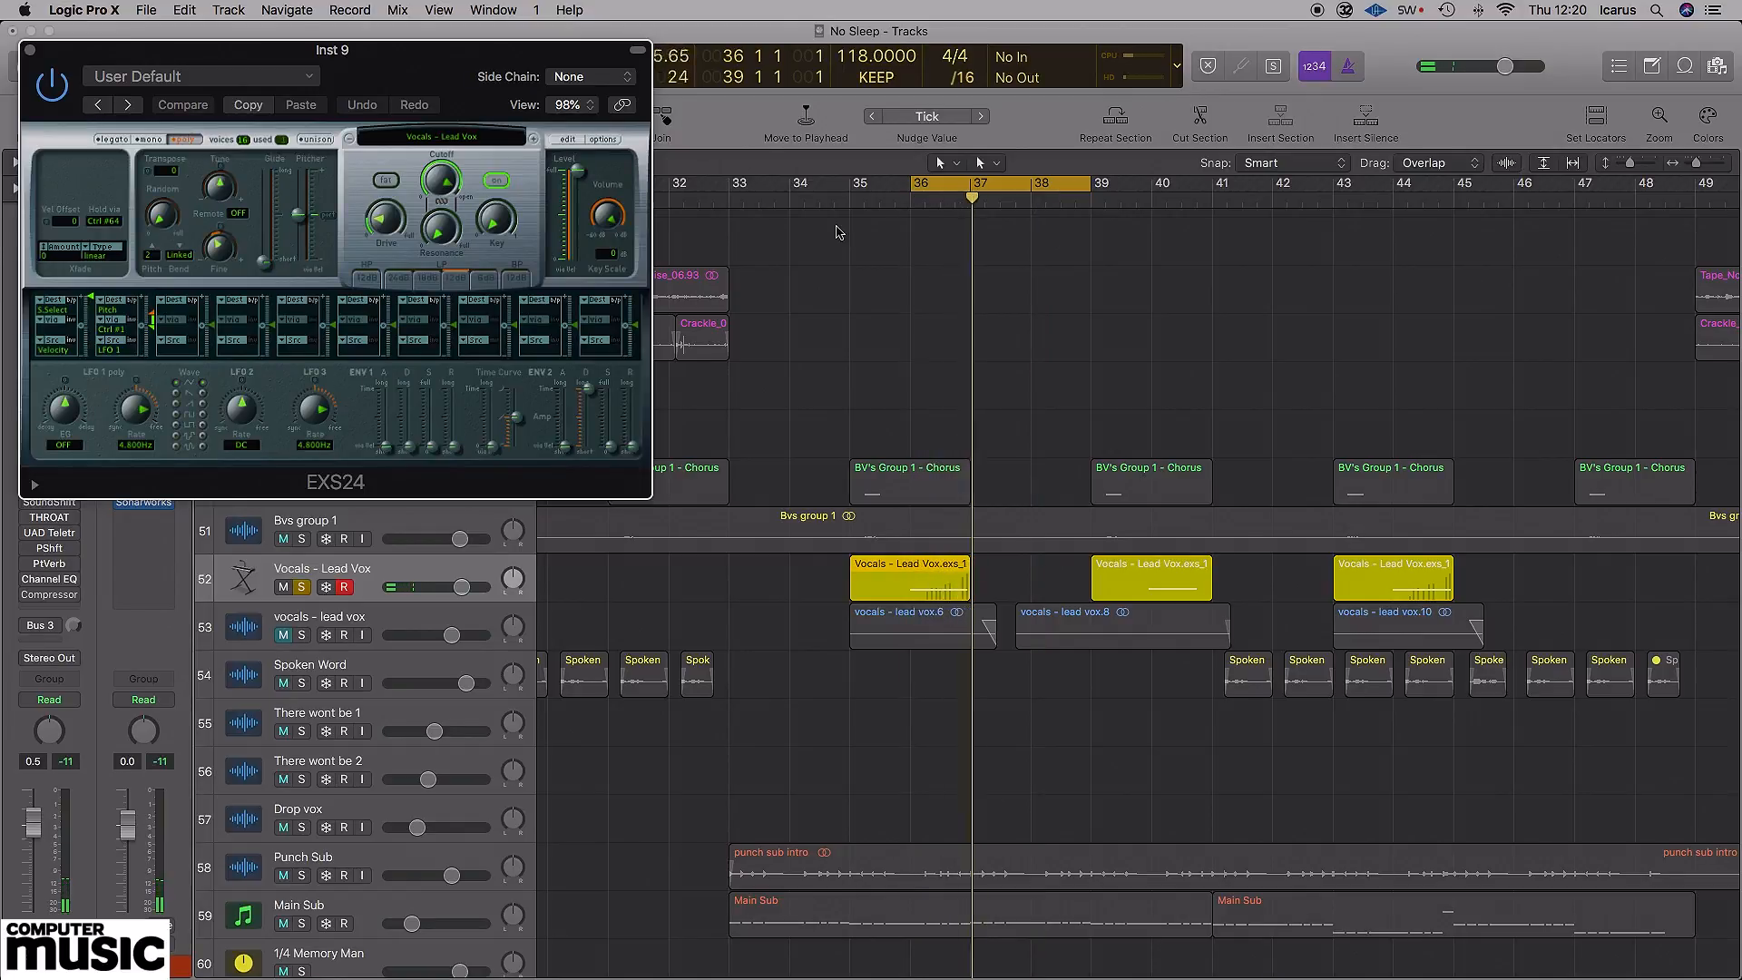
- Review the lead vocal's EXS24 instrument and its re-enabled SoundShifter Pitch plug-in, closing each window
{"action": "left_click_drag", "start_coordinate": [388, 55], "coordinate": [782, 130]}
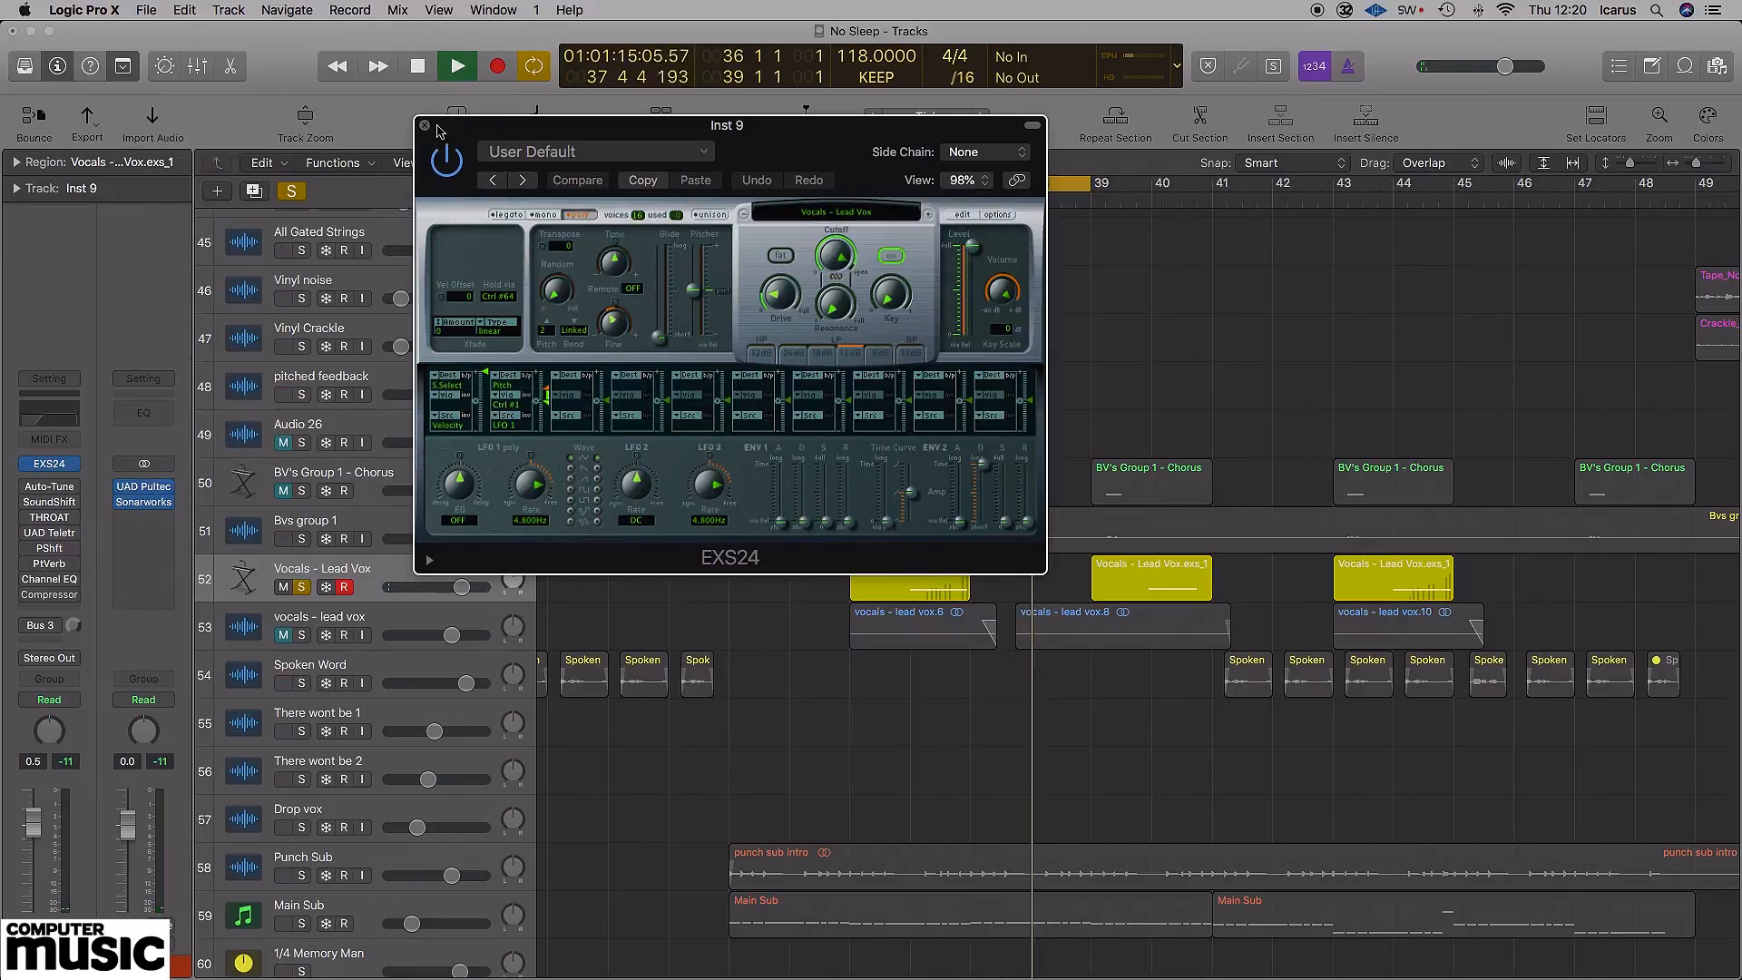
{"action": "left_click", "coordinate": [424, 126]}
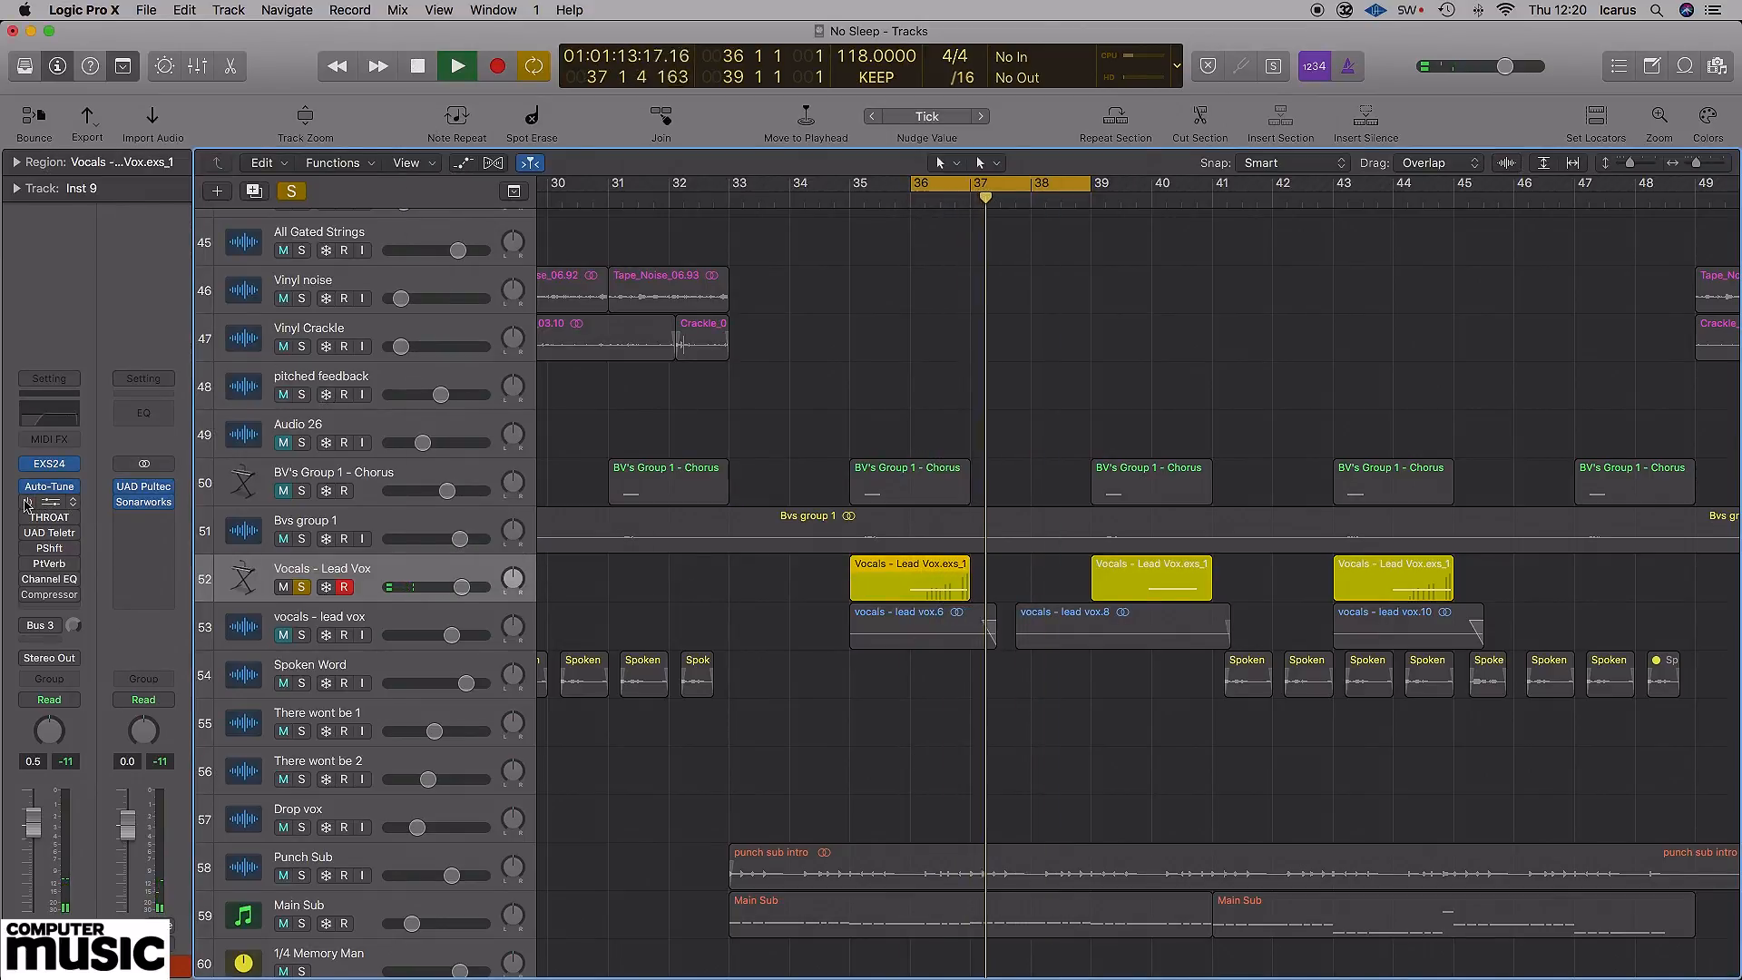
{"action": "left_click", "coordinate": [53, 504]}
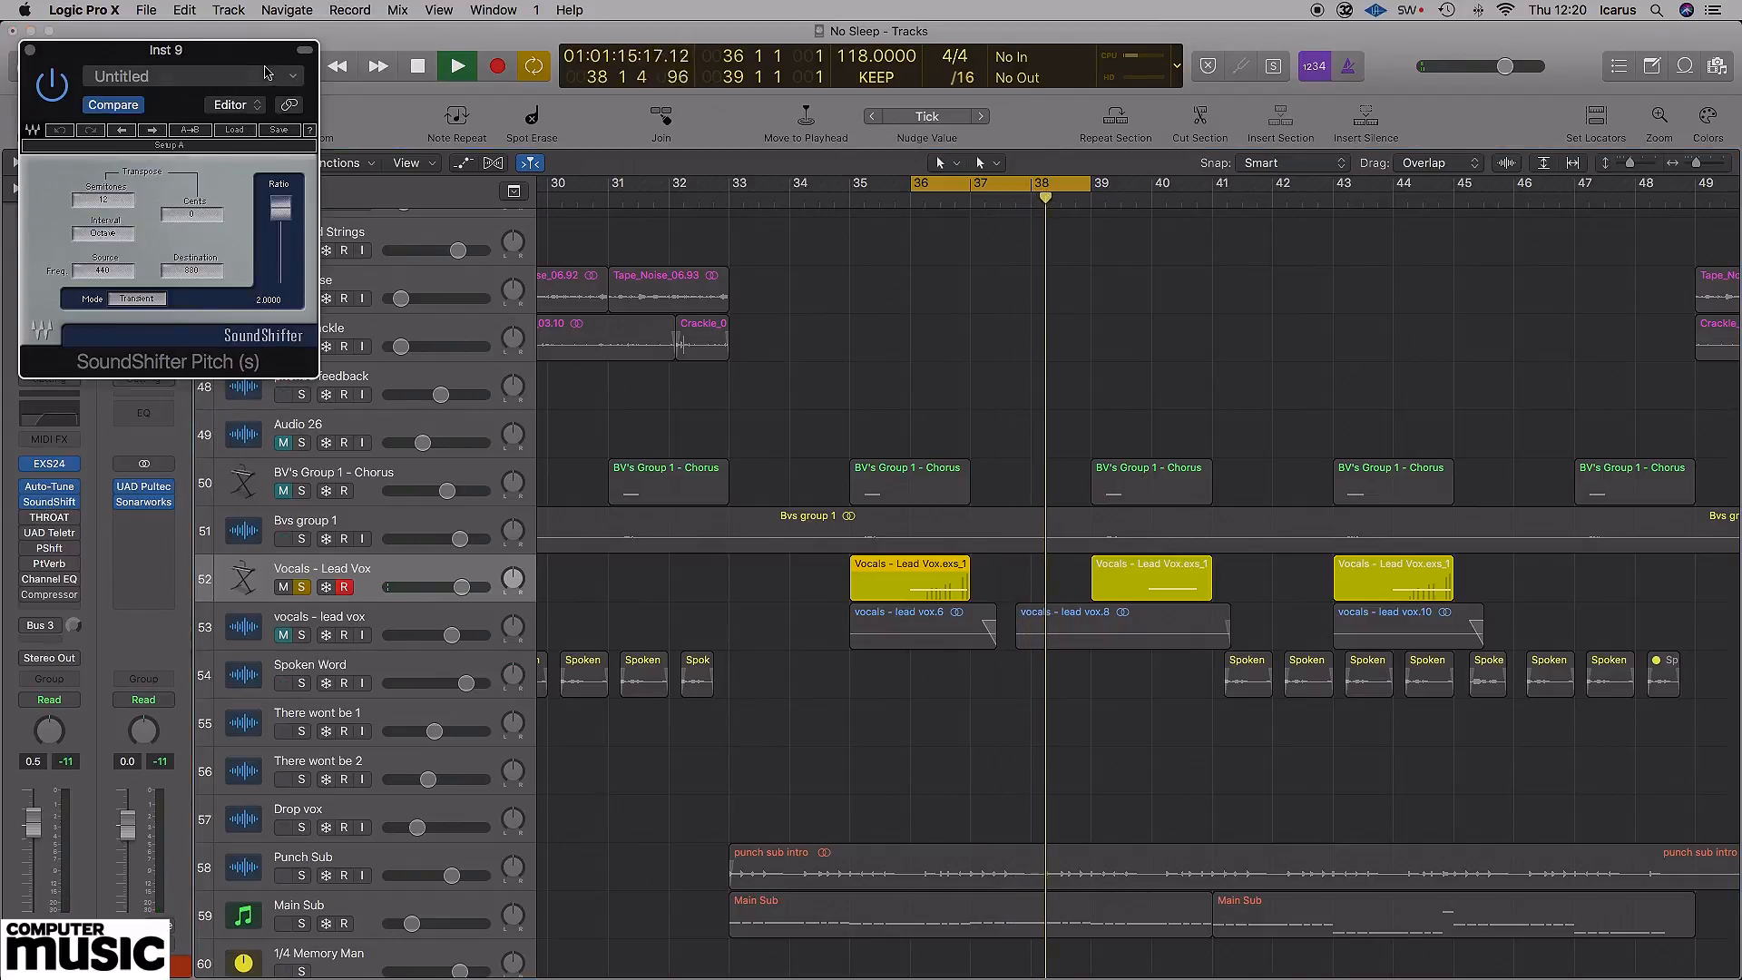
{"action": "left_click_drag", "start_coordinate": [240, 56], "coordinate": [464, 107]}
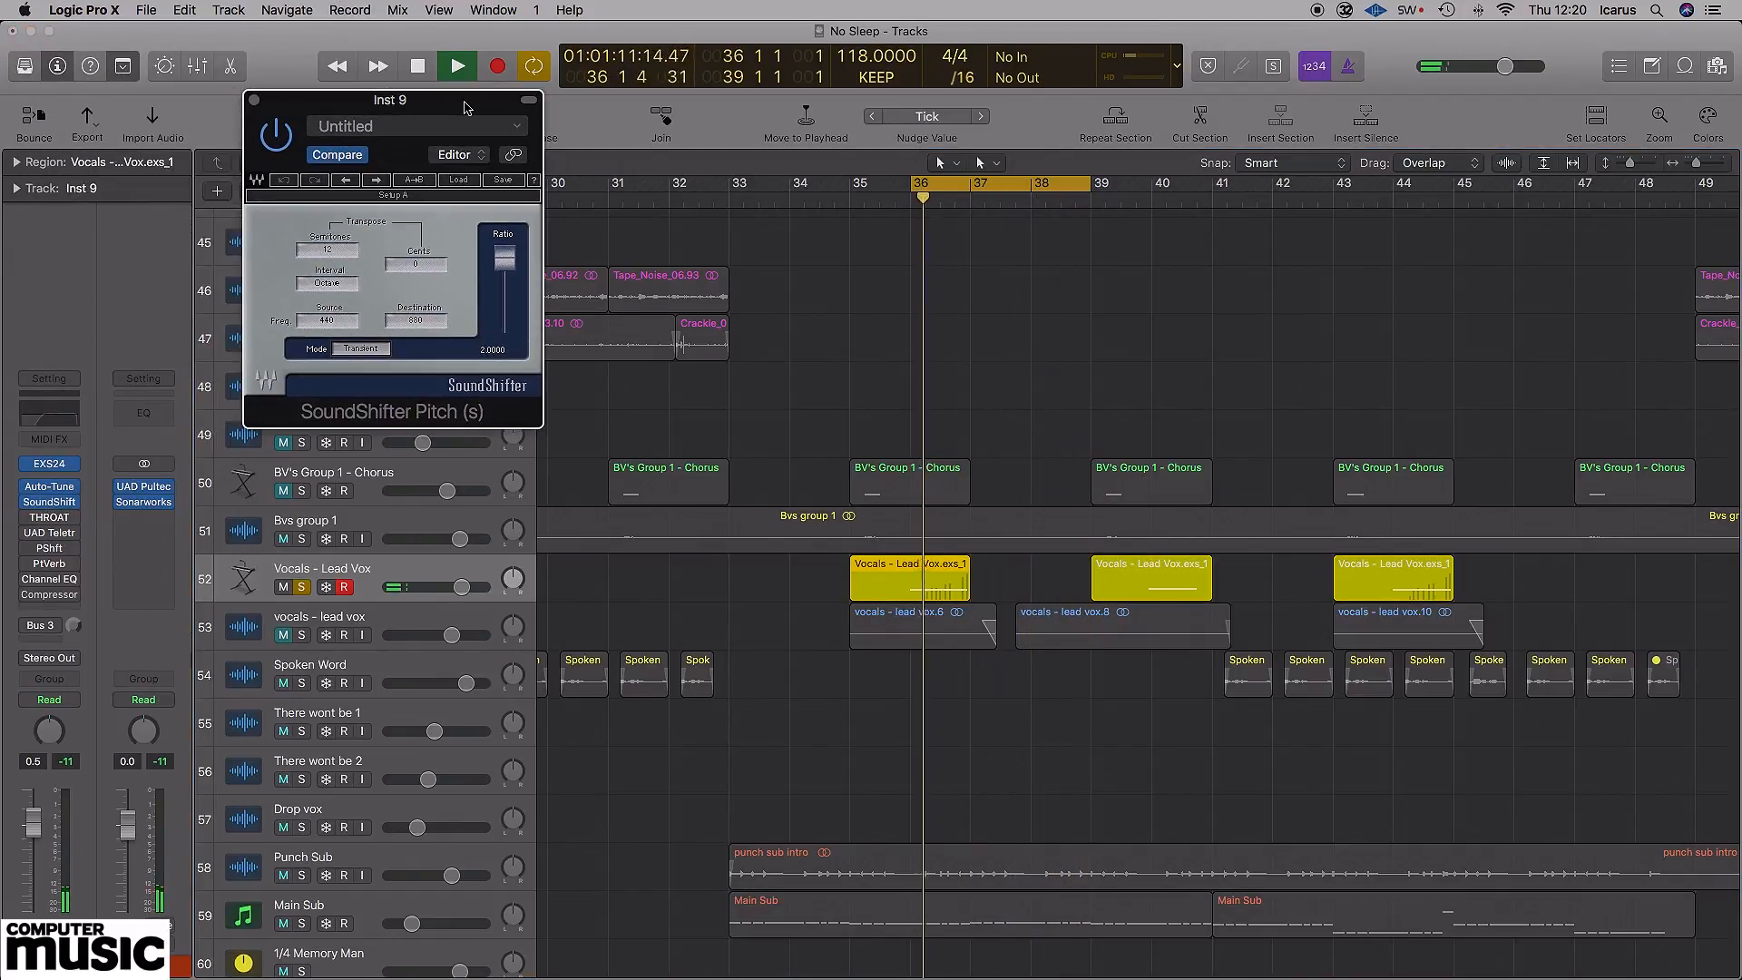
{"action": "left_click", "coordinate": [255, 101]}
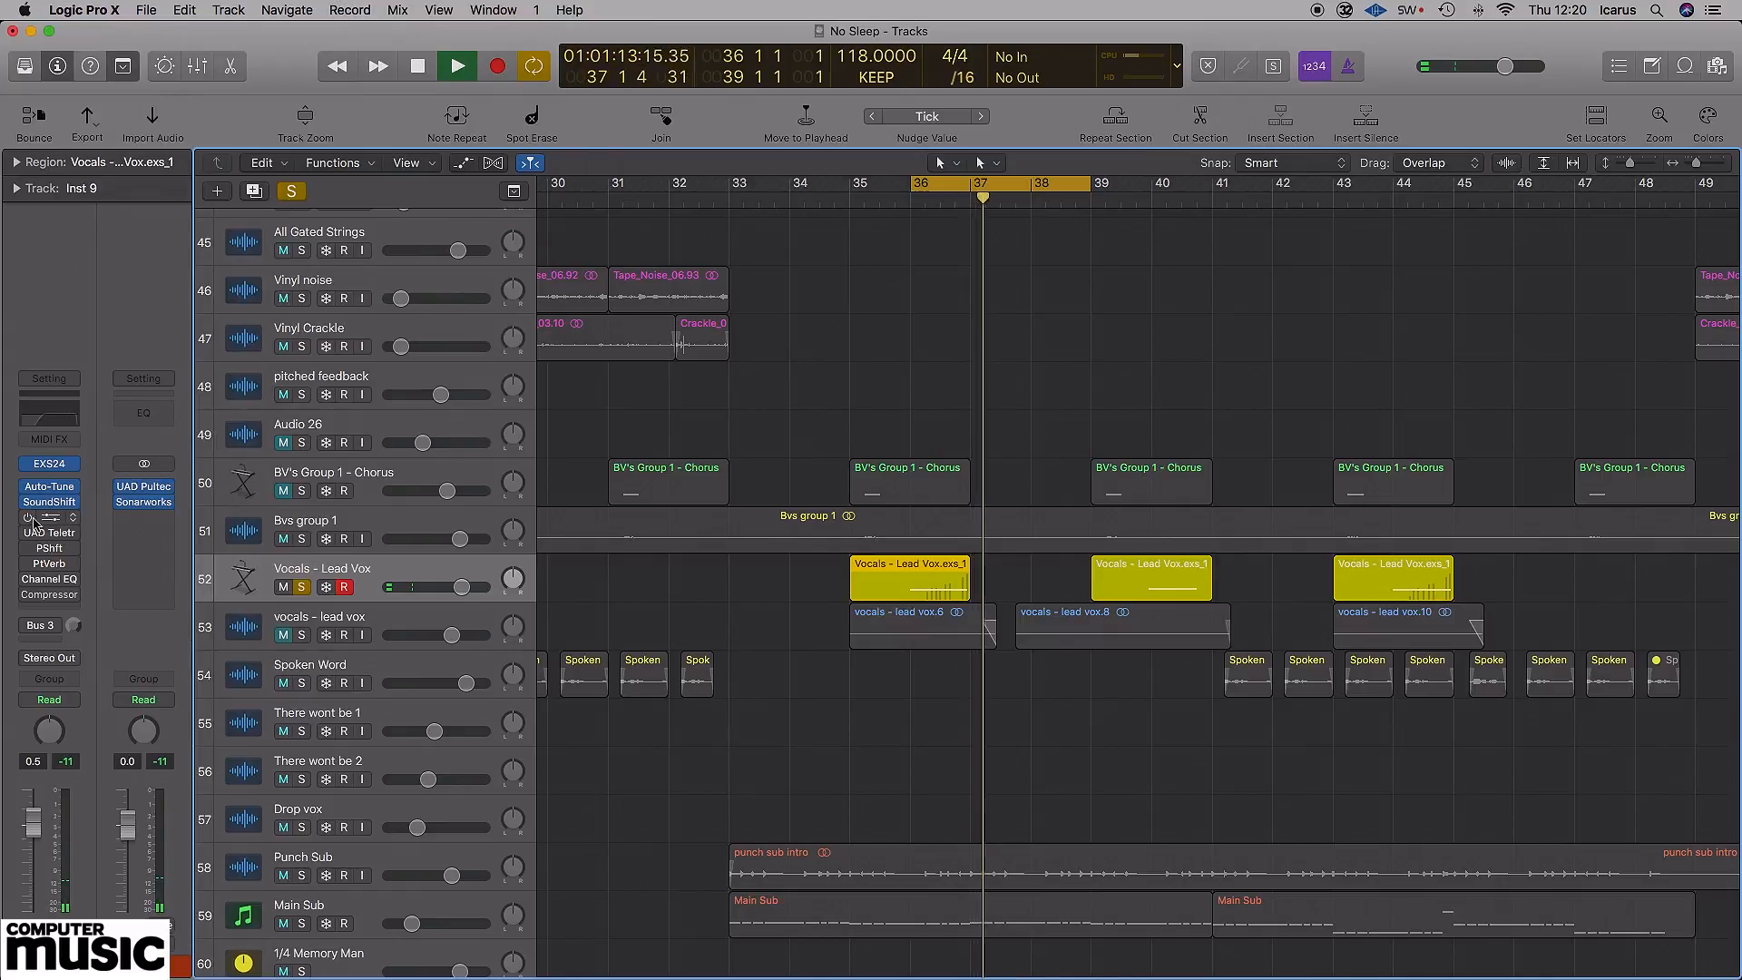
- Compare the lead vocal with the THROAT plug-in bypassed and re-enabled, and close its window
{"action": "left_click", "coordinate": [50, 517]}
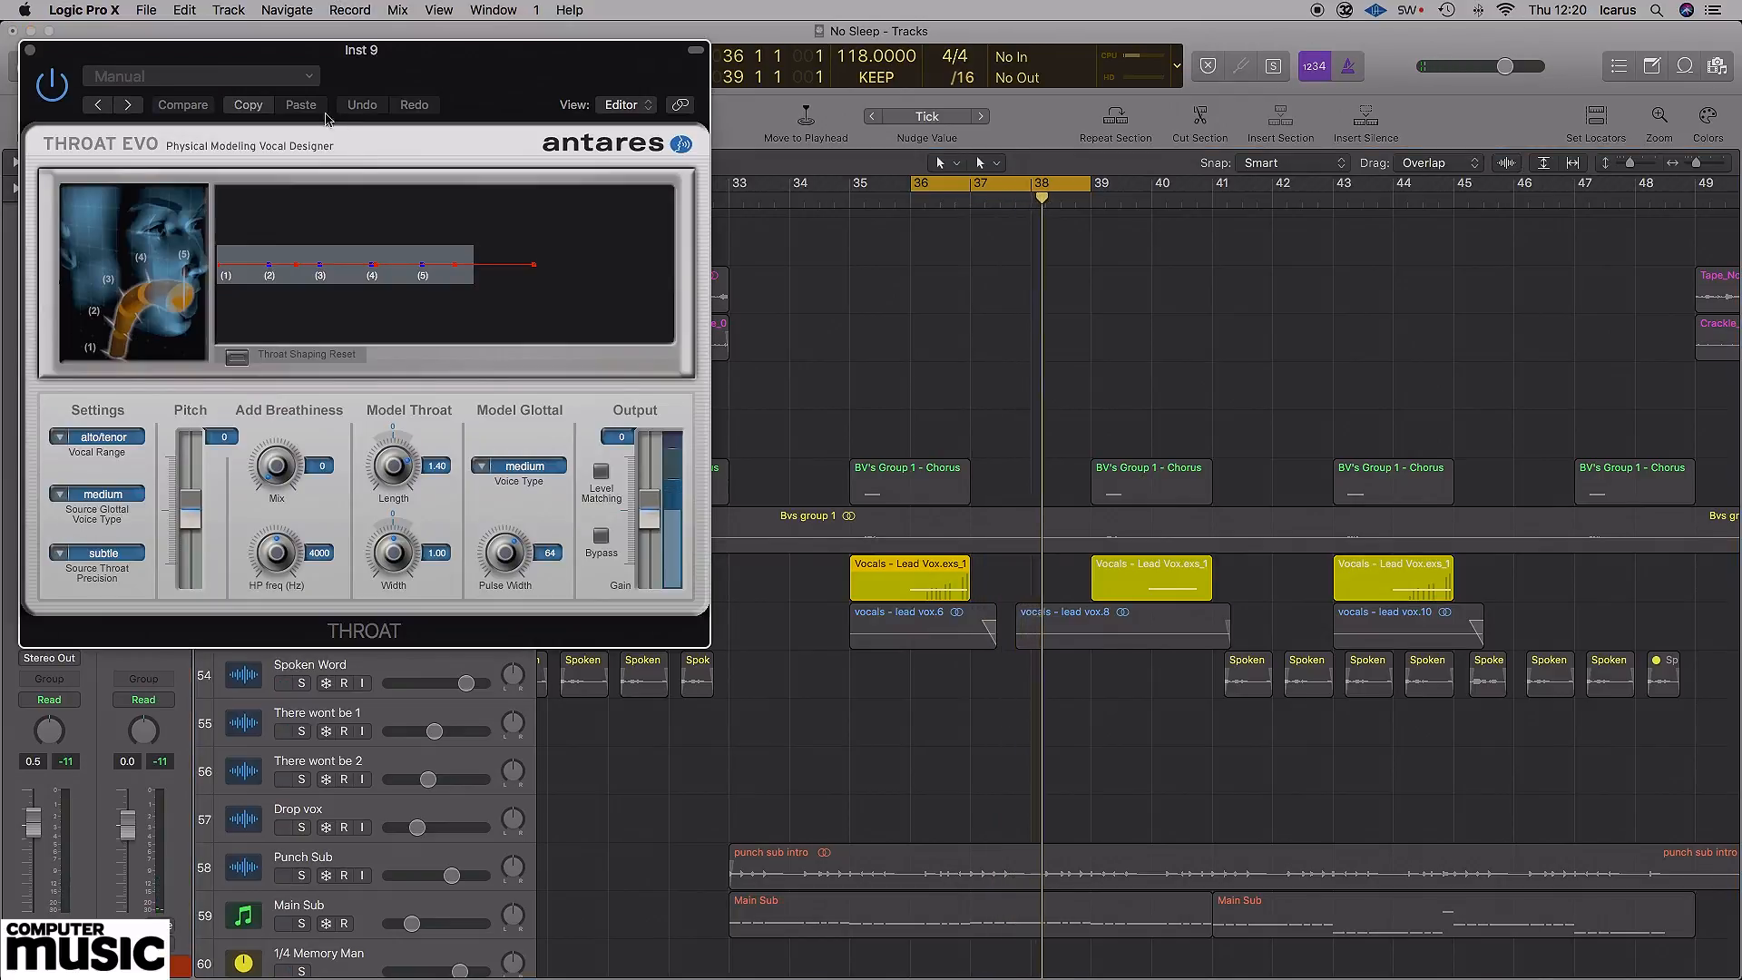
{"action": "left_click_drag", "start_coordinate": [327, 118], "coordinate": [495, 131]}
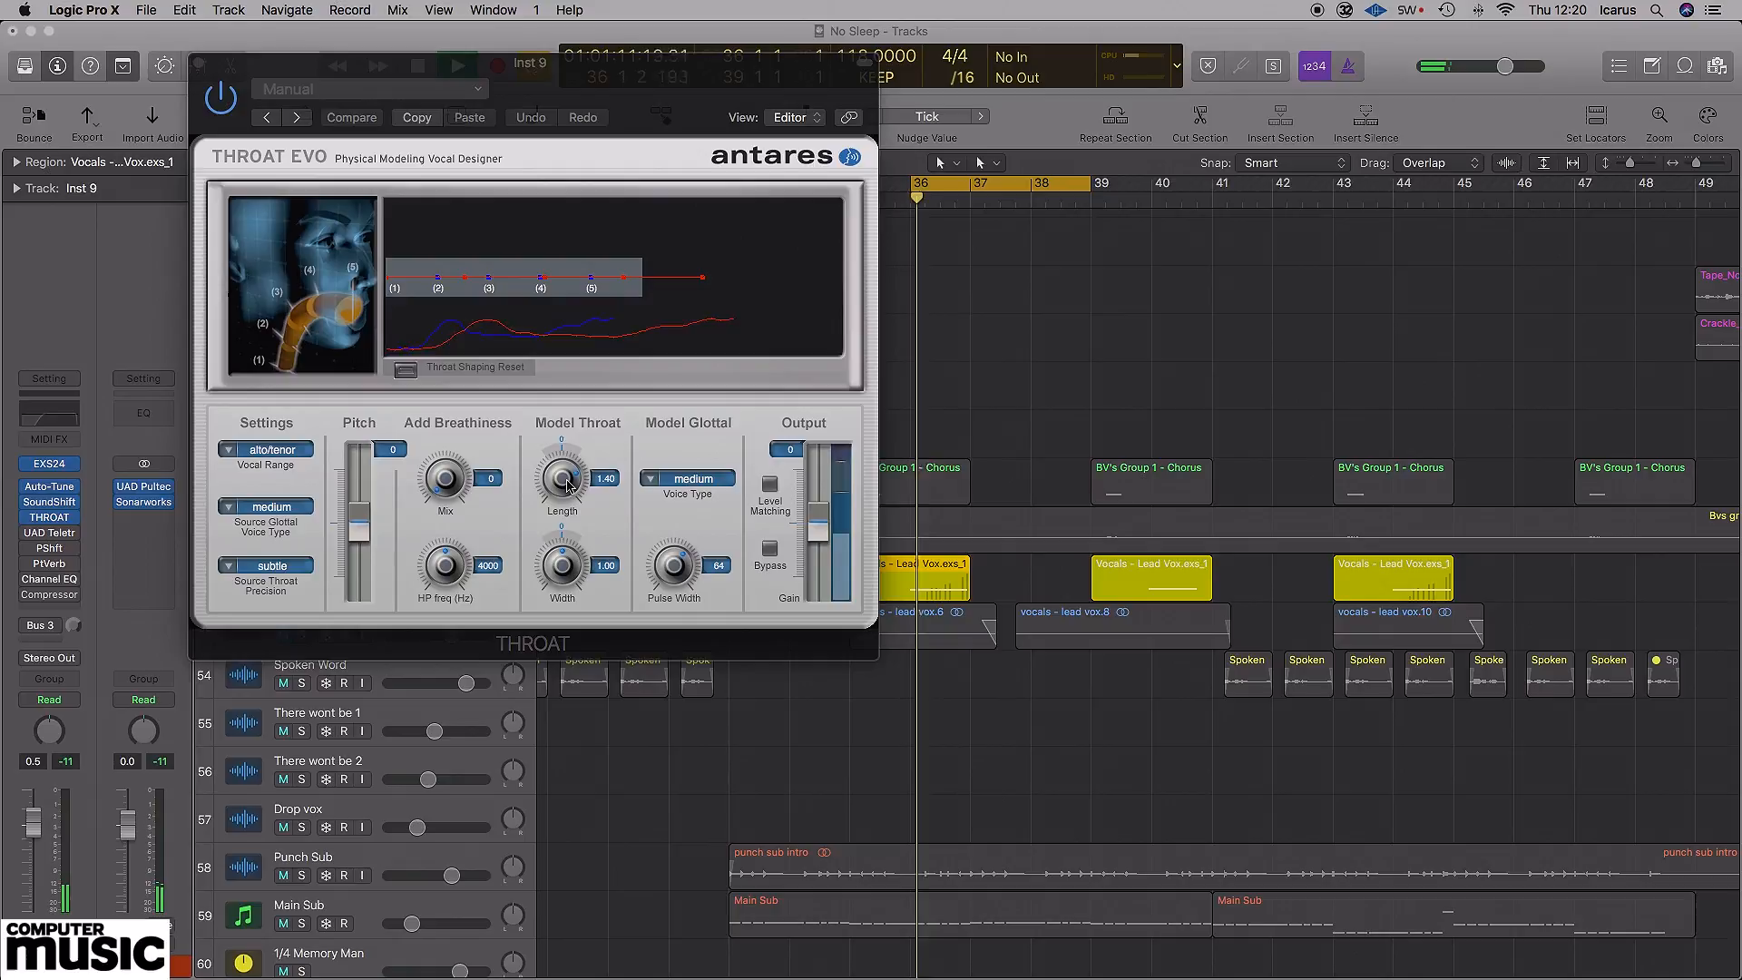
{"action": "left_click", "coordinate": [221, 105]}
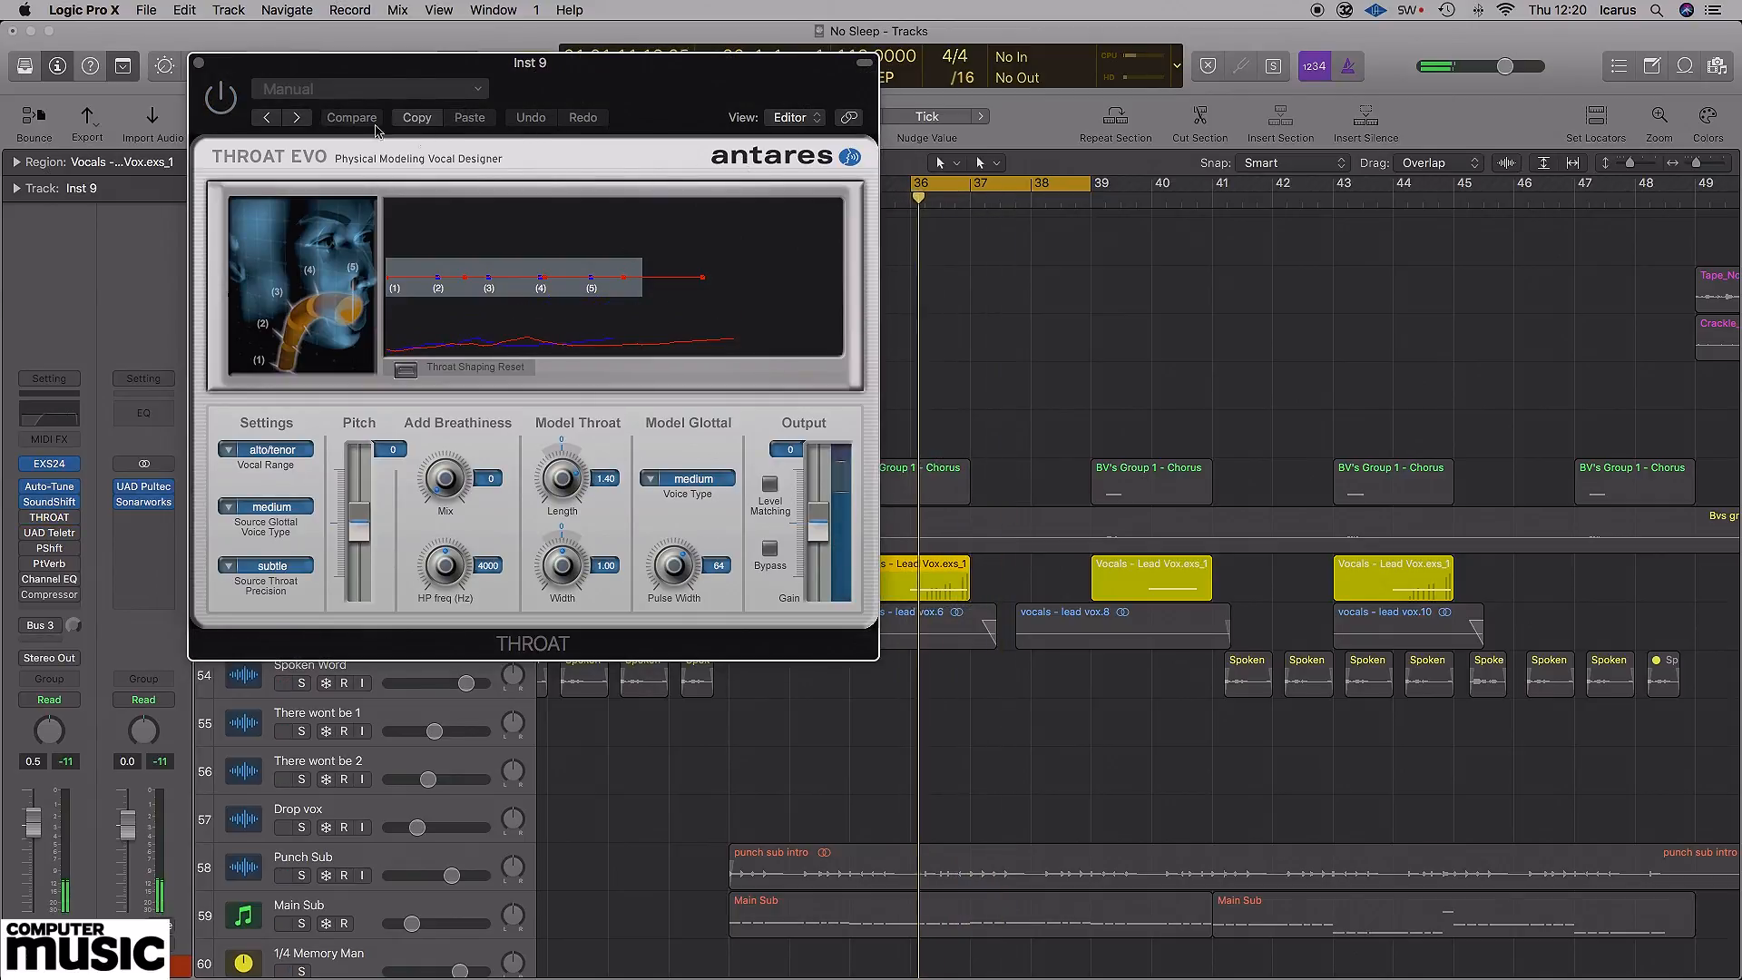
{"action": "left_click", "coordinate": [231, 96]}
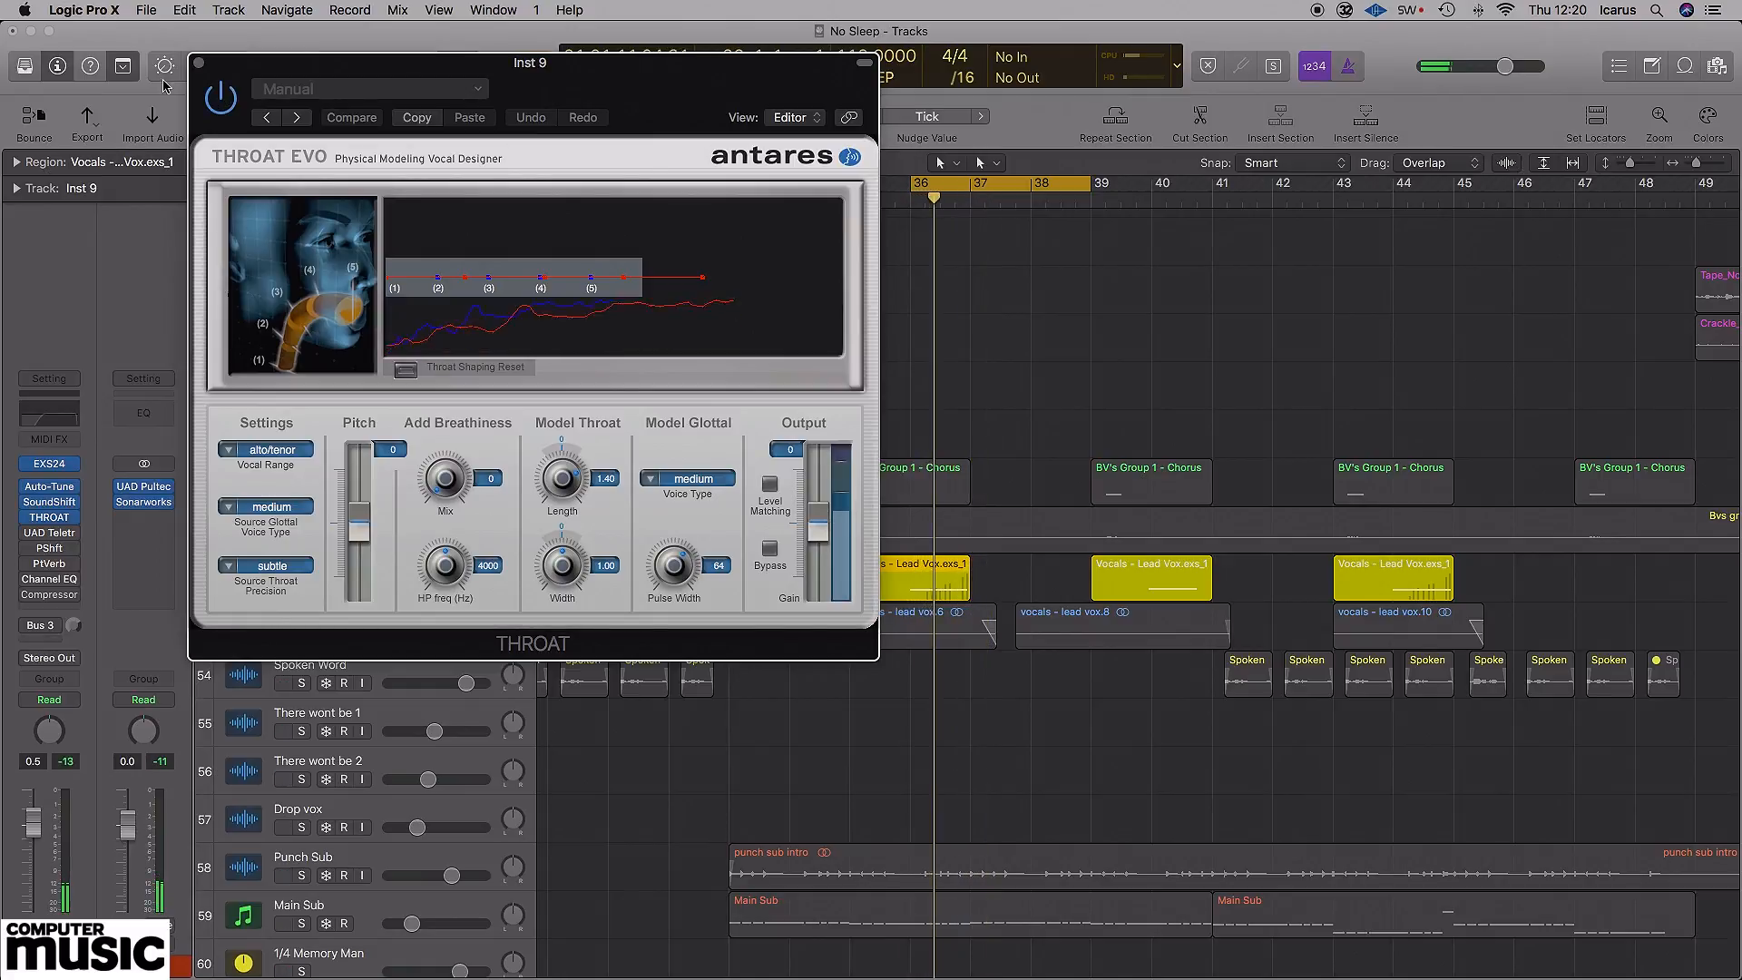
{"action": "left_click", "coordinate": [199, 64]}
{"action": "key", "text": "space"}
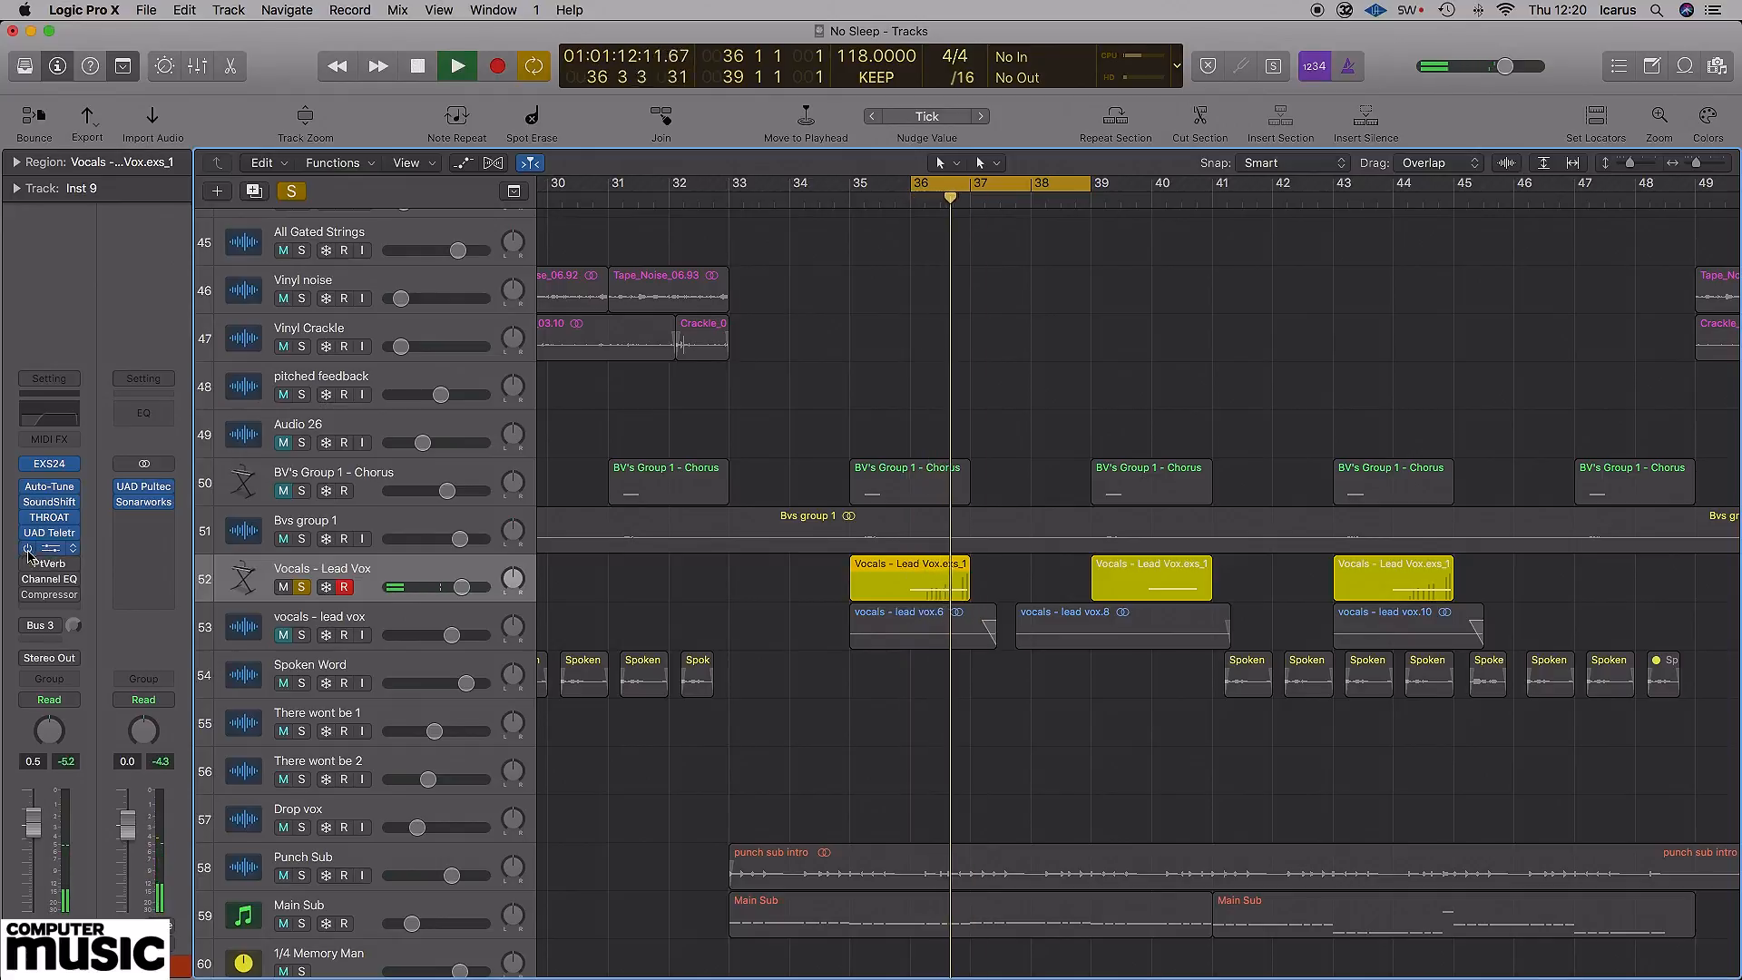
- Review the lead vocal's Pitch Shifter plug-in during playback, close its window and re-enable PtVerb
{"action": "left_click", "coordinate": [51, 549]}
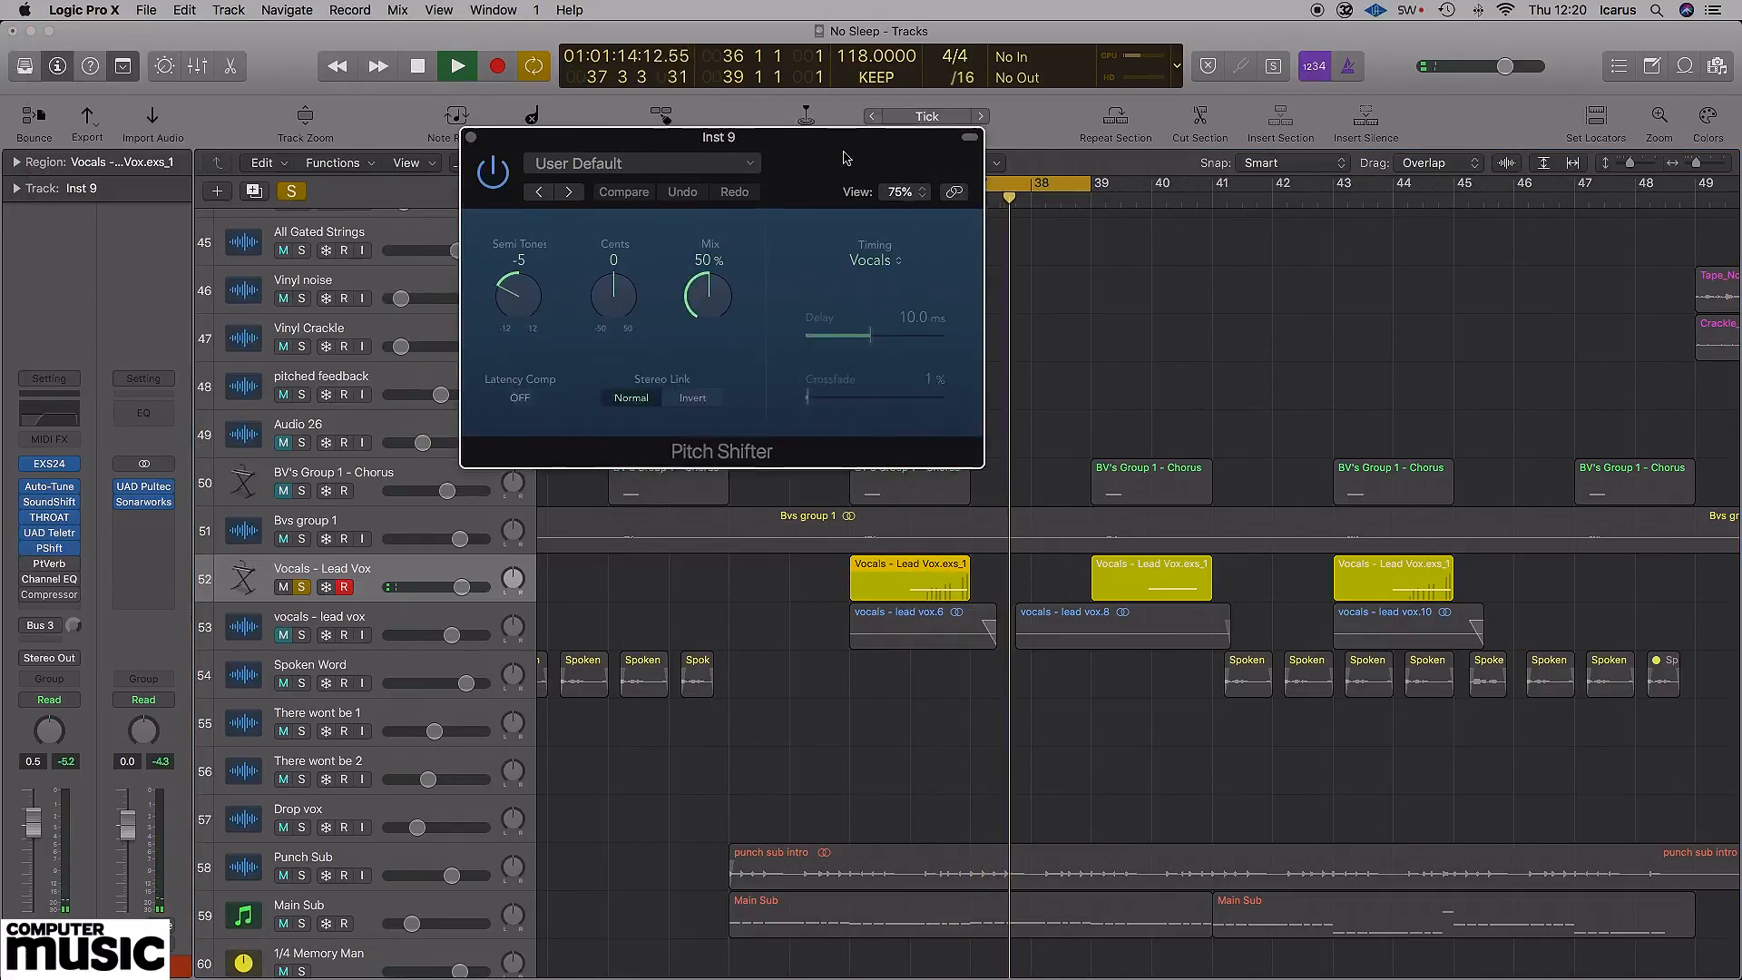
{"action": "left_click_drag", "start_coordinate": [842, 158], "coordinate": [852, 160]}
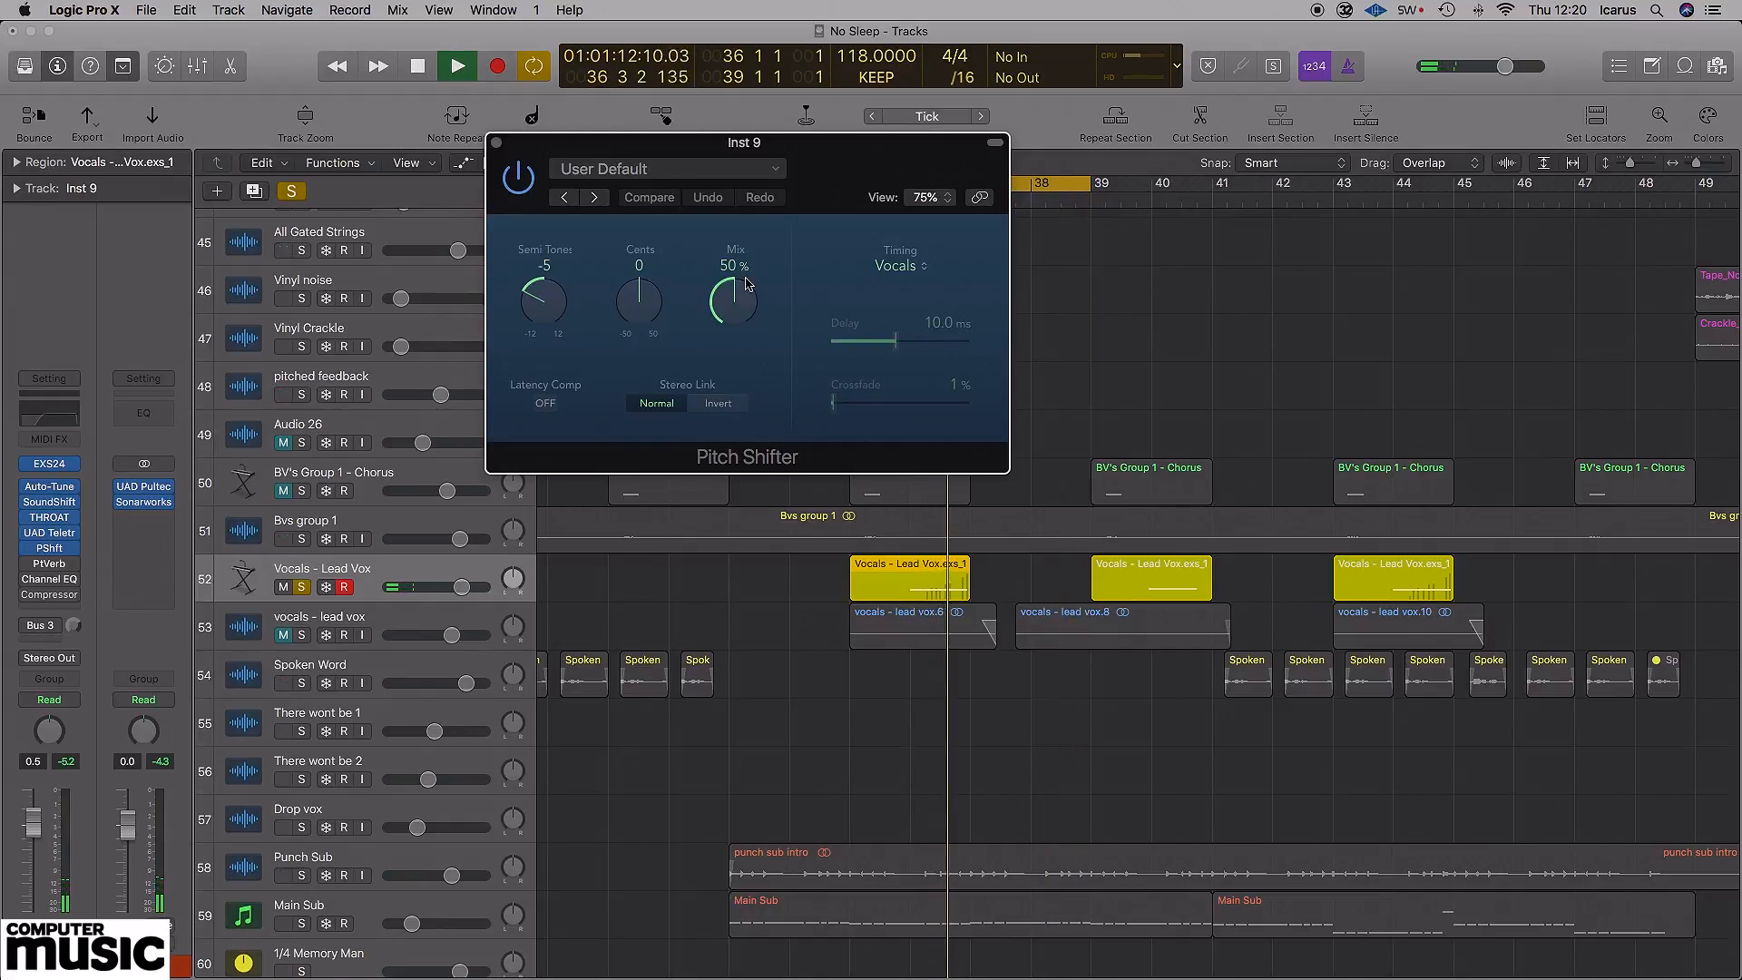
{"action": "left_click", "coordinate": [497, 144]}
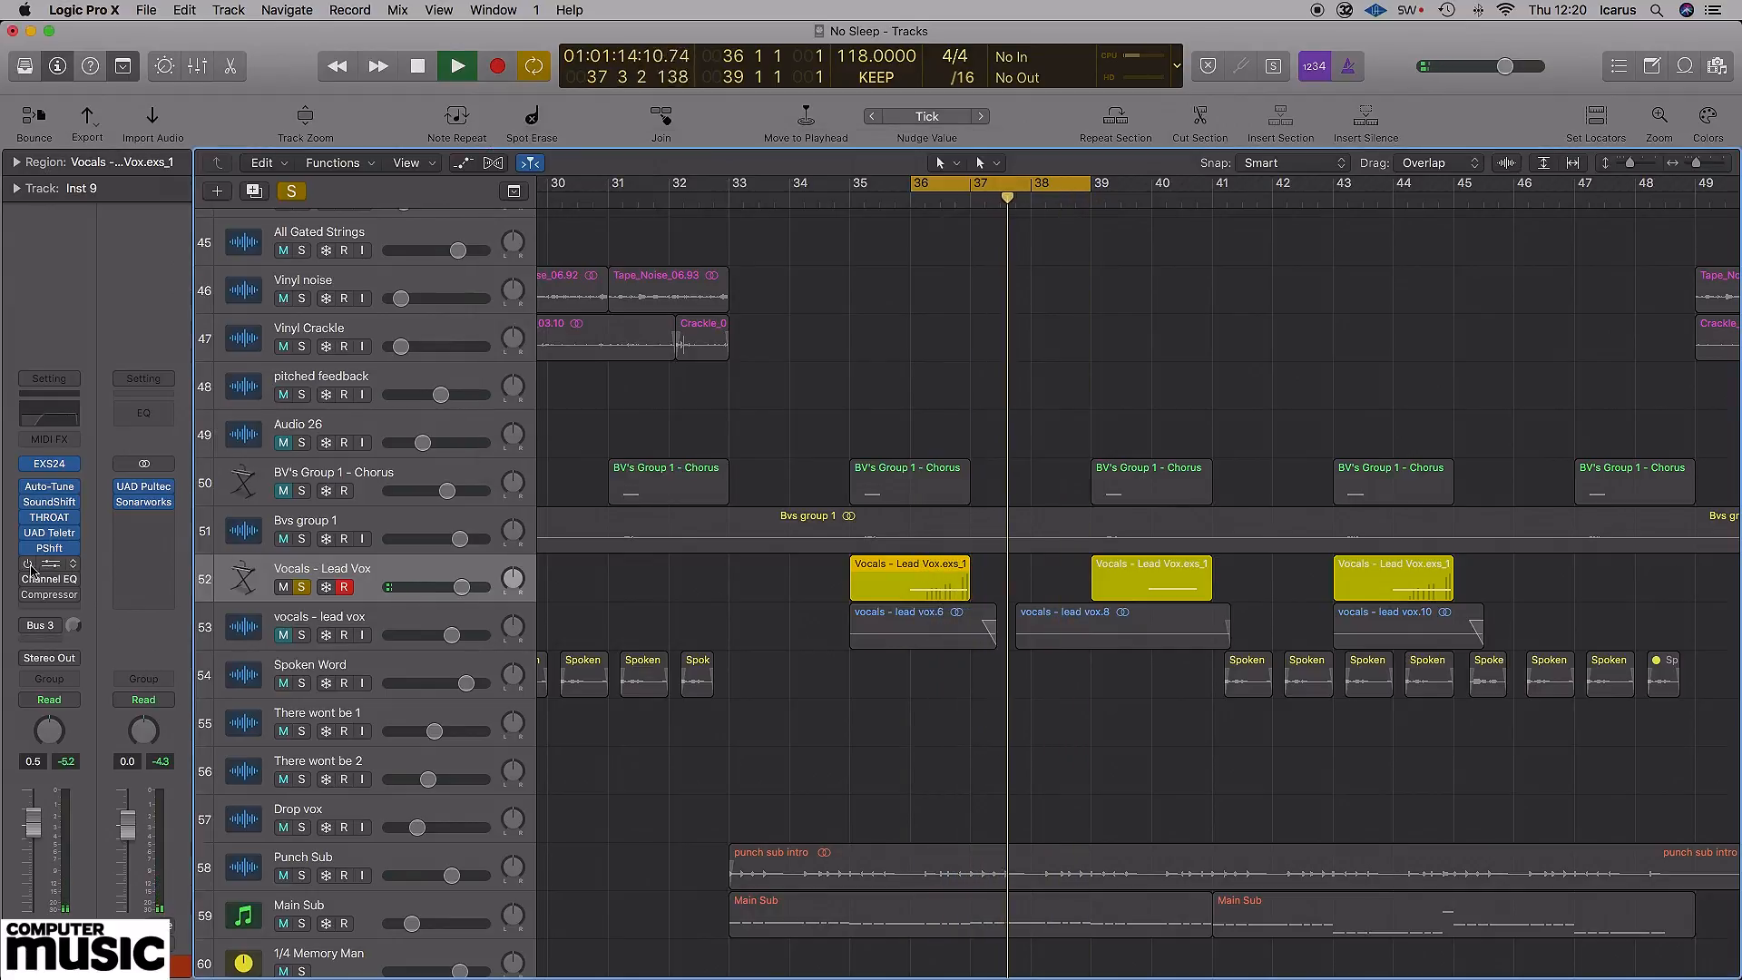
{"action": "key", "text": "space"}
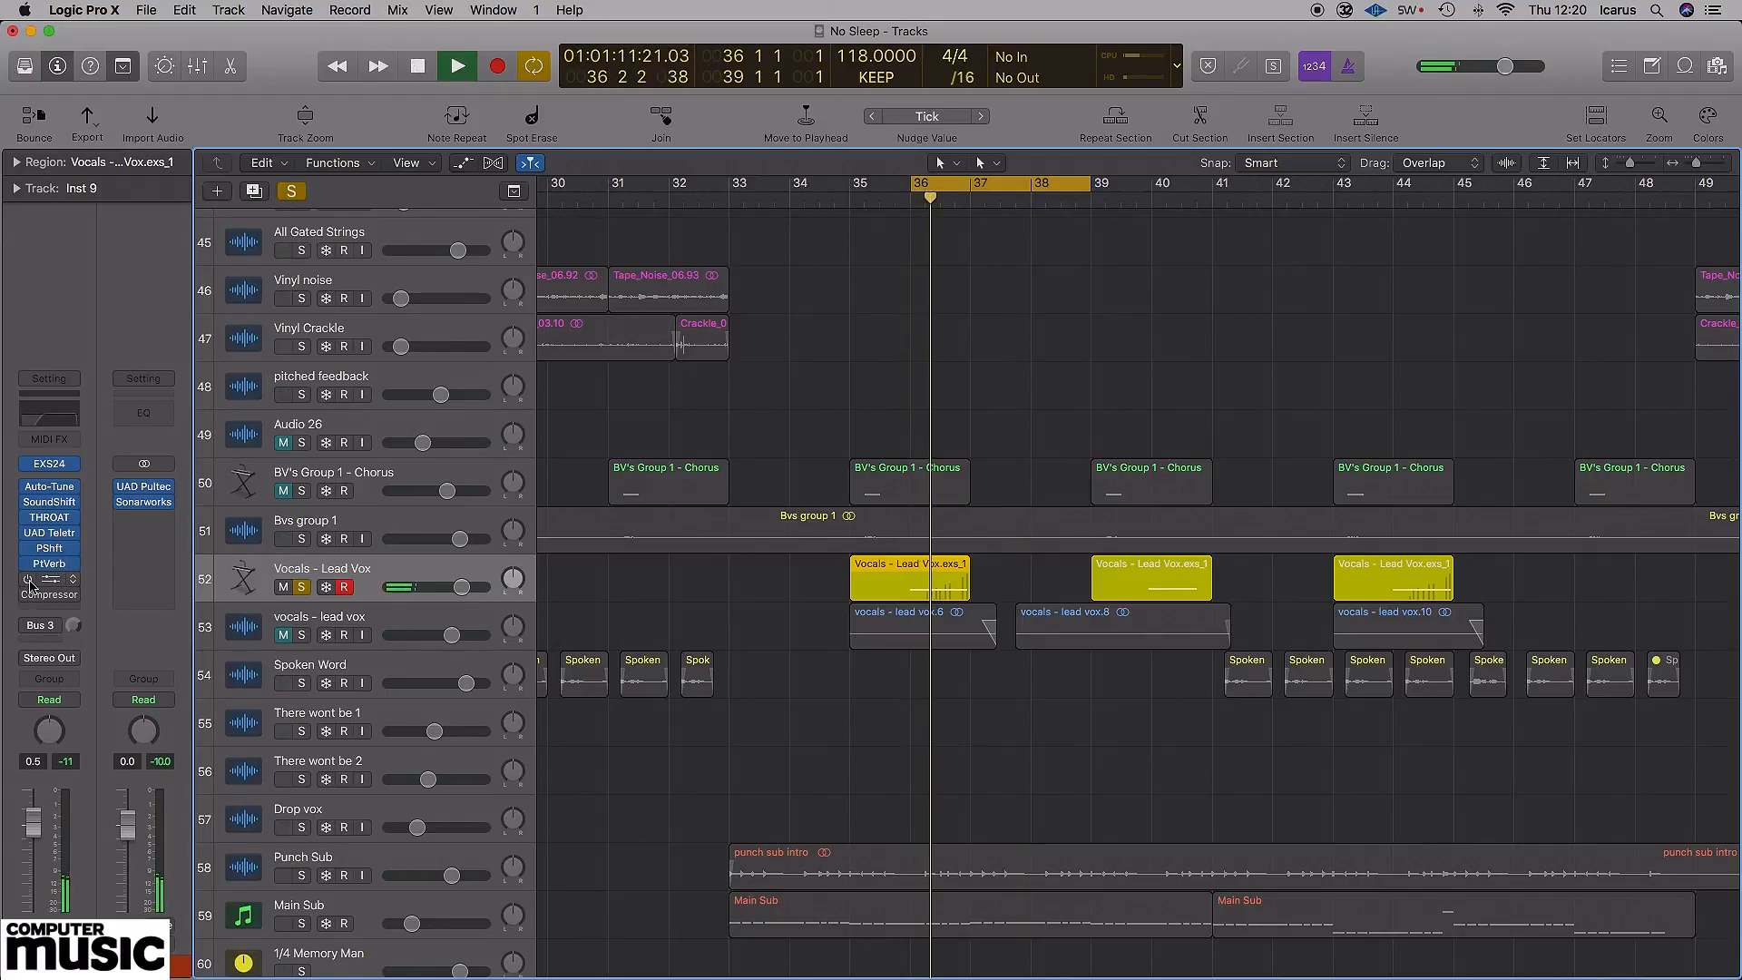
- Compare the lead vocal with the Channel EQ's 270 Hz low cut off and on, and close the window
{"action": "left_click", "coordinate": [50, 579]}
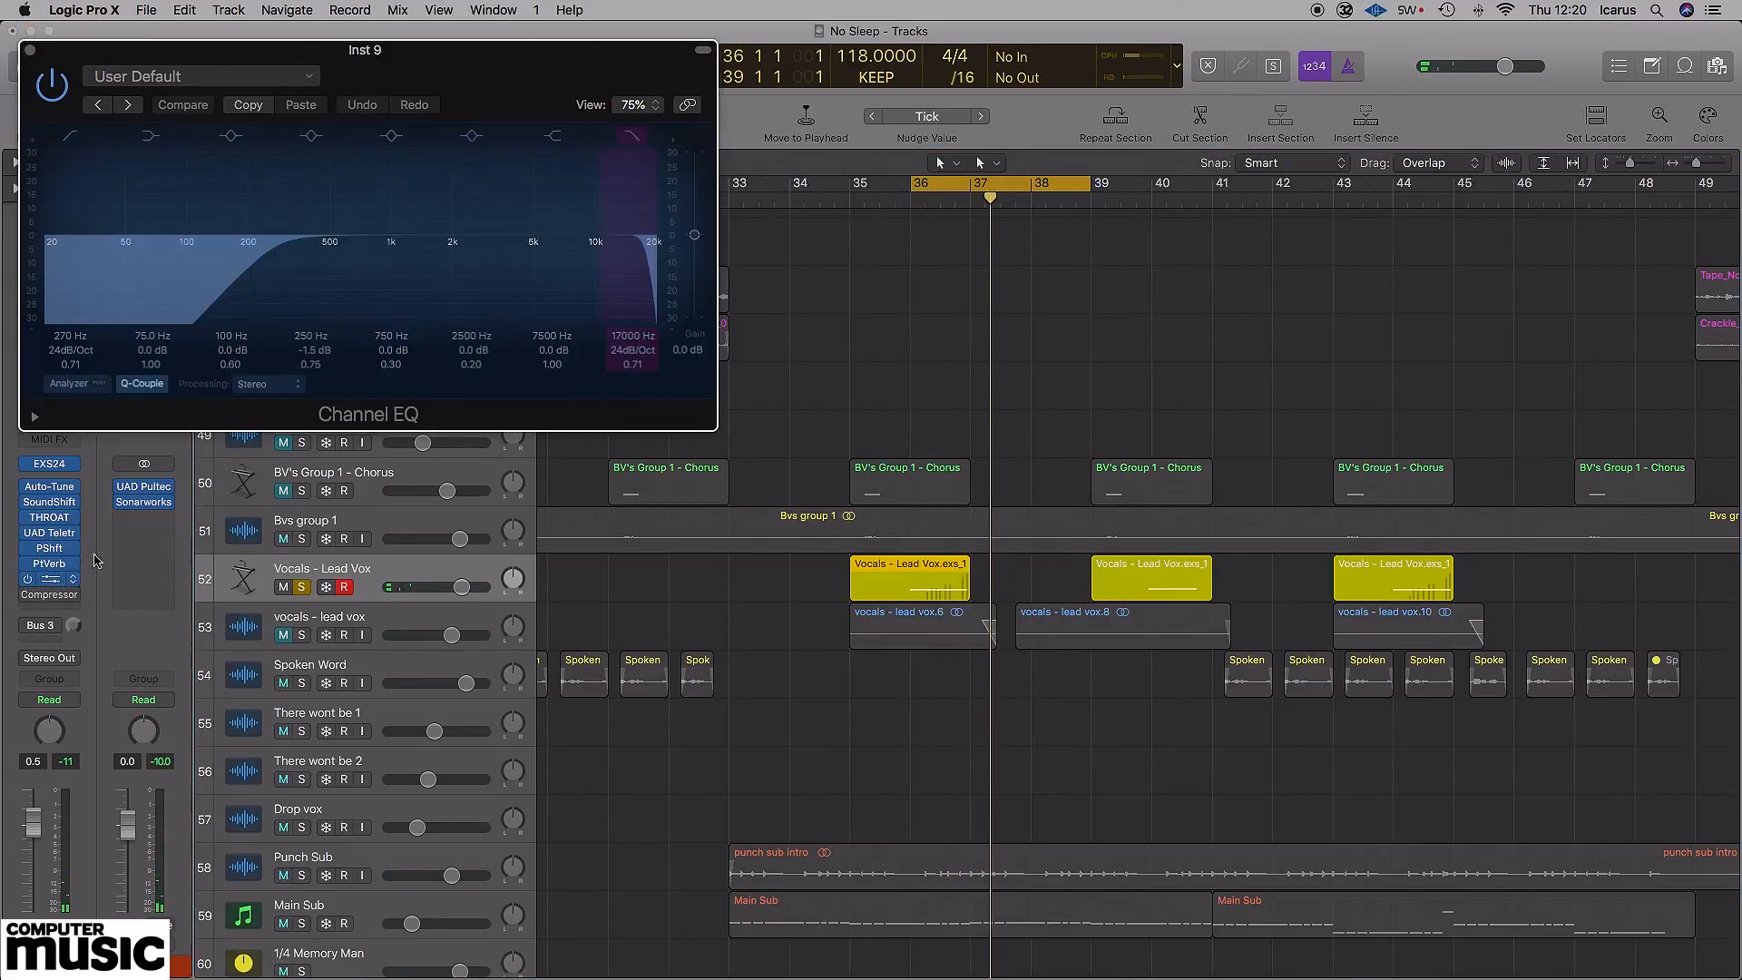
{"action": "left_click_drag", "start_coordinate": [469, 69], "coordinate": [788, 98]}
{"action": "left_click", "coordinate": [395, 412]}
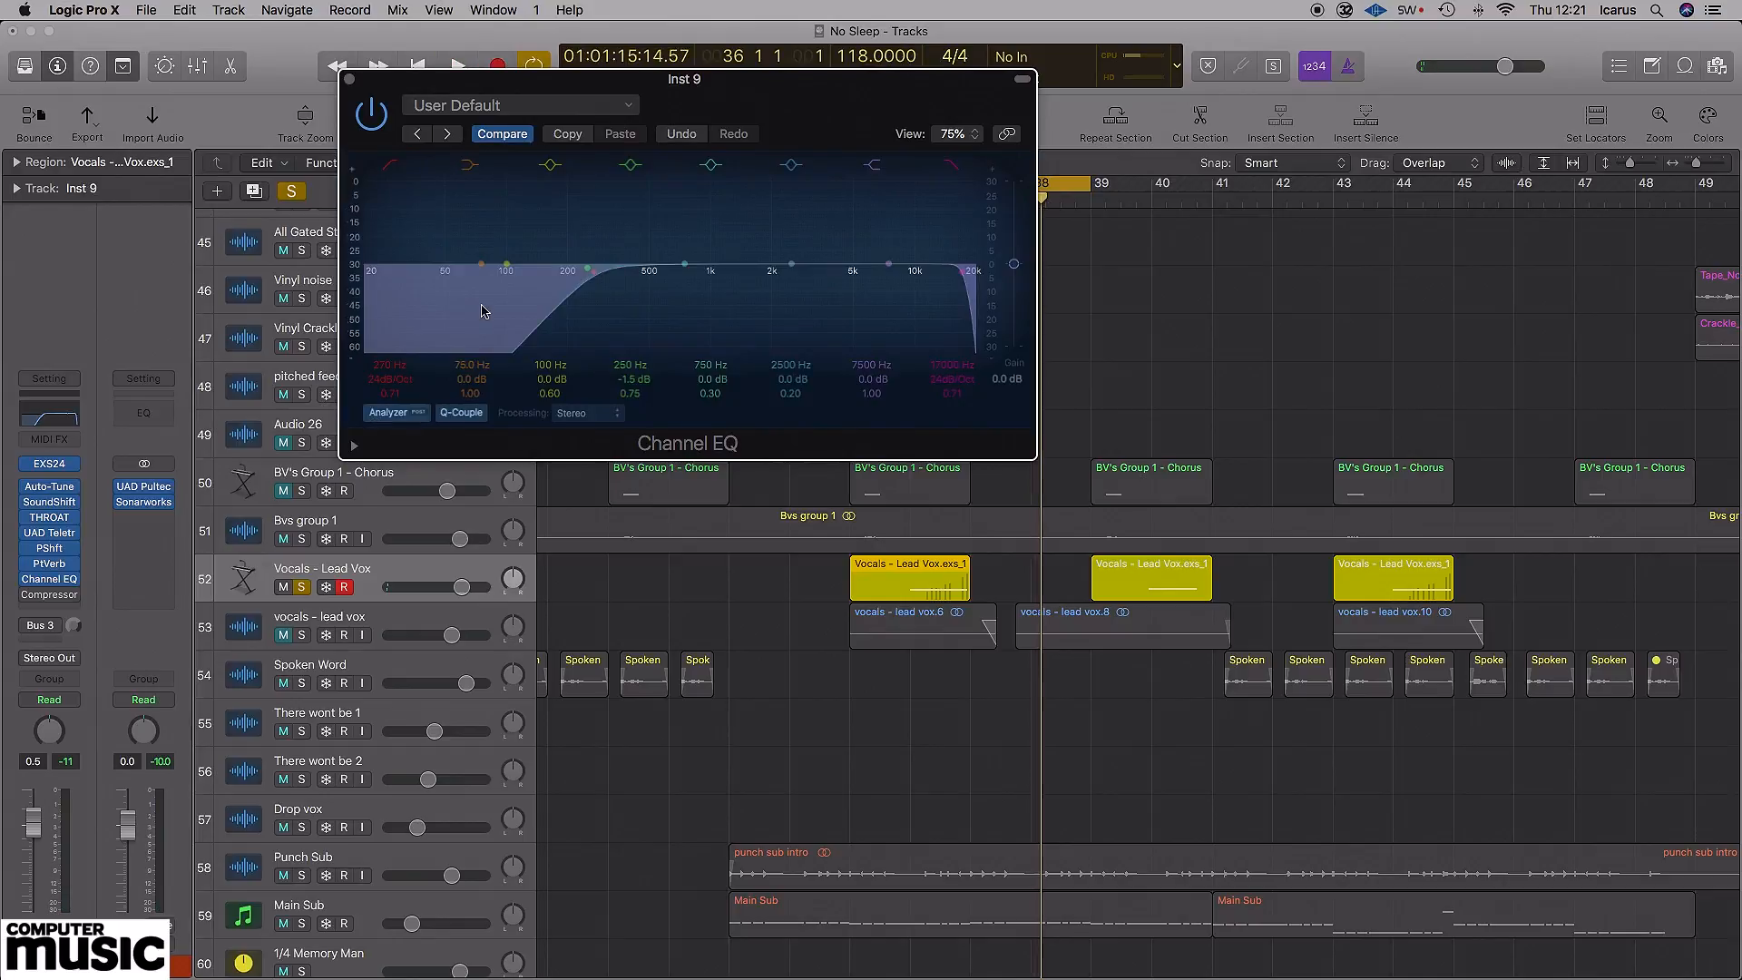
{"action": "left_click", "coordinate": [390, 165]}
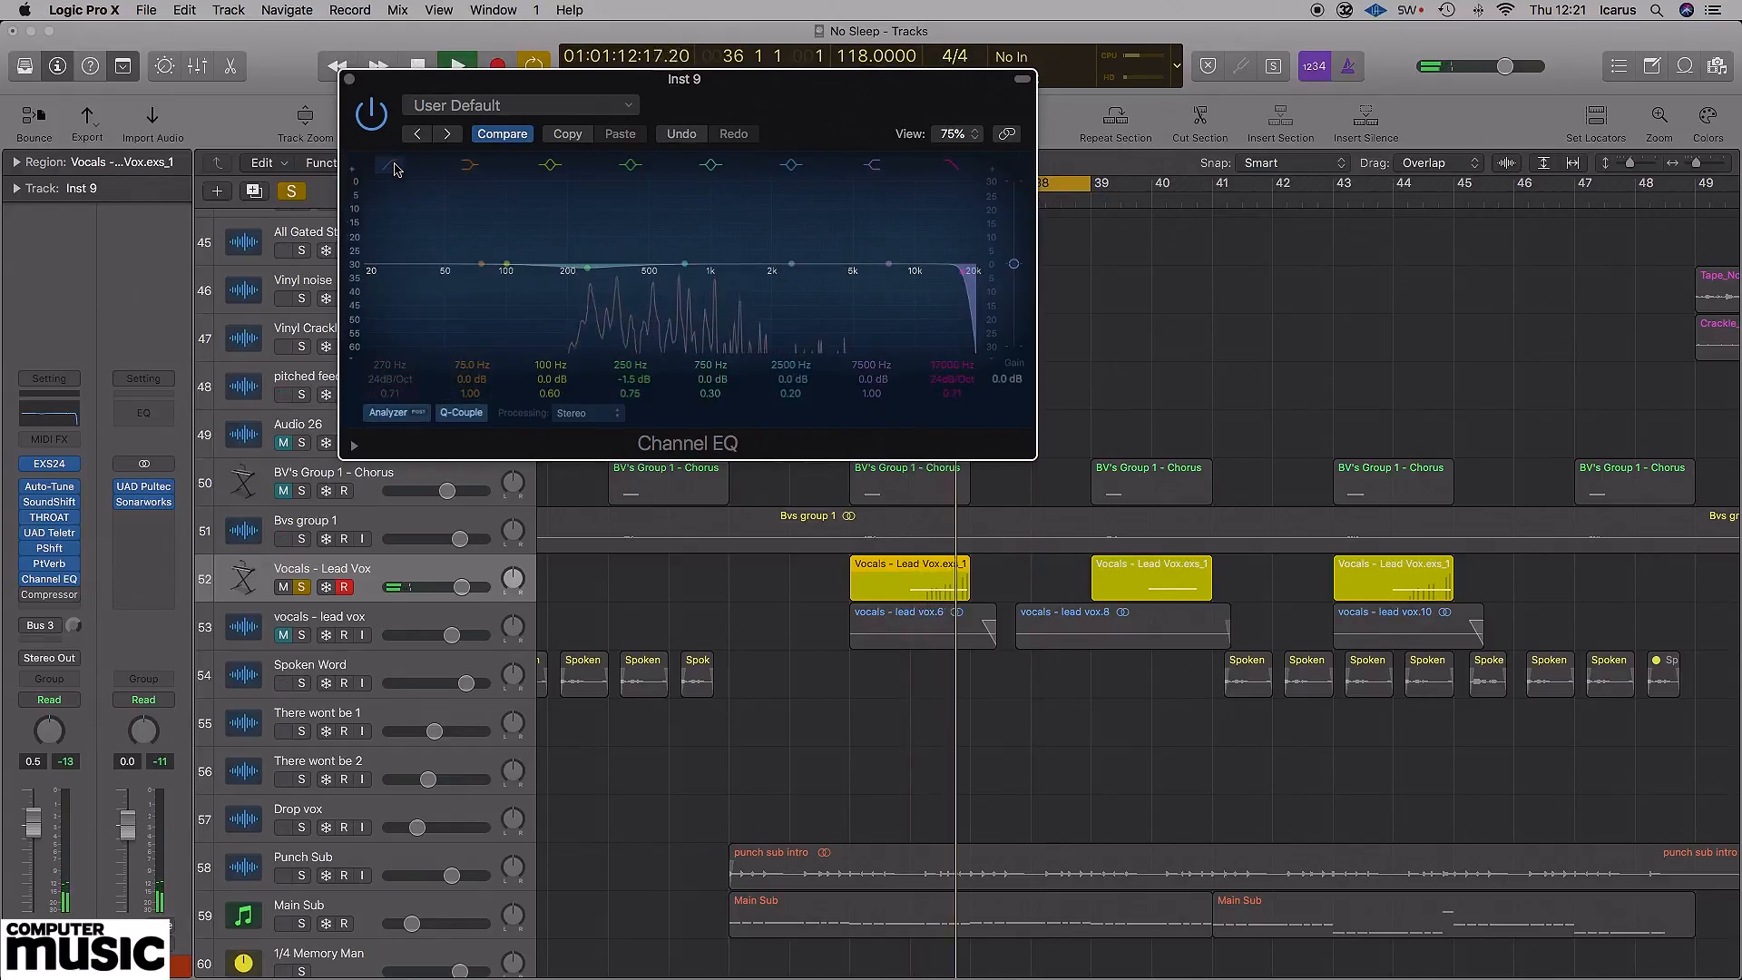
{"action": "left_click", "coordinate": [390, 165]}
{"action": "key", "text": "space"}
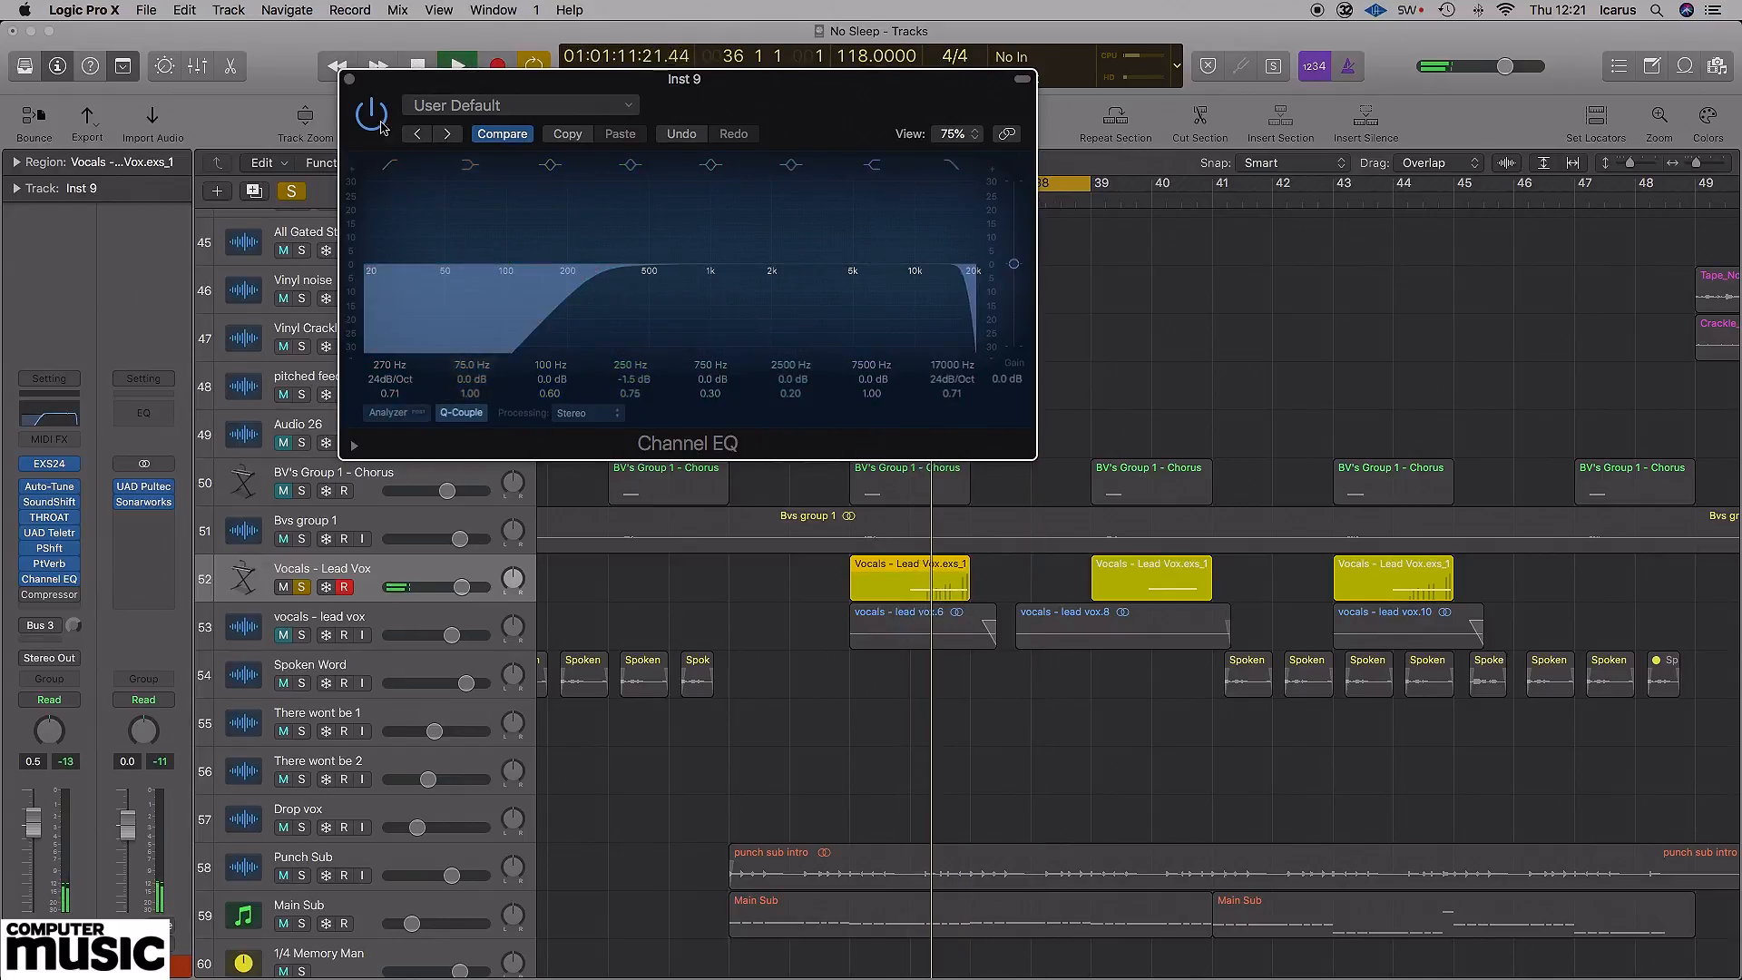
{"action": "left_click", "coordinate": [351, 81]}
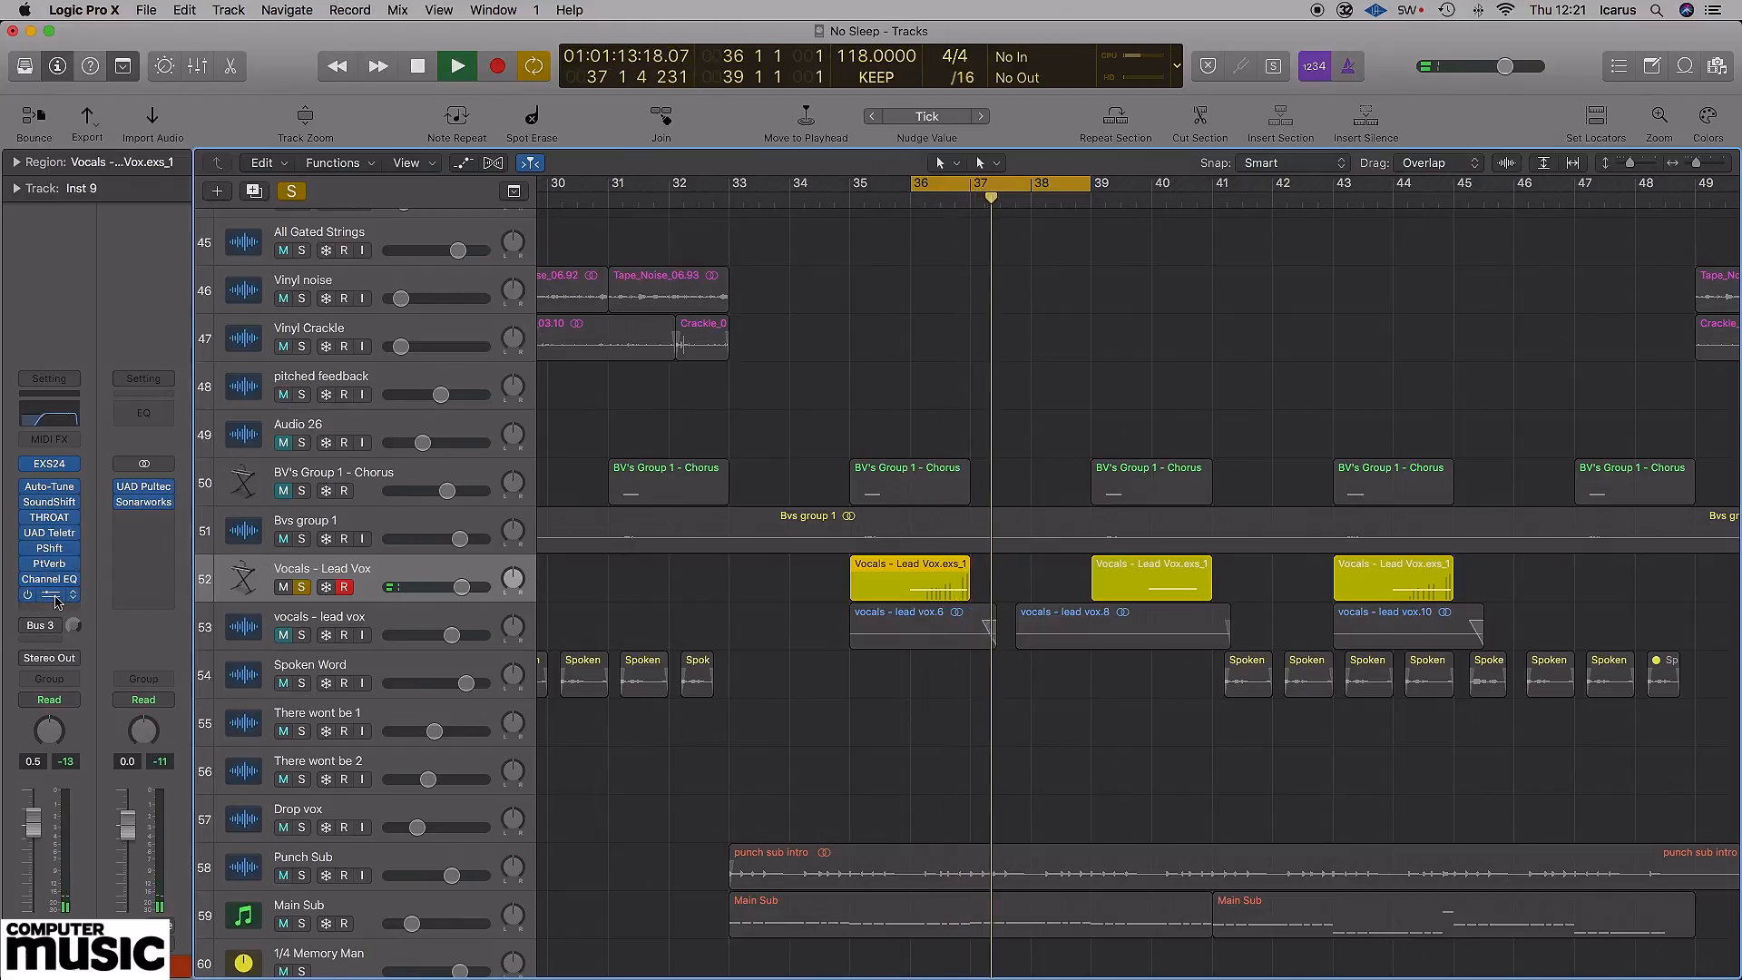
- Check the side-chain source of the lead vocal's Compressor, leave it on 1/4 Side Chain and close the window
{"action": "left_click", "coordinate": [55, 598]}
{"action": "left_click", "coordinate": [676, 81]}
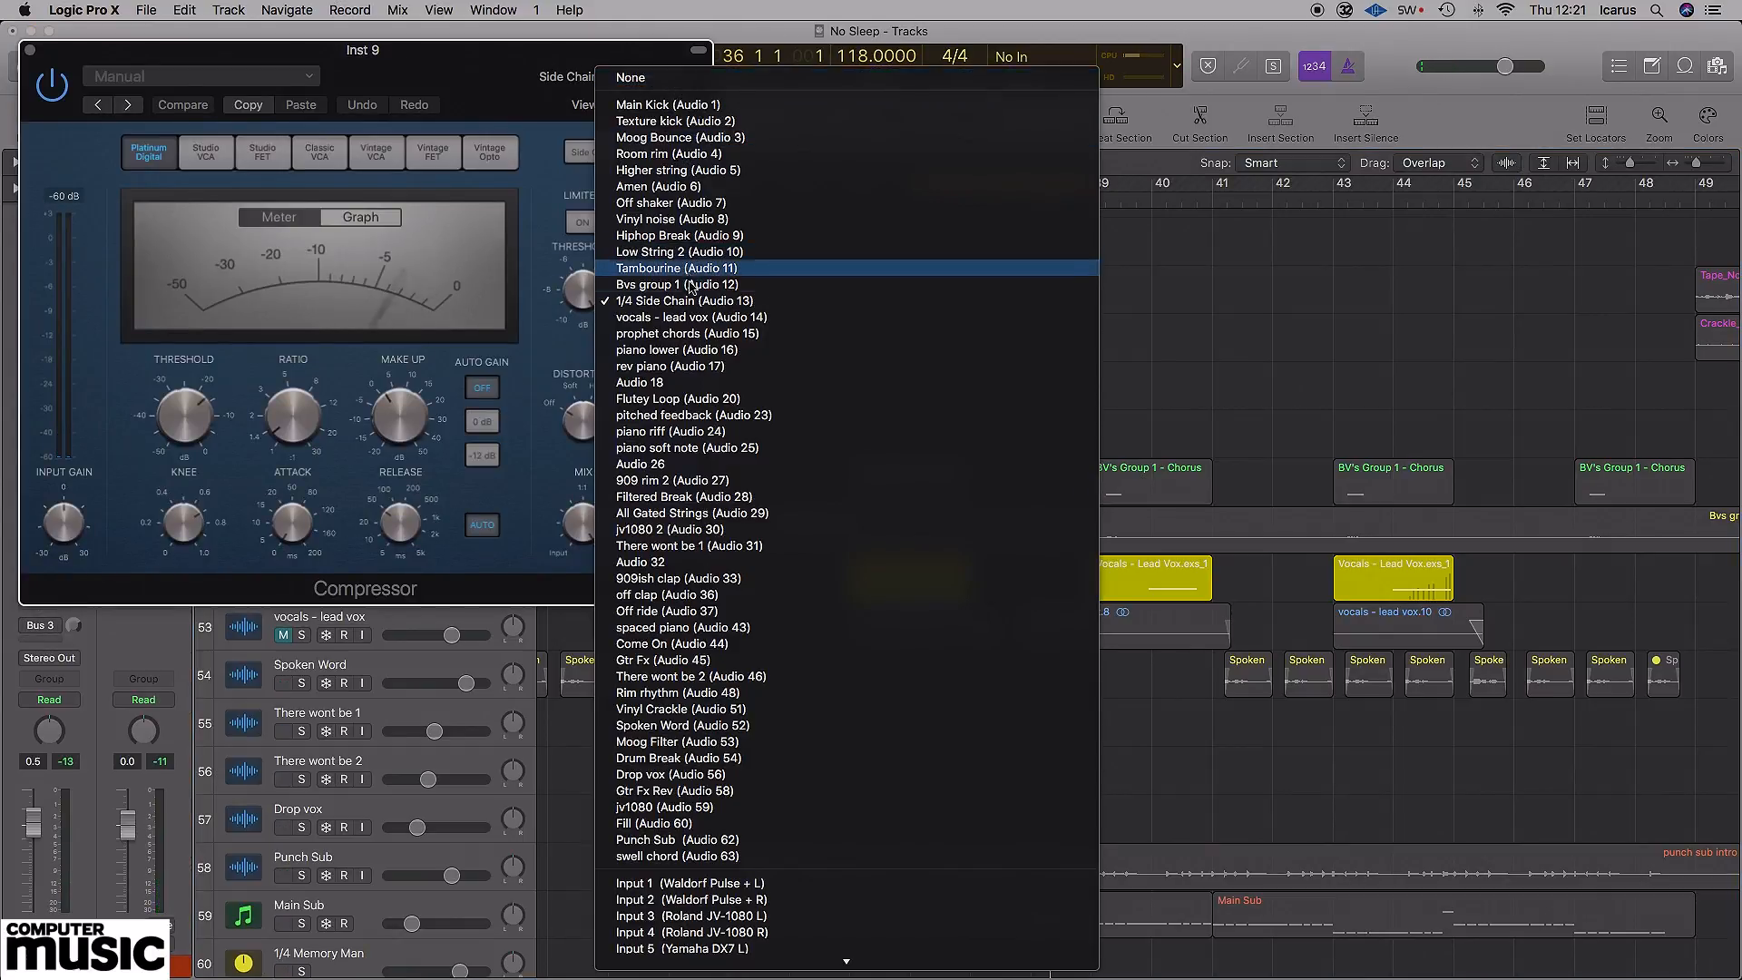
{"action": "left_click", "coordinate": [31, 51]}
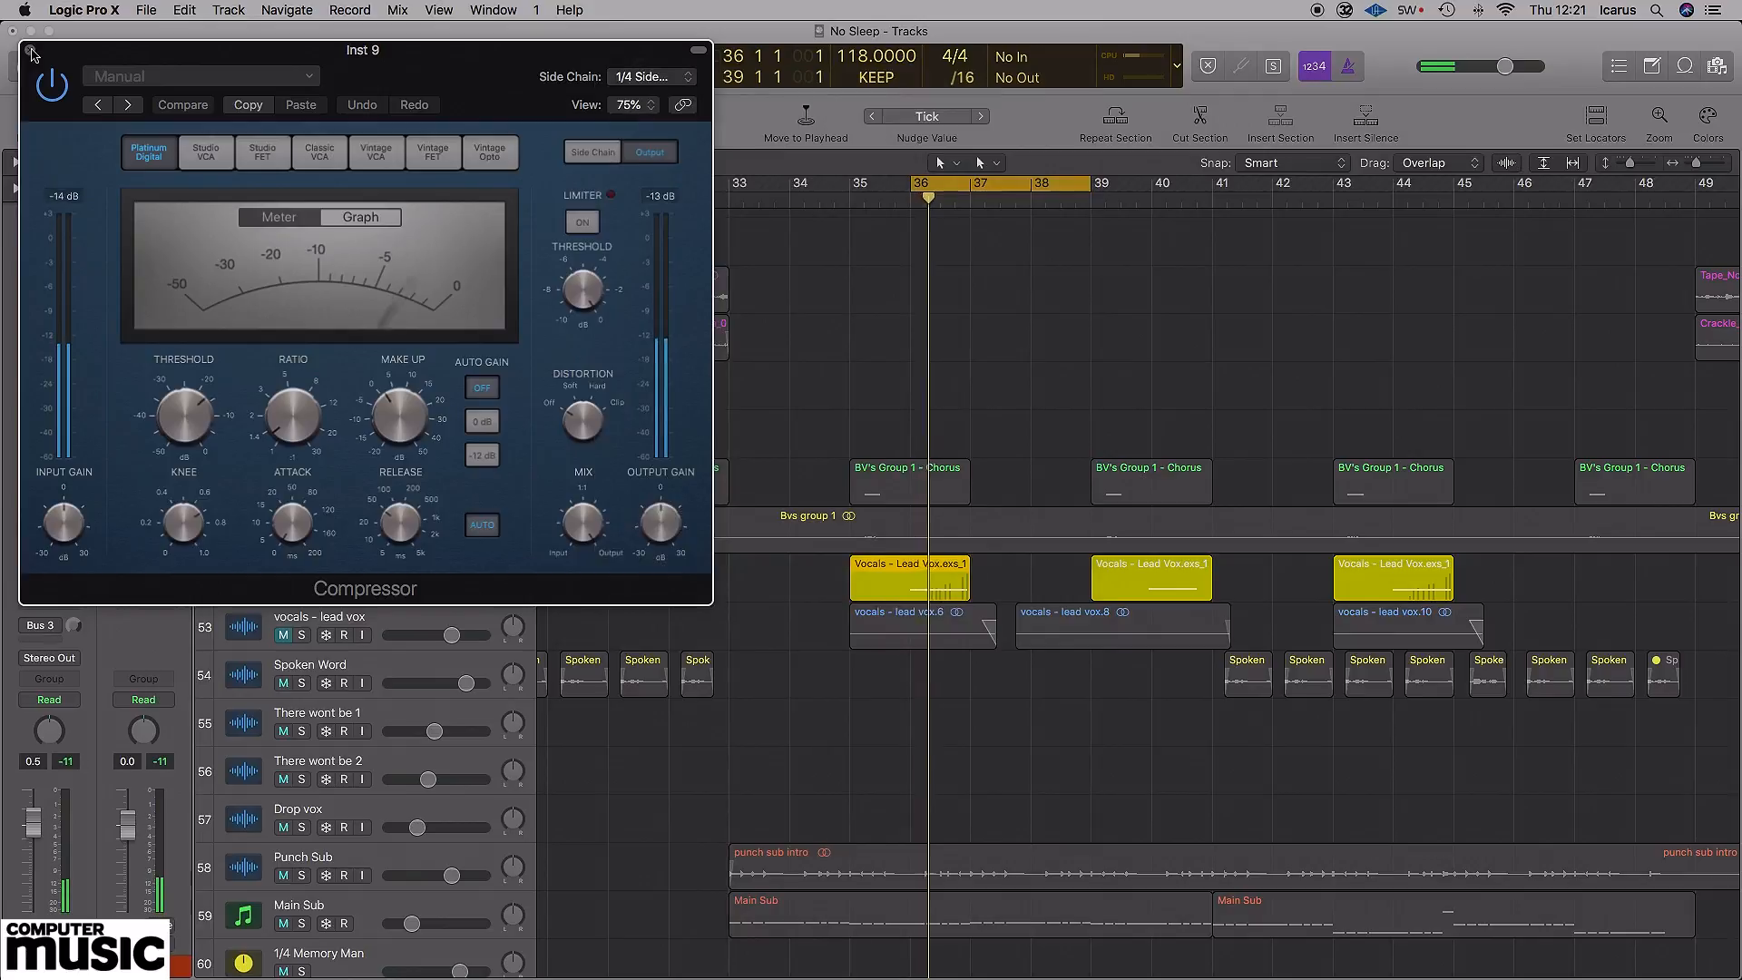
{"action": "left_click", "coordinate": [31, 51]}
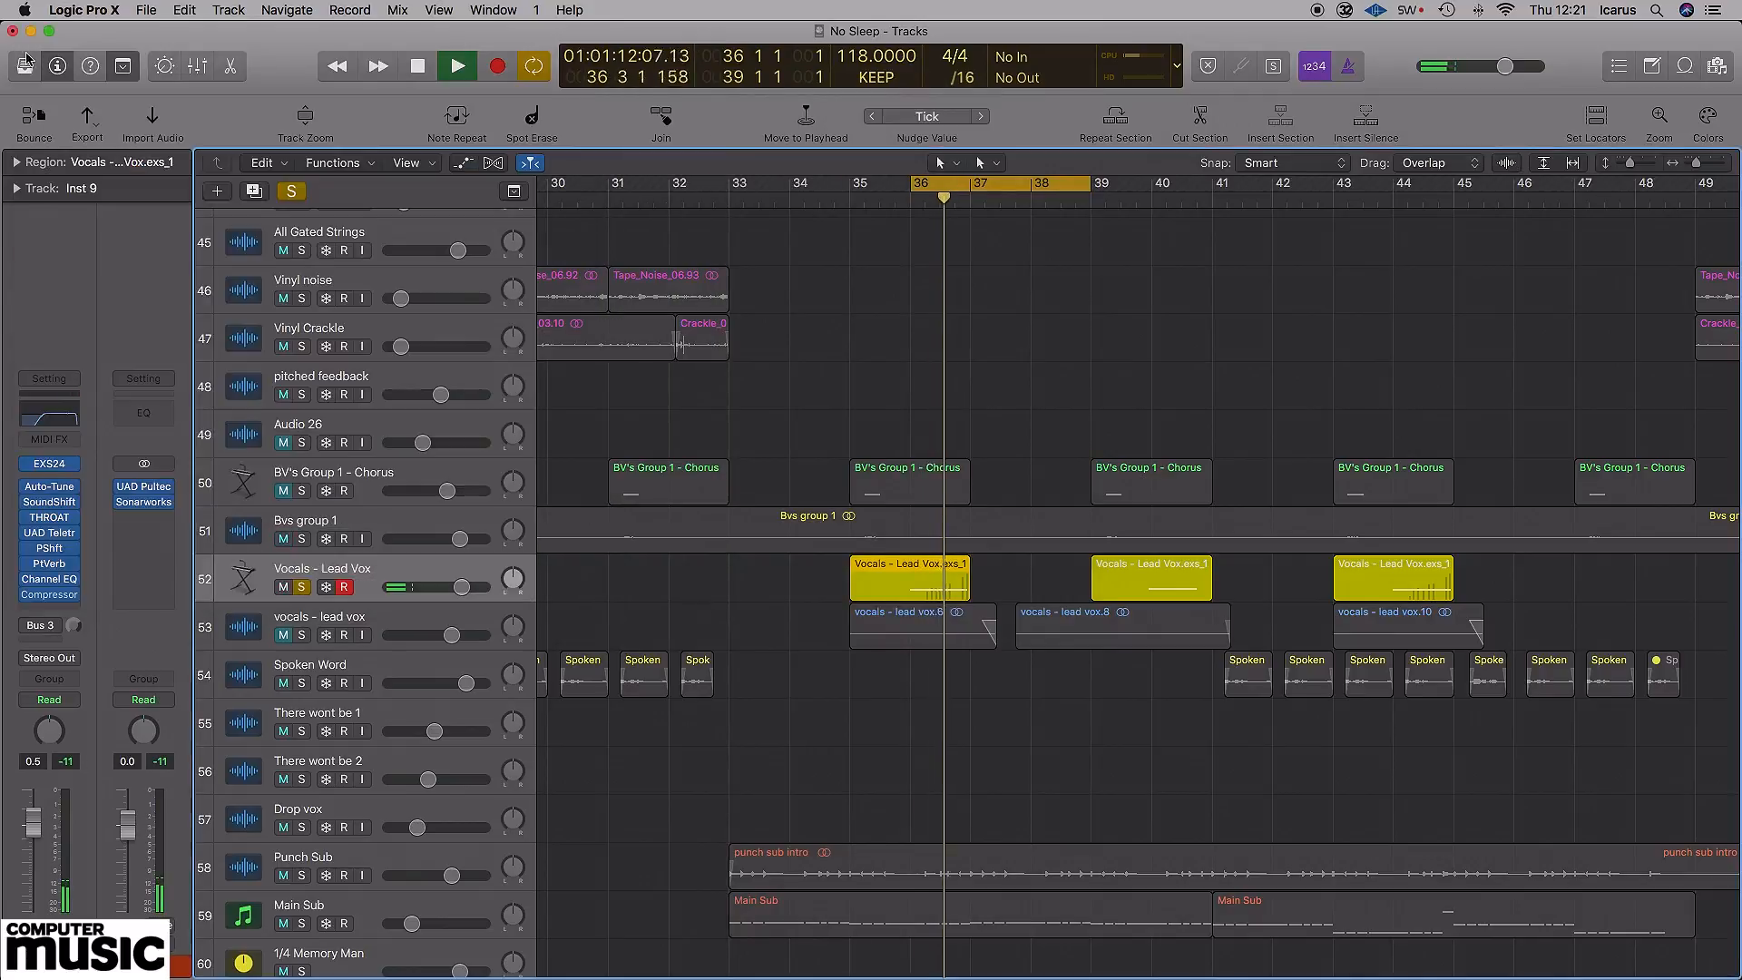
- Unsolo the Vocals - Lead Vox track and turn off the cycle so the full mix plays on
{"action": "left_click", "coordinate": [302, 587]}
{"action": "scroll", "coordinate": [772, 510], "scroll_direction": "right", "scroll_amount": 5}
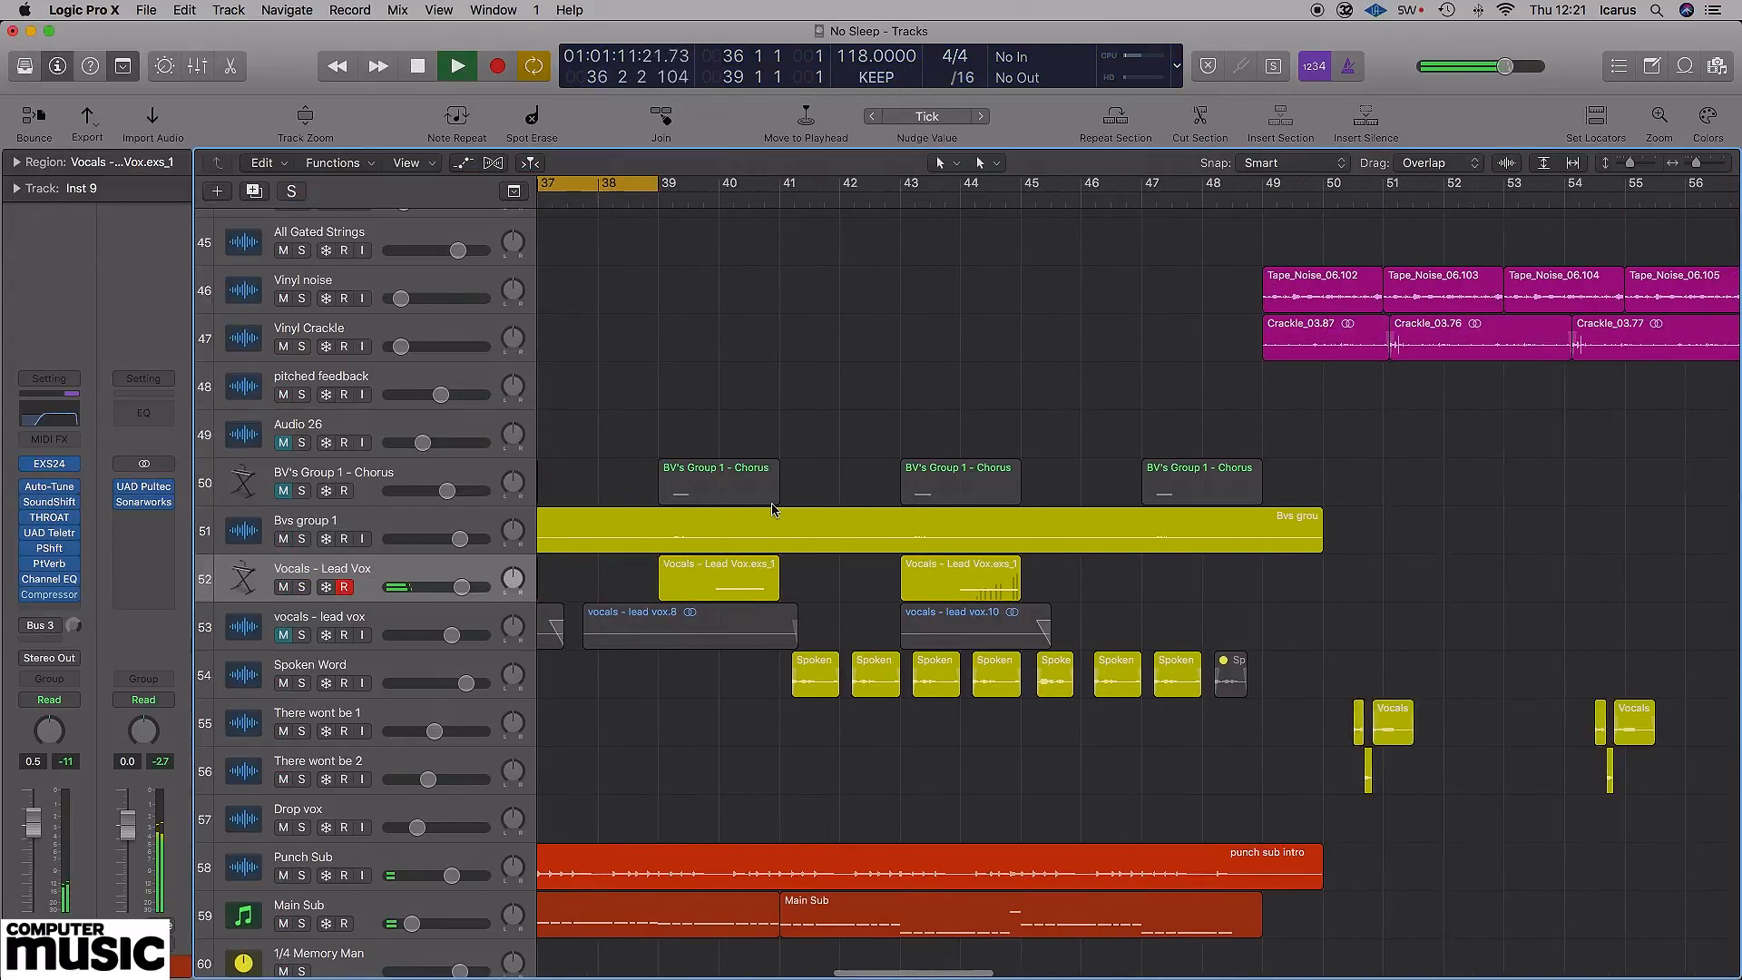
{"action": "scroll", "coordinate": [771, 510], "scroll_direction": "left", "scroll_amount": 5}
{"action": "key", "text": "c"}
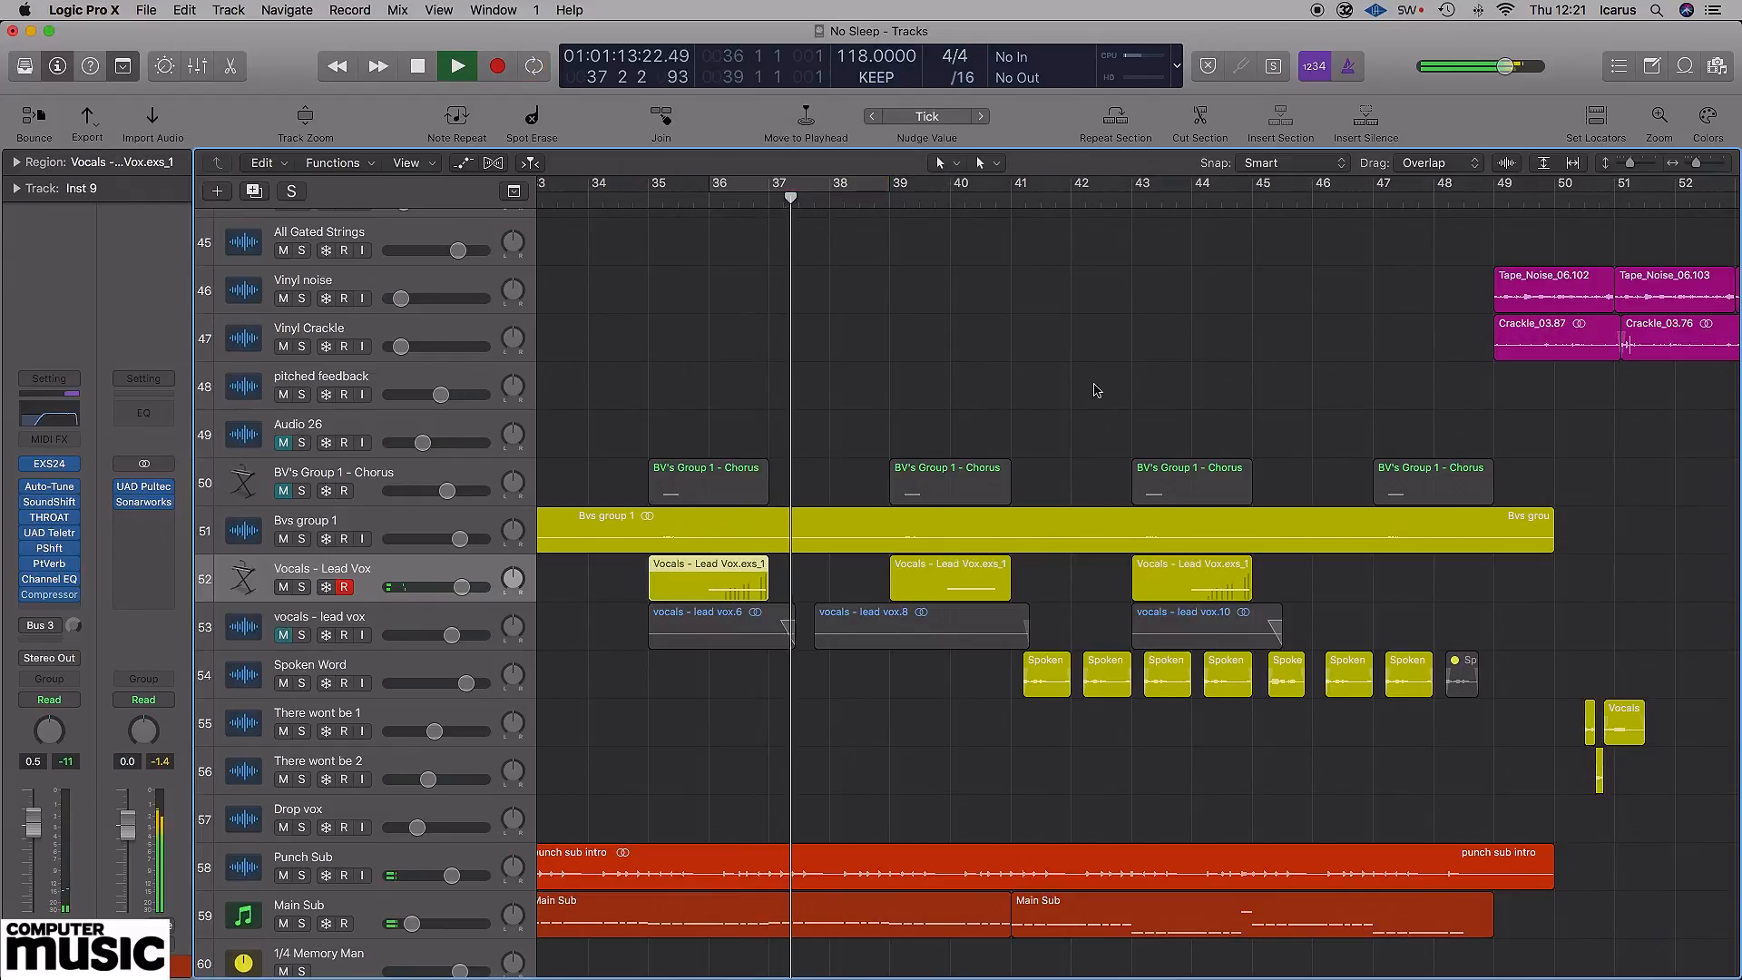
- Examine the whole arrangement during full-mix playback, stepping through the vocal tracks from Vocals - Lead Vox to There wont be 1
{"action": "key", "text": "t"}
{"action": "left_click", "coordinate": [1306, 420]}
{"action": "left_click", "coordinate": [966, 367]}
{"action": "key", "text": "t"}
{"action": "left_click", "coordinate": [1007, 361]}
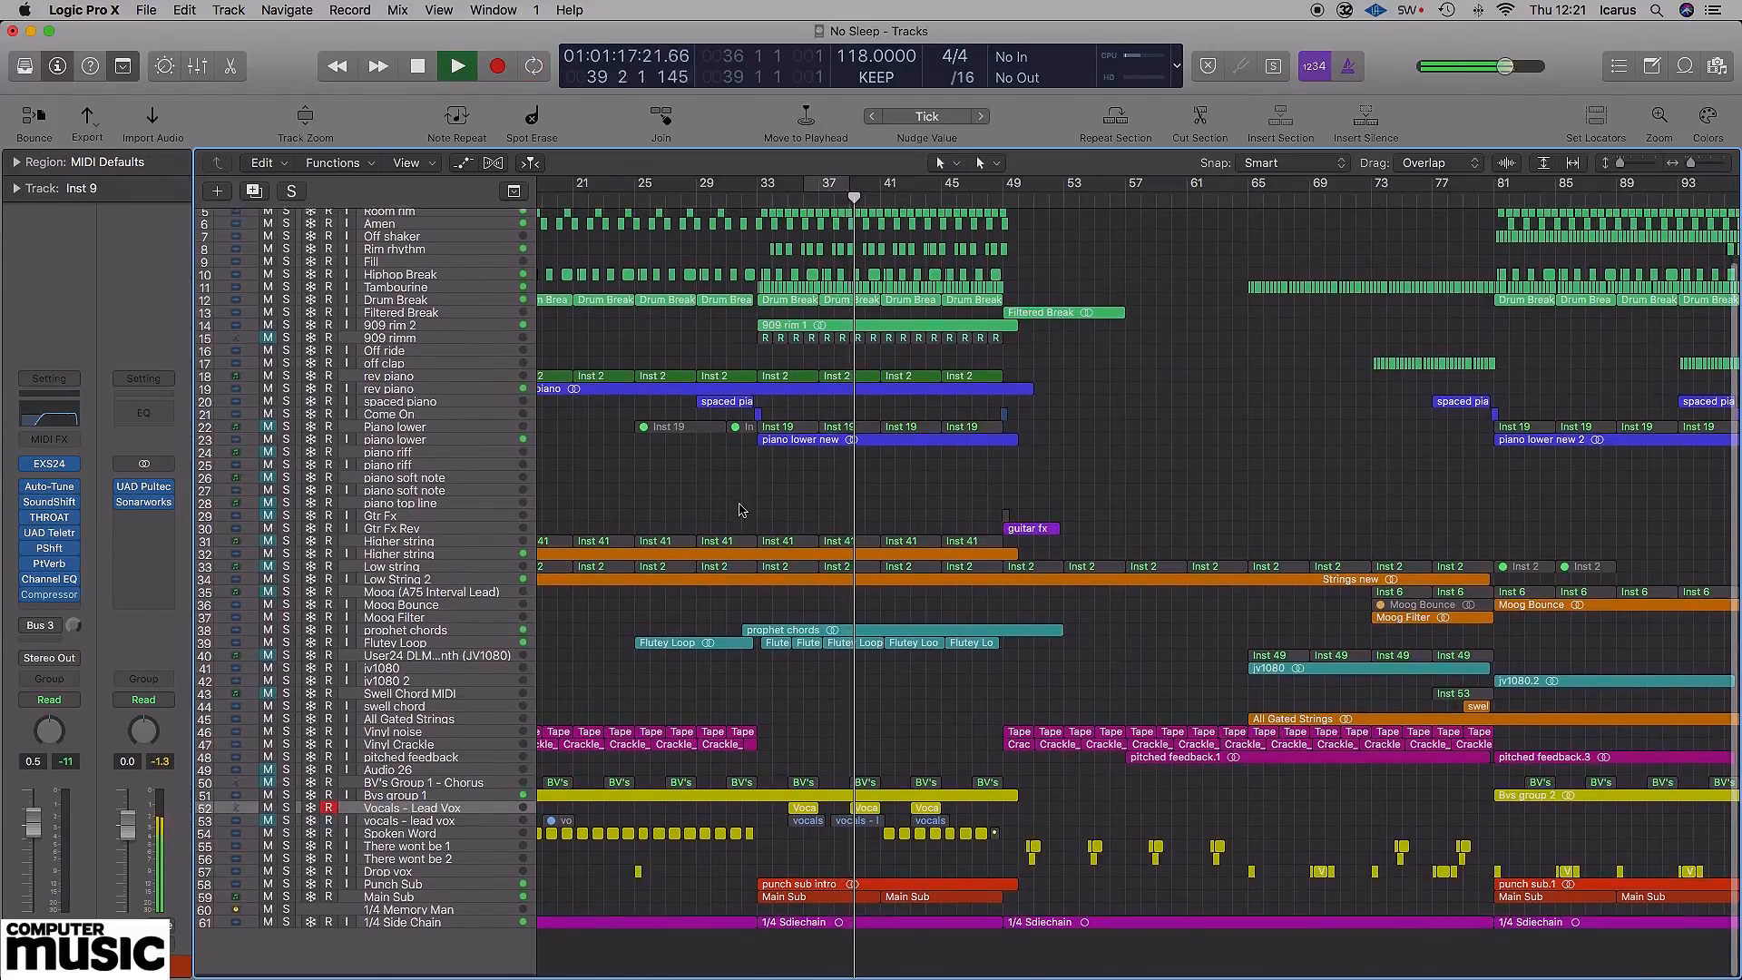
{"action": "key", "text": "Down"}
{"action": "key", "text": "Down"}
{"action": "key", "text": "Down"}
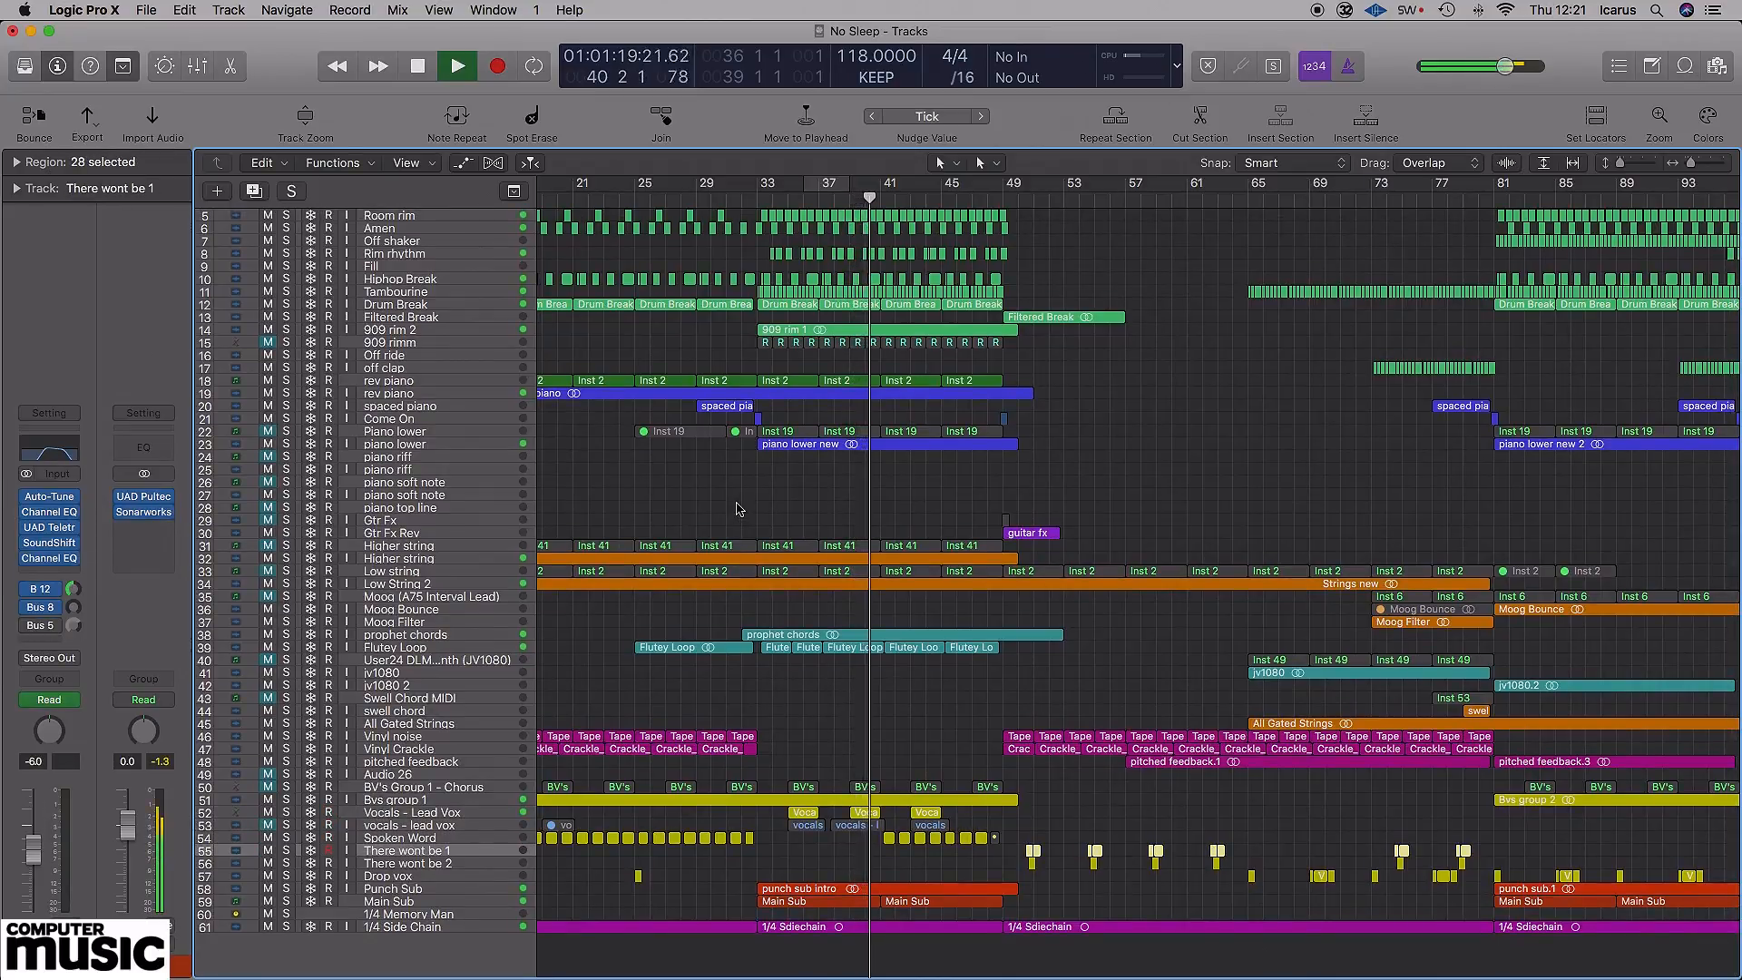
{"action": "key", "text": "Up"}
{"action": "key", "text": "Up"}
{"action": "key", "text": "Up"}
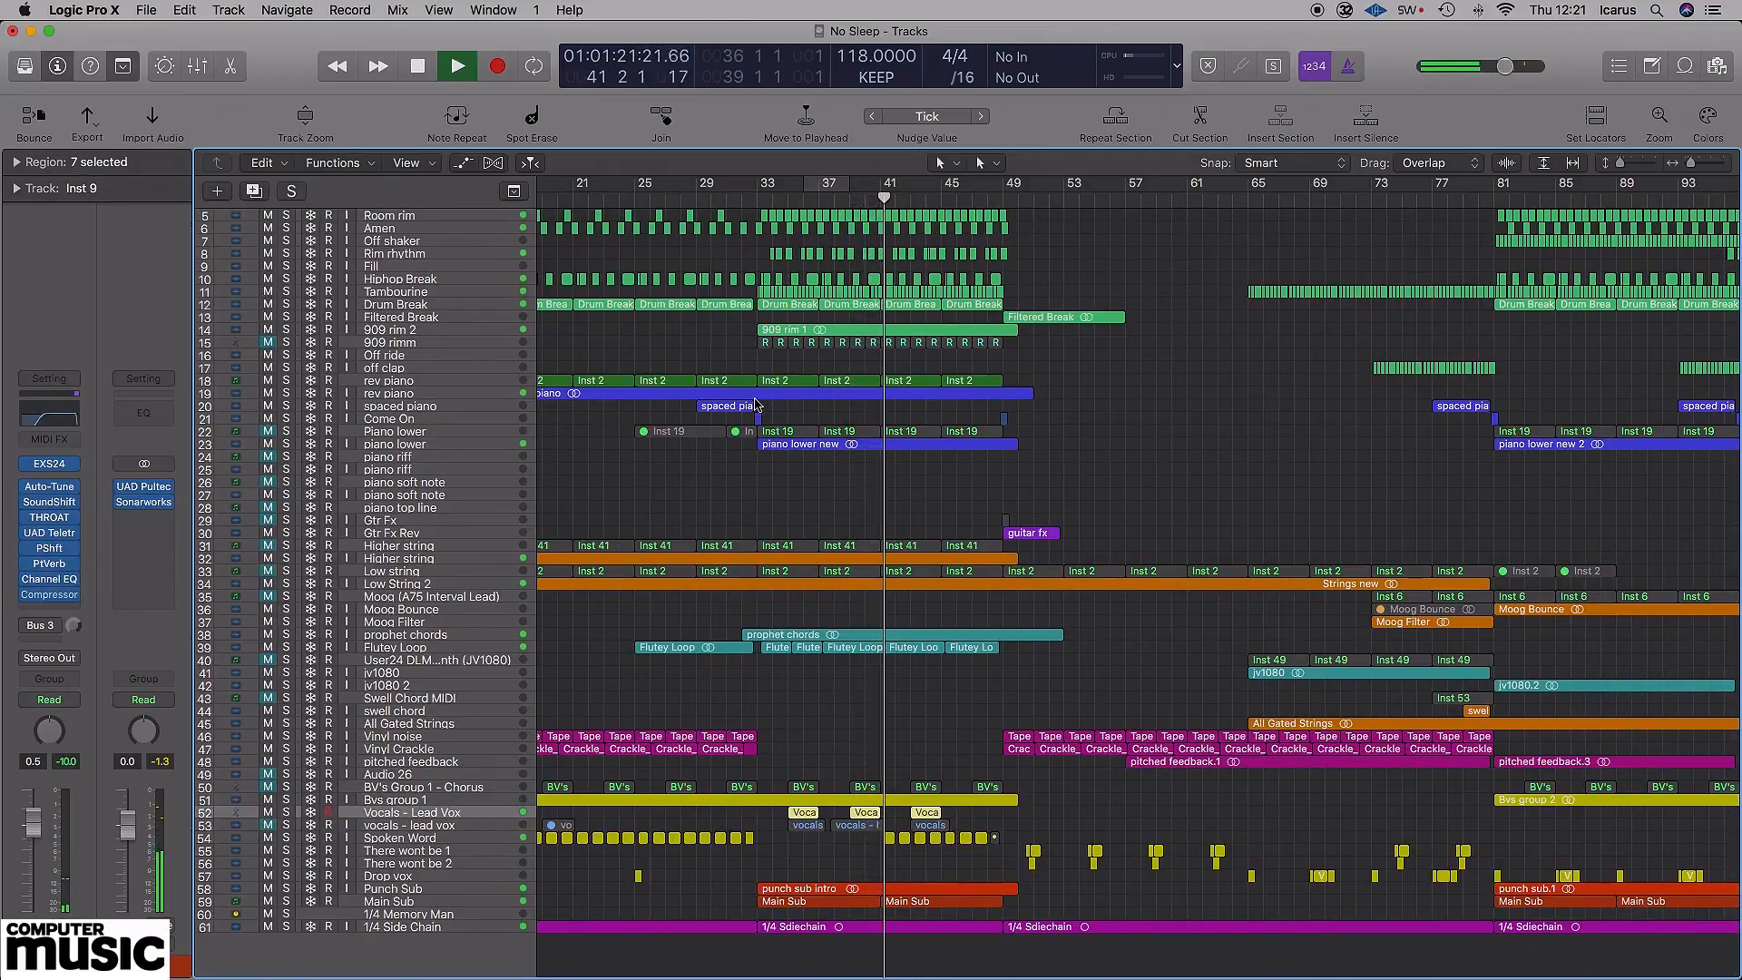
{"action": "scroll", "coordinate": [757, 406], "scroll_direction": "up", "scroll_amount": 2}
{"action": "left_click", "coordinate": [1148, 479]}
{"action": "scroll", "coordinate": [1147, 479], "scroll_direction": "right", "scroll_amount": 5}
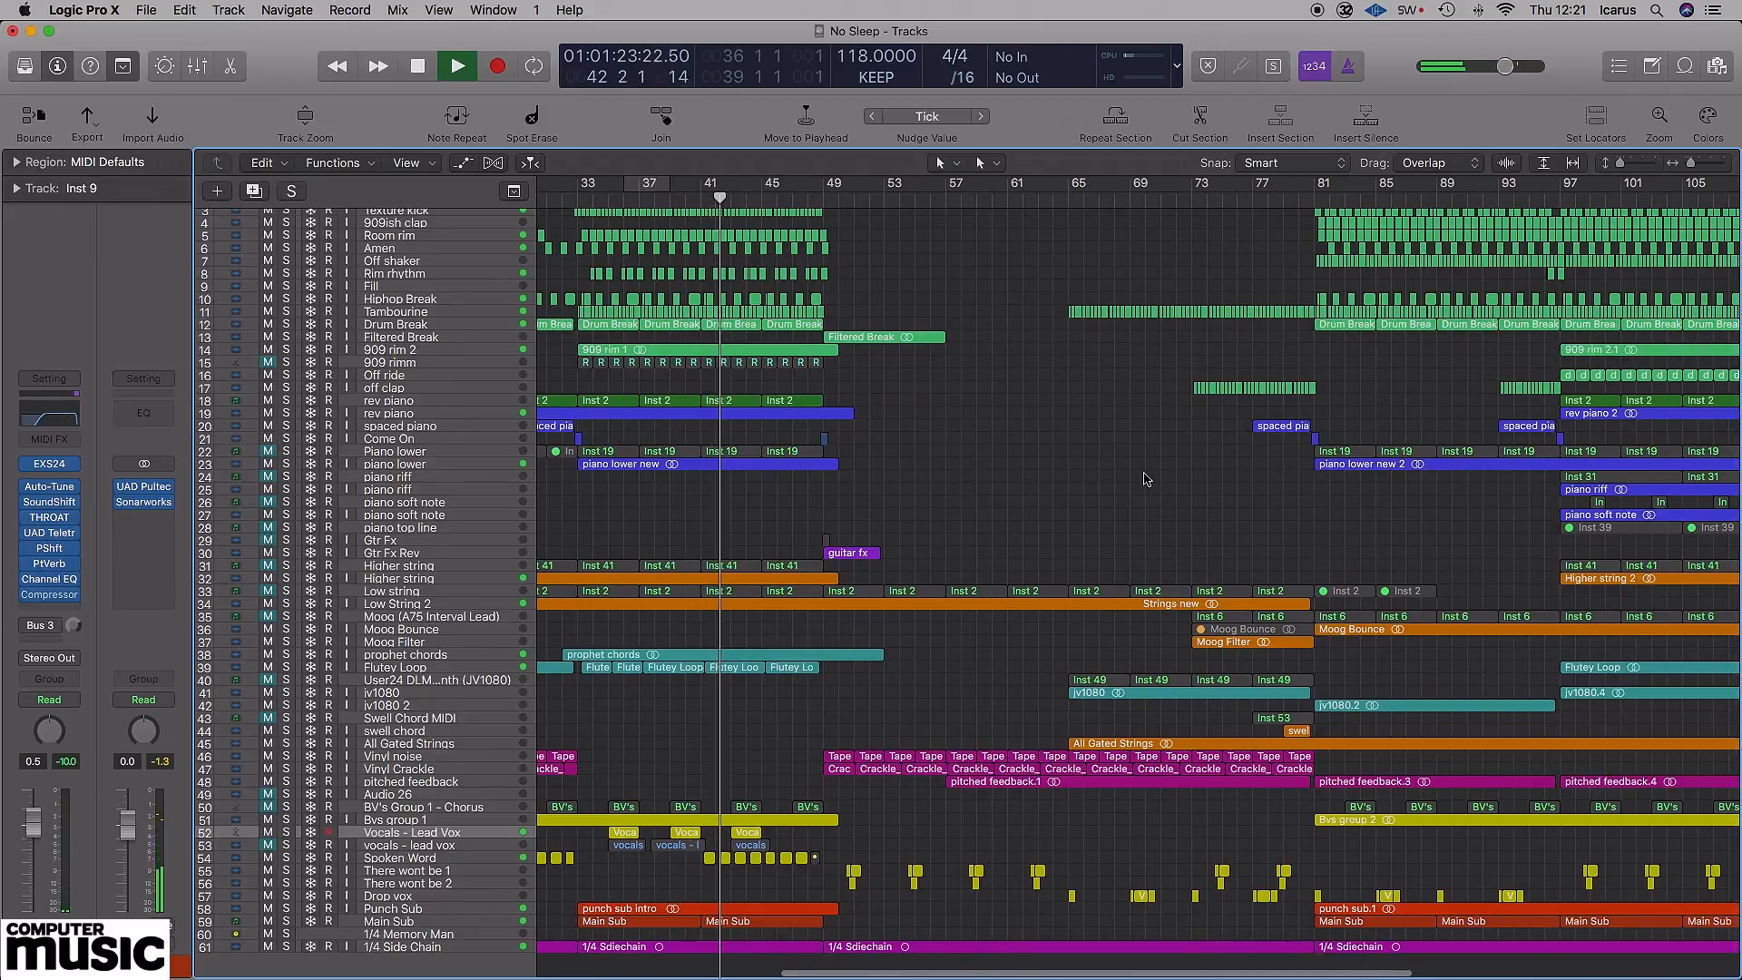
{"action": "scroll", "coordinate": [1077, 463], "scroll_direction": "left", "scroll_amount": 3}
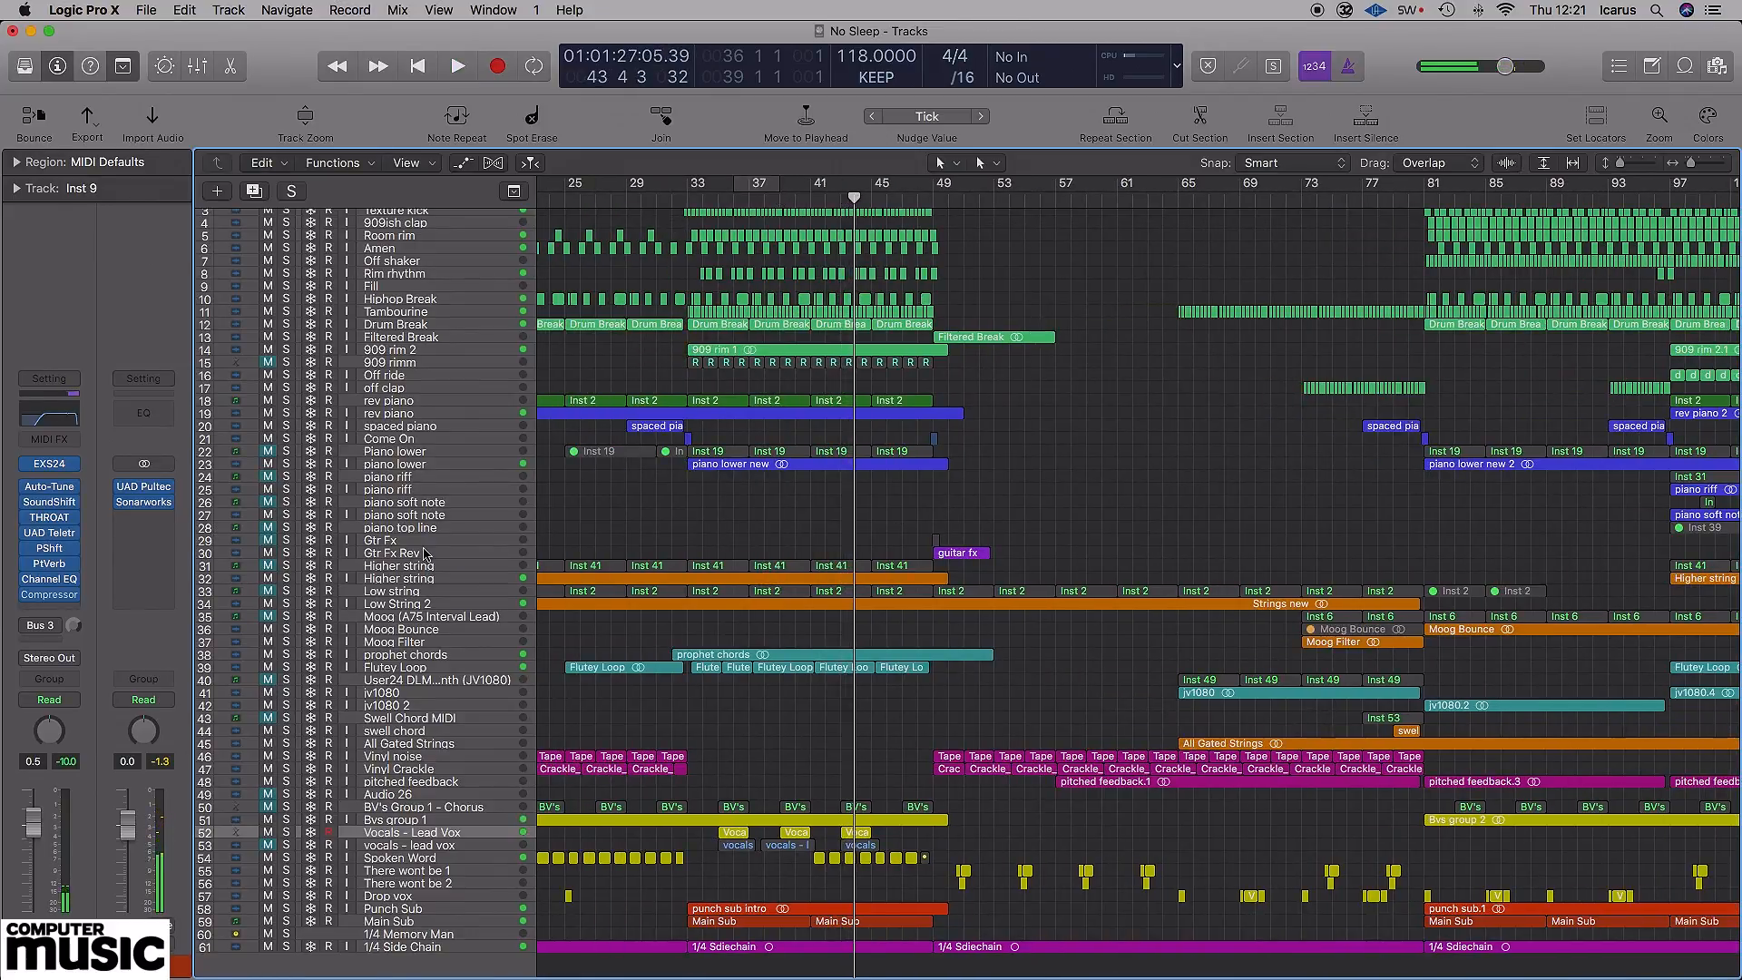
{"action": "key", "text": "t"}
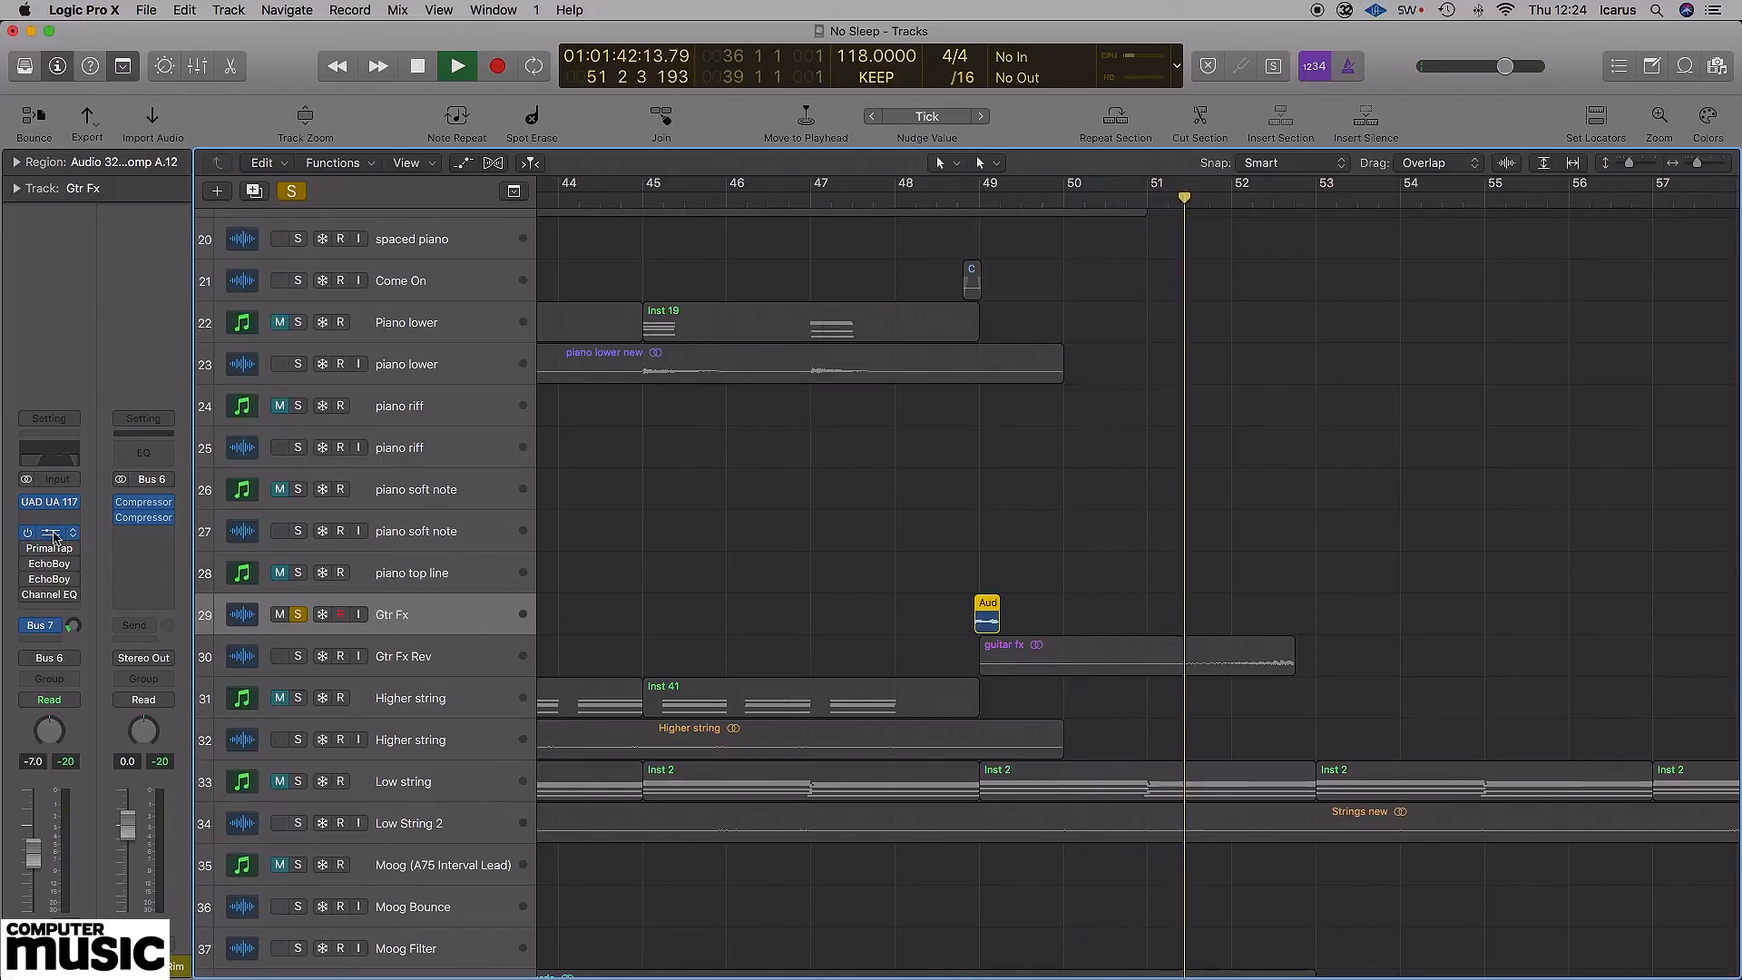
- Review DirMix on the soloed Gtr Fx track, close its window, re-enable PrimalTap and open it
{"action": "left_click", "coordinate": [52, 533]}
{"action": "left_click", "coordinate": [30, 50]}
{"action": "left_click", "coordinate": [28, 548]}
{"action": "left_click", "coordinate": [50, 548]}
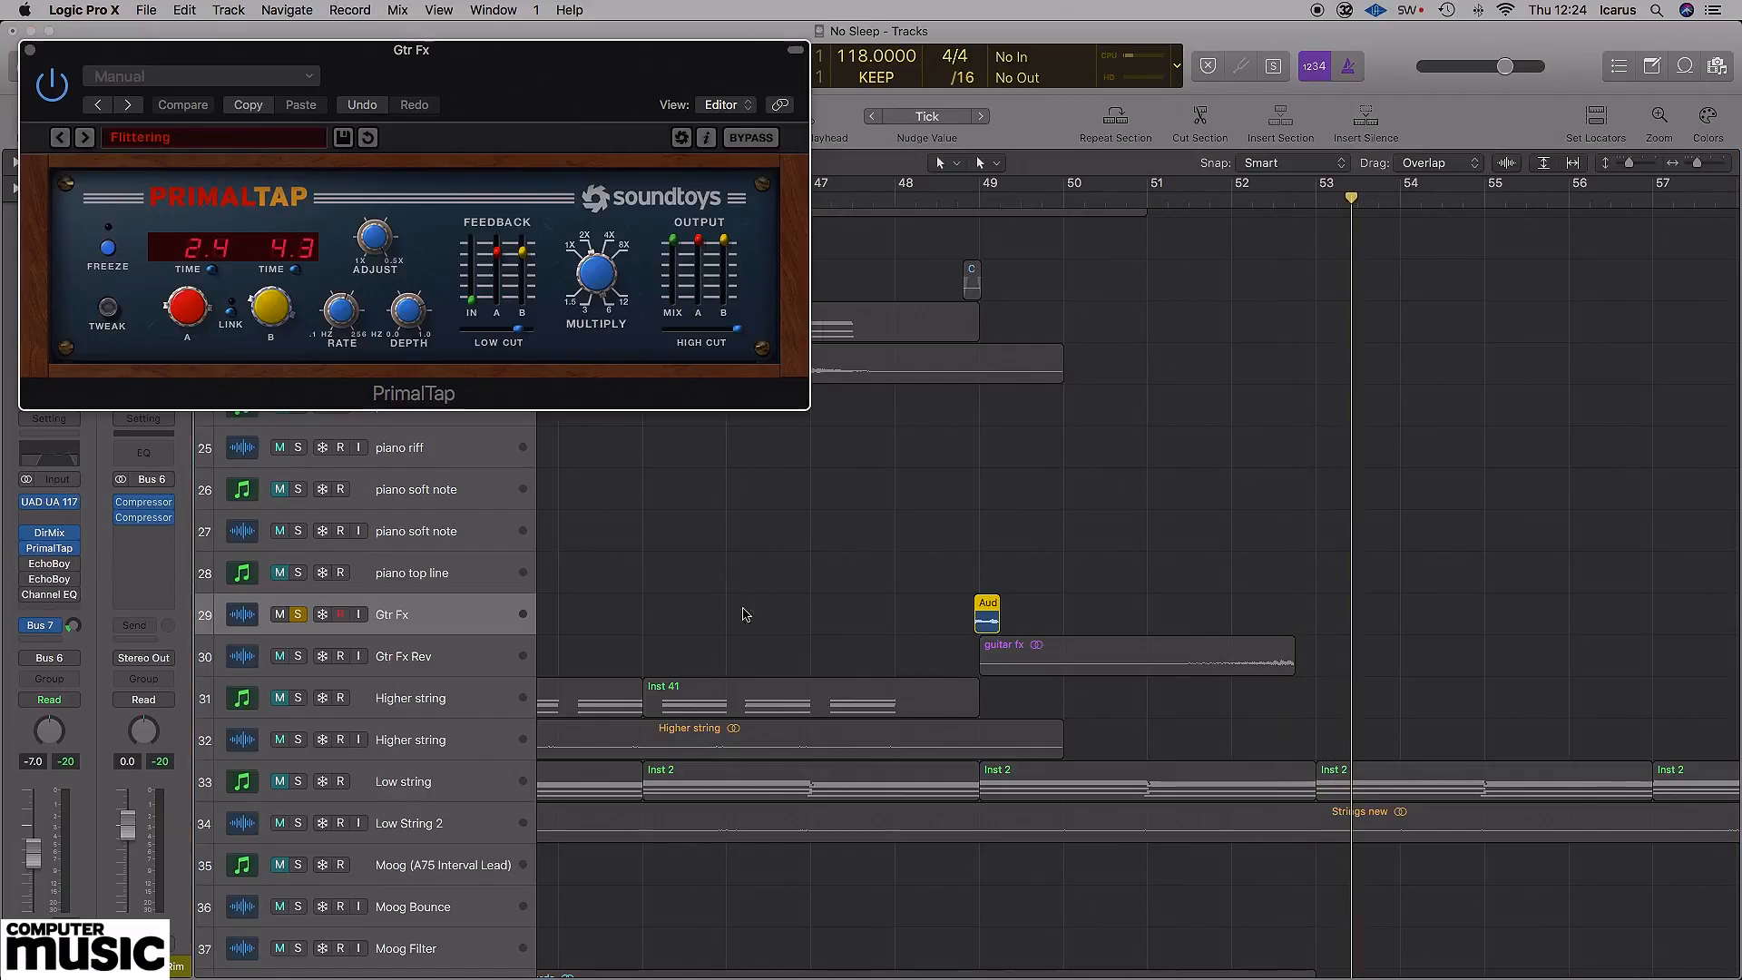
- Cycle from bar 49 to bar 53 and listen to Gtr Fx with the PrimalTap Flittering preset
{"action": "scroll", "coordinate": [1309, 531], "scroll_direction": "left", "scroll_amount": 3}
{"action": "left_click_drag", "start_coordinate": [1139, 188], "coordinate": [1455, 253]}
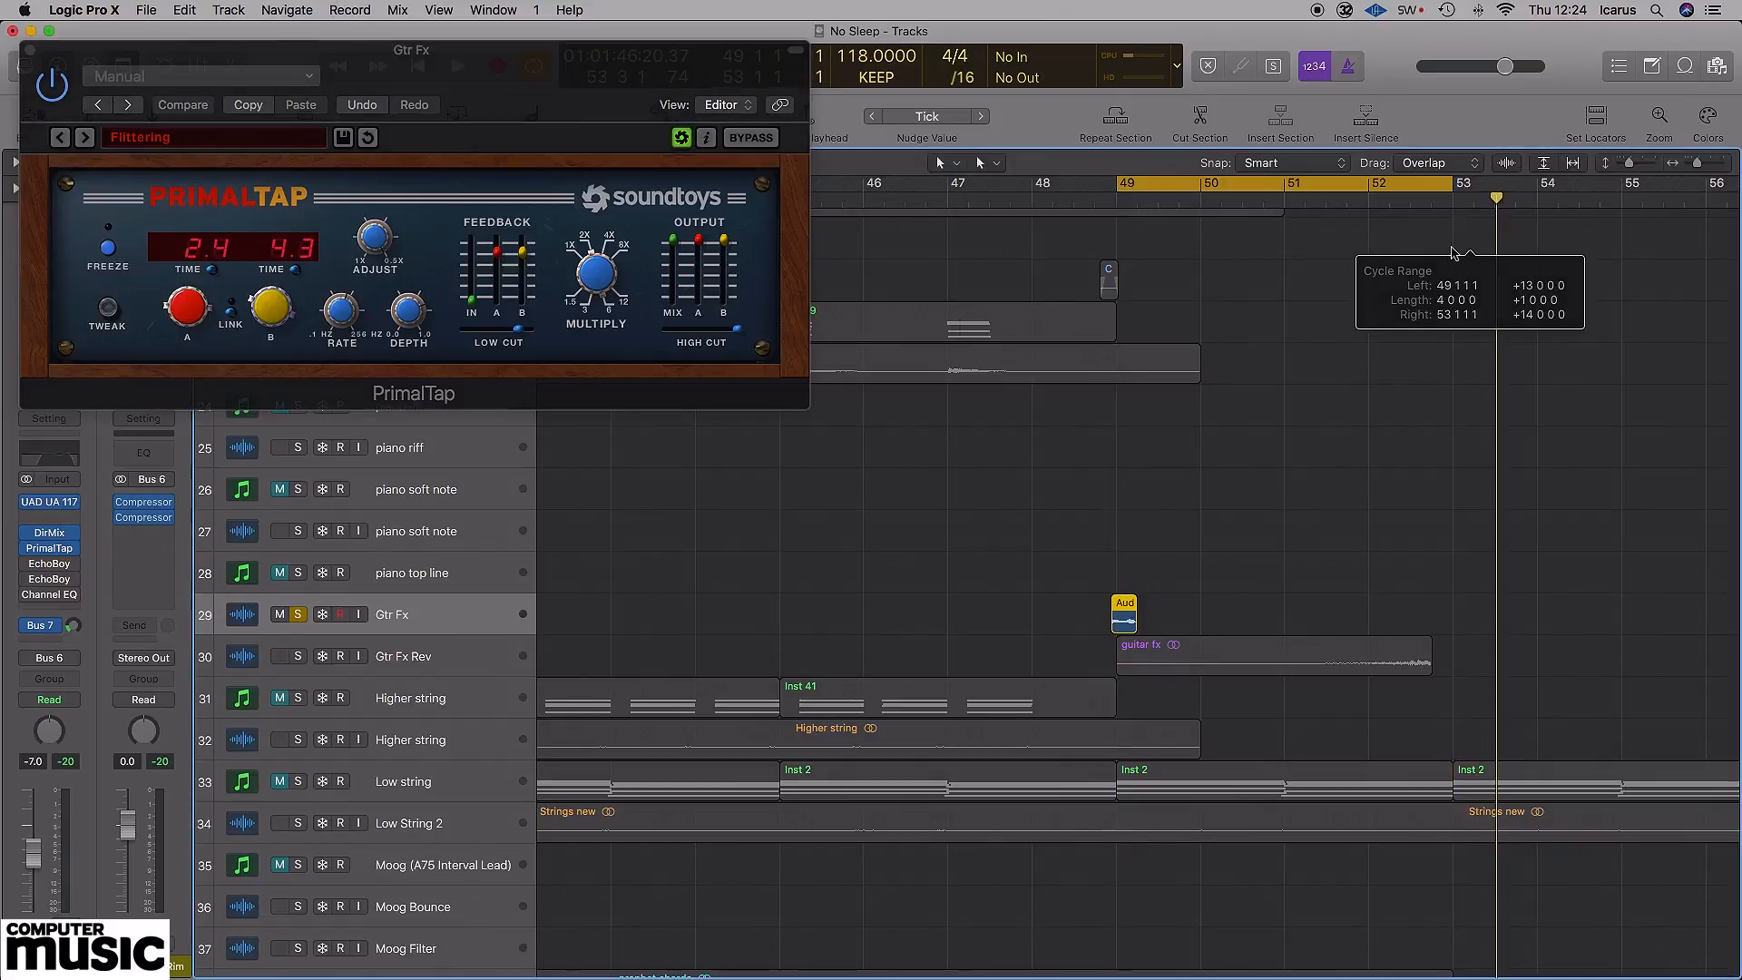
{"action": "key", "text": "space"}
{"action": "left_click_drag", "start_coordinate": [549, 77], "coordinate": [941, 167]}
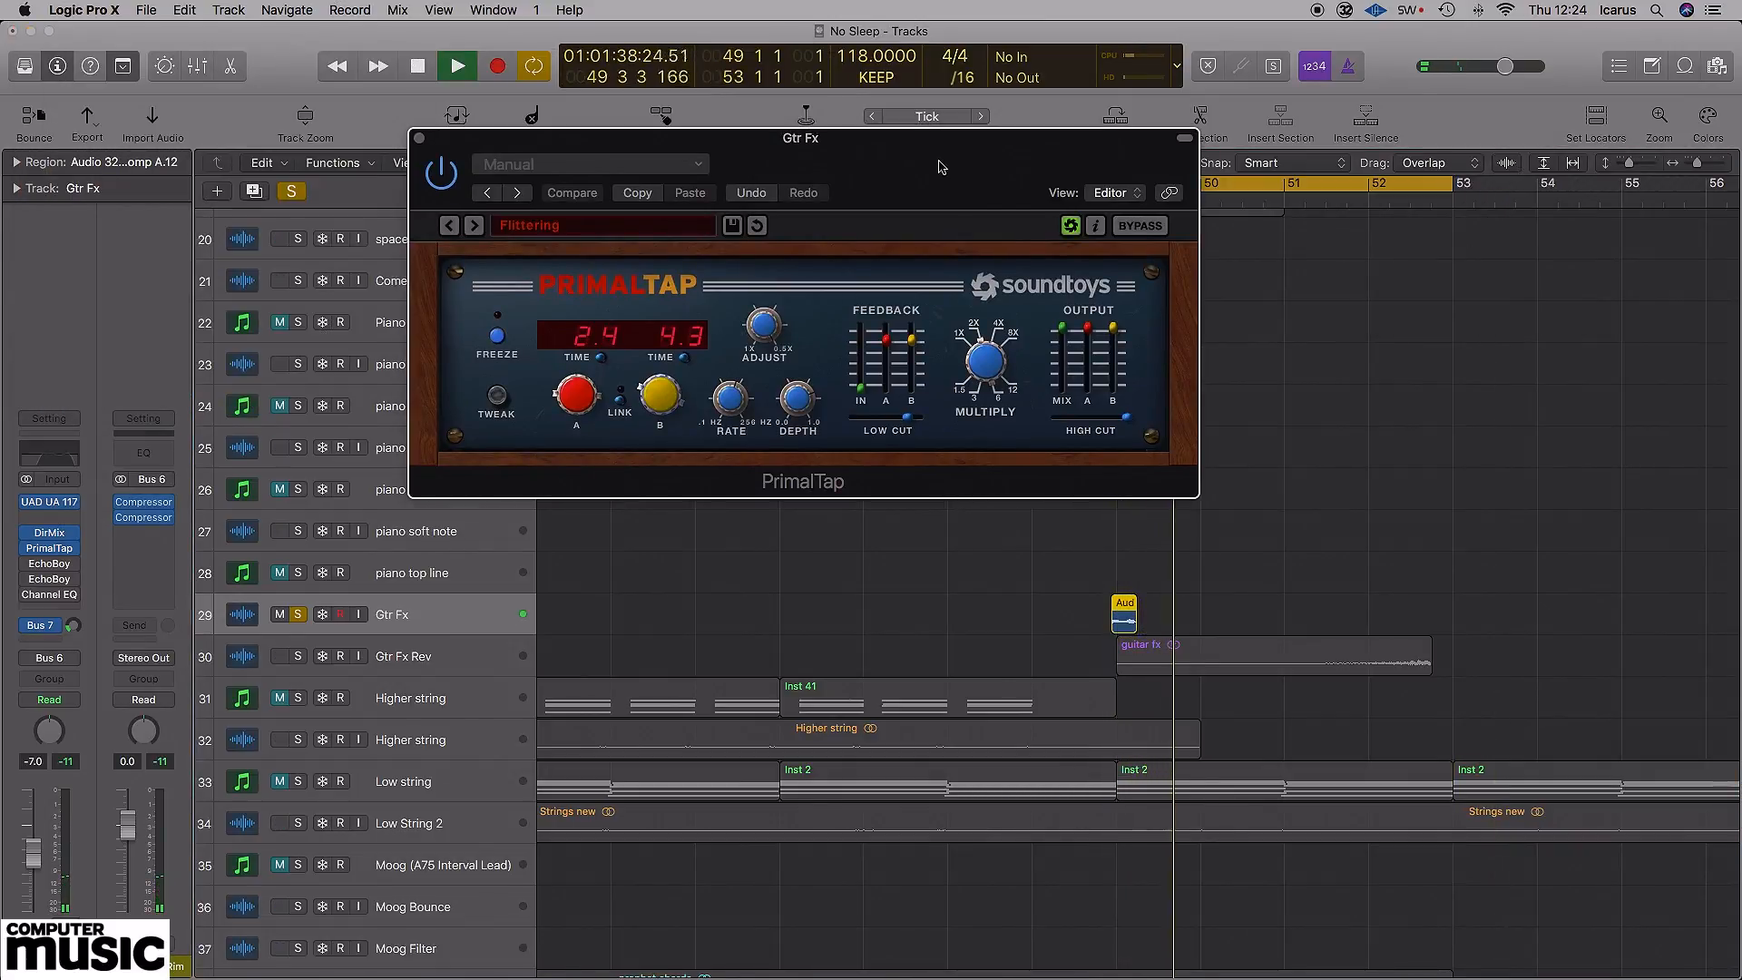
{"action": "key", "text": "space"}
{"action": "key", "text": "space"}
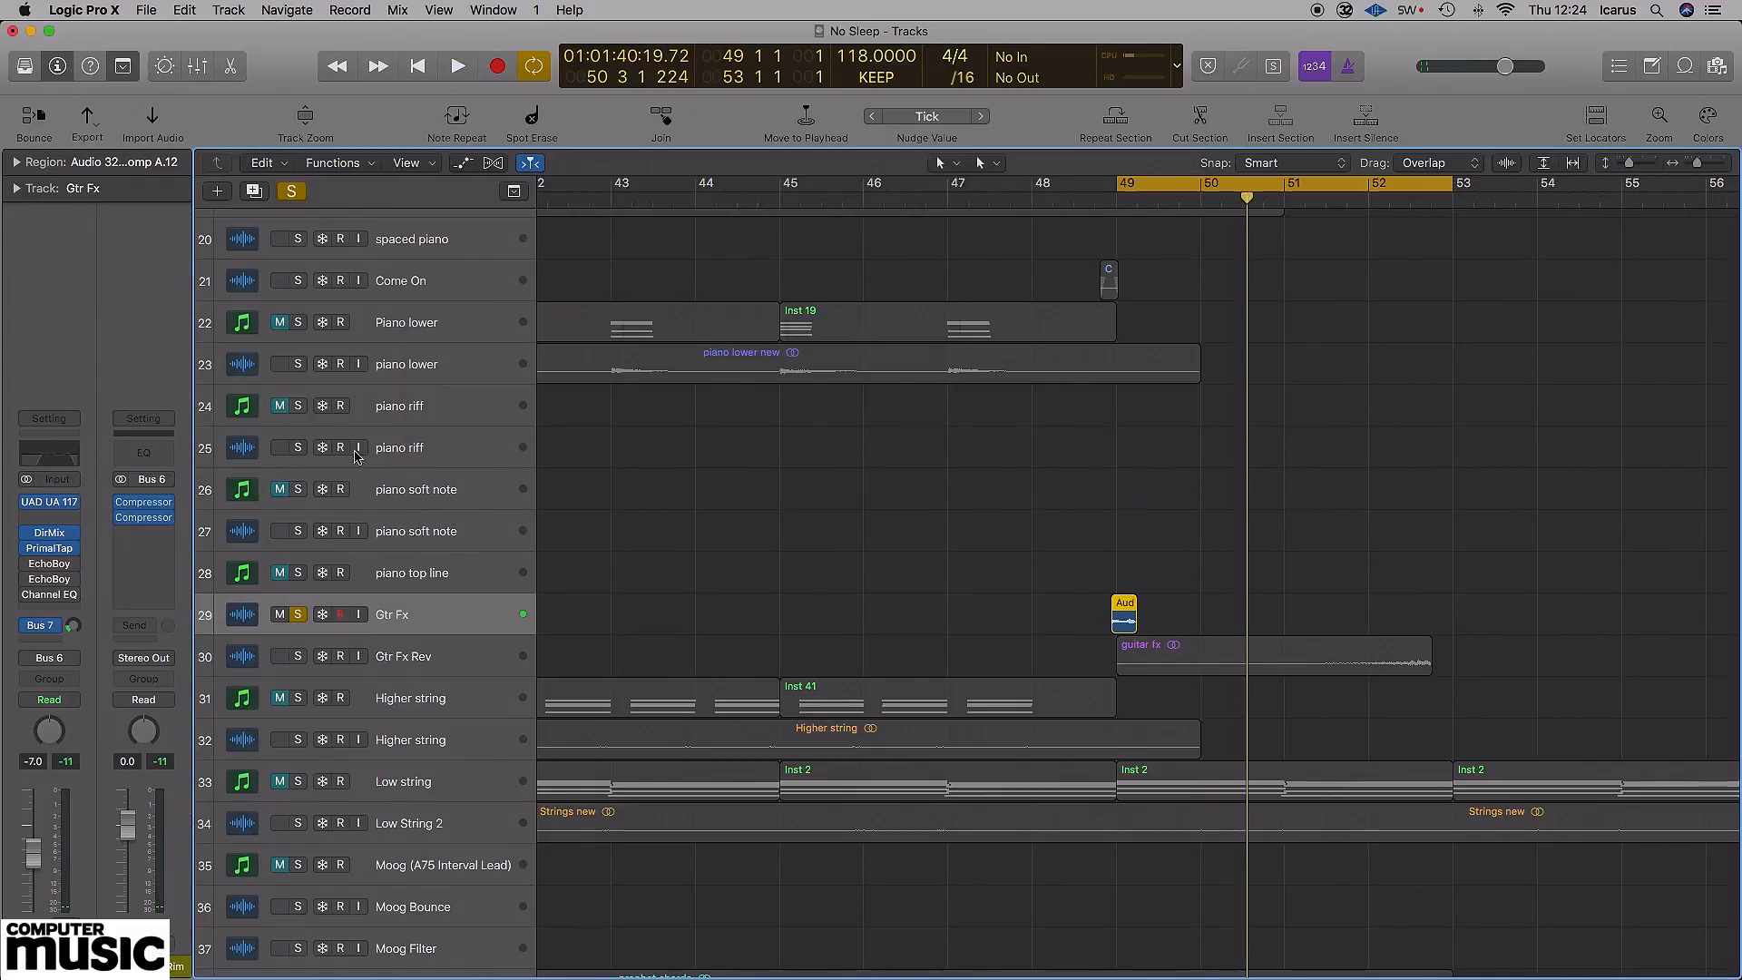
- Re-enable both EchoBoy plug-ins on Gtr Fx and audition them with their windows open during playback
{"action": "left_click", "coordinate": [46, 573]}
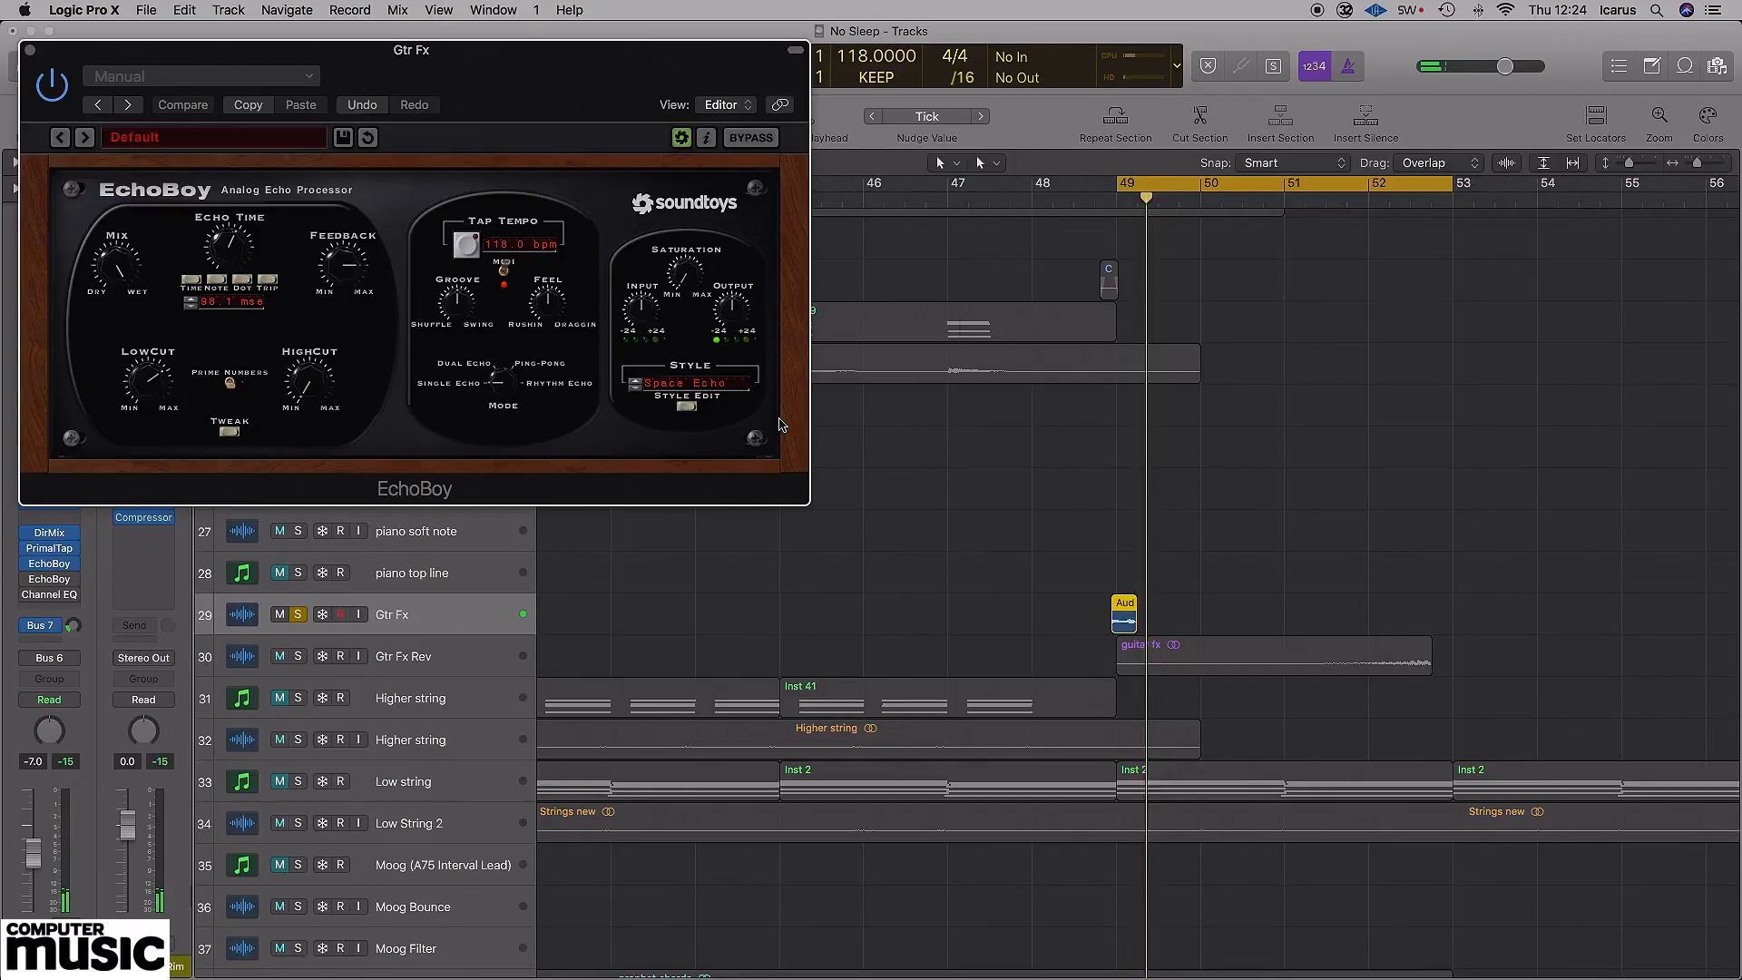
{"action": "left_click_drag", "start_coordinate": [55, 50], "coordinate": [544, 76]}
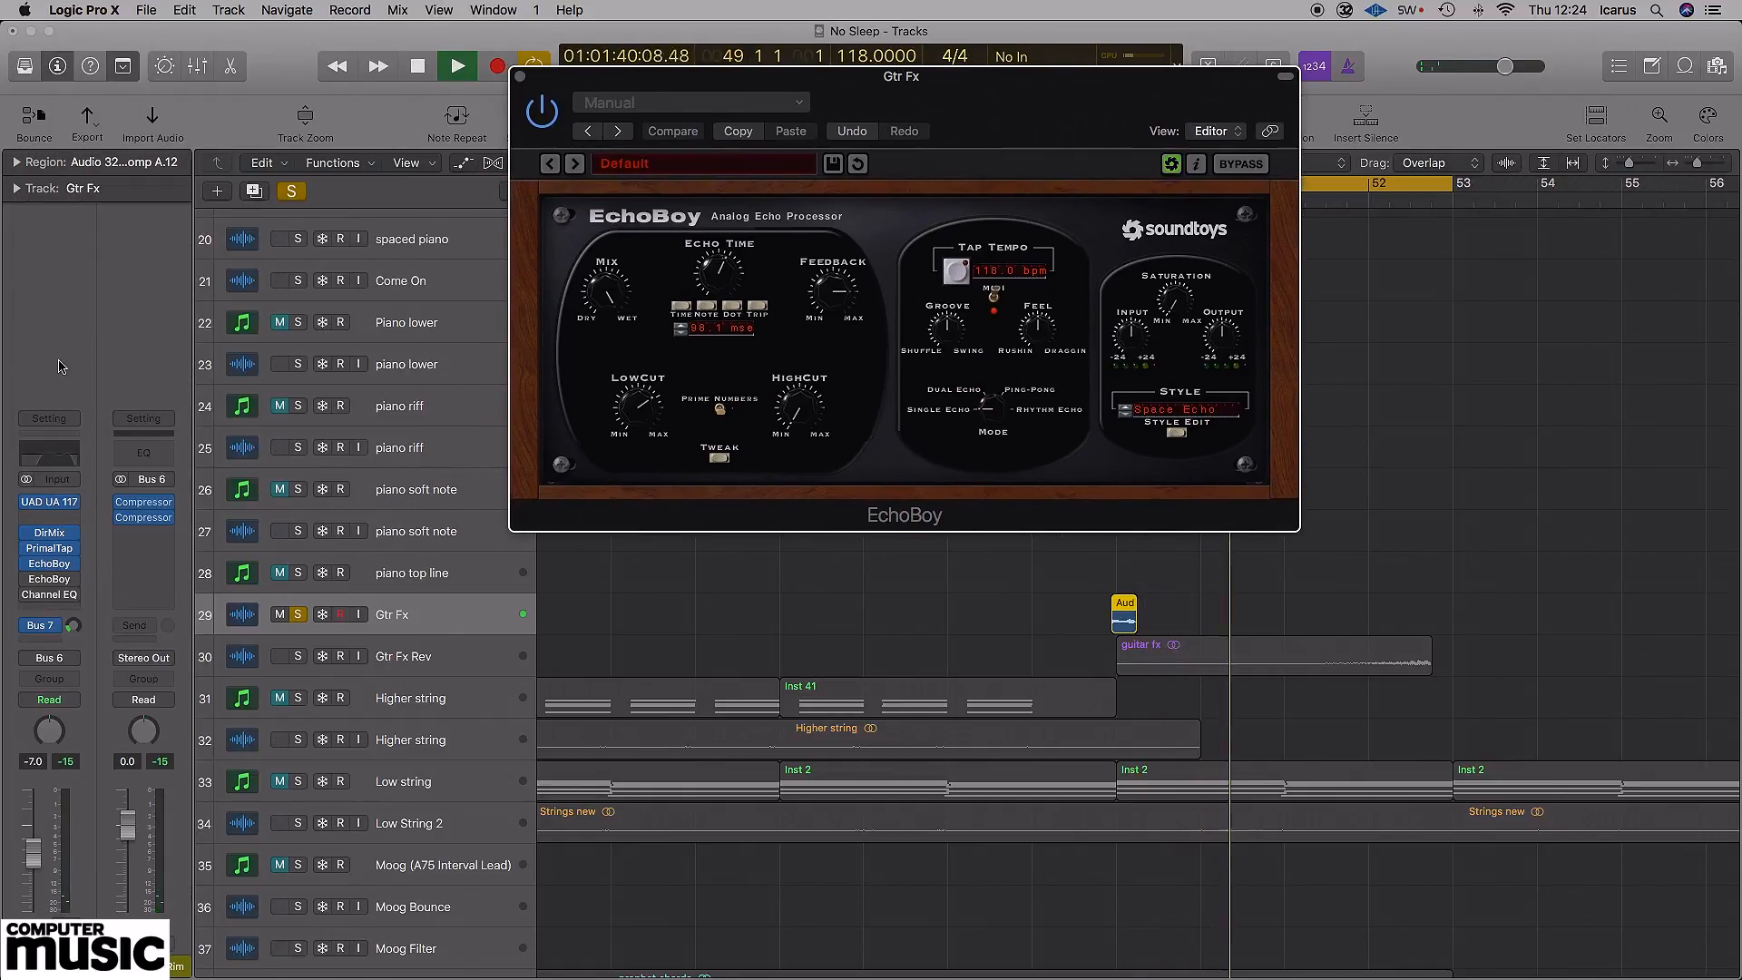
{"action": "left_click", "coordinate": [50, 582]}
{"action": "key", "text": "space"}
{"action": "key", "text": "space"}
{"action": "left_click_drag", "start_coordinate": [463, 133], "coordinate": [1381, 309]}
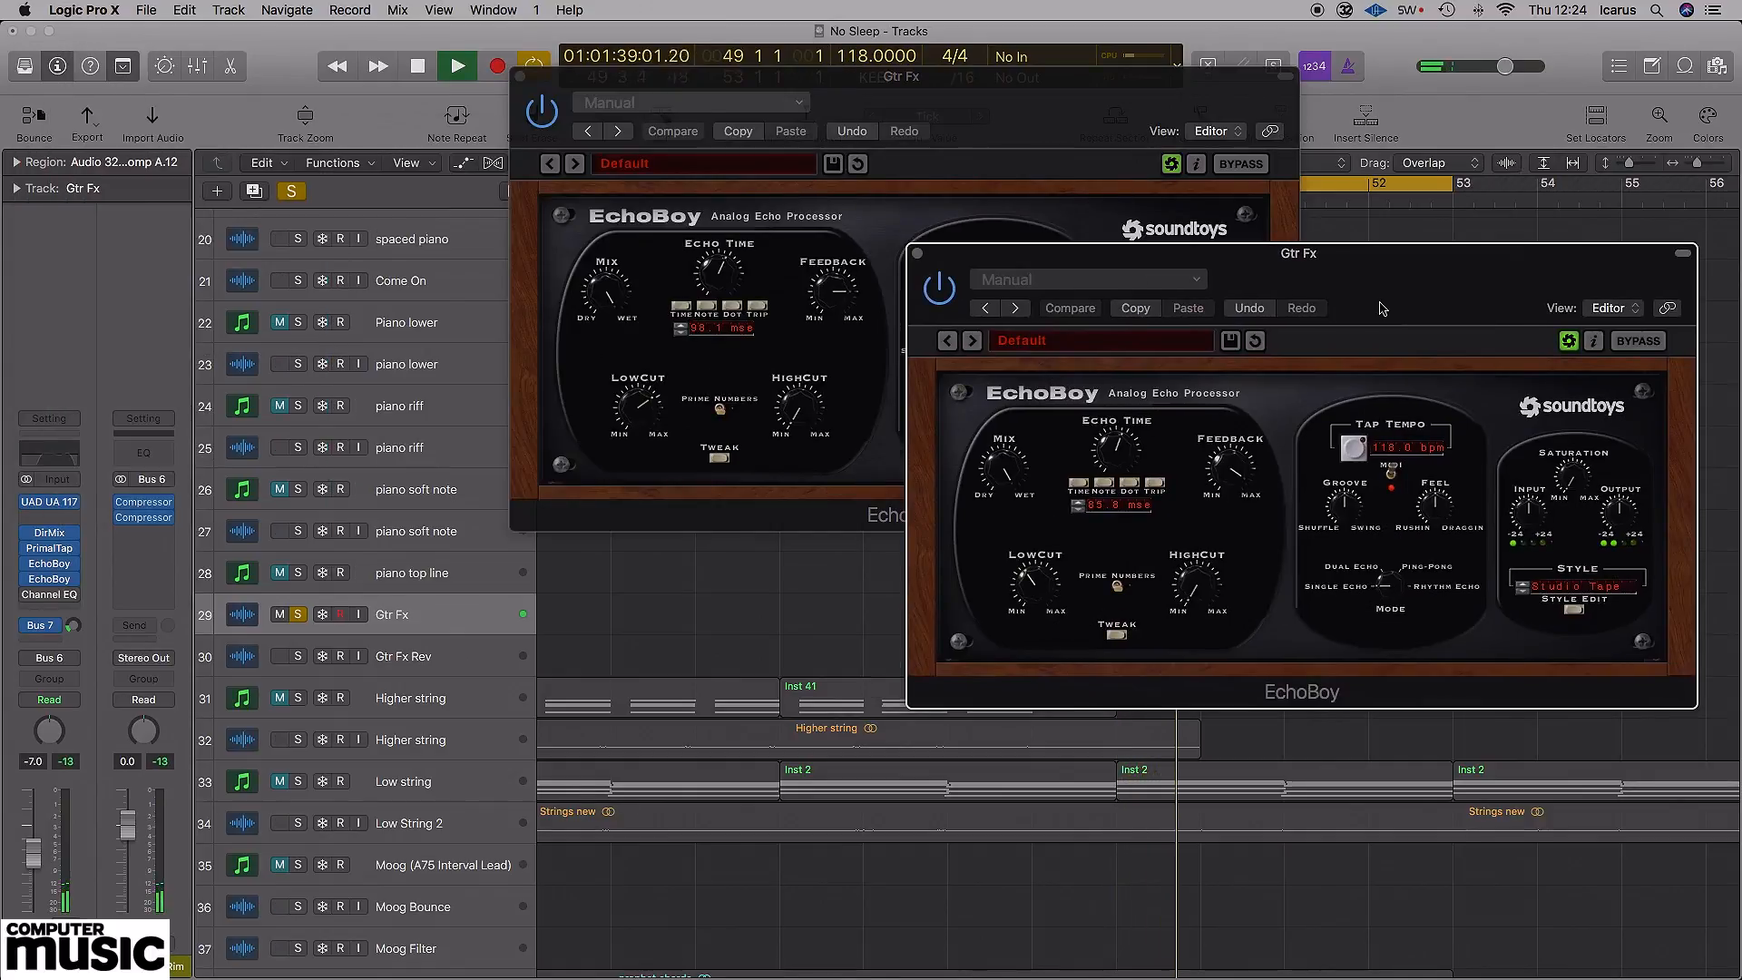
- Close both EchoBoy windows and review the Channel EQ on Gtr Fx, closing its window too
{"action": "left_click", "coordinate": [916, 255]}
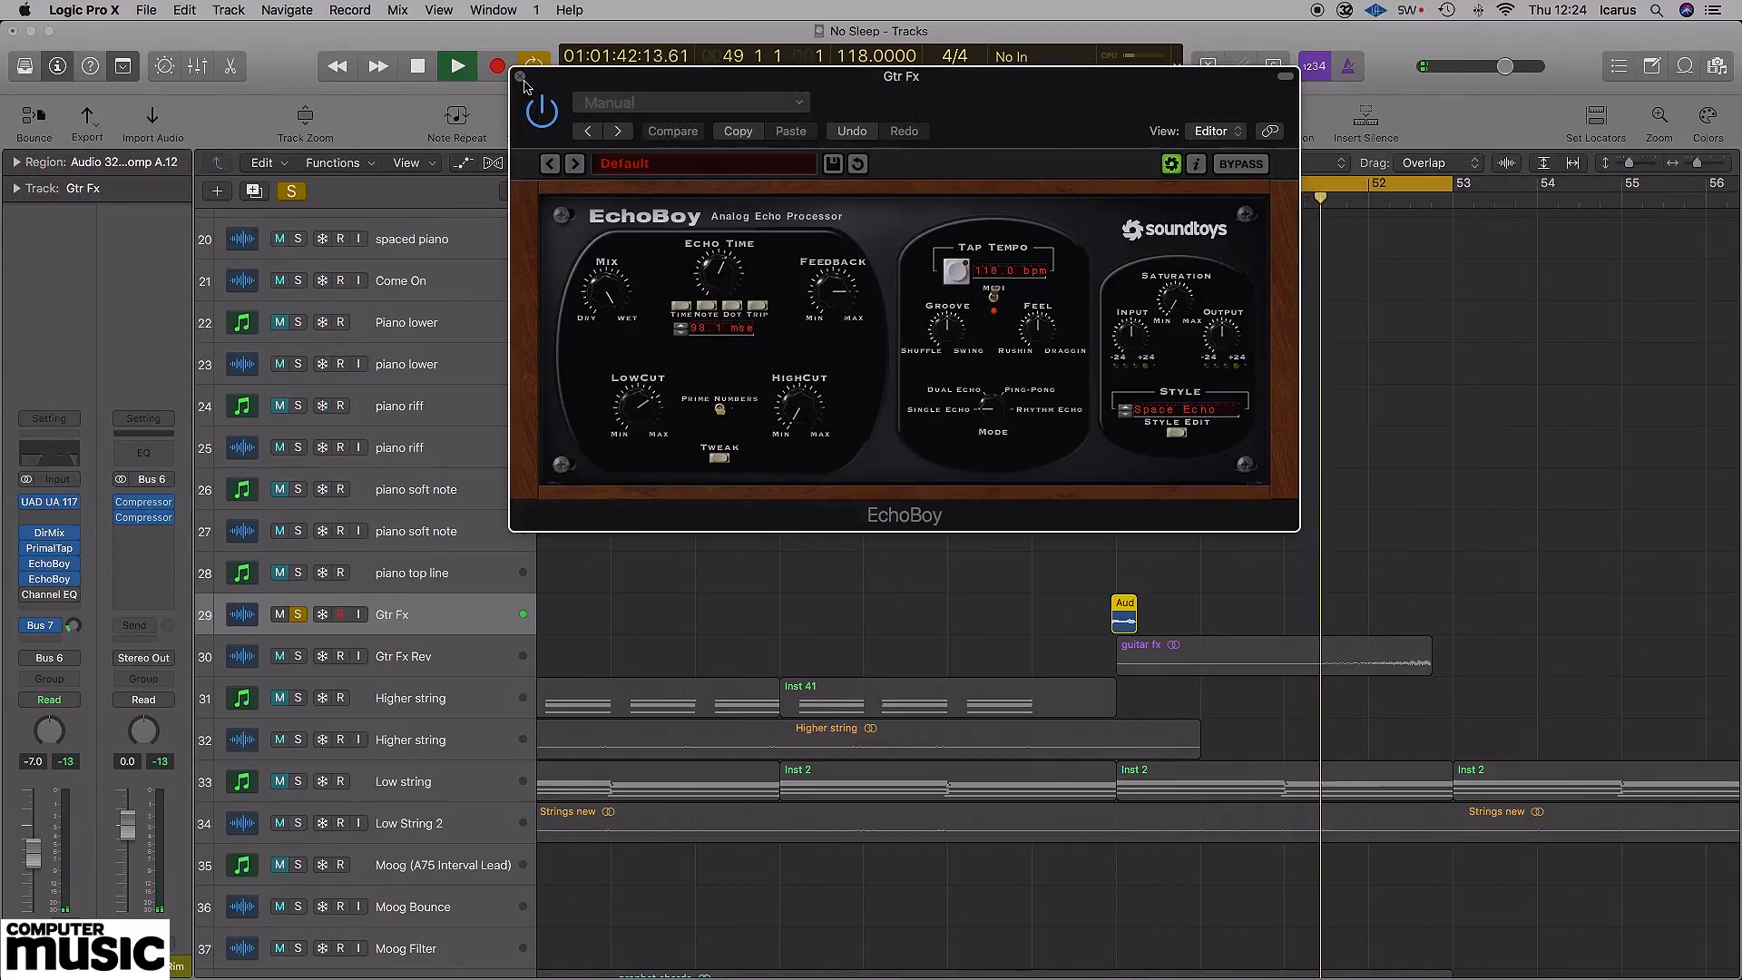
{"action": "left_click", "coordinate": [519, 76]}
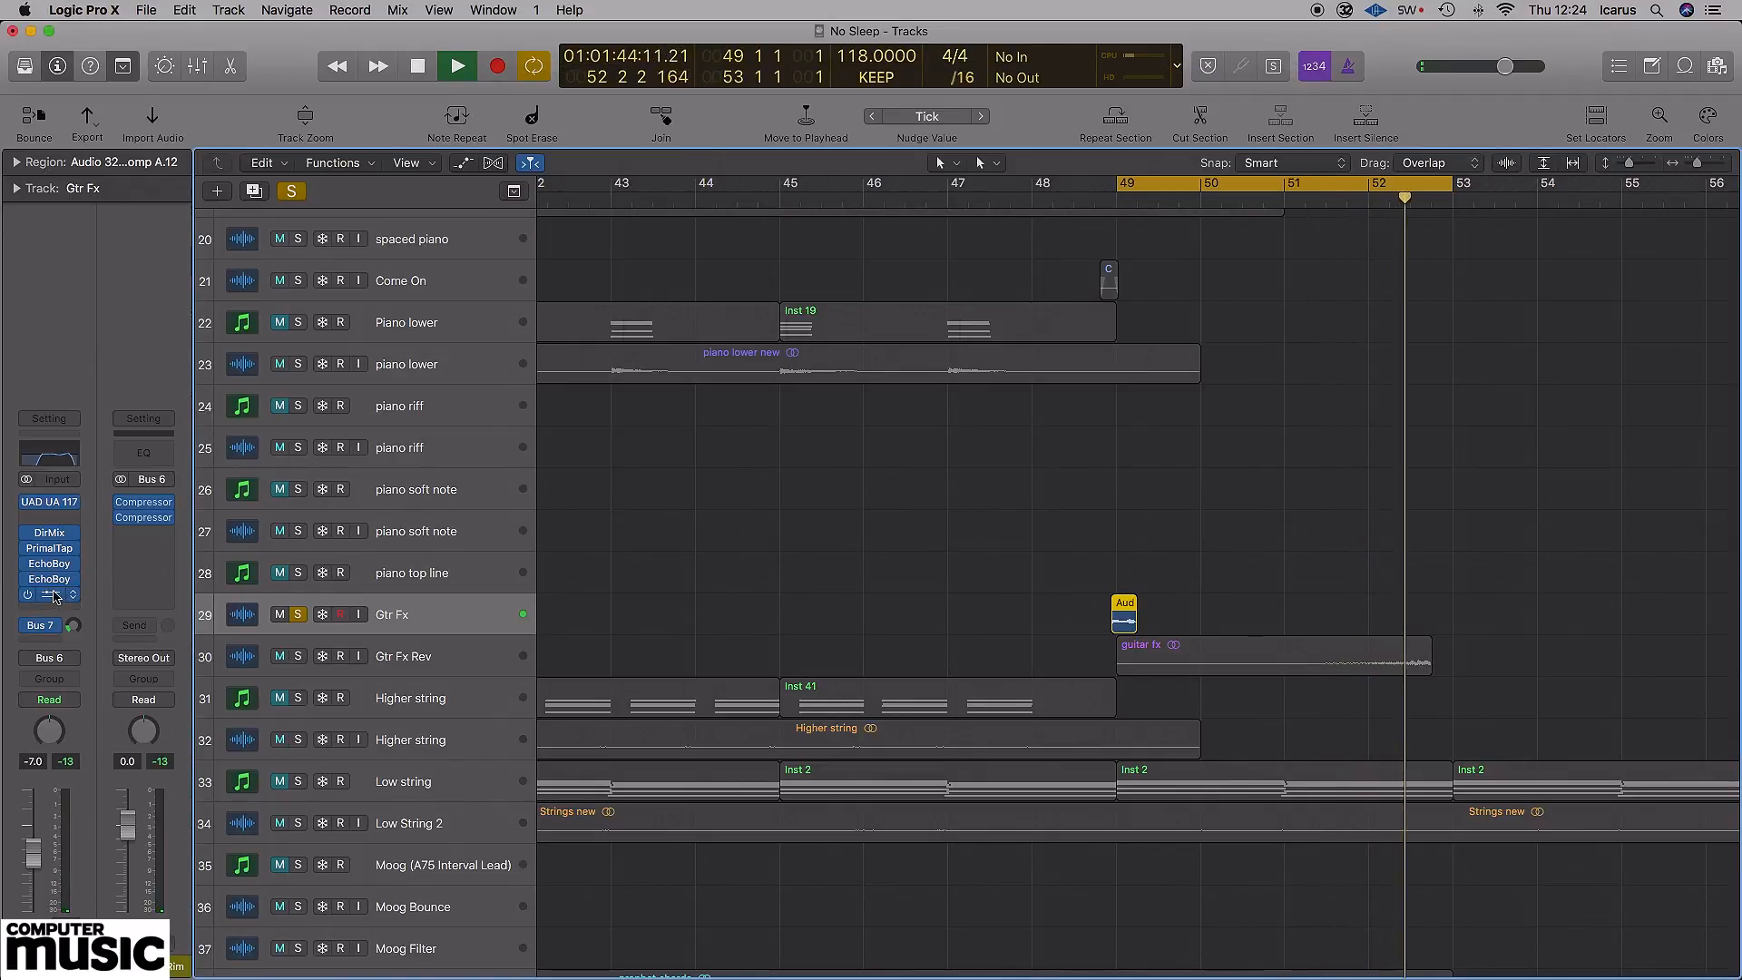
{"action": "left_click", "coordinate": [53, 595]}
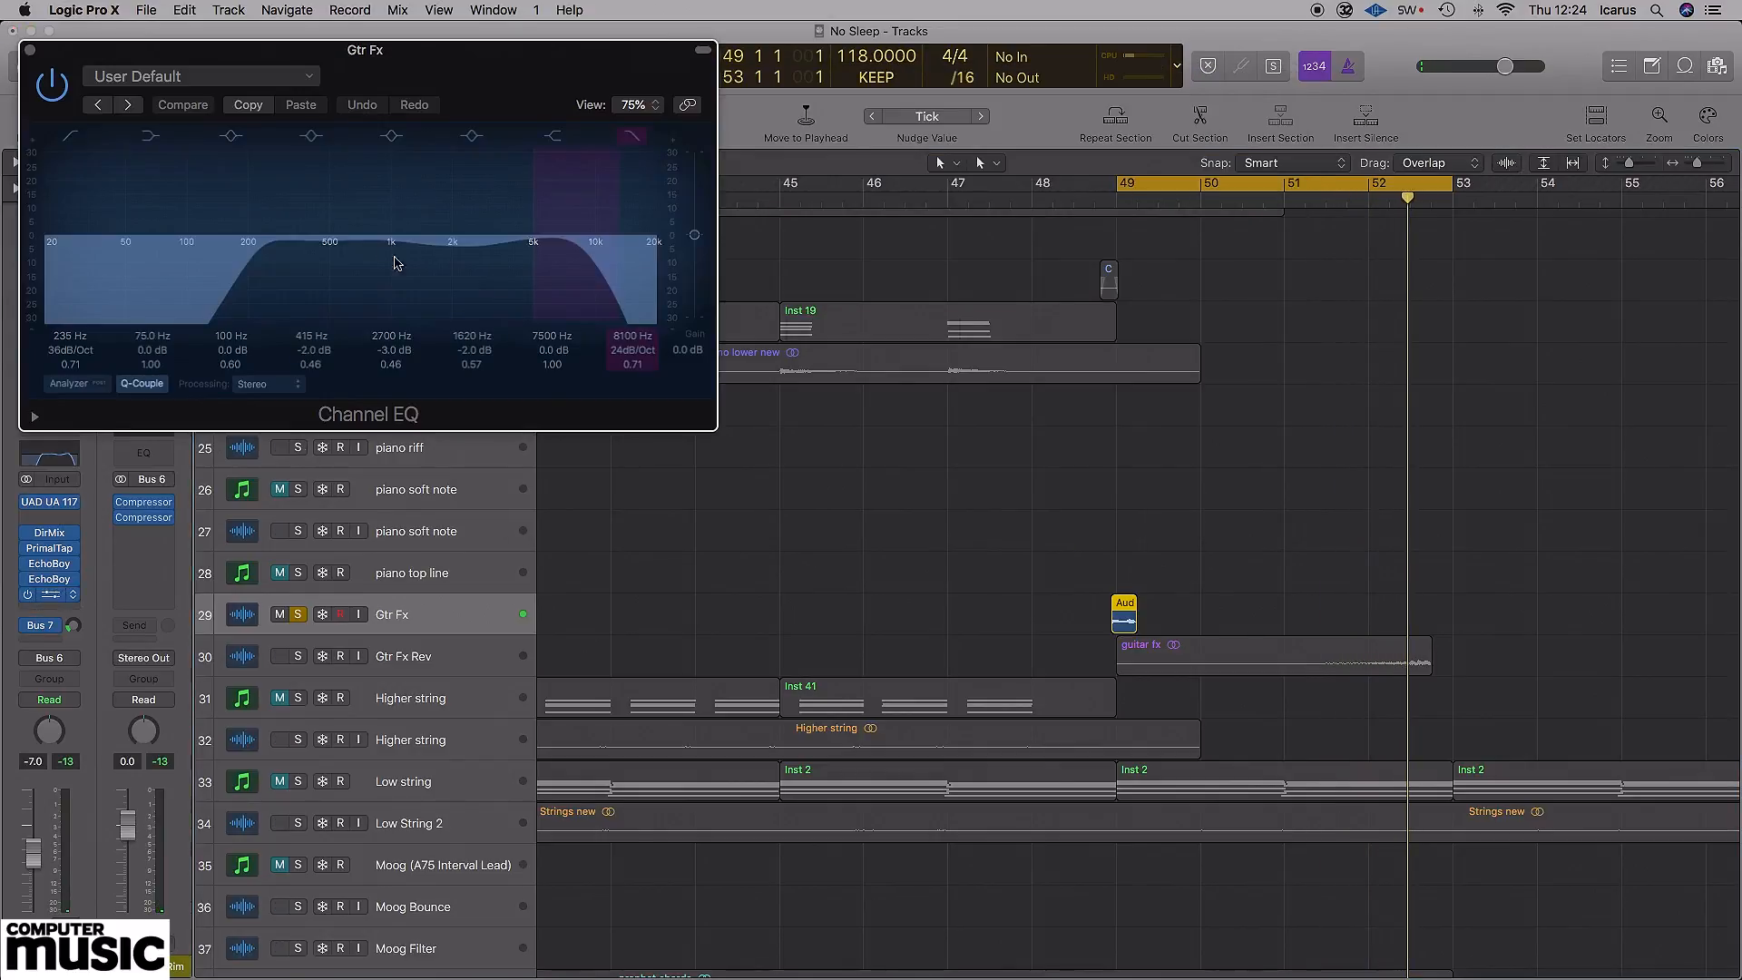
{"action": "left_click", "coordinate": [23, 45]}
- Open the Altiverb 7 reverb on the Bus 7 plate channel that Gtr Fx sends to
{"action": "left_click", "coordinate": [50, 628]}
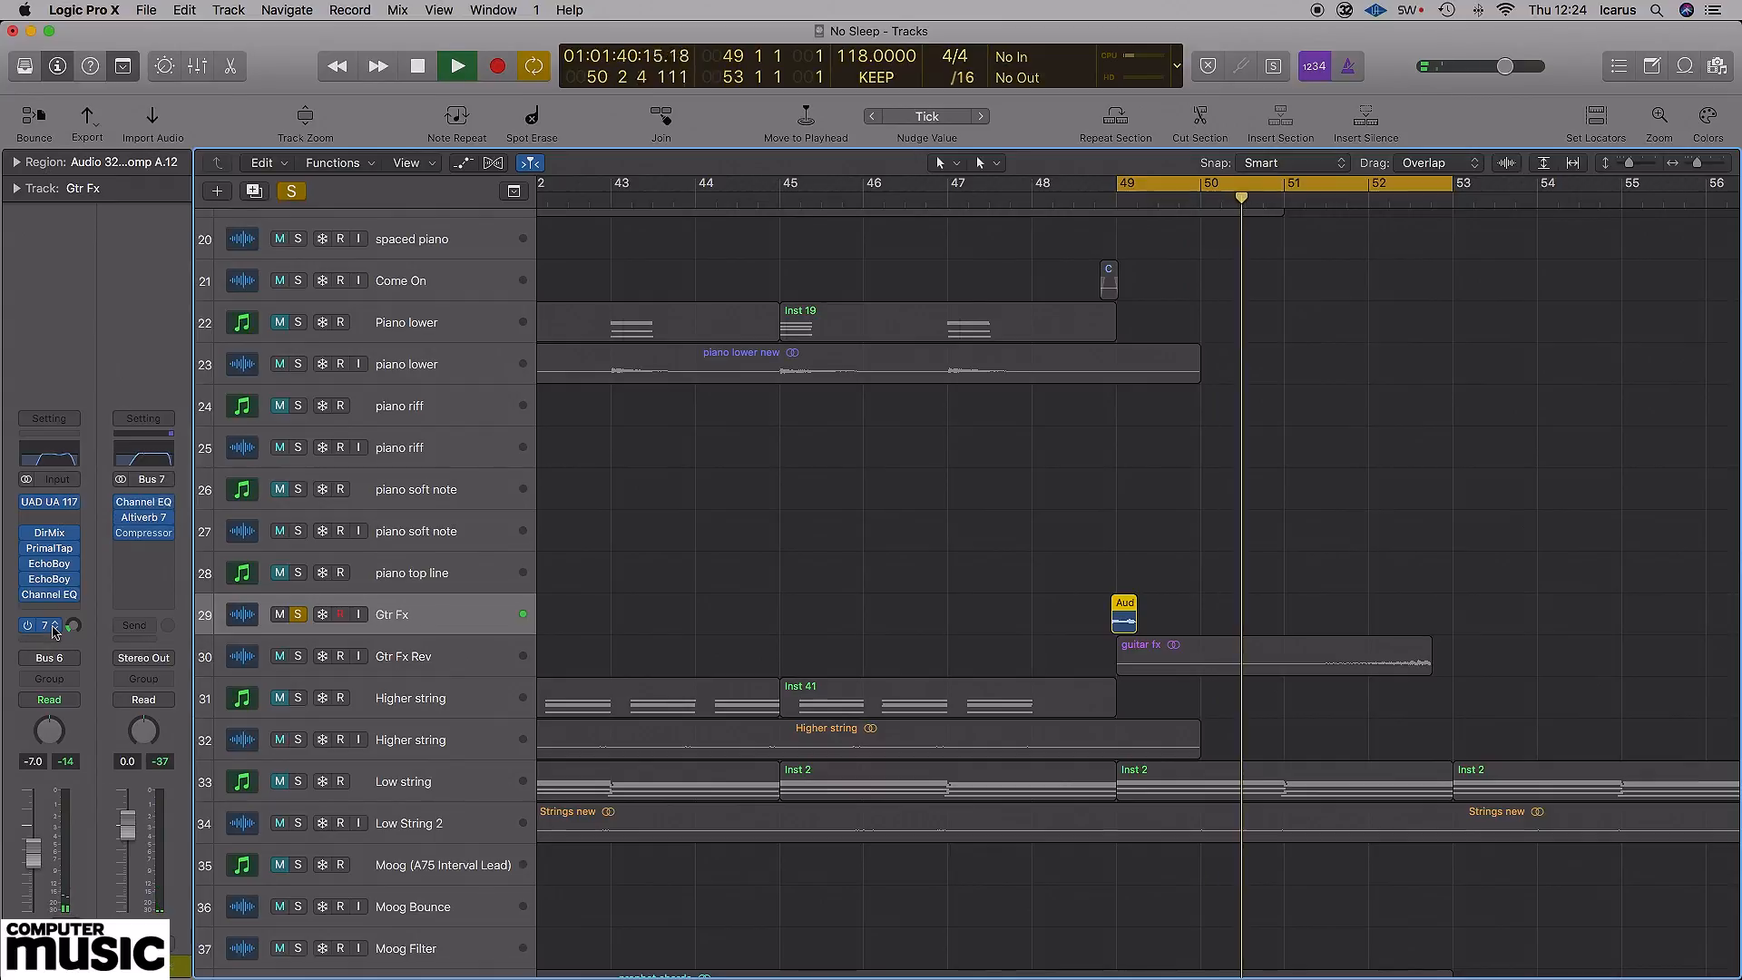
{"action": "left_click", "coordinate": [149, 521]}
{"action": "left_click", "coordinate": [146, 518]}
{"action": "left_click", "coordinate": [145, 518]}
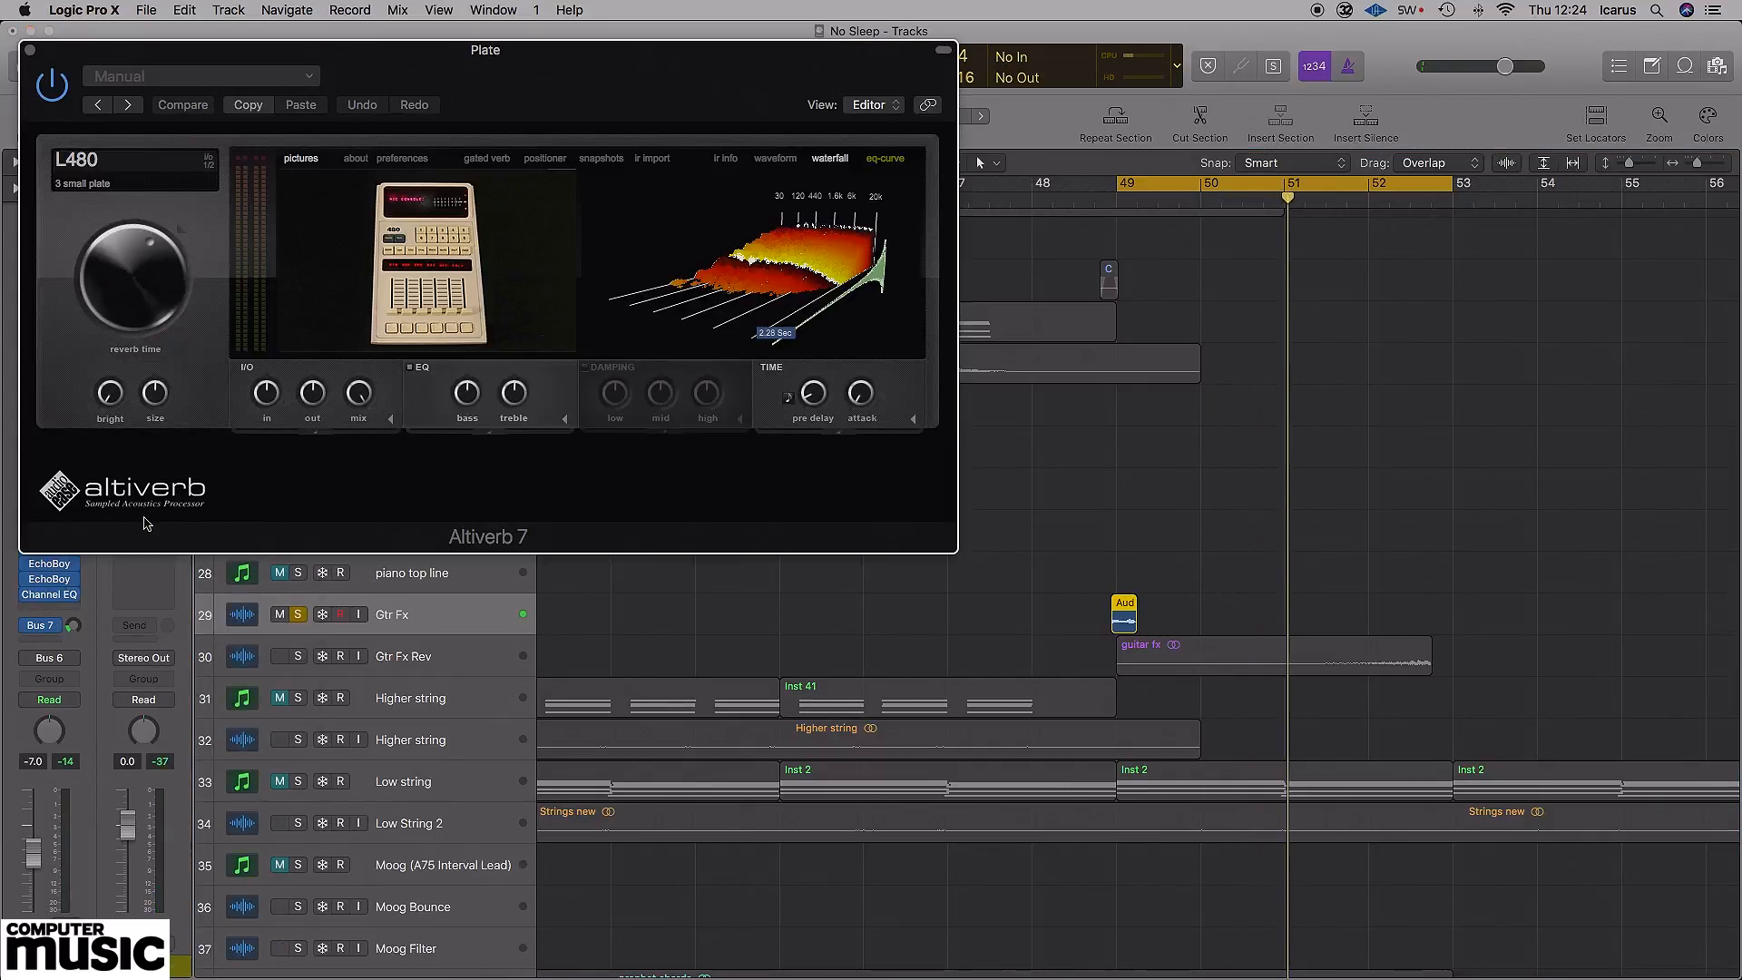
{"action": "left_click_drag", "start_coordinate": [626, 62], "coordinate": [1162, 181]}
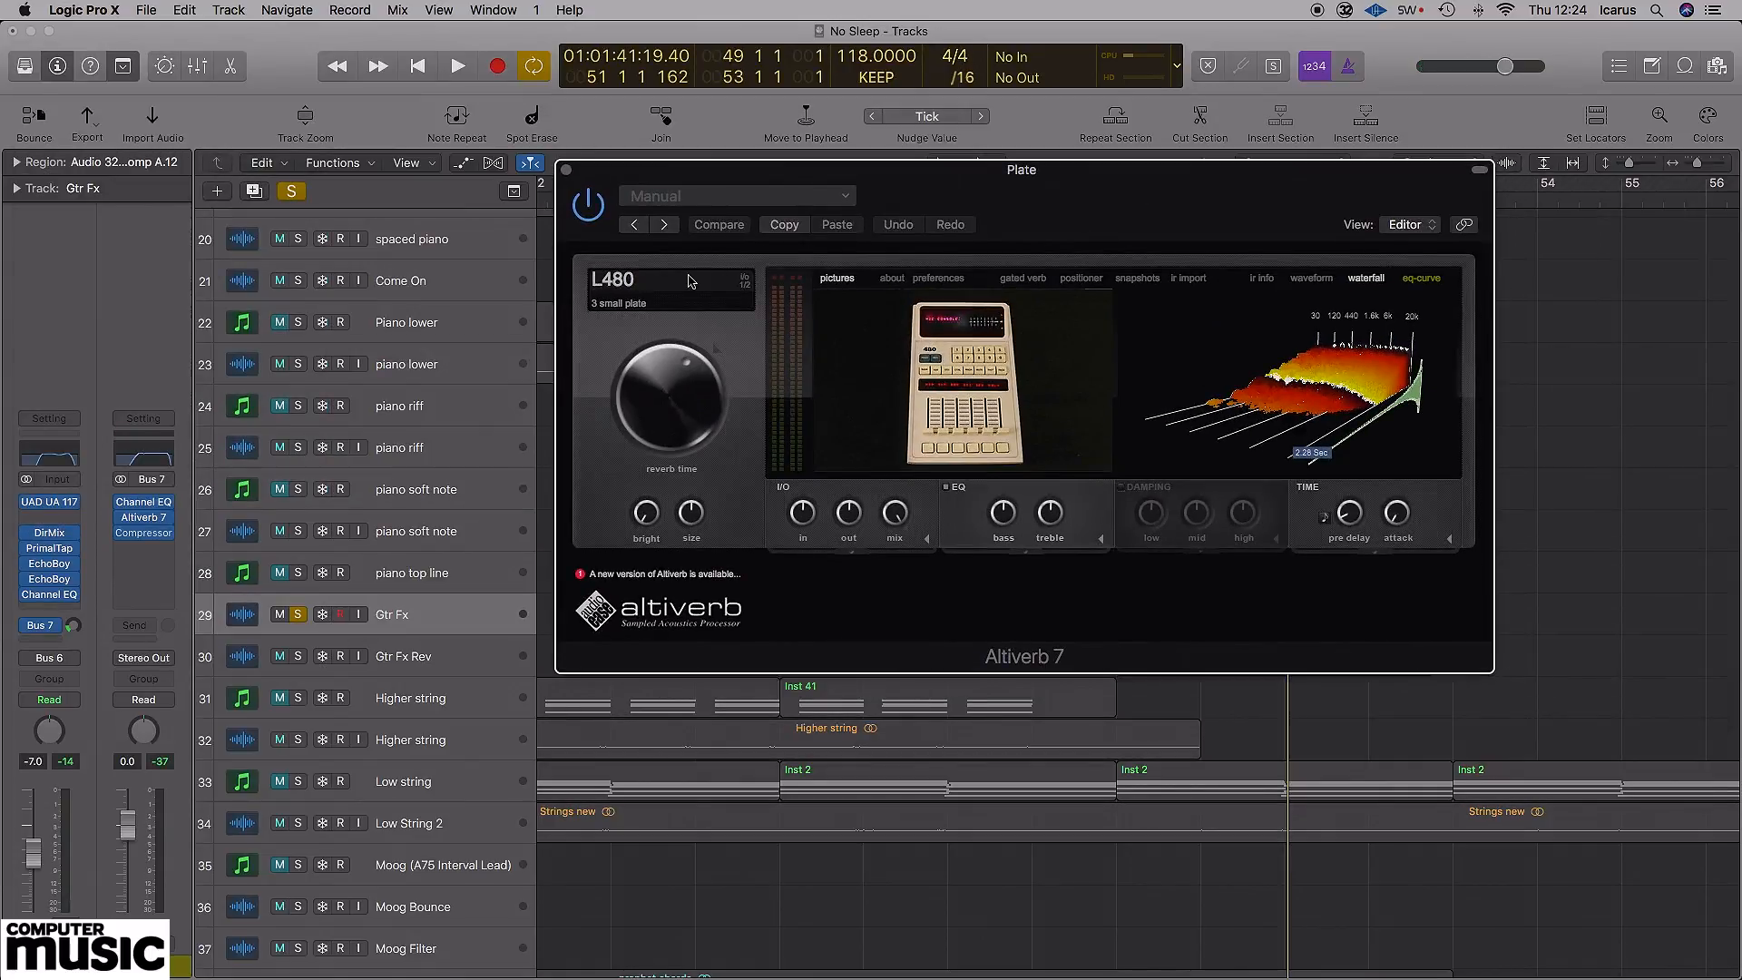
- Browse Altiverb's impulse responses in the plate, spring digital gear category
{"action": "left_click", "coordinate": [690, 281]}
{"action": "left_click", "coordinate": [960, 108]}
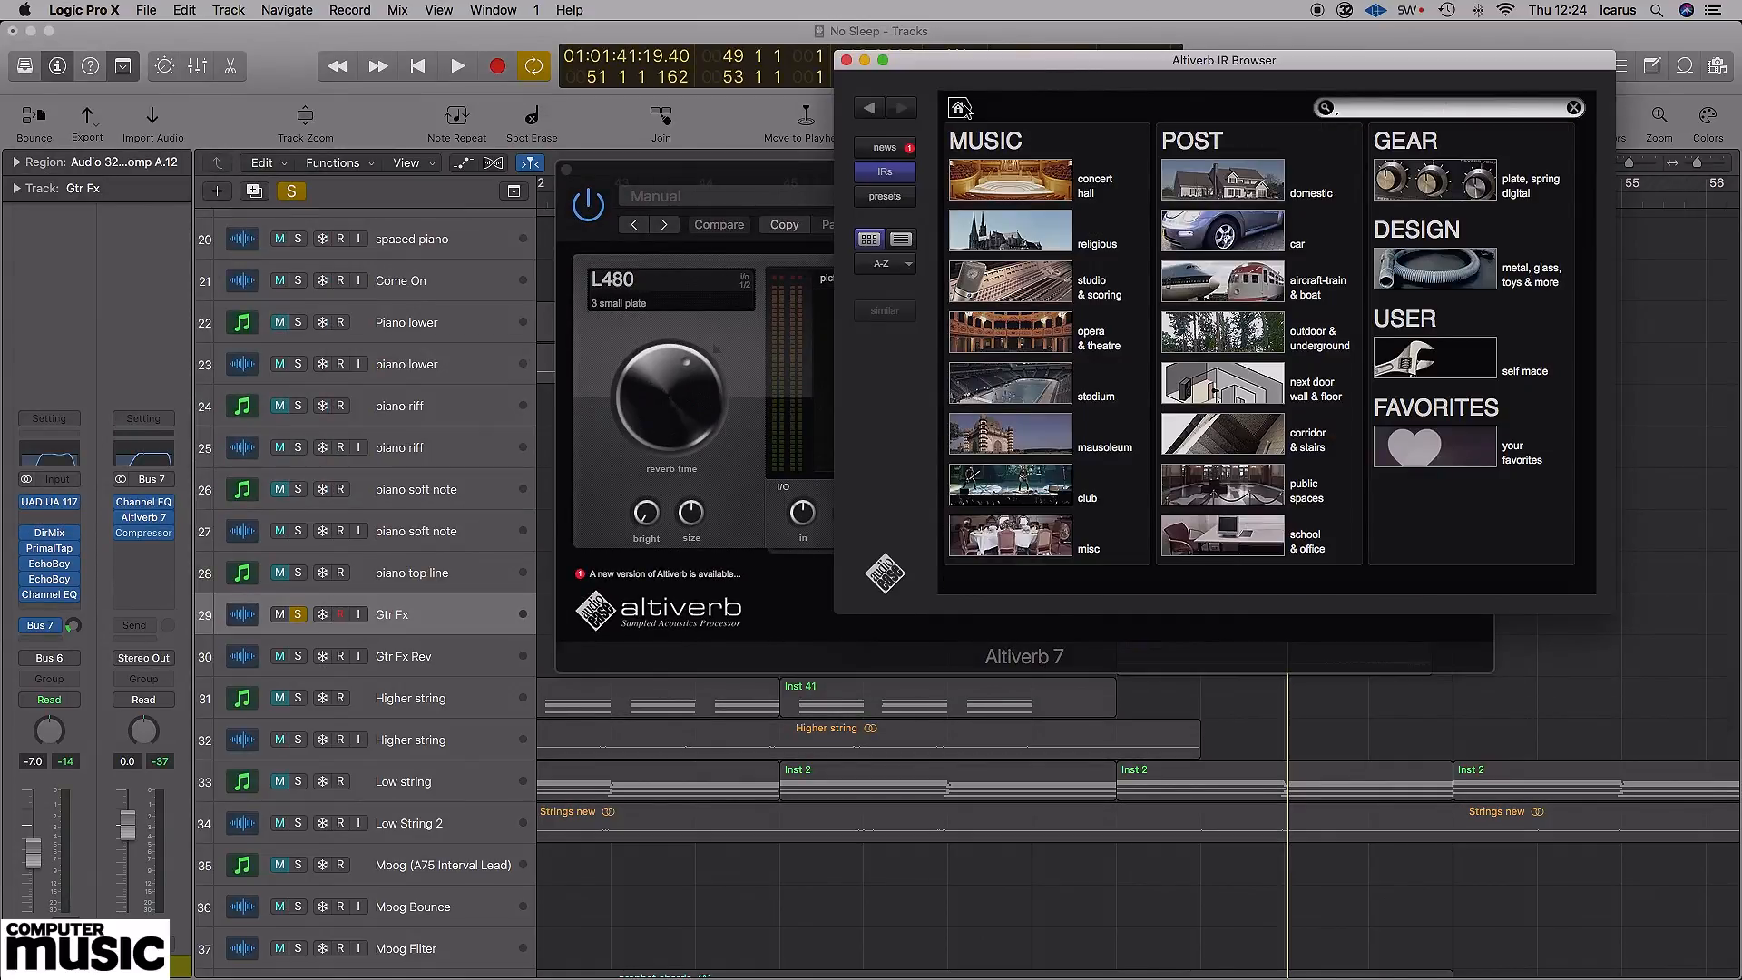
{"action": "left_click", "coordinate": [1386, 178]}
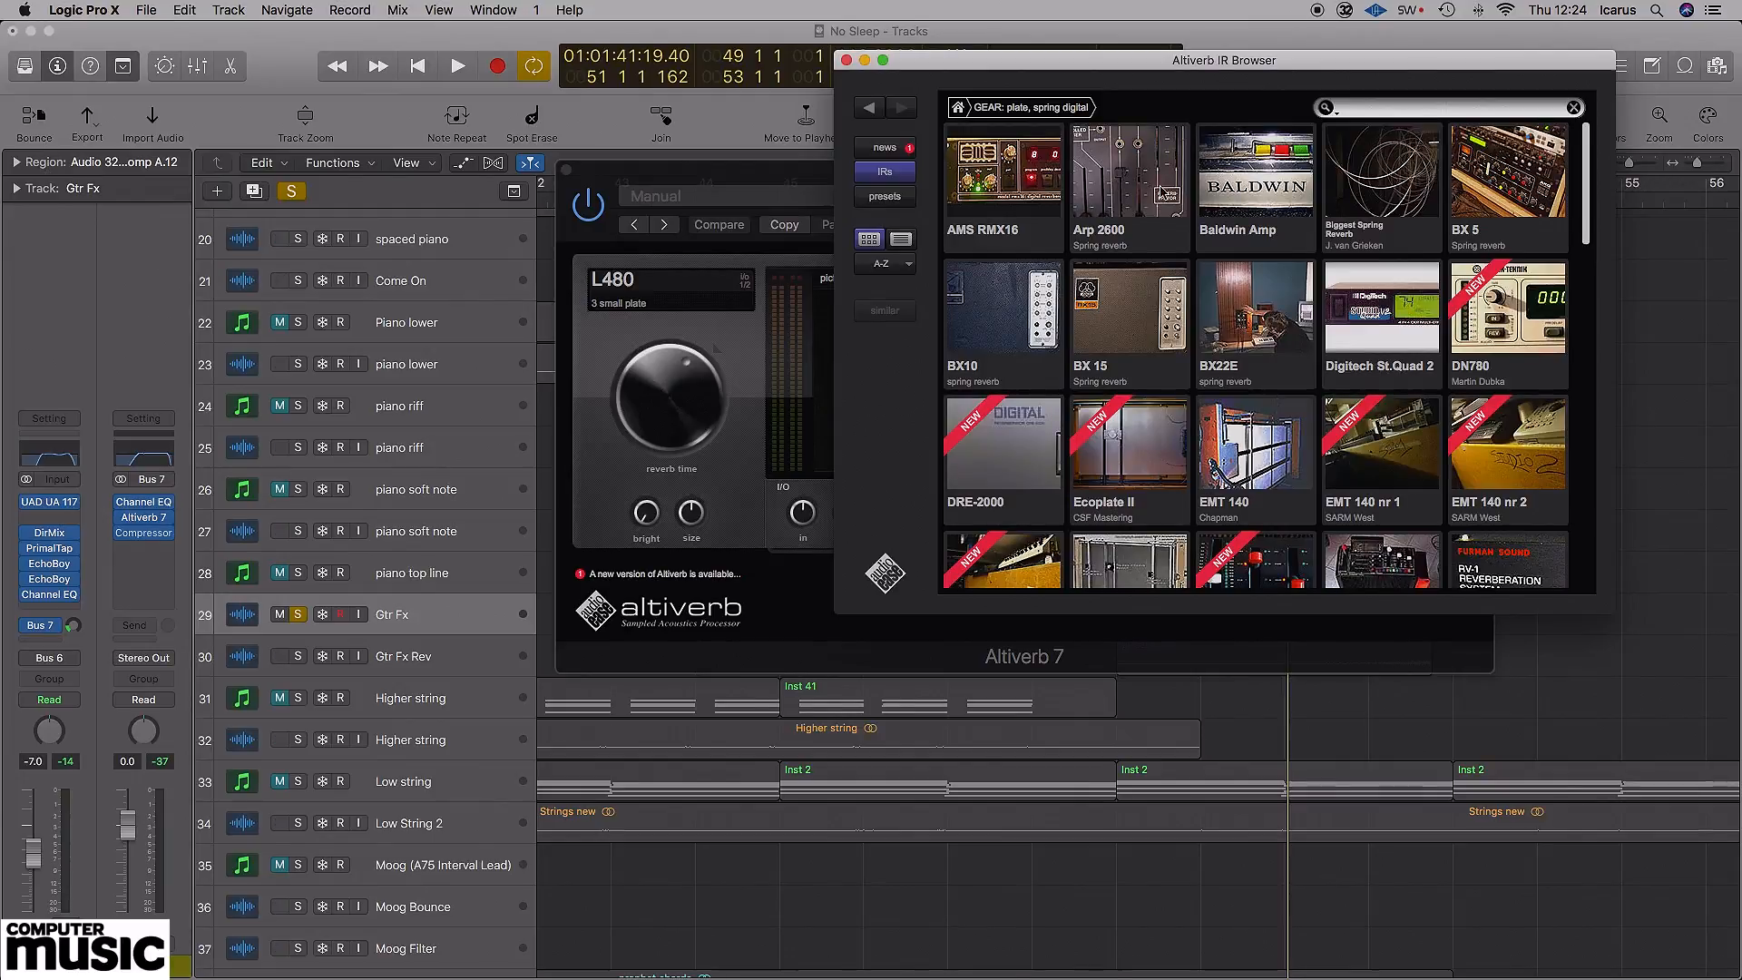
- Close Altiverb's impulse response browser and its plug-in window, then play back the soloed Gtr Fx track
{"action": "scroll", "coordinate": [1183, 220], "scroll_direction": "down", "scroll_amount": 3}
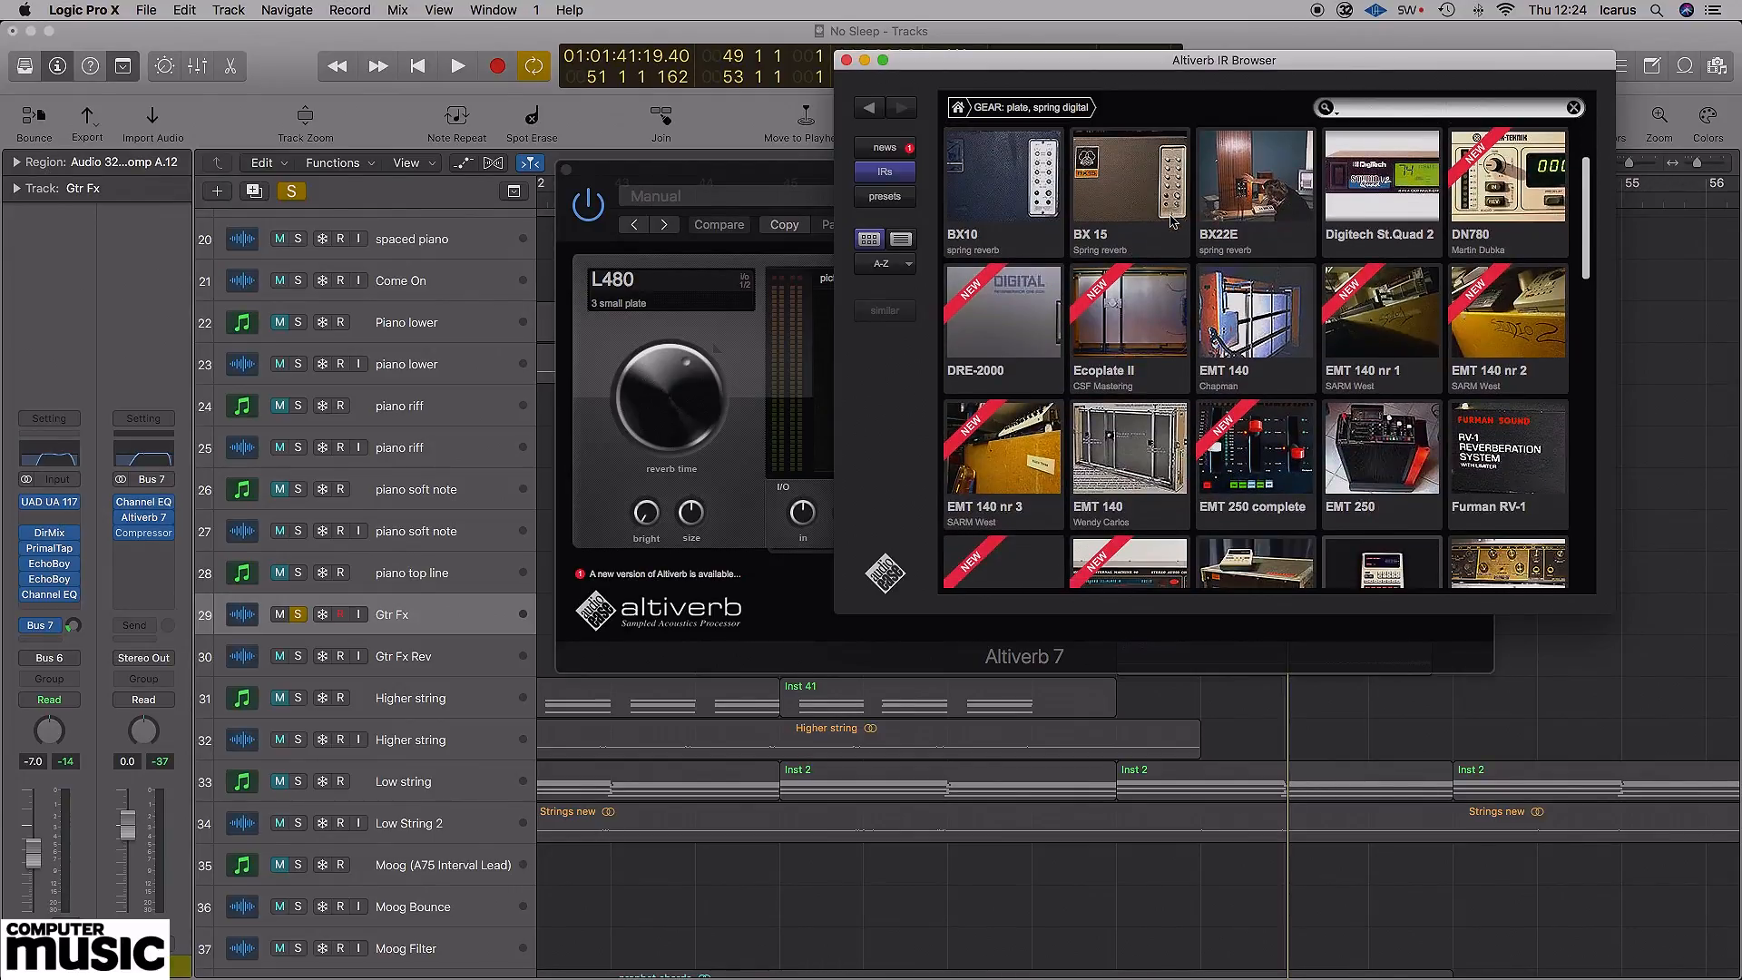
{"action": "left_click", "coordinate": [847, 61]}
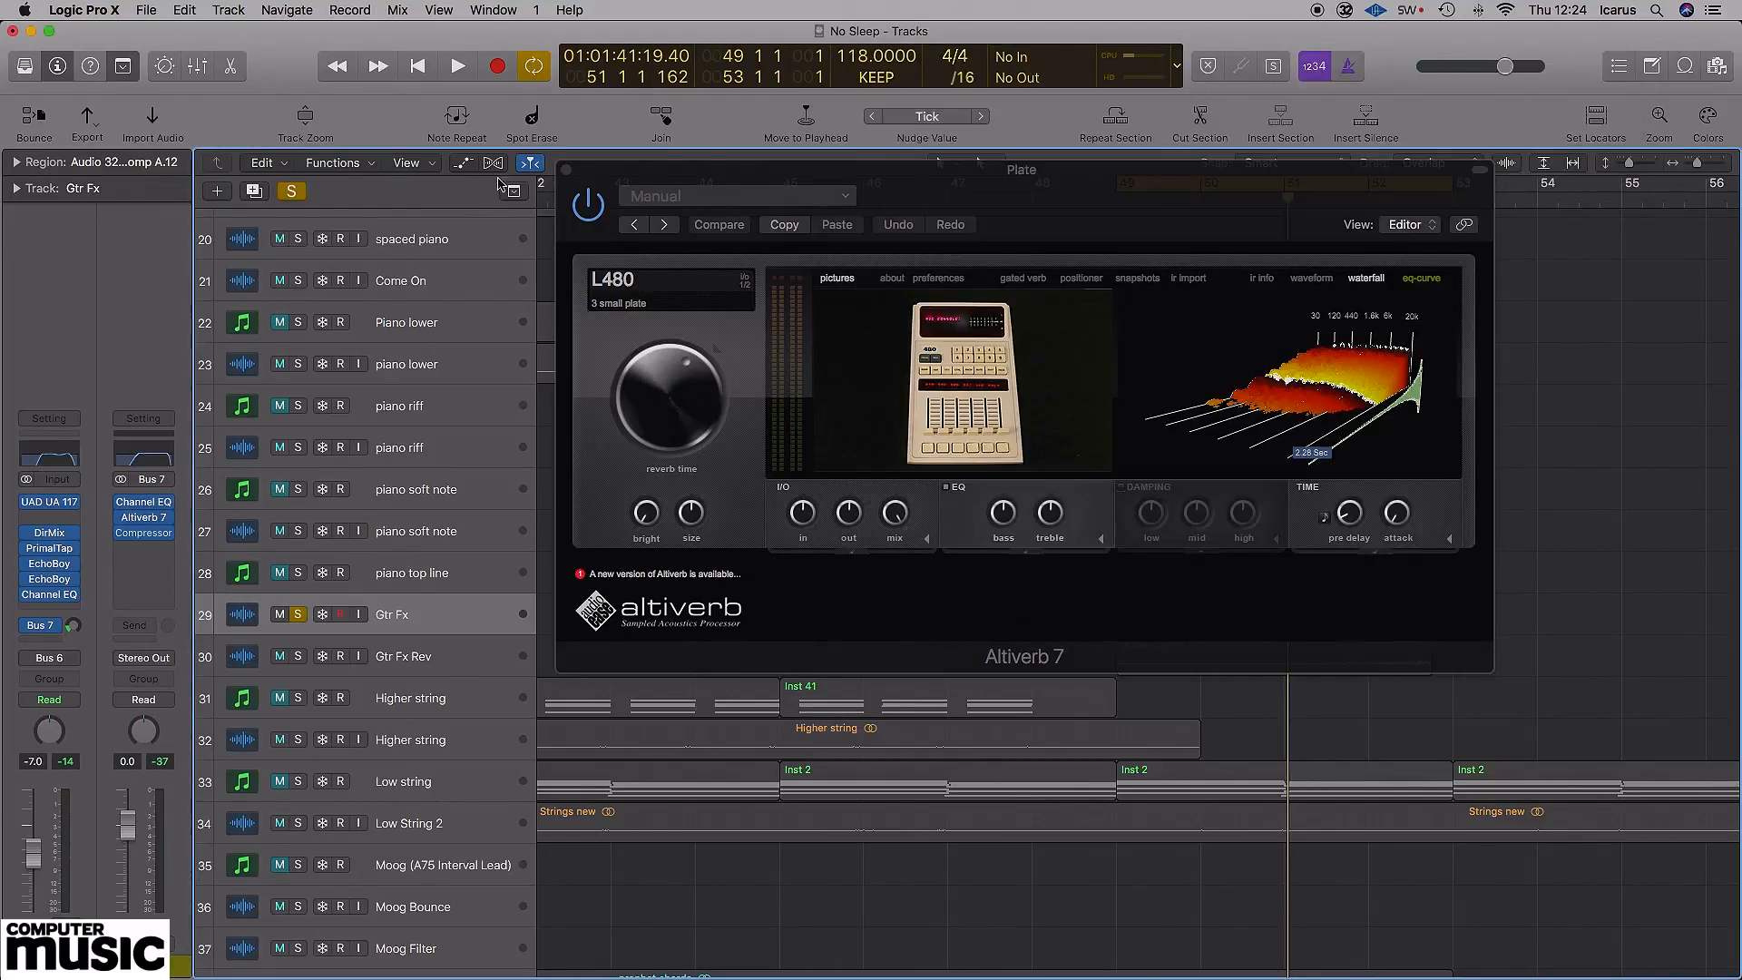
{"action": "left_click", "coordinate": [565, 172]}
{"action": "key", "text": "space"}
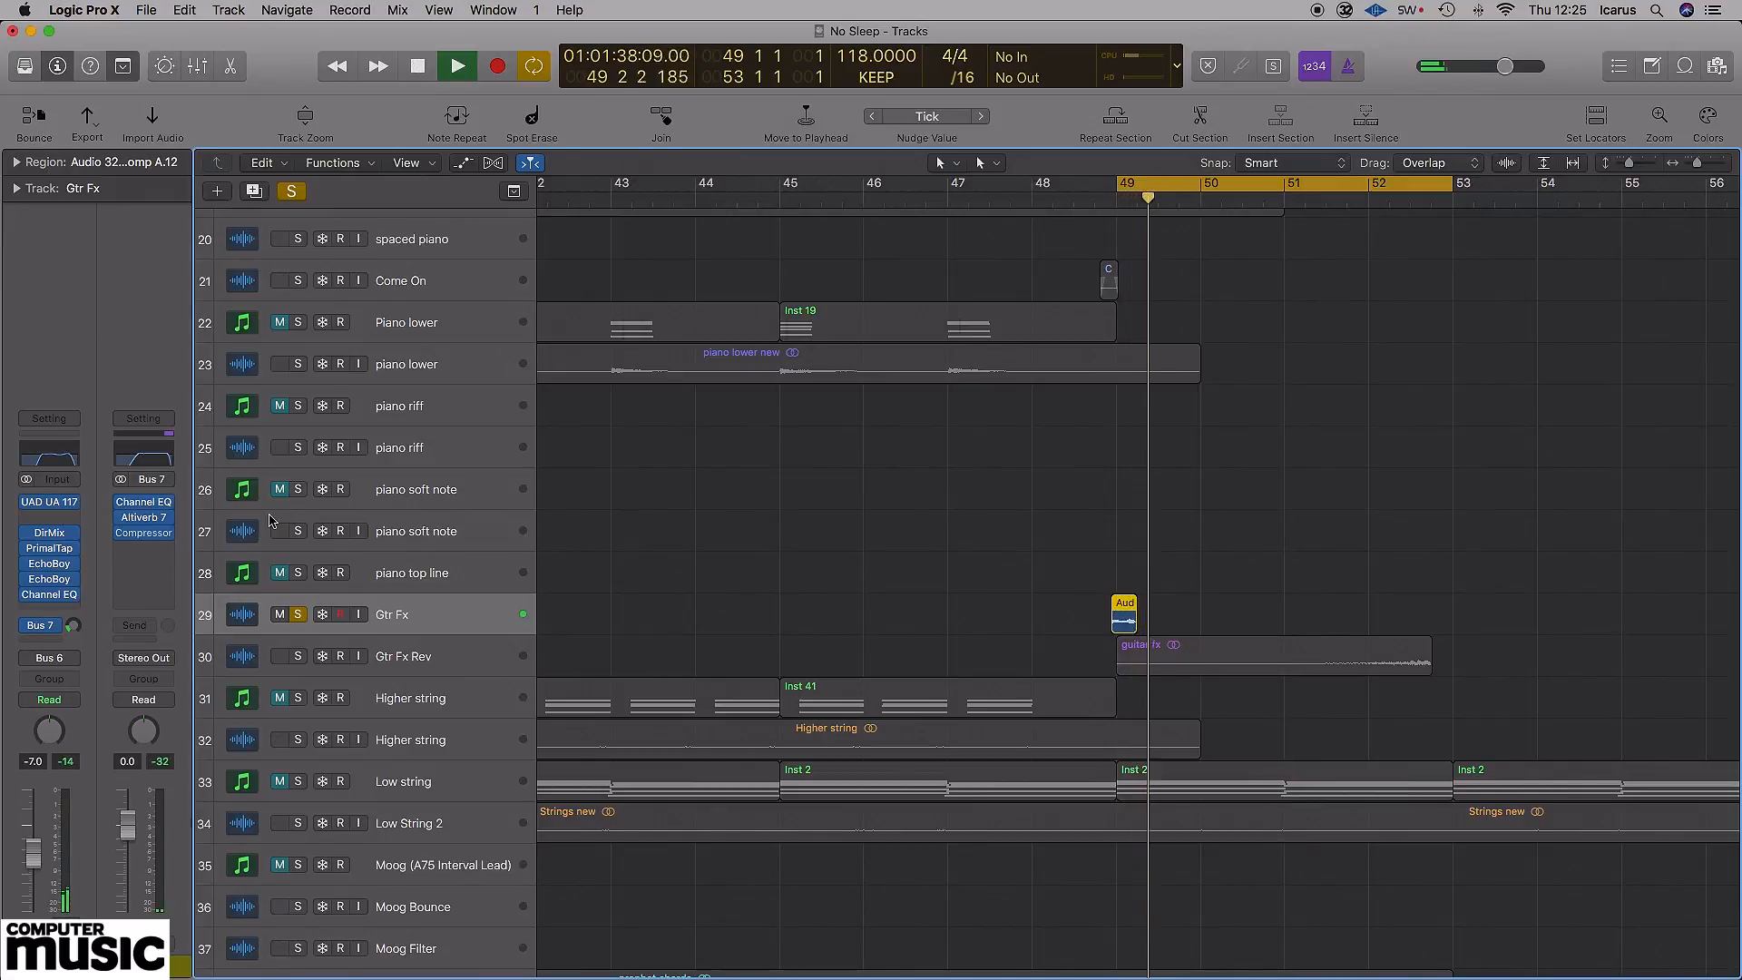
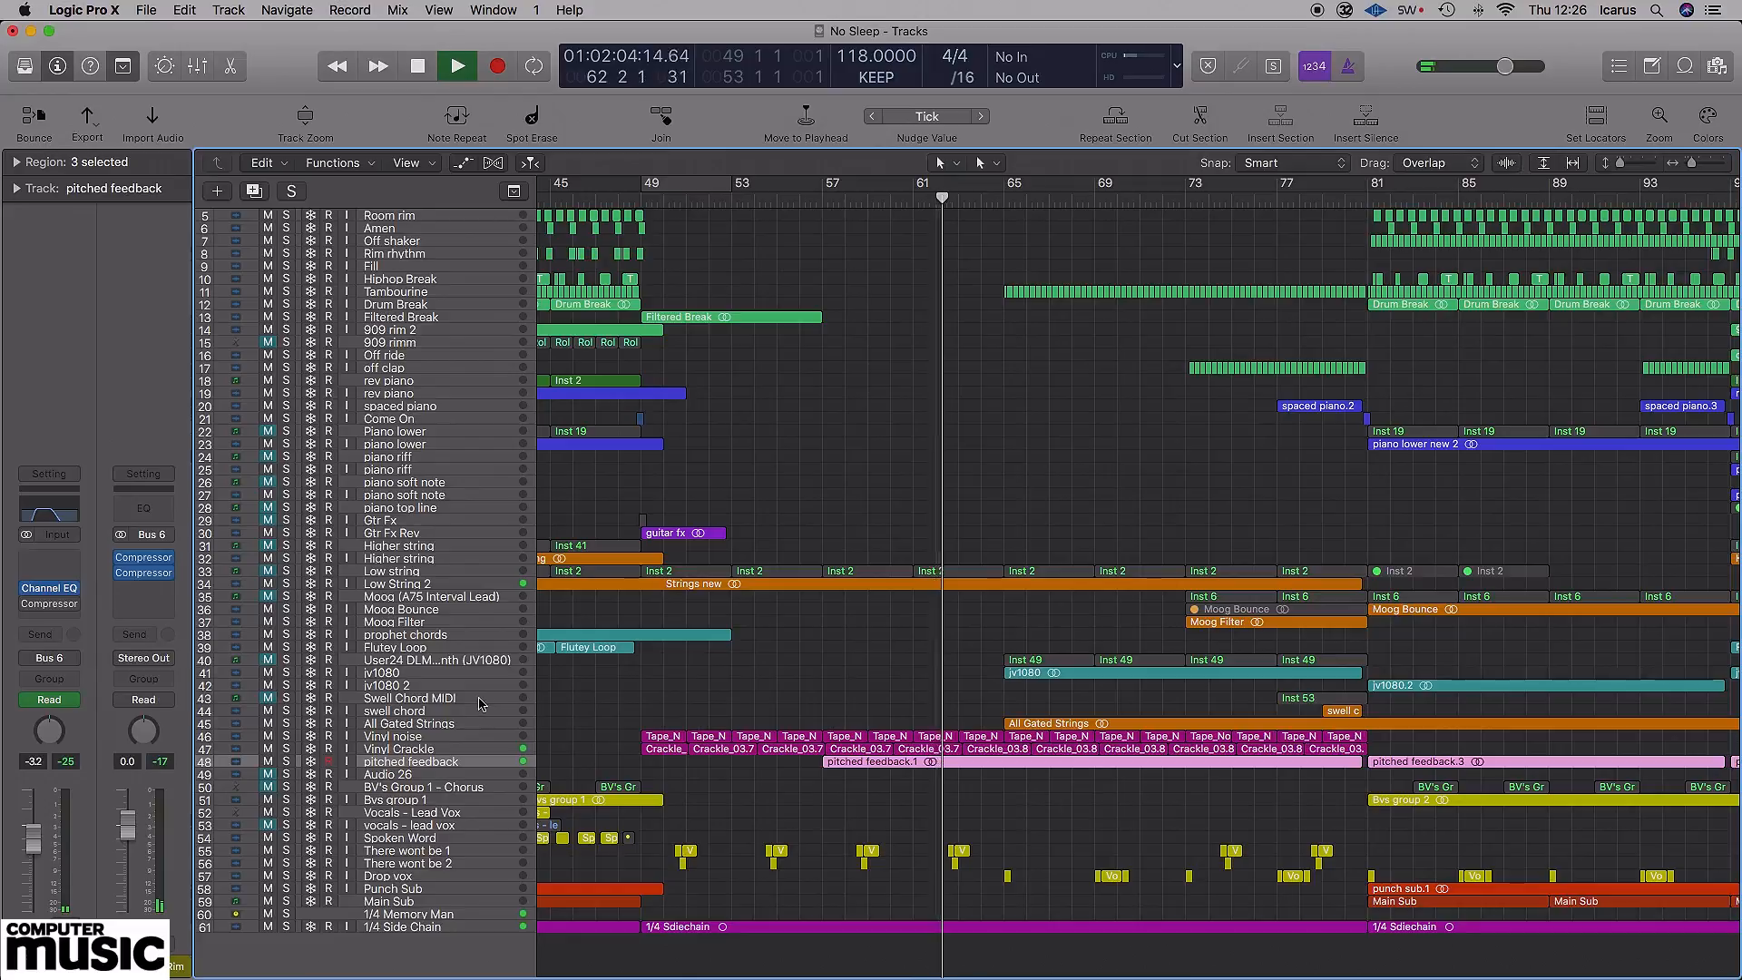
- Show the track automation and go to the Filtered Break track among the drum tracks
{"action": "key", "text": "super+Down"}
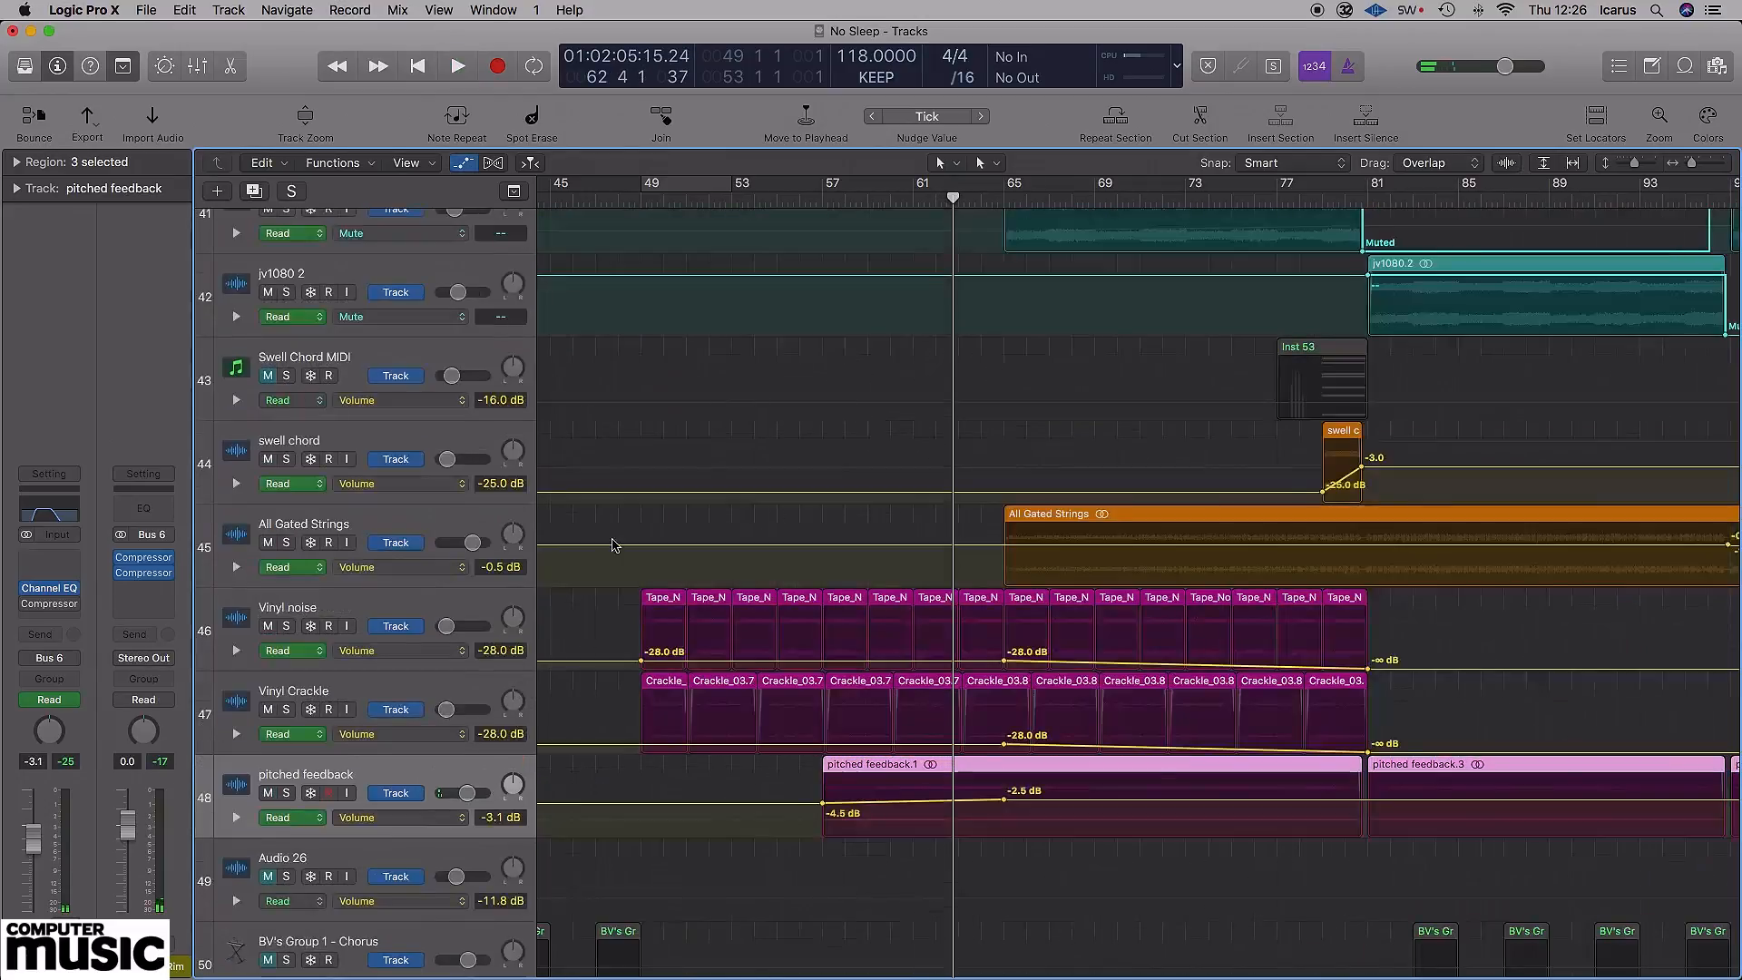
{"action": "scroll", "coordinate": [614, 545], "scroll_direction": "left", "scroll_amount": 4}
{"action": "scroll", "coordinate": [614, 546], "scroll_direction": "up", "scroll_amount": 16}
{"action": "scroll", "coordinate": [614, 545], "scroll_direction": "up", "scroll_amount": 5}
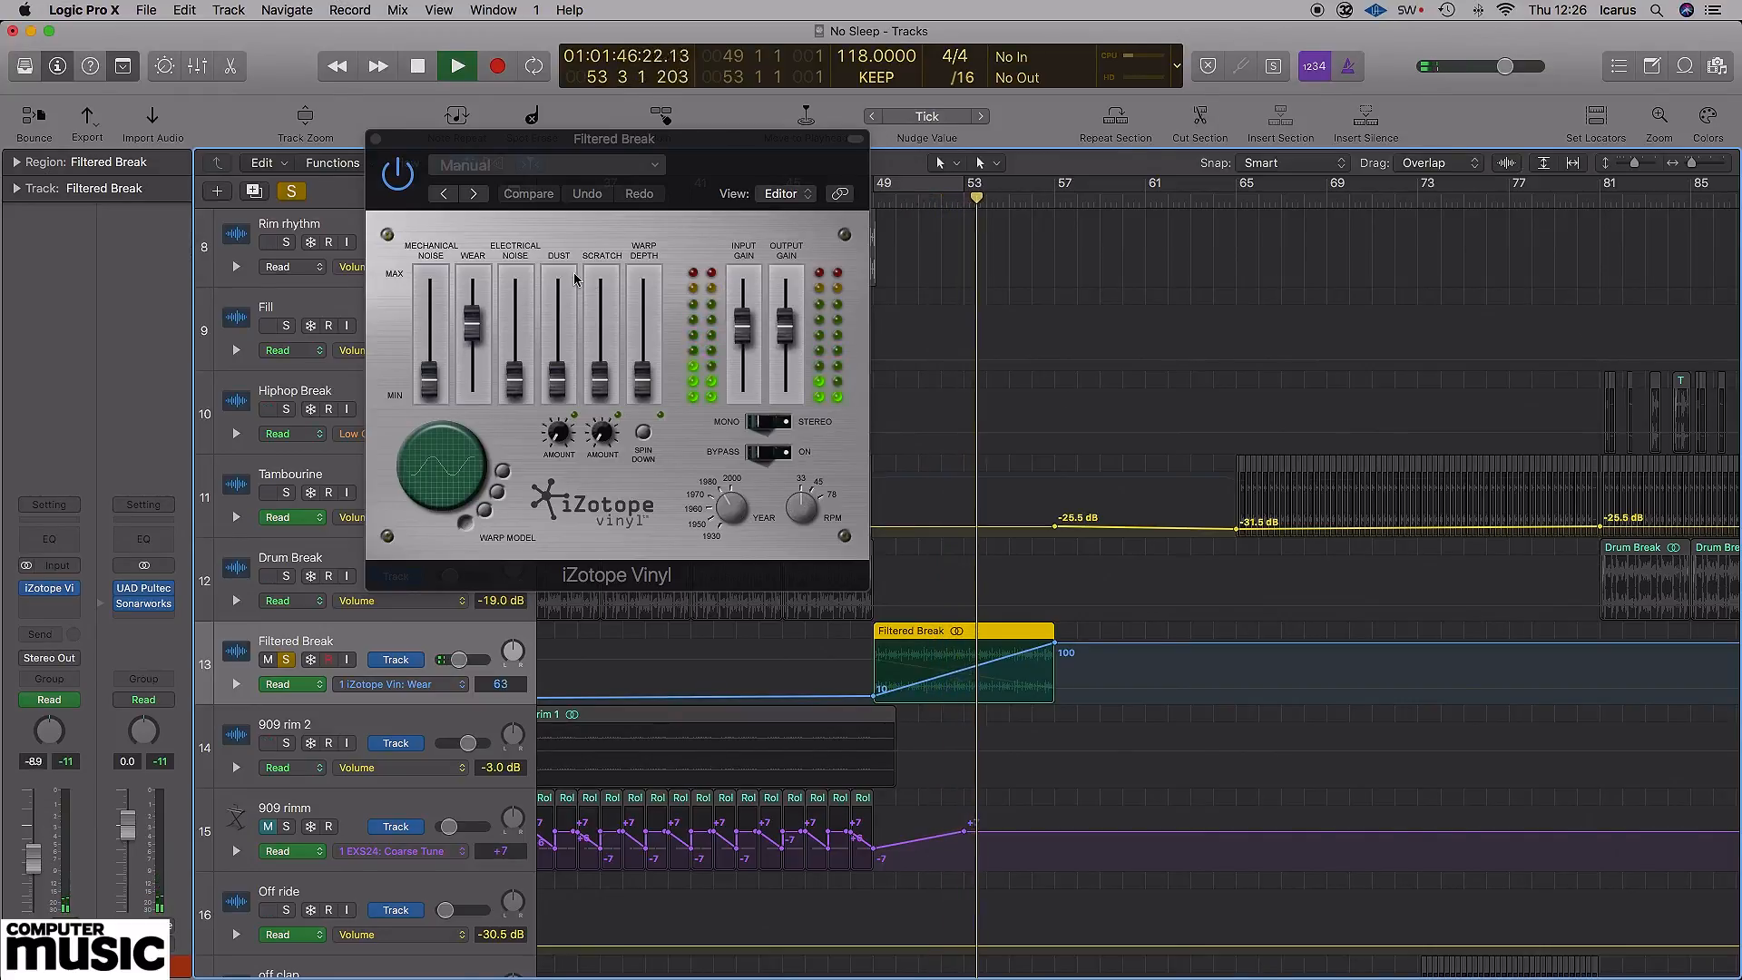
- Close the iZotope Vinyl window, unsolo the Filtered Break track and hide the track automation
{"action": "left_click", "coordinate": [376, 139]}
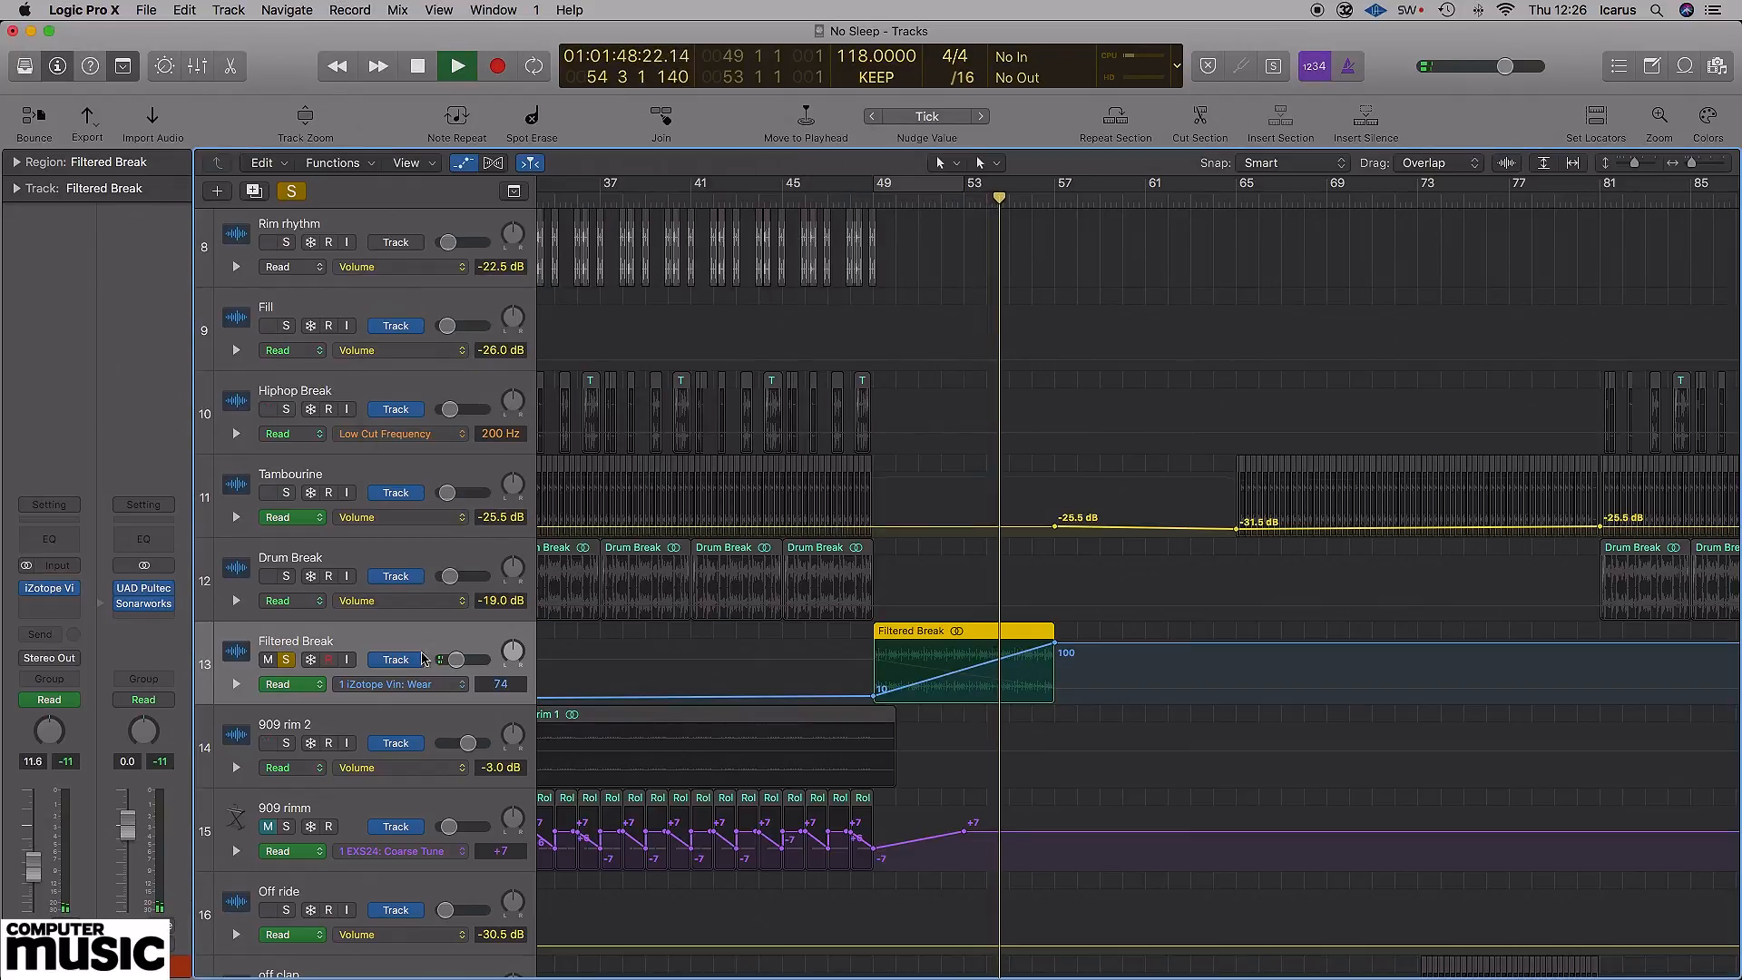
{"action": "left_click", "coordinate": [287, 662]}
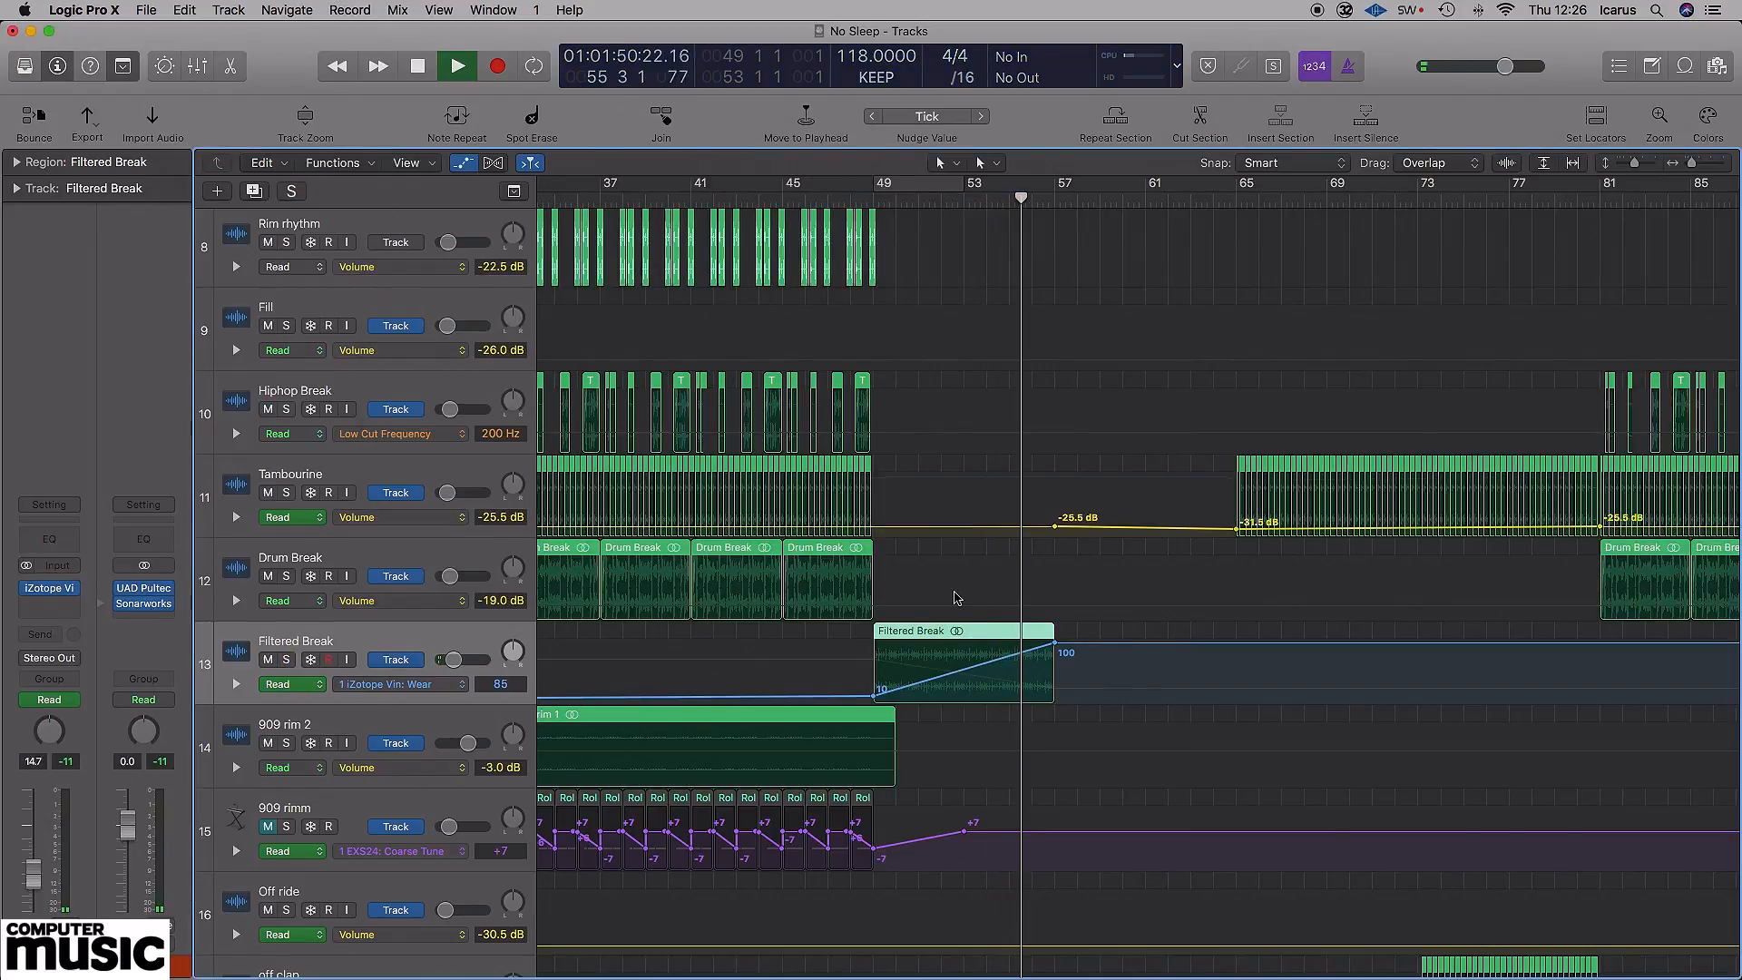
{"action": "scroll", "coordinate": [954, 599], "scroll_direction": "down", "scroll_amount": 15}
{"action": "key", "text": "a"}
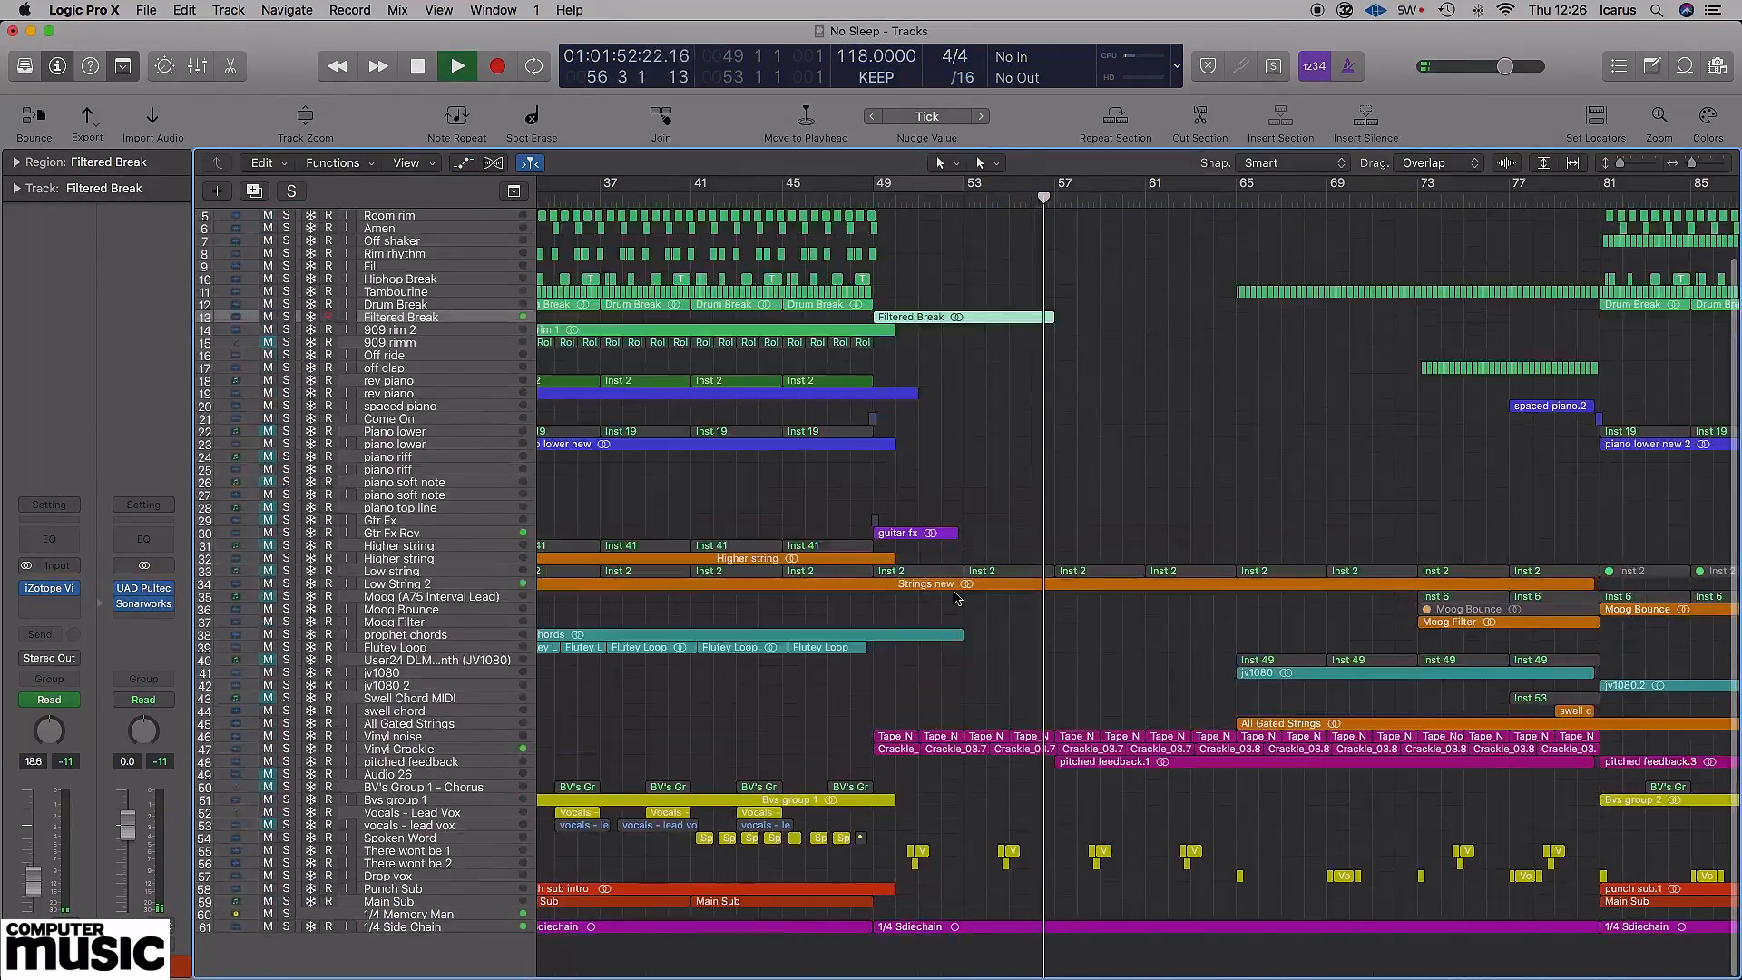
- Go through the breakdown during playback, selecting the Low String 2, pitched feedback, Vinyl Crackle and jv1080 tracks in turn
{"action": "scroll", "coordinate": [957, 596], "scroll_direction": "right", "scroll_amount": 3}
{"action": "left_click", "coordinate": [456, 586]}
{"action": "scroll", "coordinate": [950, 527], "scroll_direction": "right", "scroll_amount": 3}
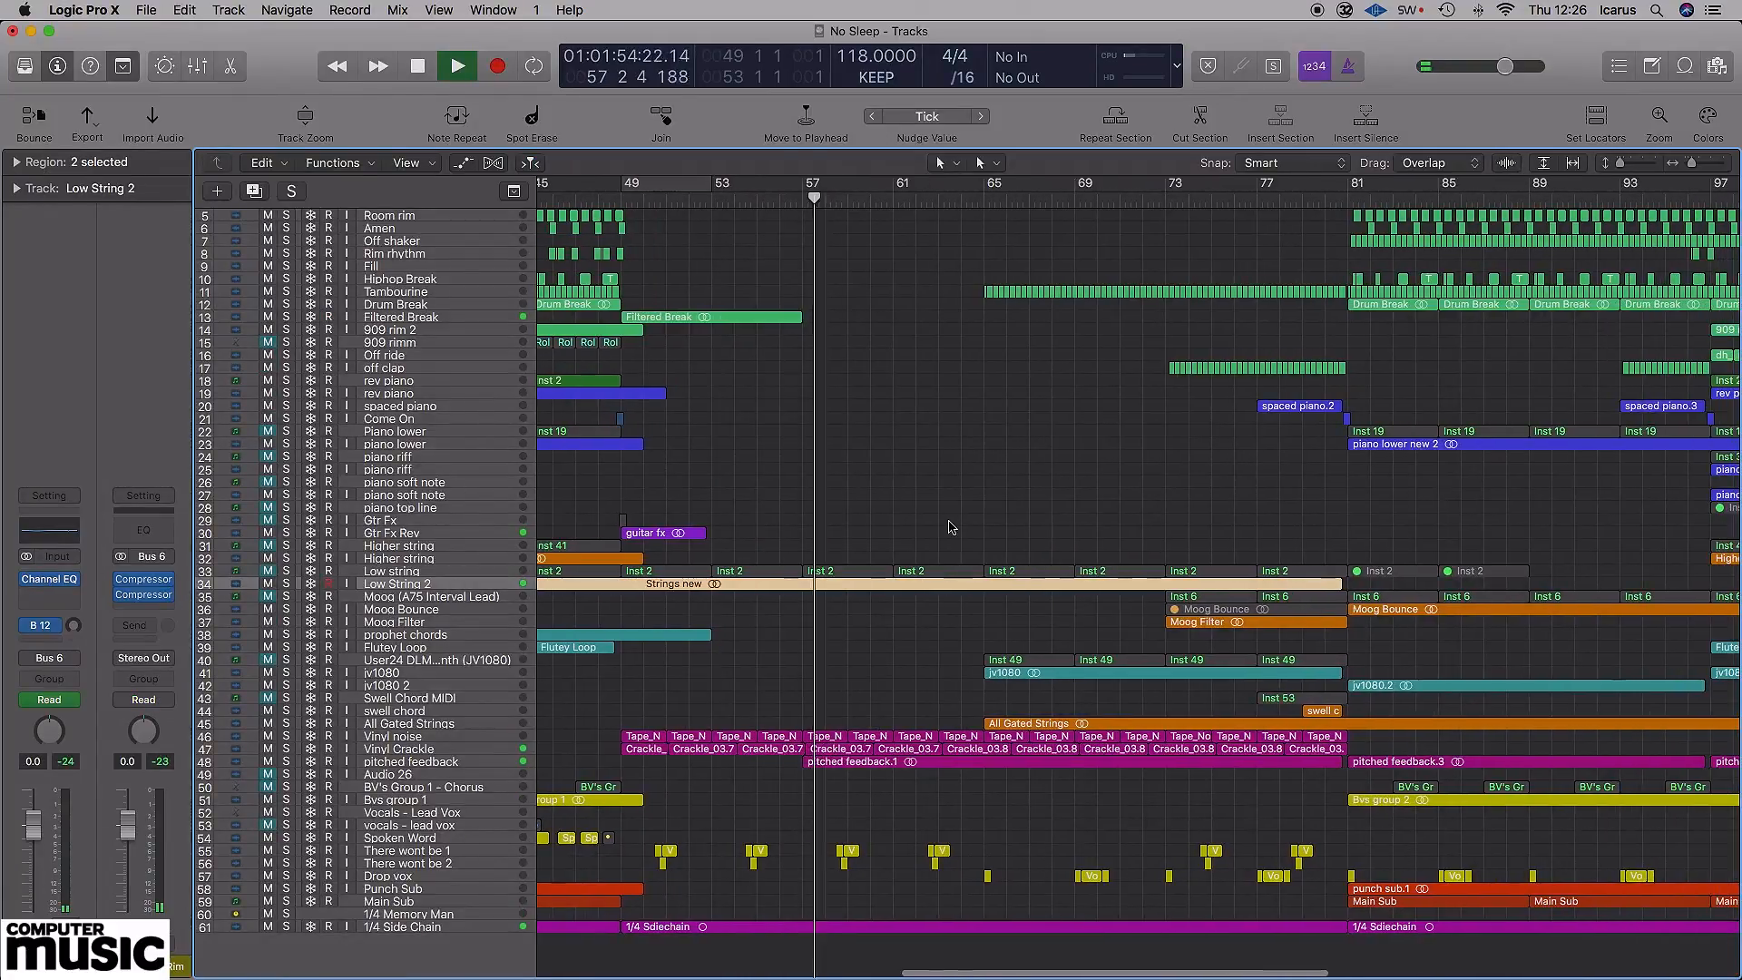
{"action": "scroll", "coordinate": [950, 527], "scroll_direction": "right", "scroll_amount": 5}
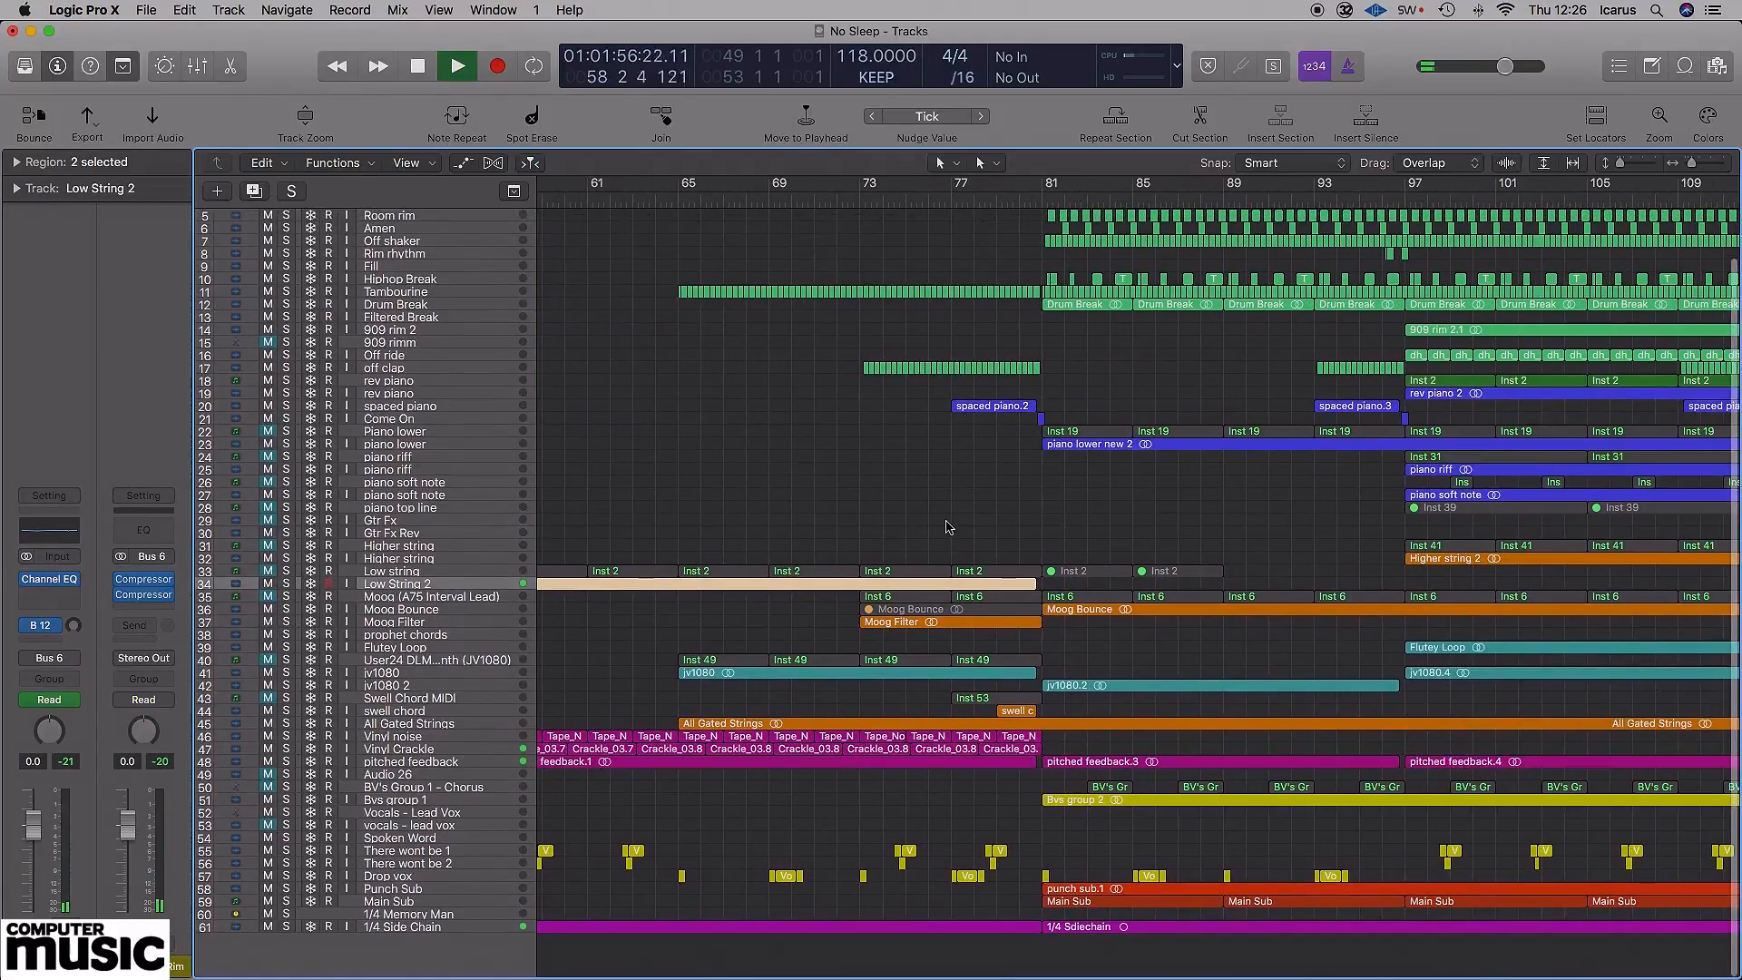
{"action": "scroll", "coordinate": [948, 527], "scroll_direction": "left", "scroll_amount": 3}
{"action": "left_click", "coordinate": [446, 768]}
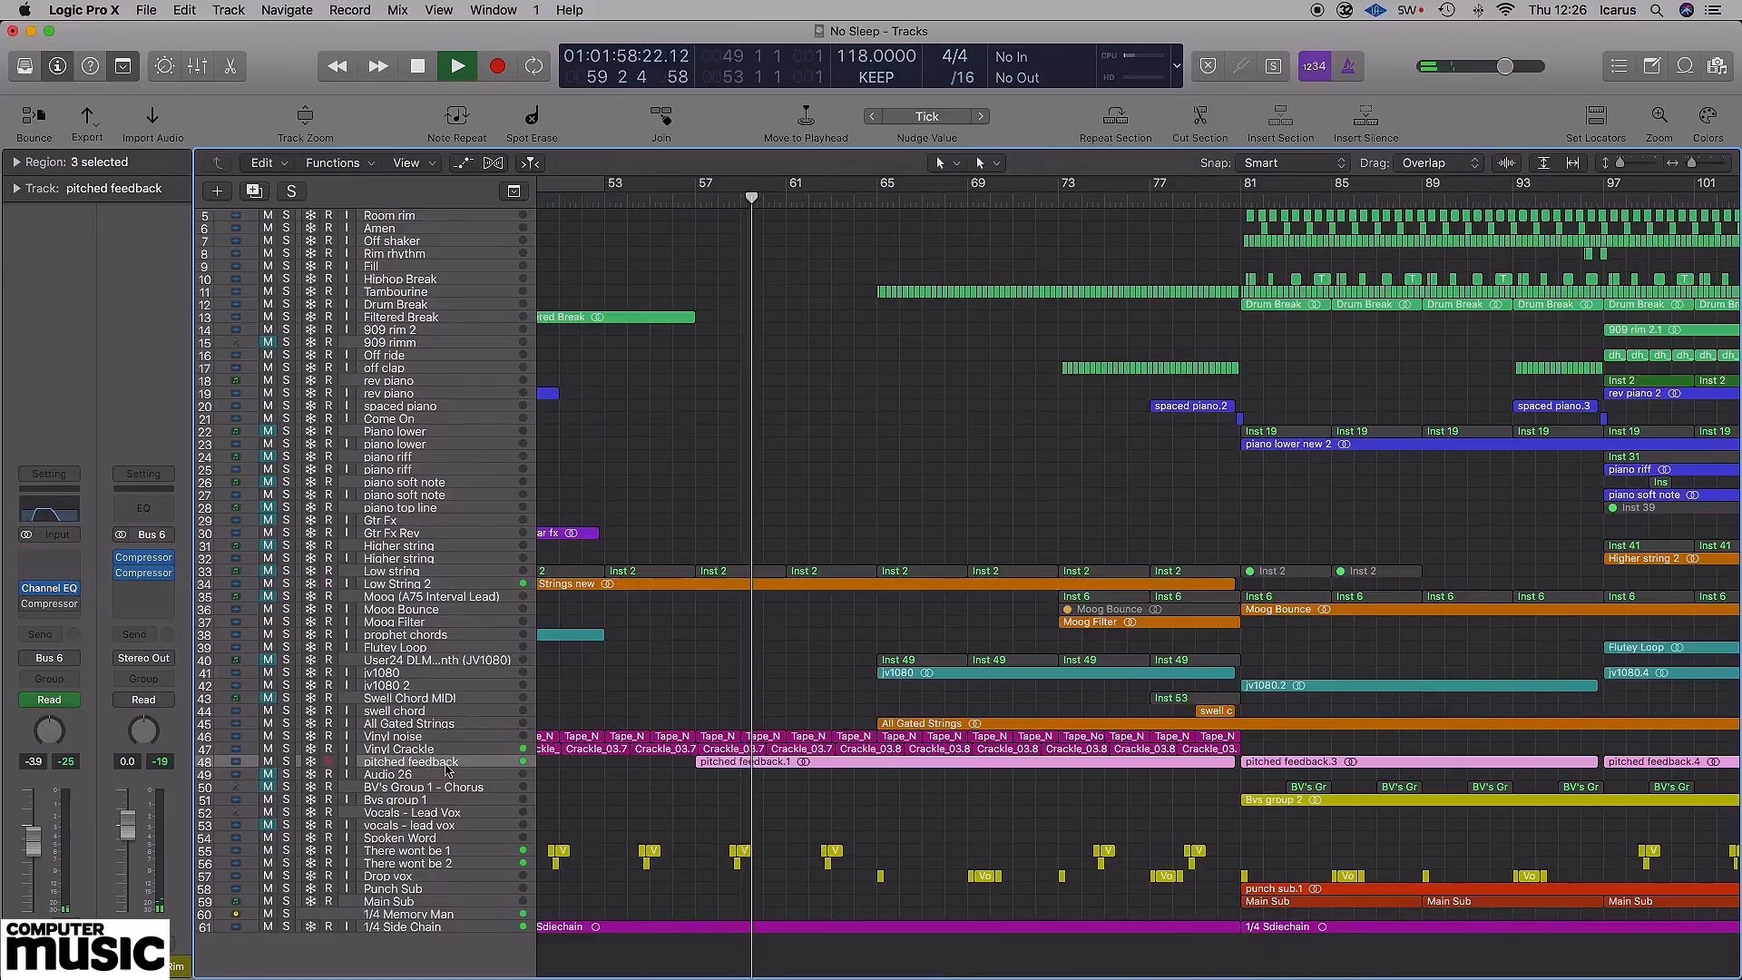
{"action": "left_click", "coordinate": [451, 753]}
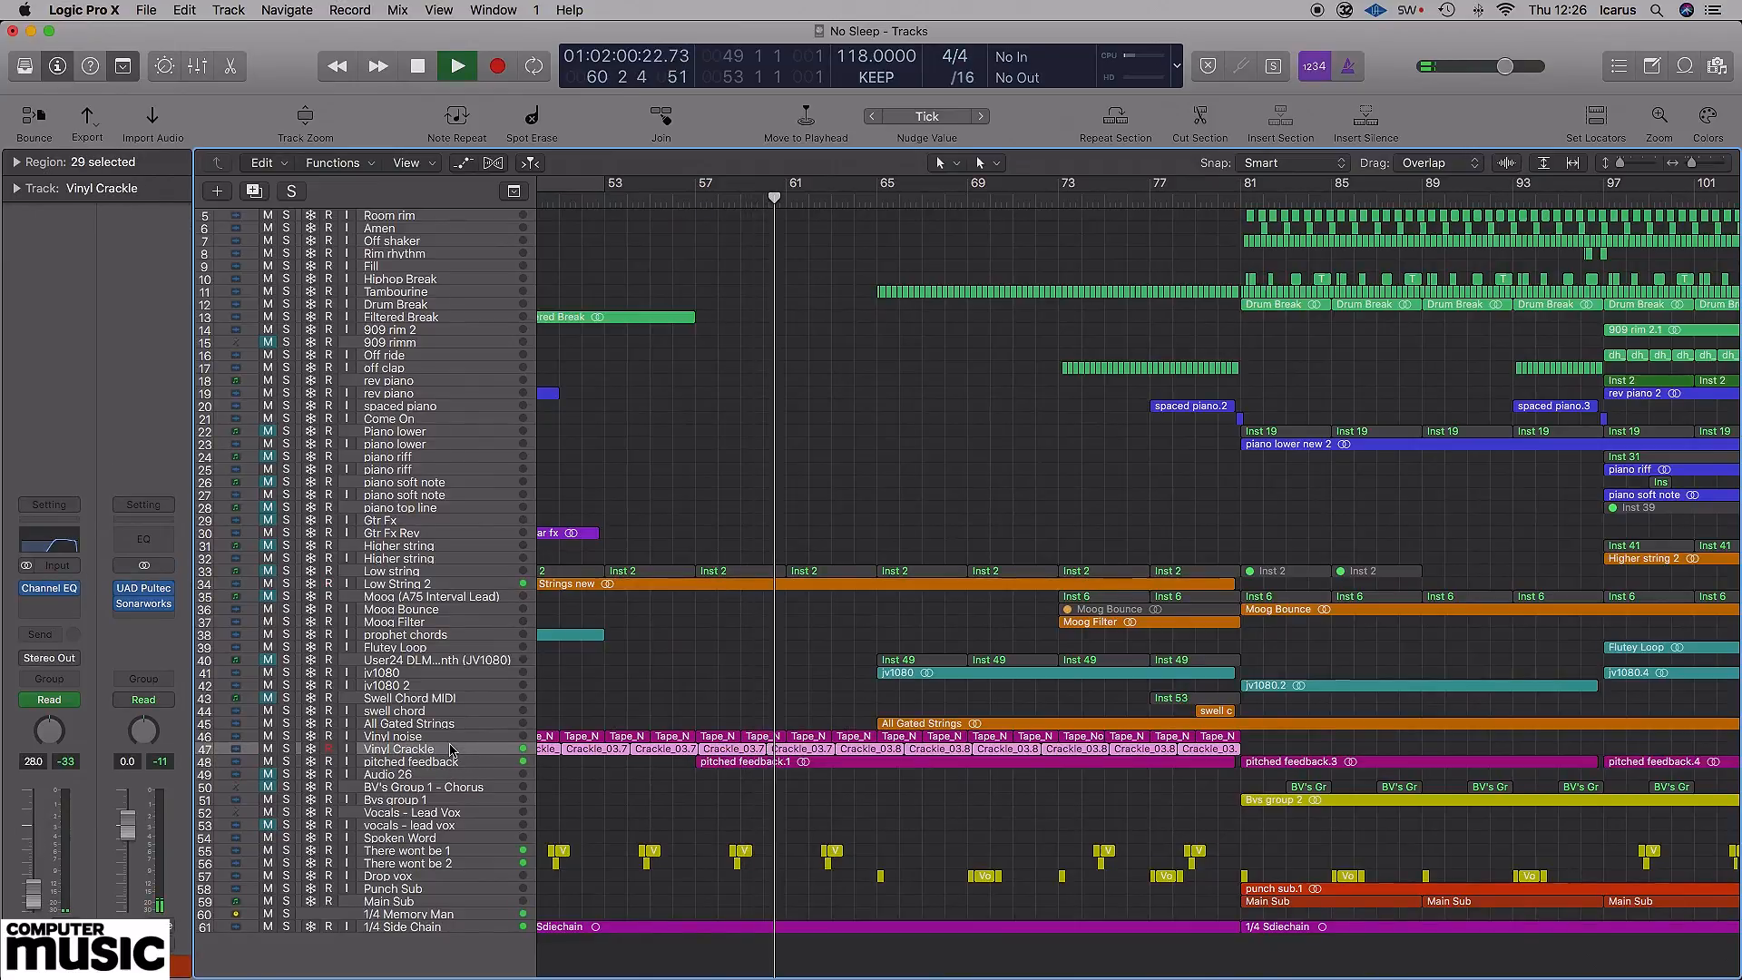
{"action": "scroll", "coordinate": [451, 749], "scroll_direction": "right", "scroll_amount": 3}
{"action": "left_click", "coordinate": [424, 676]}
{"action": "scroll", "coordinate": [381, 678], "scroll_direction": "right", "scroll_amount": 4}
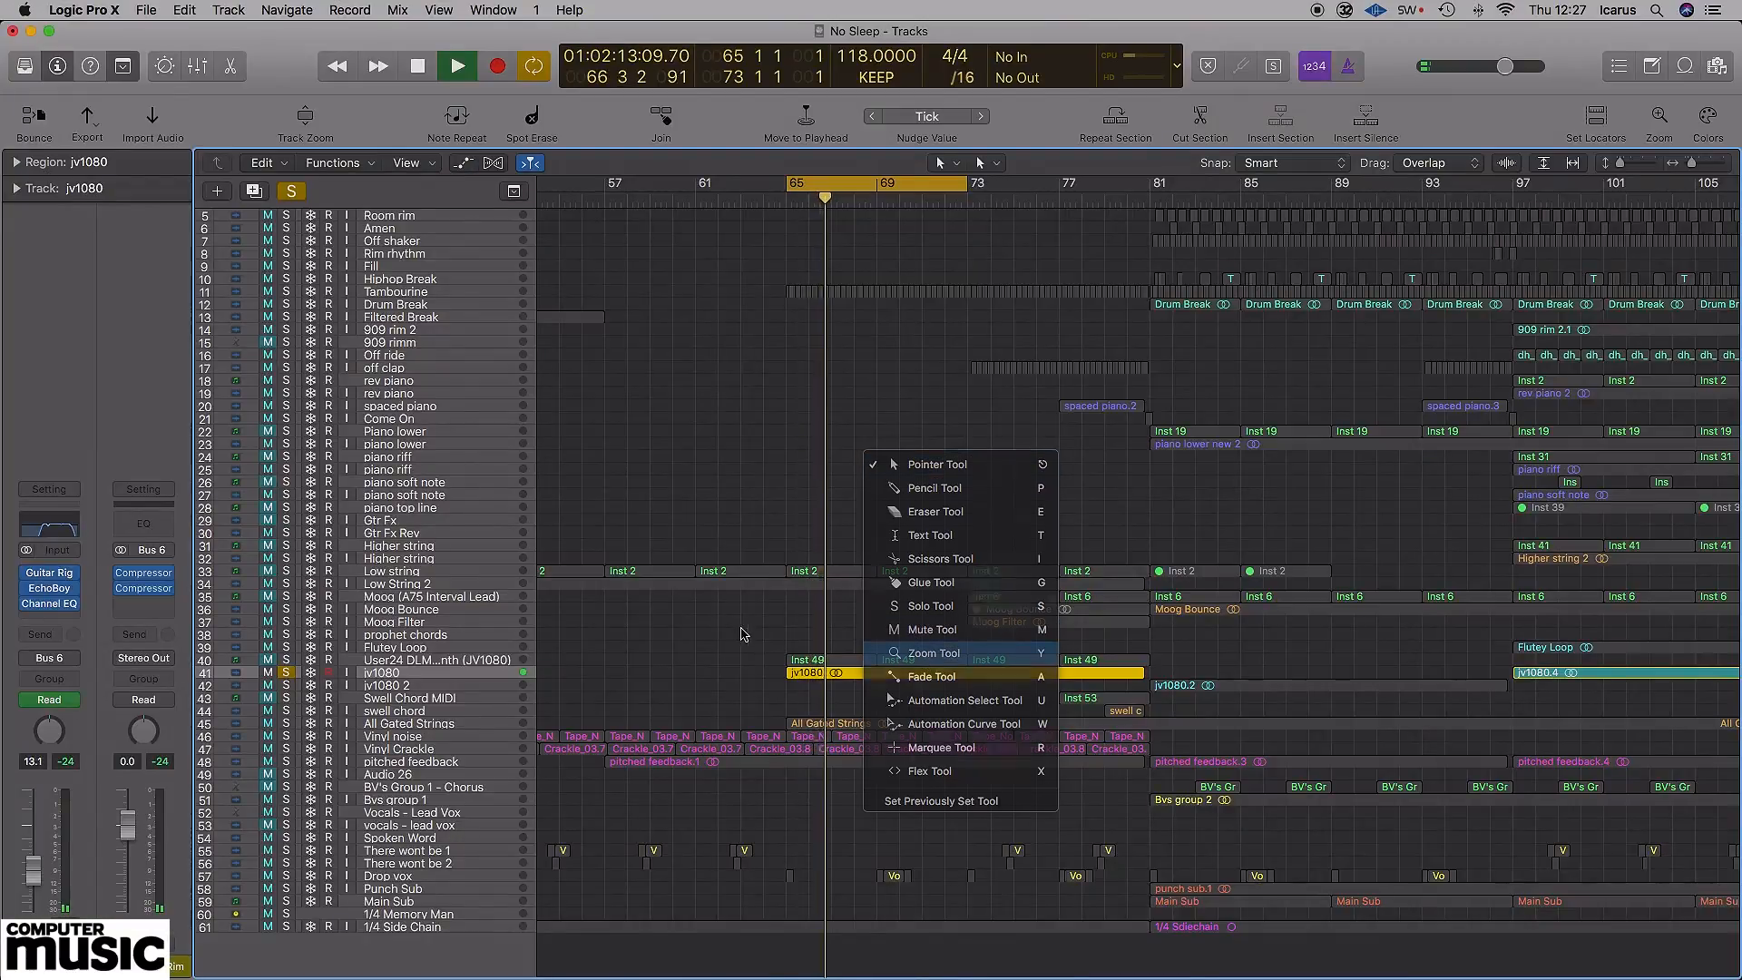
- Open the Inst 49 MIDI region at bar 65, above the soloed jv1080 audio, in the Piano Roll
{"action": "left_click_drag", "start_coordinate": [742, 630], "coordinate": [1025, 743]}
{"action": "key", "text": "t"}
{"action": "key", "text": "t"}
{"action": "left_click", "coordinate": [944, 388]}
{"action": "double_click", "coordinate": [927, 390]}
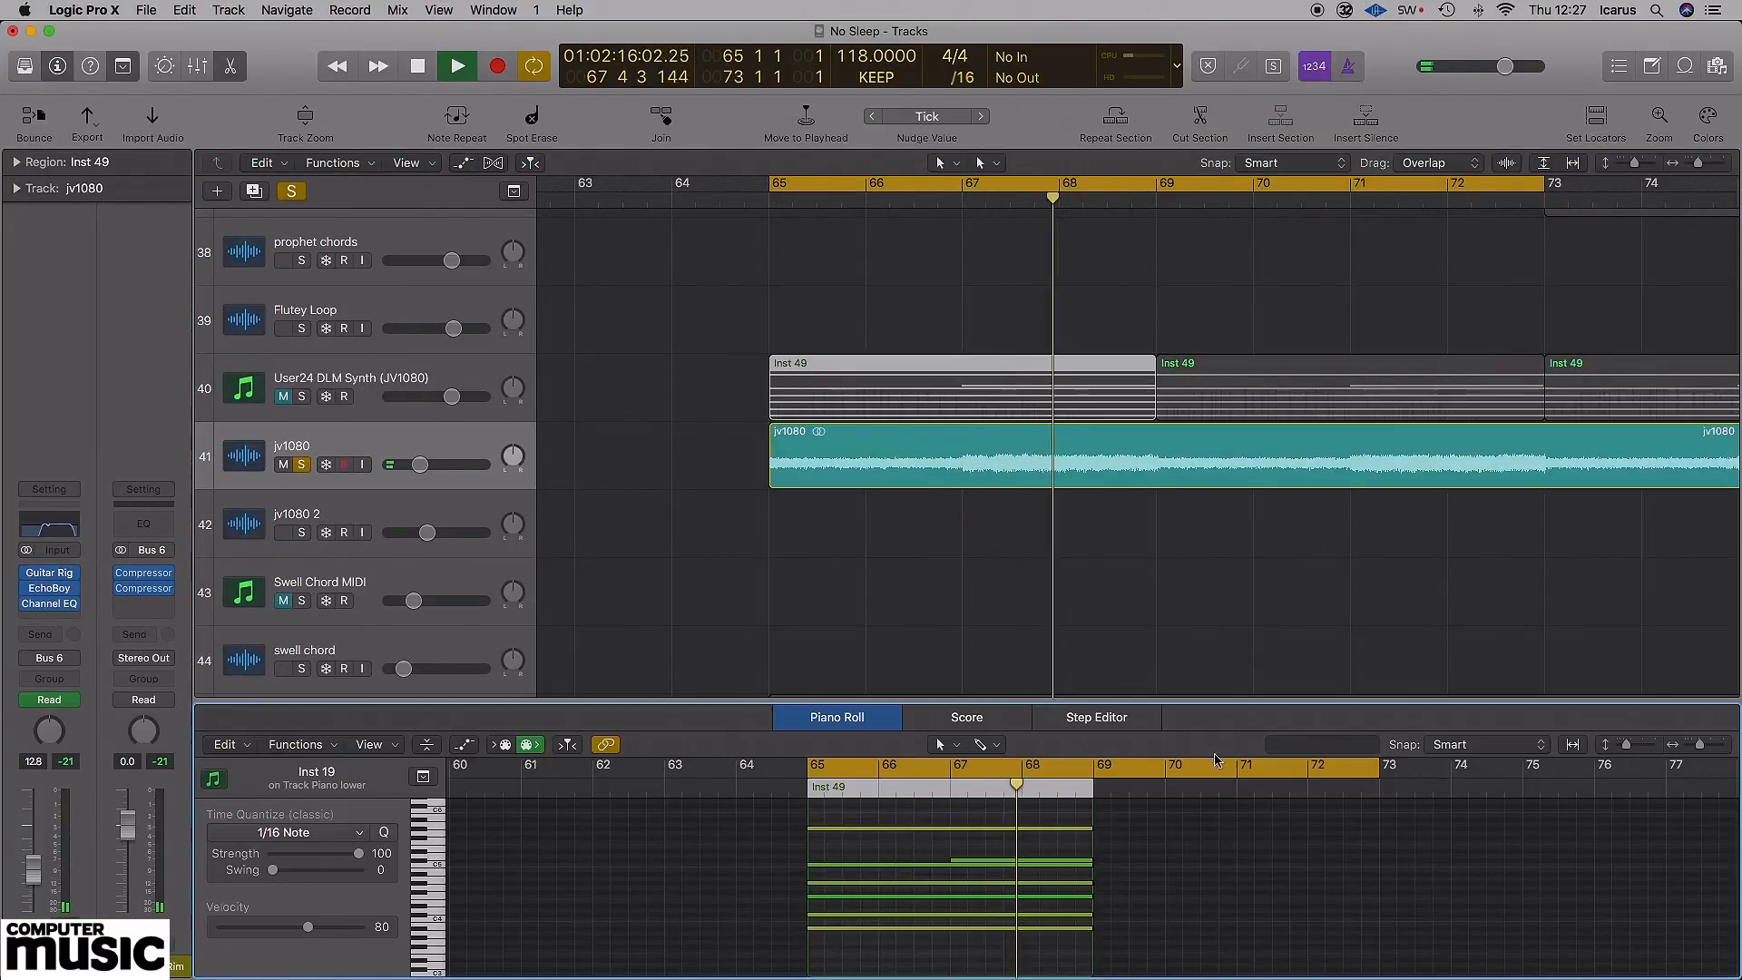
- Compare the jv1080 audio region with the Inst 49 MIDI region on the User24 DLM Synth (JV1080) track
{"action": "scroll", "coordinate": [888, 402], "scroll_direction": "down", "scroll_amount": 3}
{"action": "left_click", "coordinate": [904, 345]}
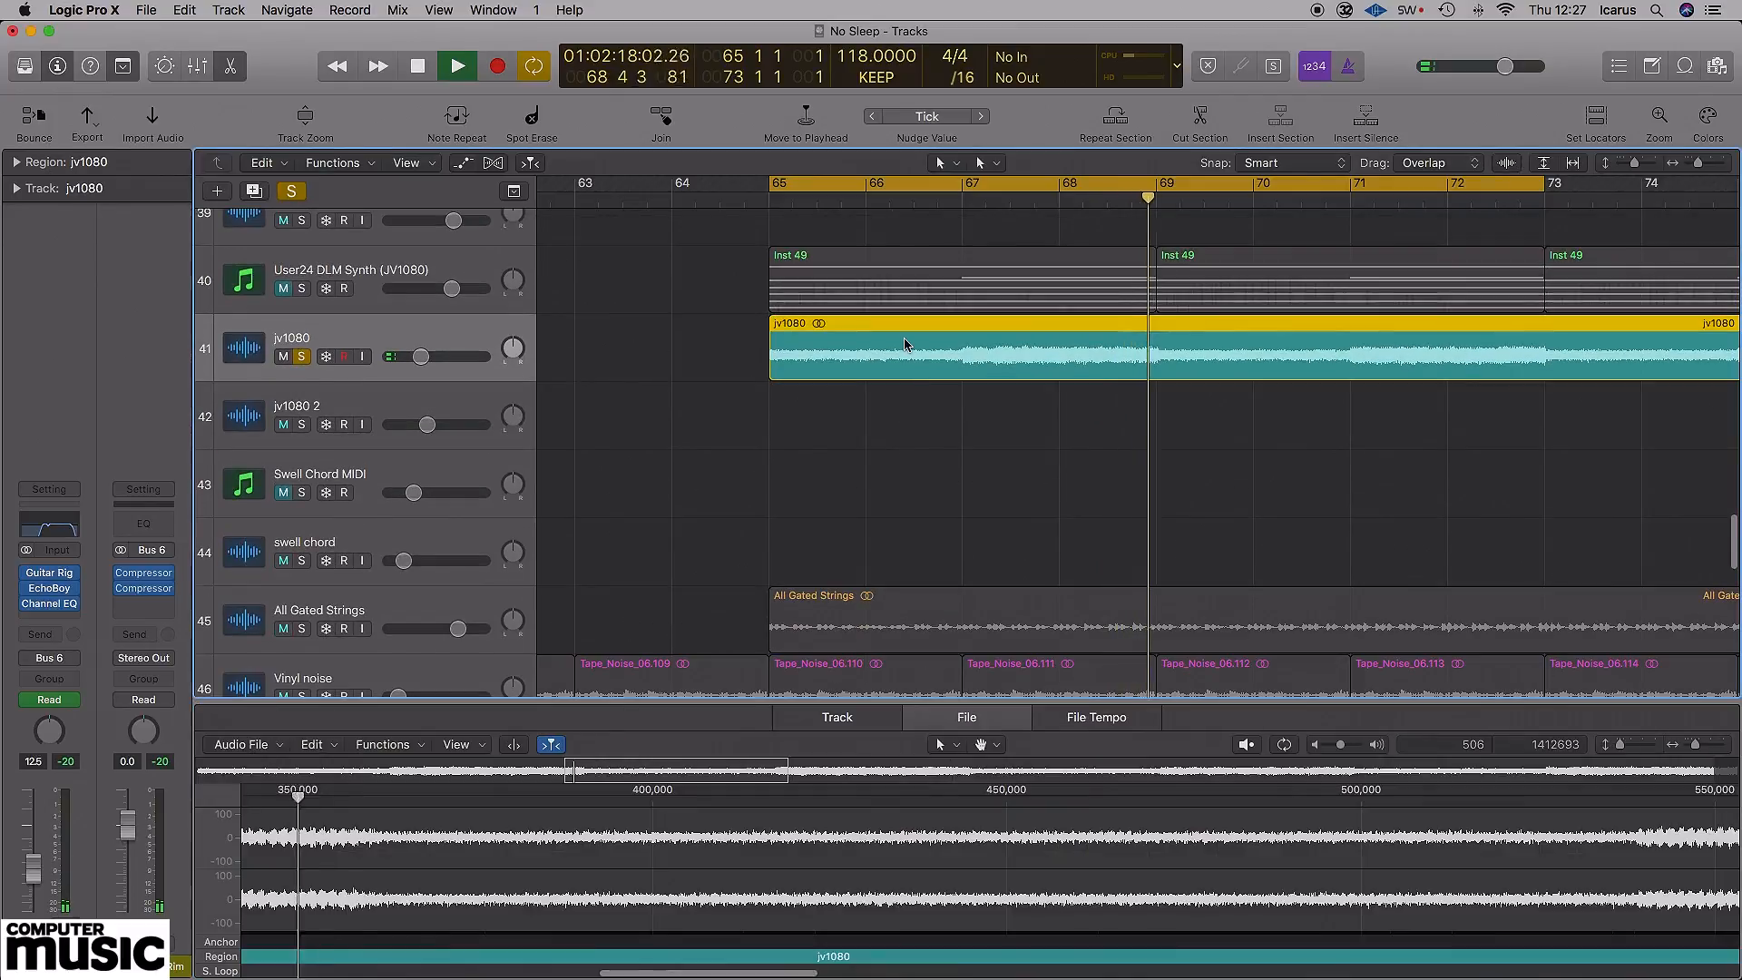
{"action": "left_click", "coordinate": [420, 275]}
{"action": "left_click", "coordinate": [979, 298]}
{"action": "scroll", "coordinate": [984, 336], "scroll_direction": "down", "scroll_amount": 2}
{"action": "scroll", "coordinate": [1089, 408], "scroll_direction": "up", "scroll_amount": 5}
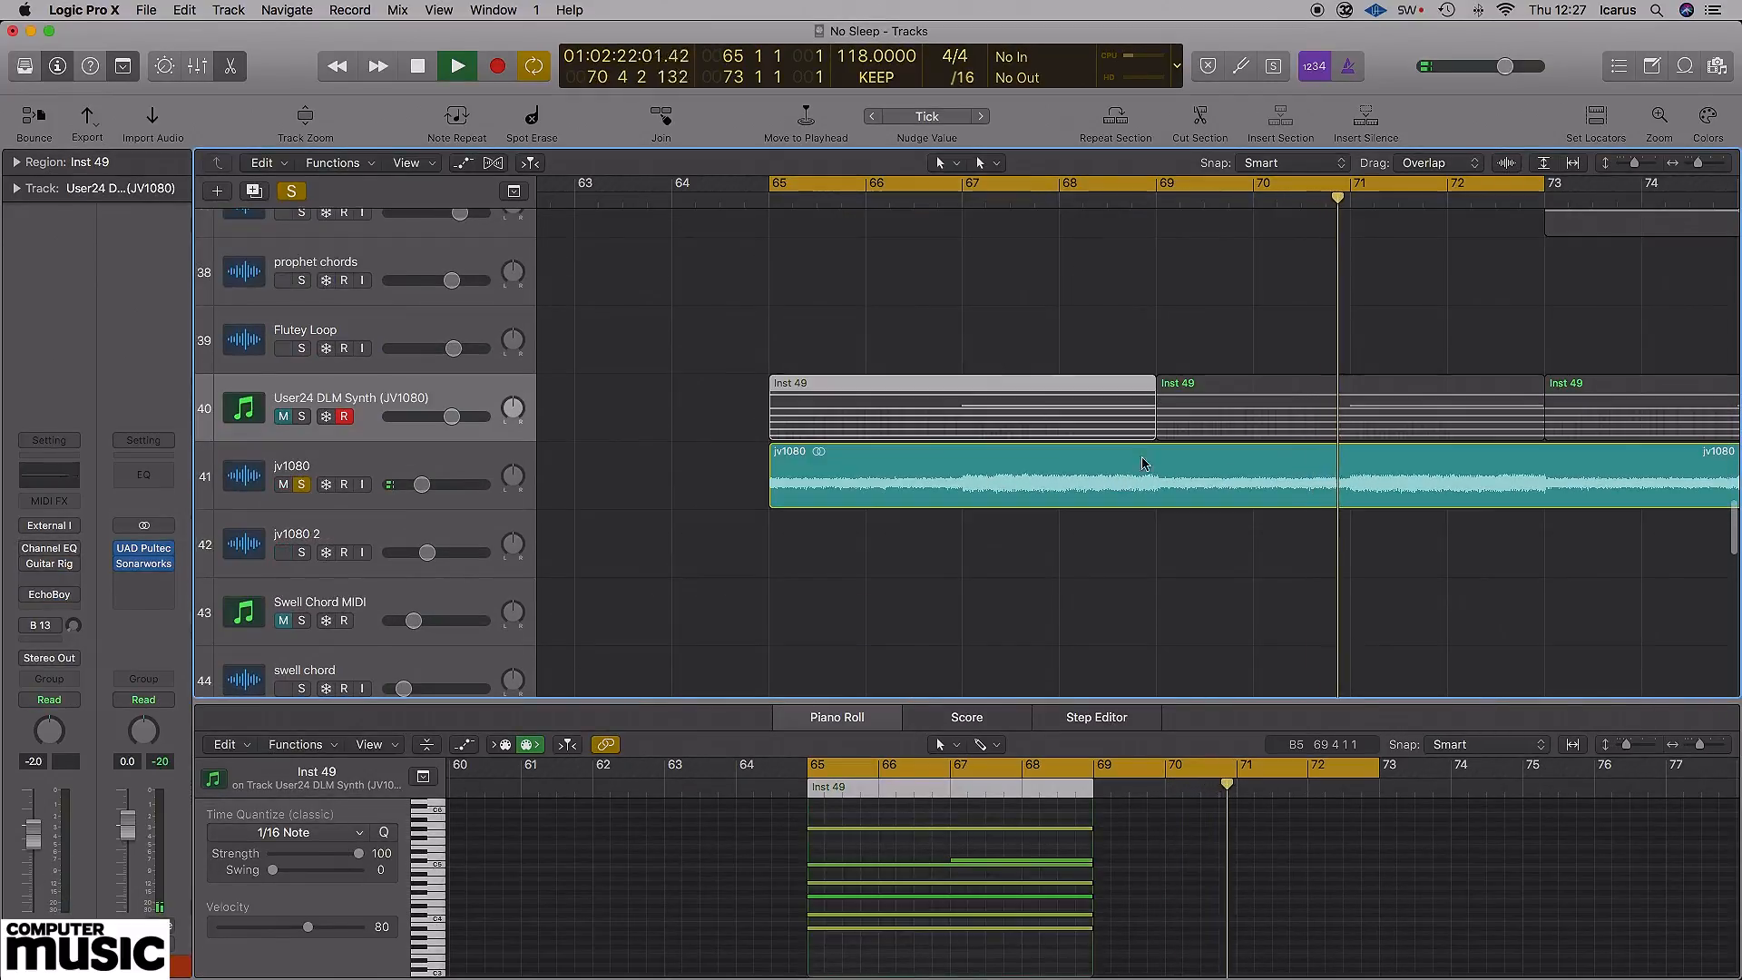
- Show both Inst 49 regions from bar 65 to bar 73 together in the Piano Roll
{"action": "left_click", "coordinate": [1279, 429]}
{"action": "left_click", "coordinate": [989, 406], "text": "shift"}
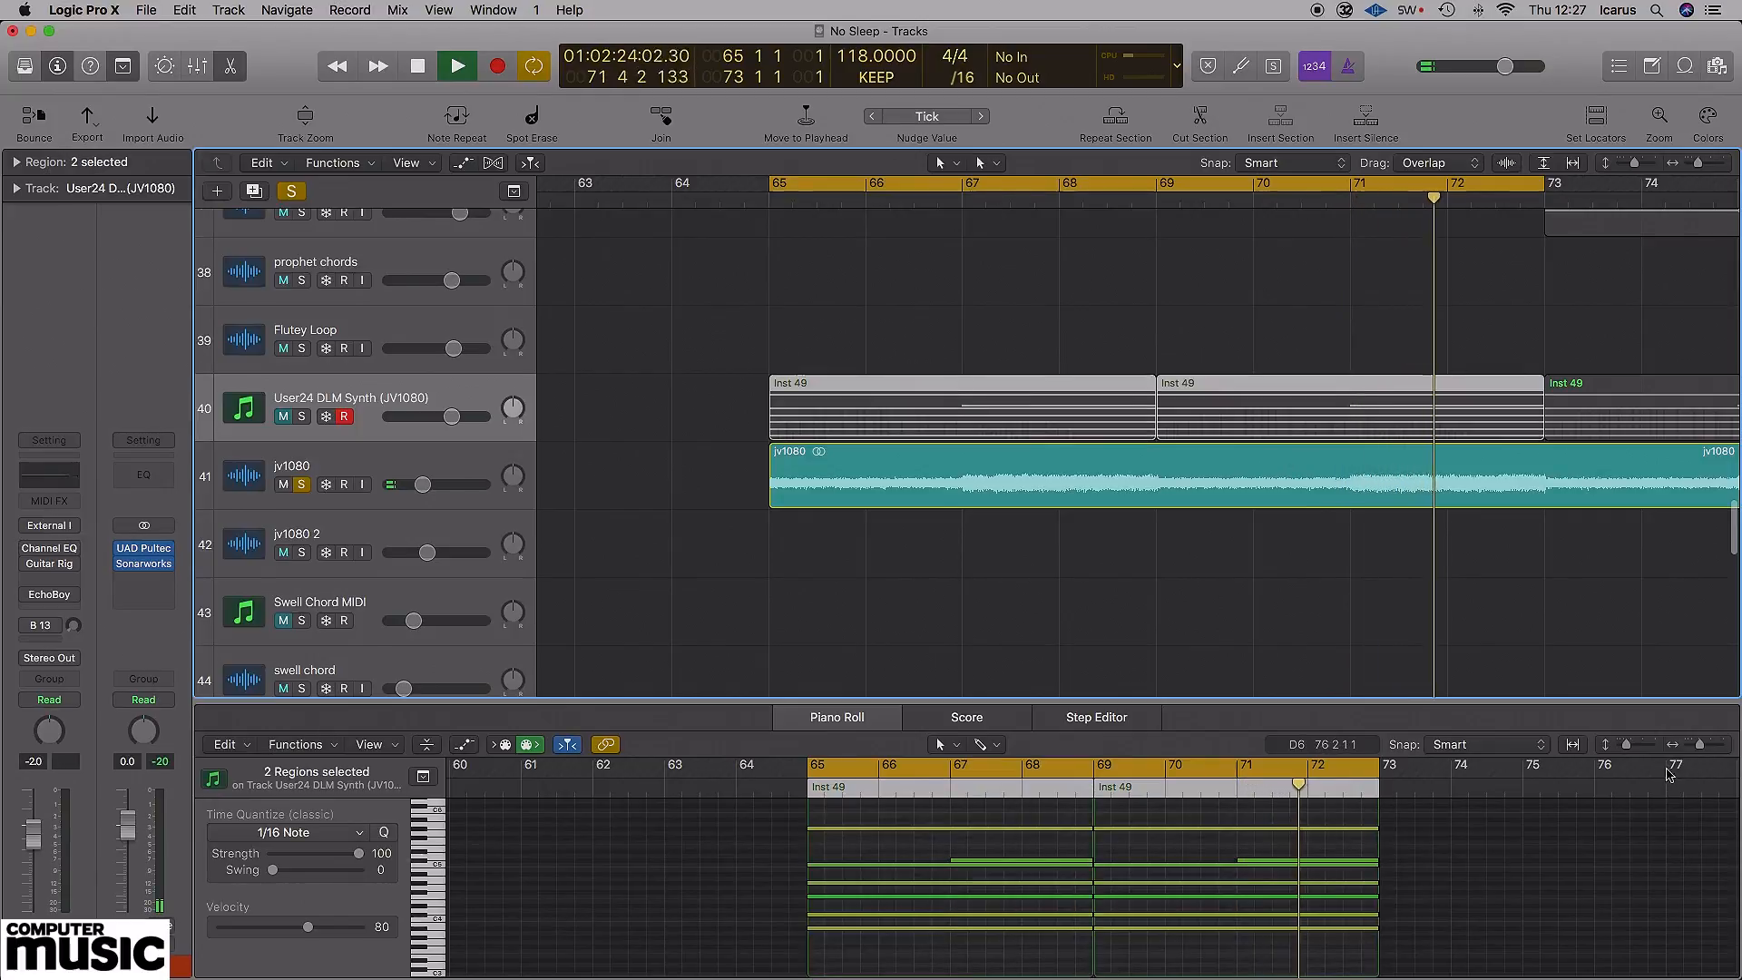
{"action": "left_click_drag", "start_coordinate": [1701, 746], "coordinate": [1709, 751]}
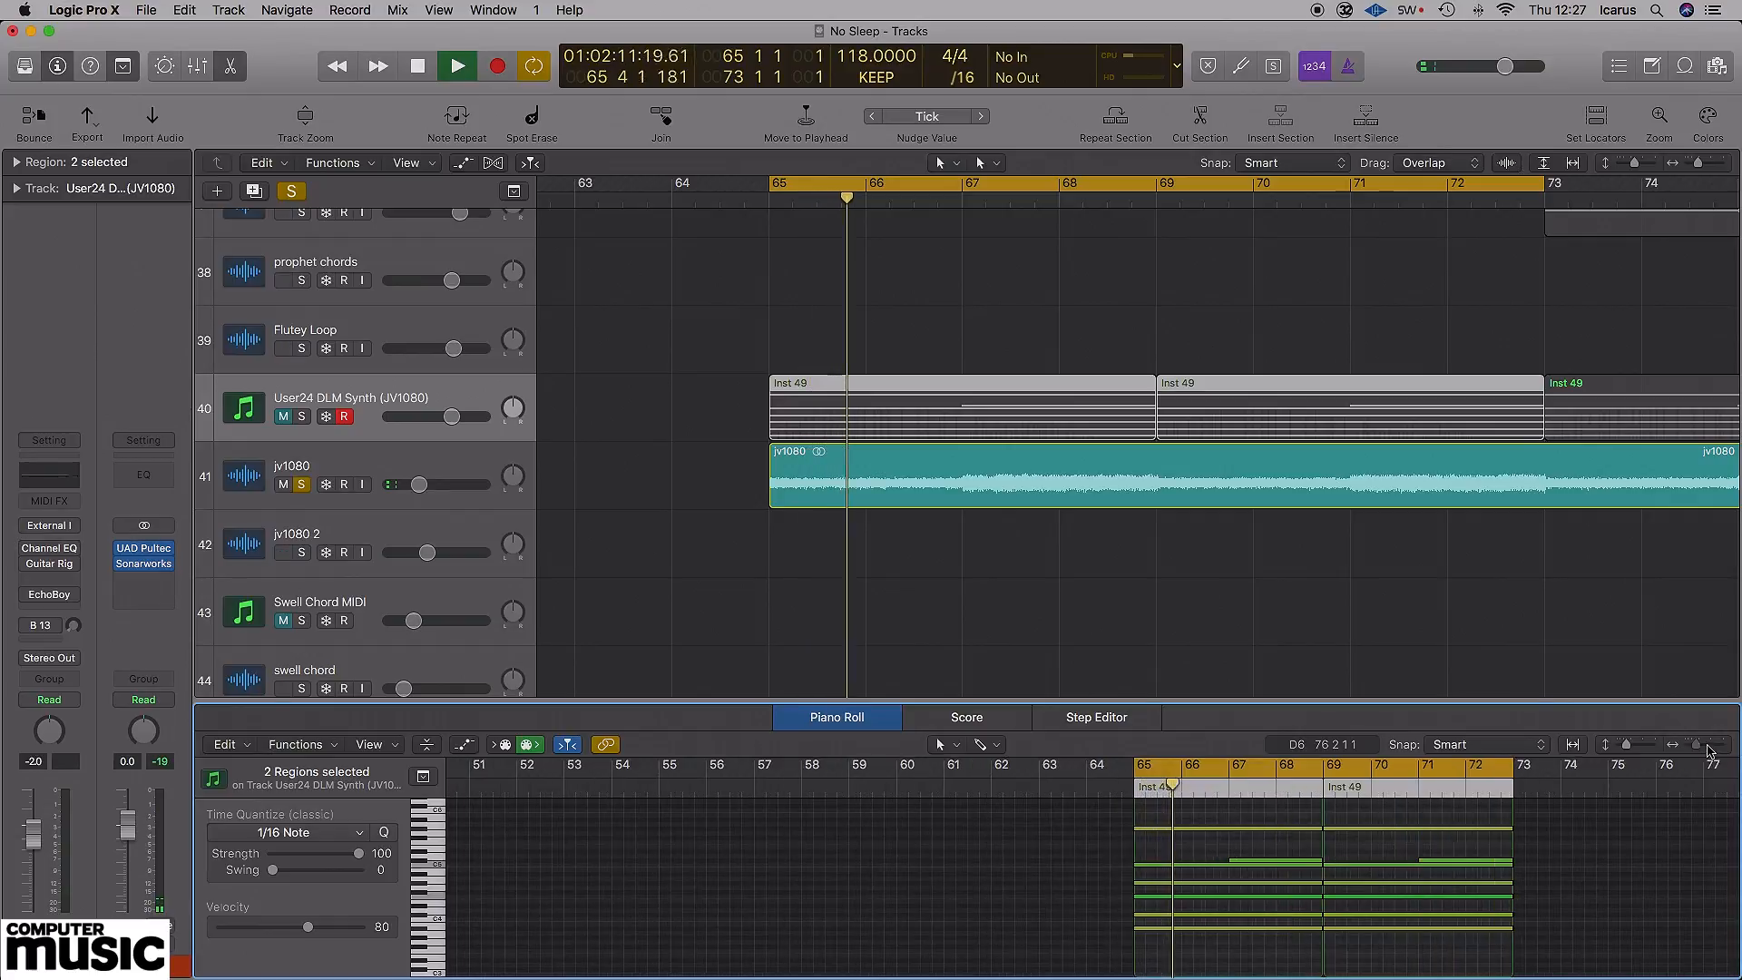
- Return to the jv1080 audio track, close its Guitar Rig 5 window and unsolo the track
{"action": "left_click", "coordinate": [1679, 475]}
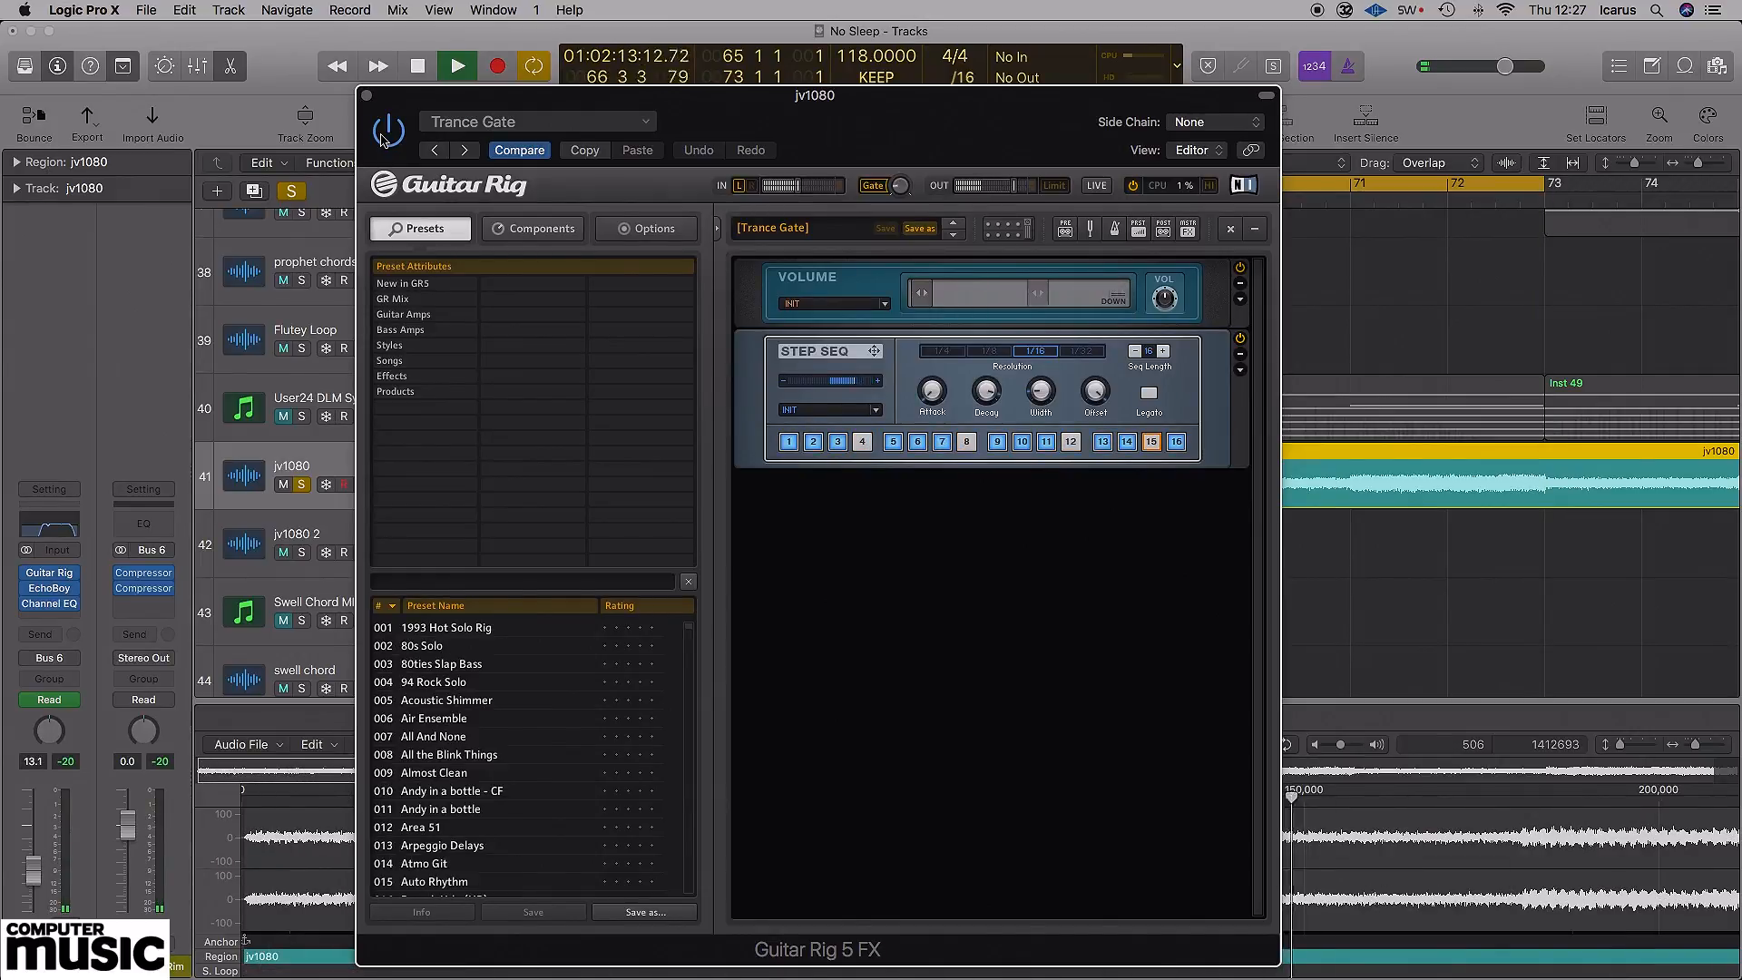
{"action": "left_click", "coordinate": [367, 95]}
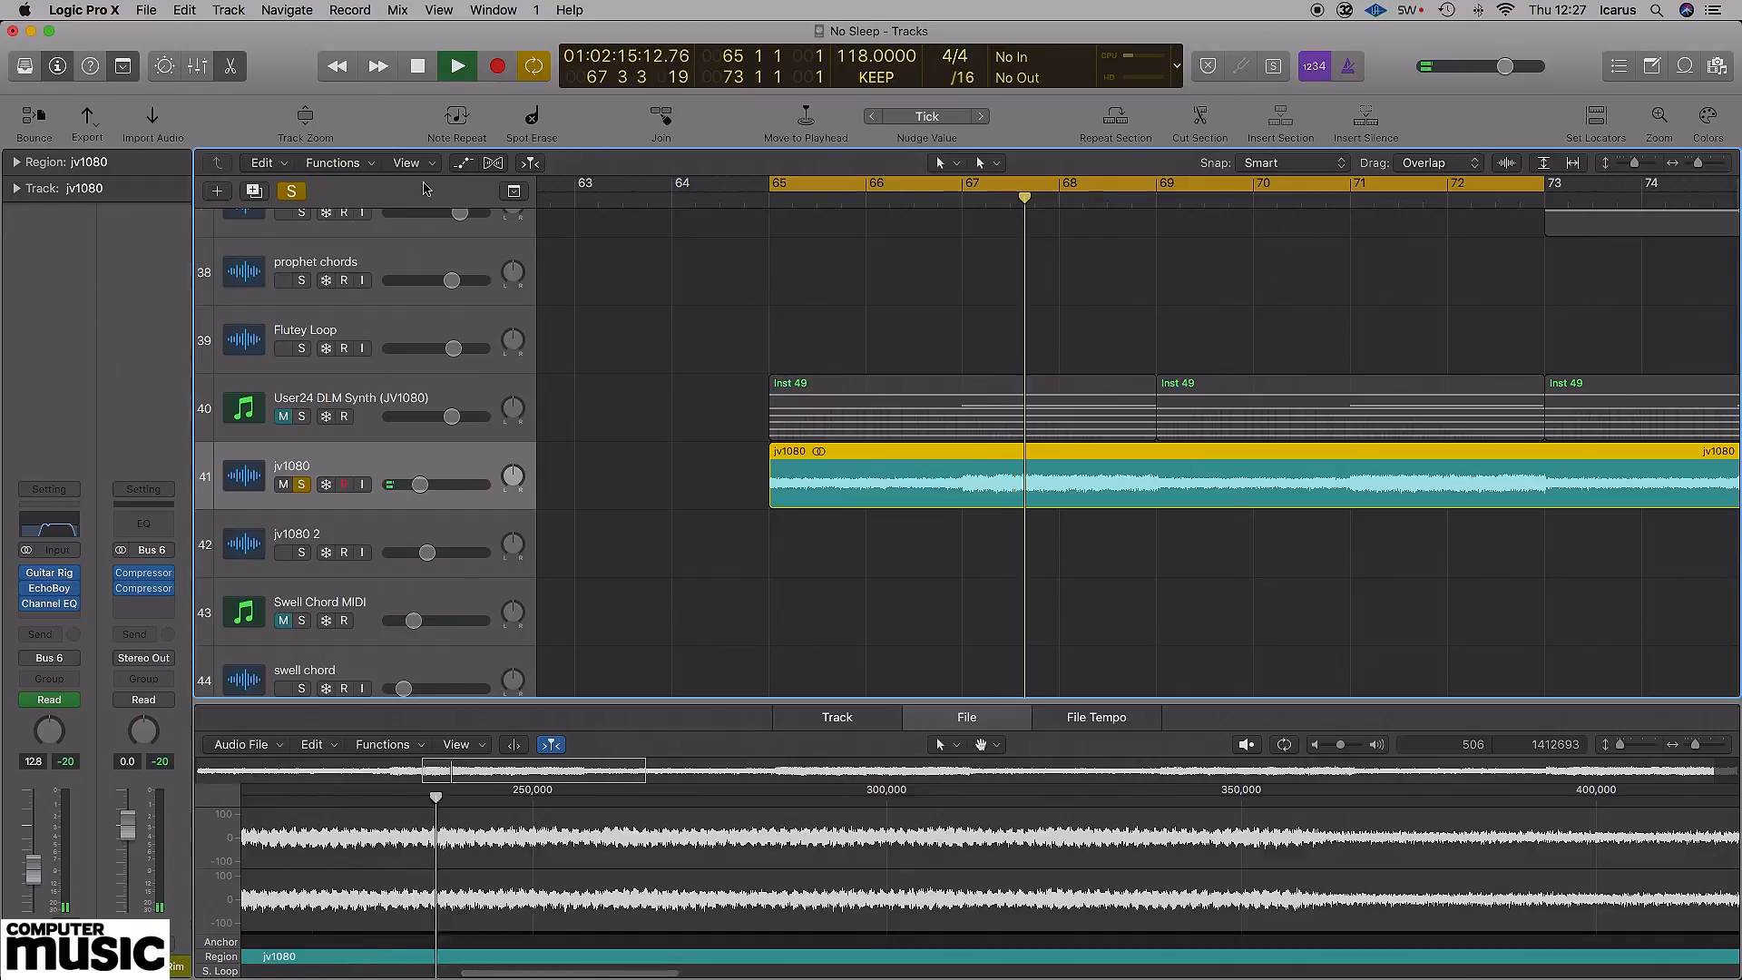
{"action": "left_click", "coordinate": [303, 485]}
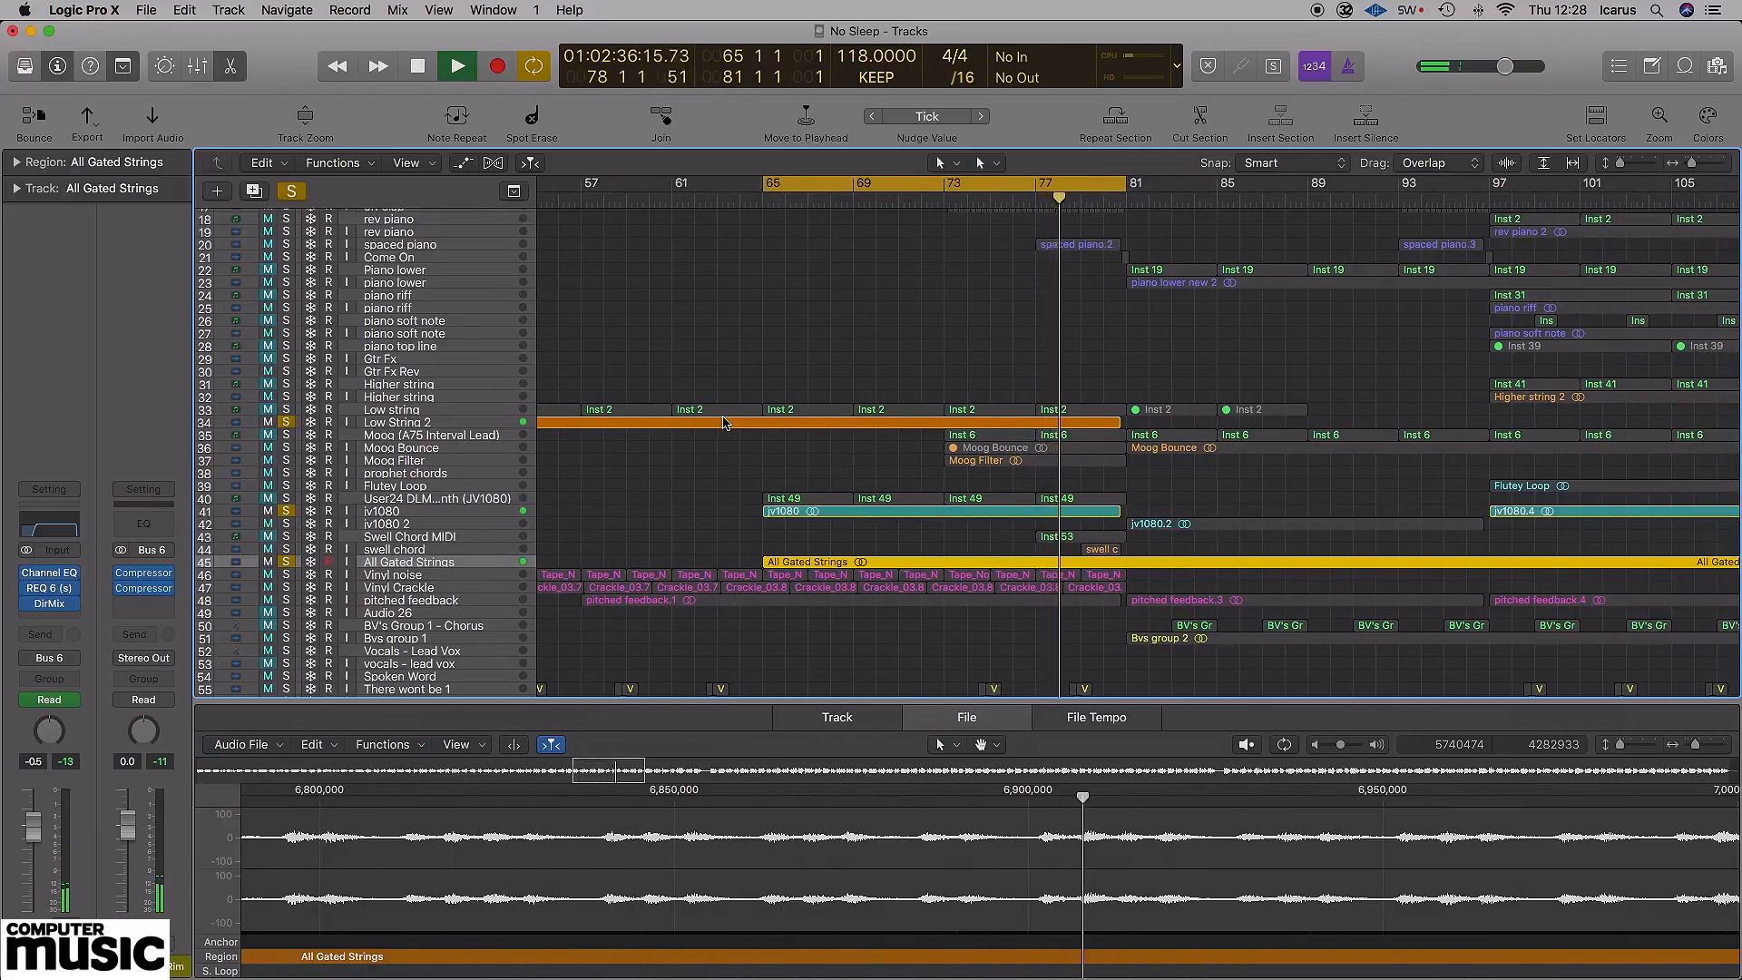
- Solo the Moog Filter track and play its region with the cycle range set from bar 73 to 81
{"action": "left_click", "coordinate": [459, 461]}
{"action": "key", "text": "t"}
{"action": "left_click", "coordinate": [925, 491]}
{"action": "left_click_drag", "start_coordinate": [684, 362], "coordinate": [1032, 537]}
{"action": "key", "text": "t"}
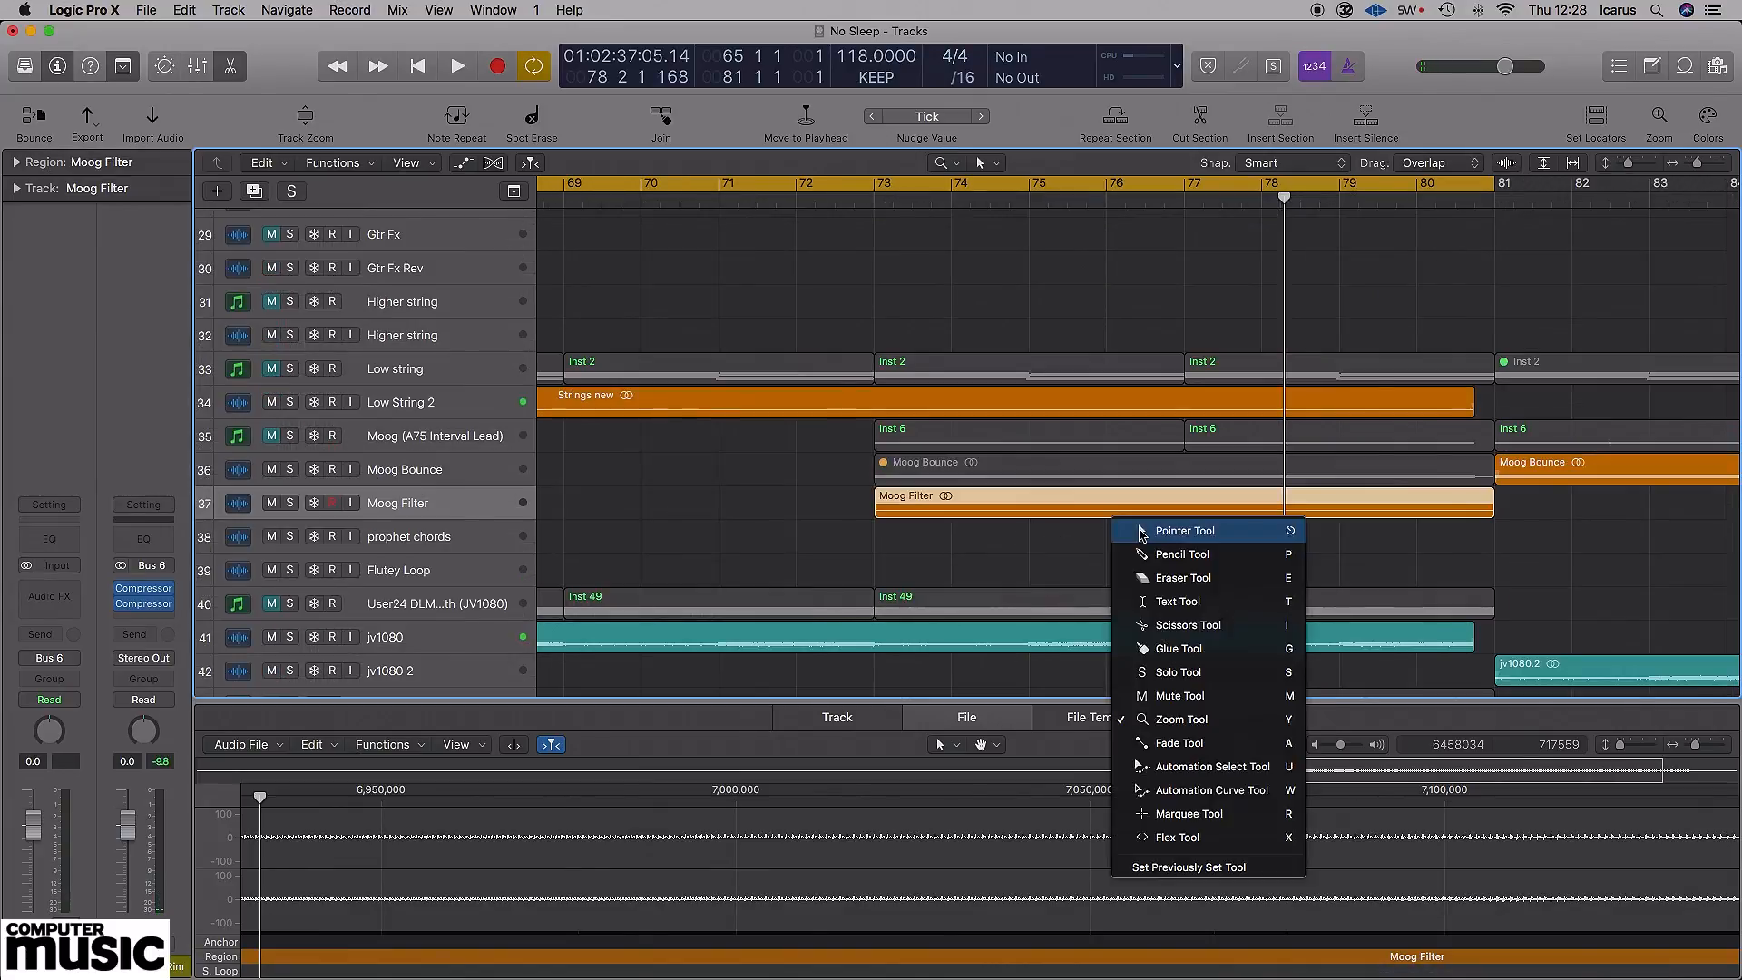
{"action": "left_click", "coordinate": [1179, 531]}
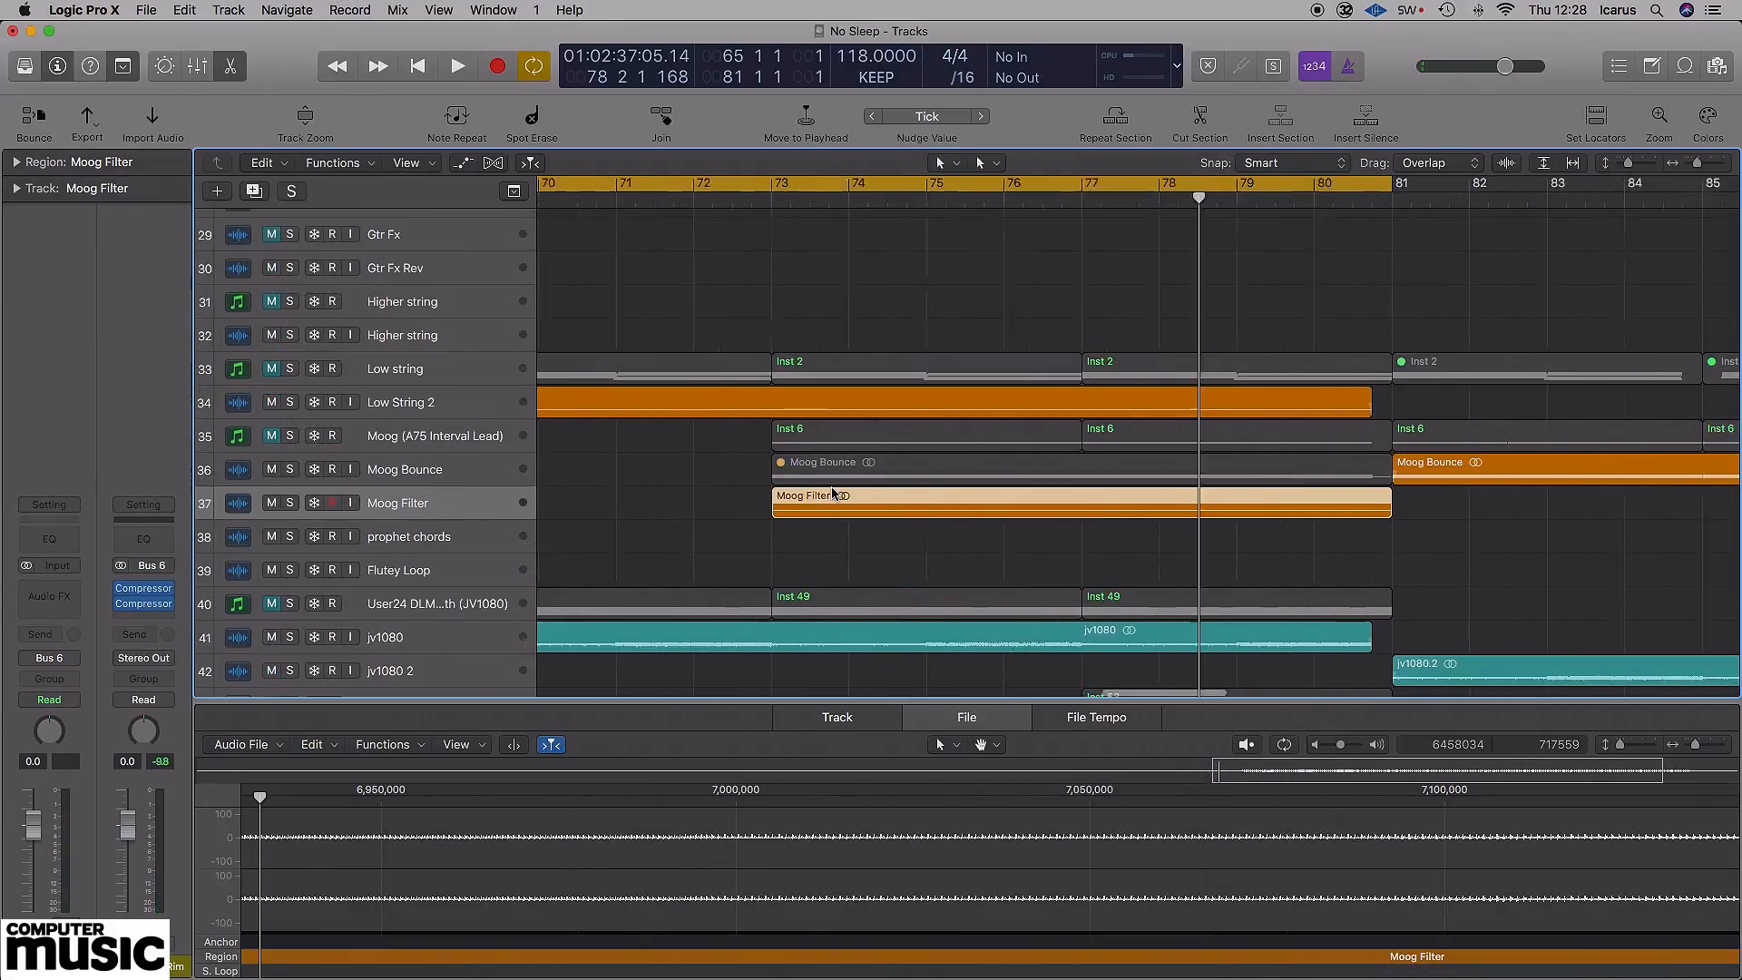
{"action": "left_click", "coordinate": [290, 504]}
{"action": "left_click", "coordinate": [735, 190]}
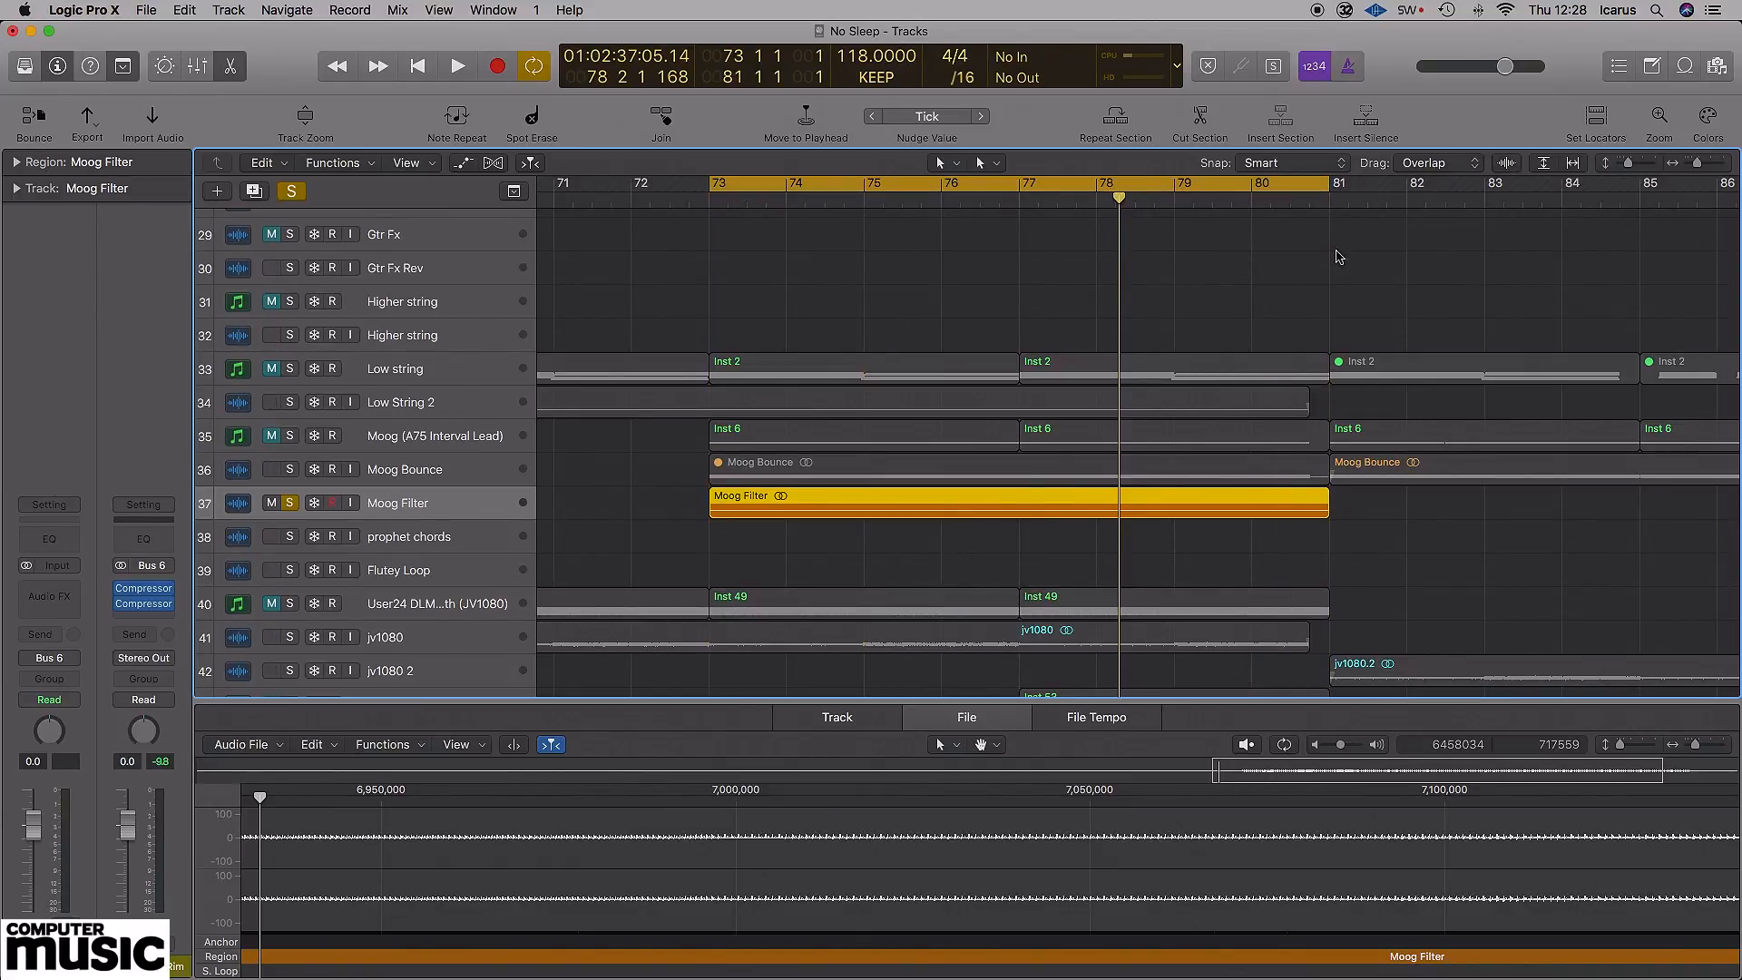
{"action": "key", "text": "space"}
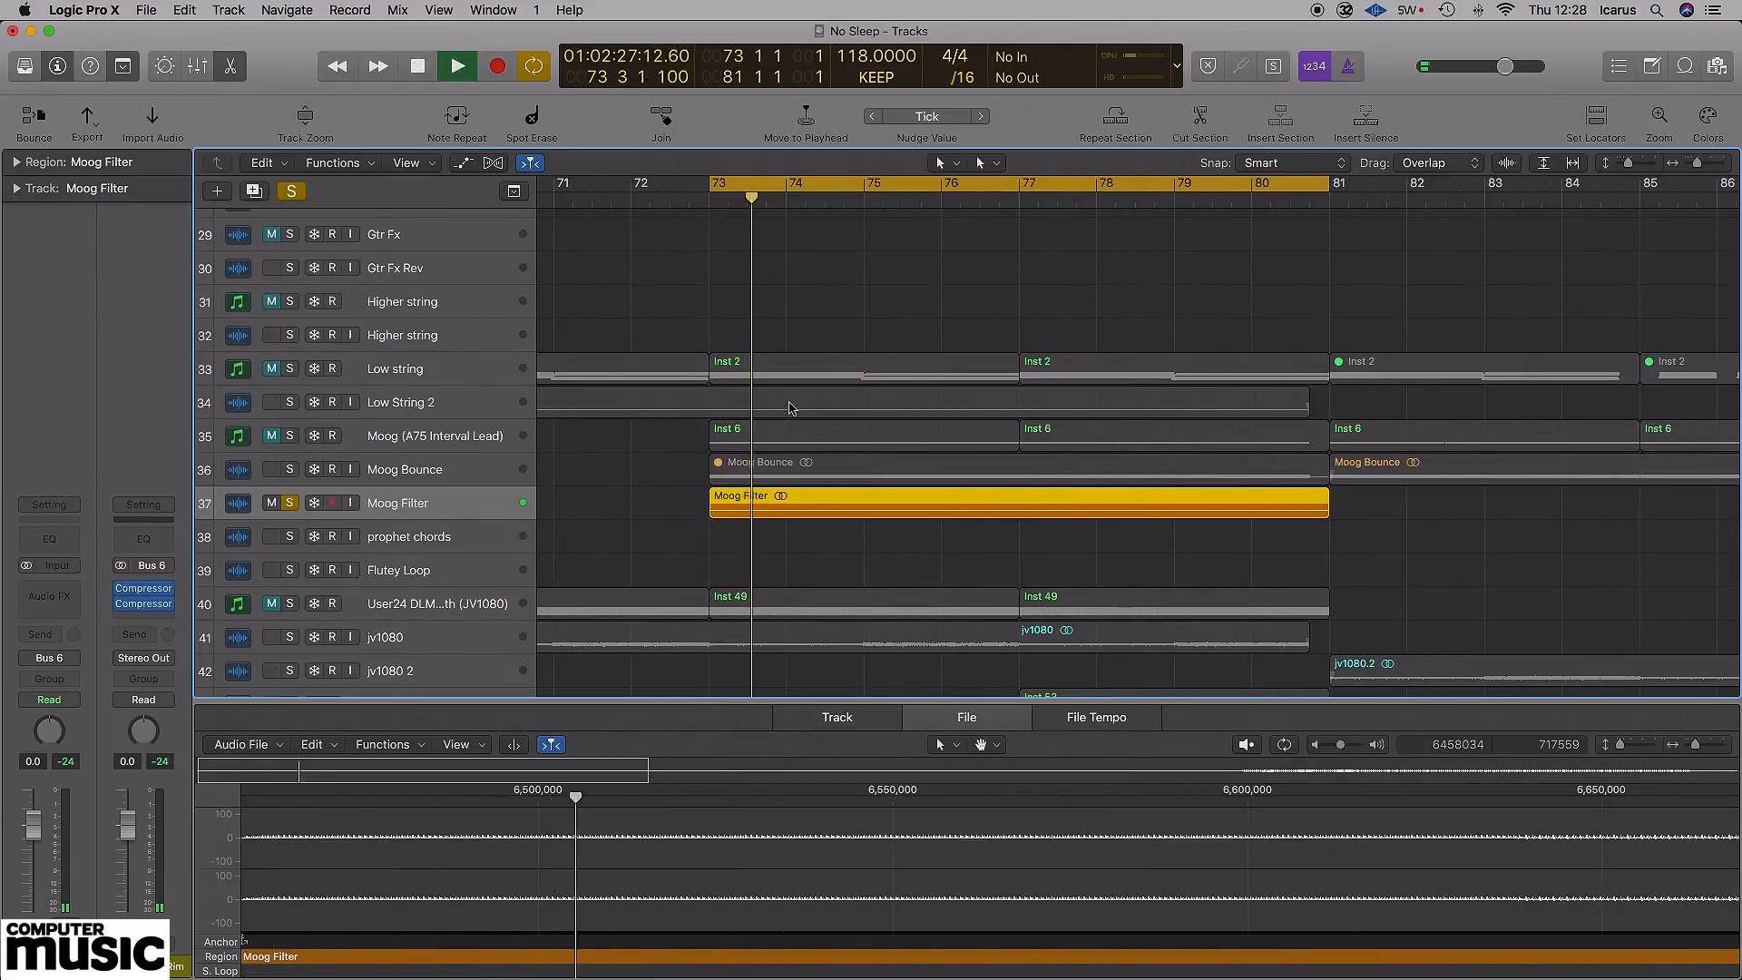
- Compare the Moog (A75 Interval Lead), Moog Bounce and Moog Filter tracks while the cycle plays
{"action": "left_click", "coordinate": [450, 438]}
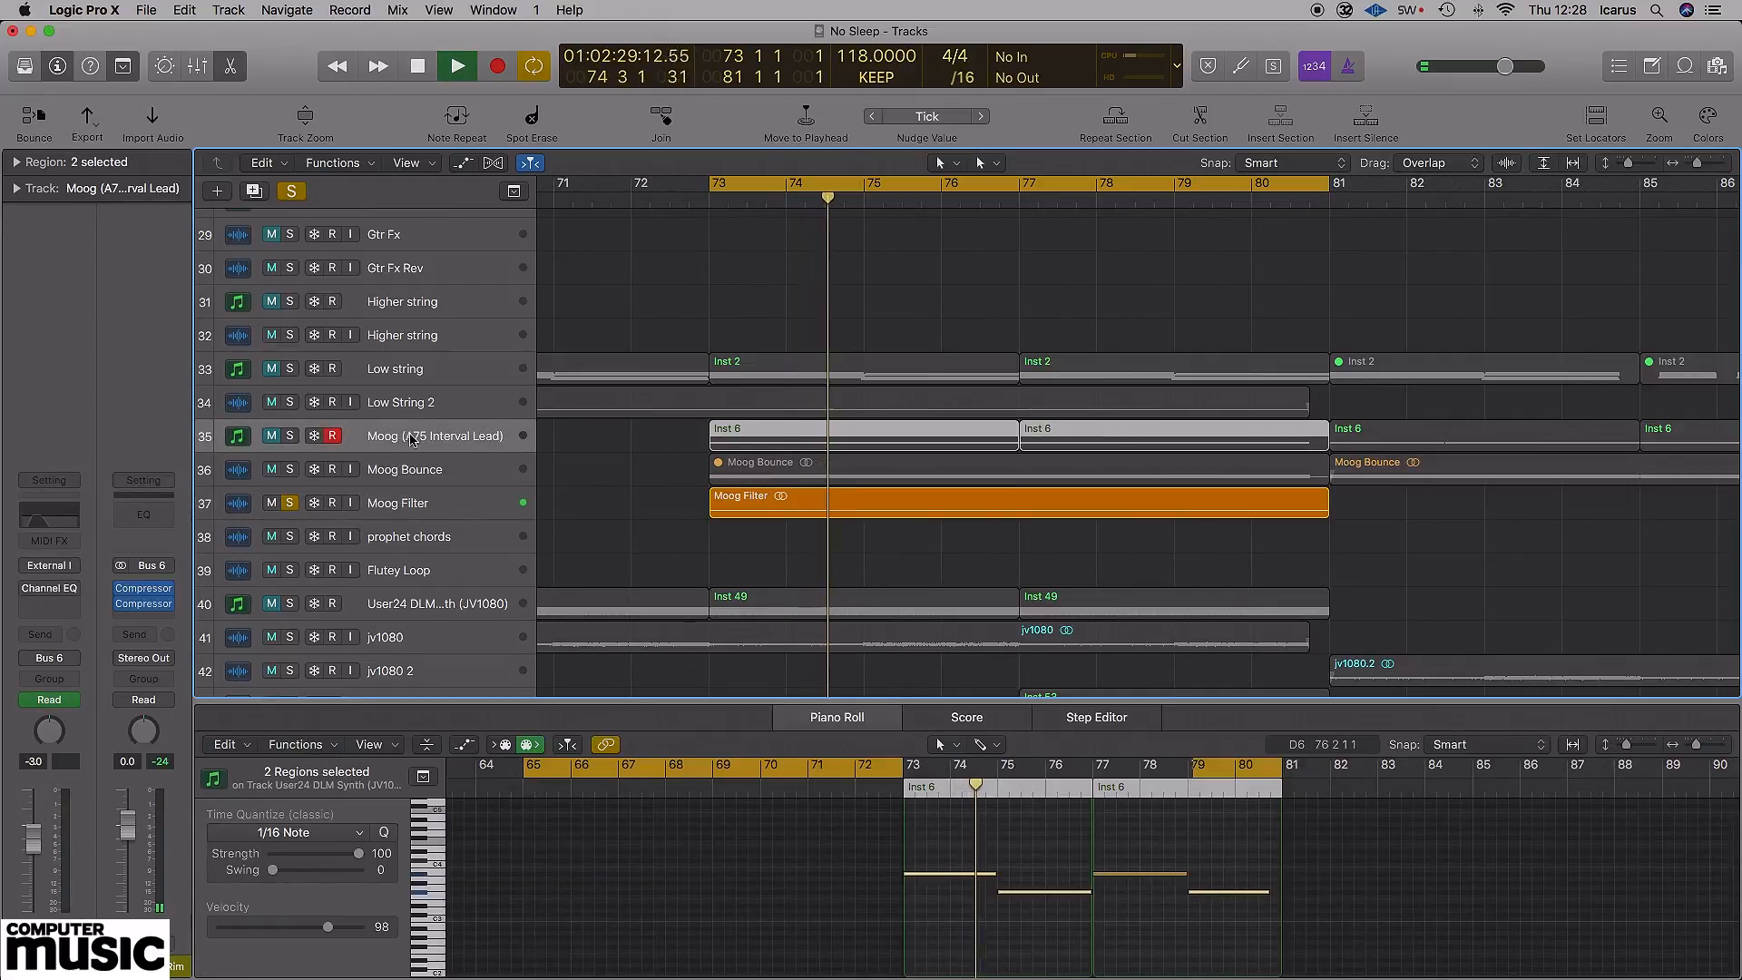
{"action": "left_click", "coordinate": [447, 479]}
{"action": "left_click", "coordinate": [427, 510]}
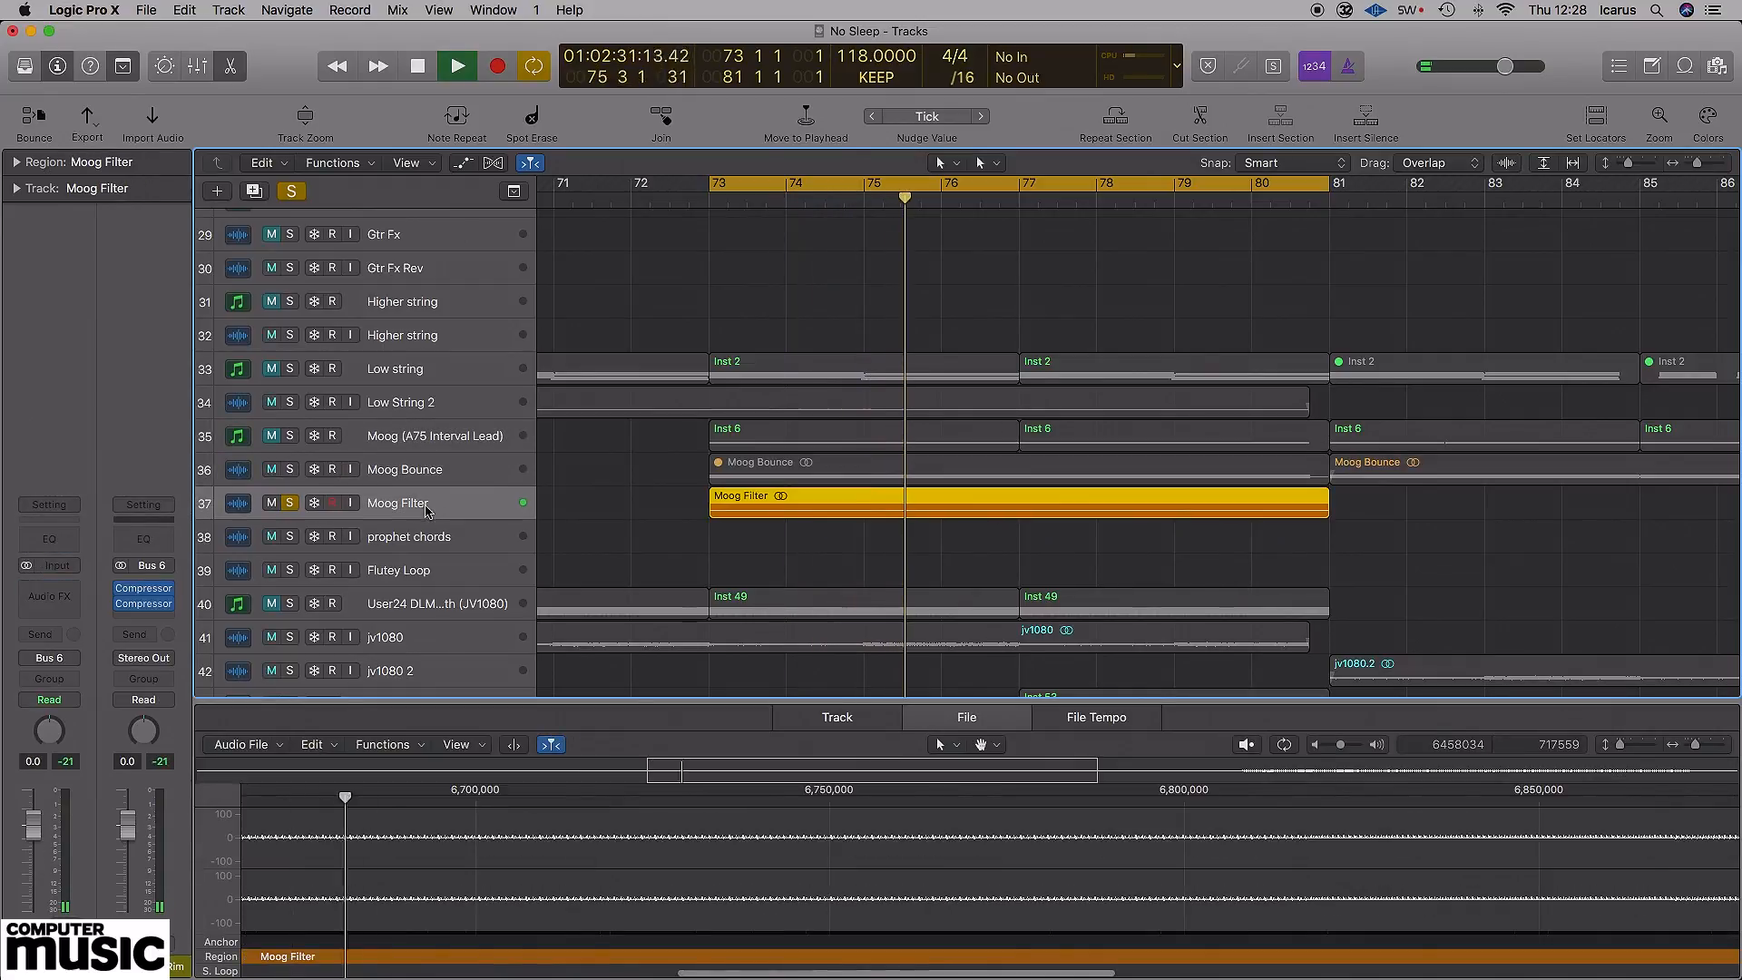
{"action": "left_click", "coordinate": [430, 478]}
{"action": "left_click", "coordinate": [422, 498]}
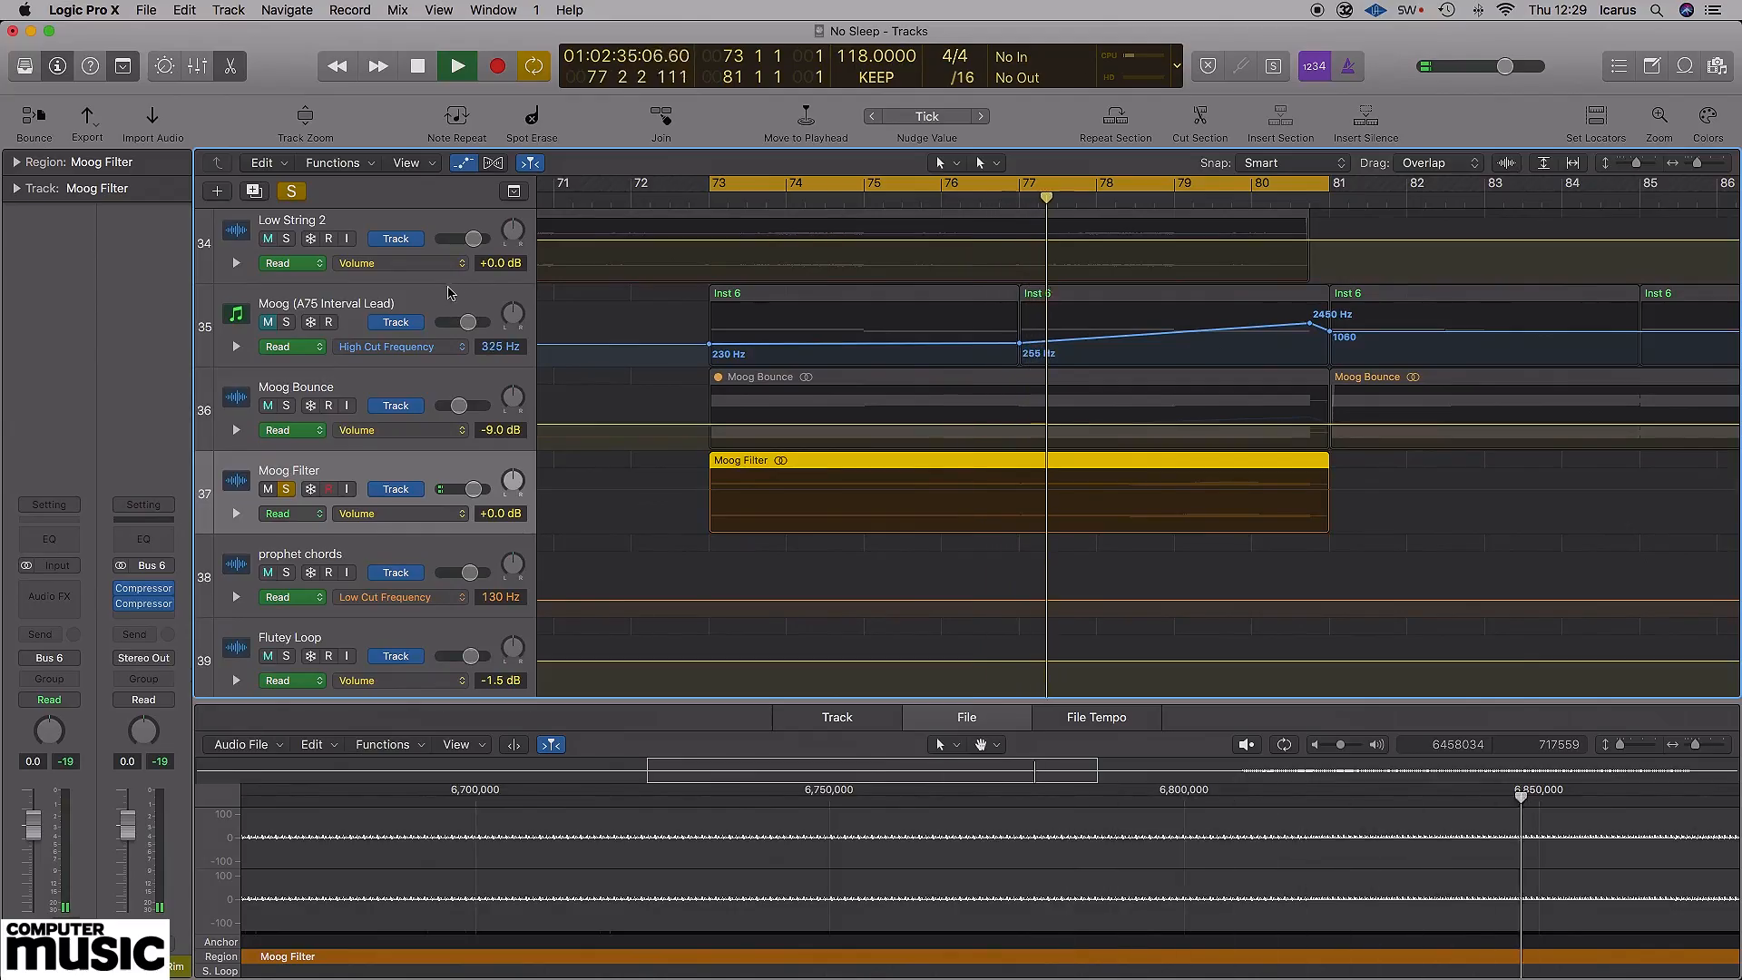
- Examine the High Cut Frequency automation on the Moog (A75 Interval Lead) track
{"action": "left_click", "coordinate": [444, 348]}
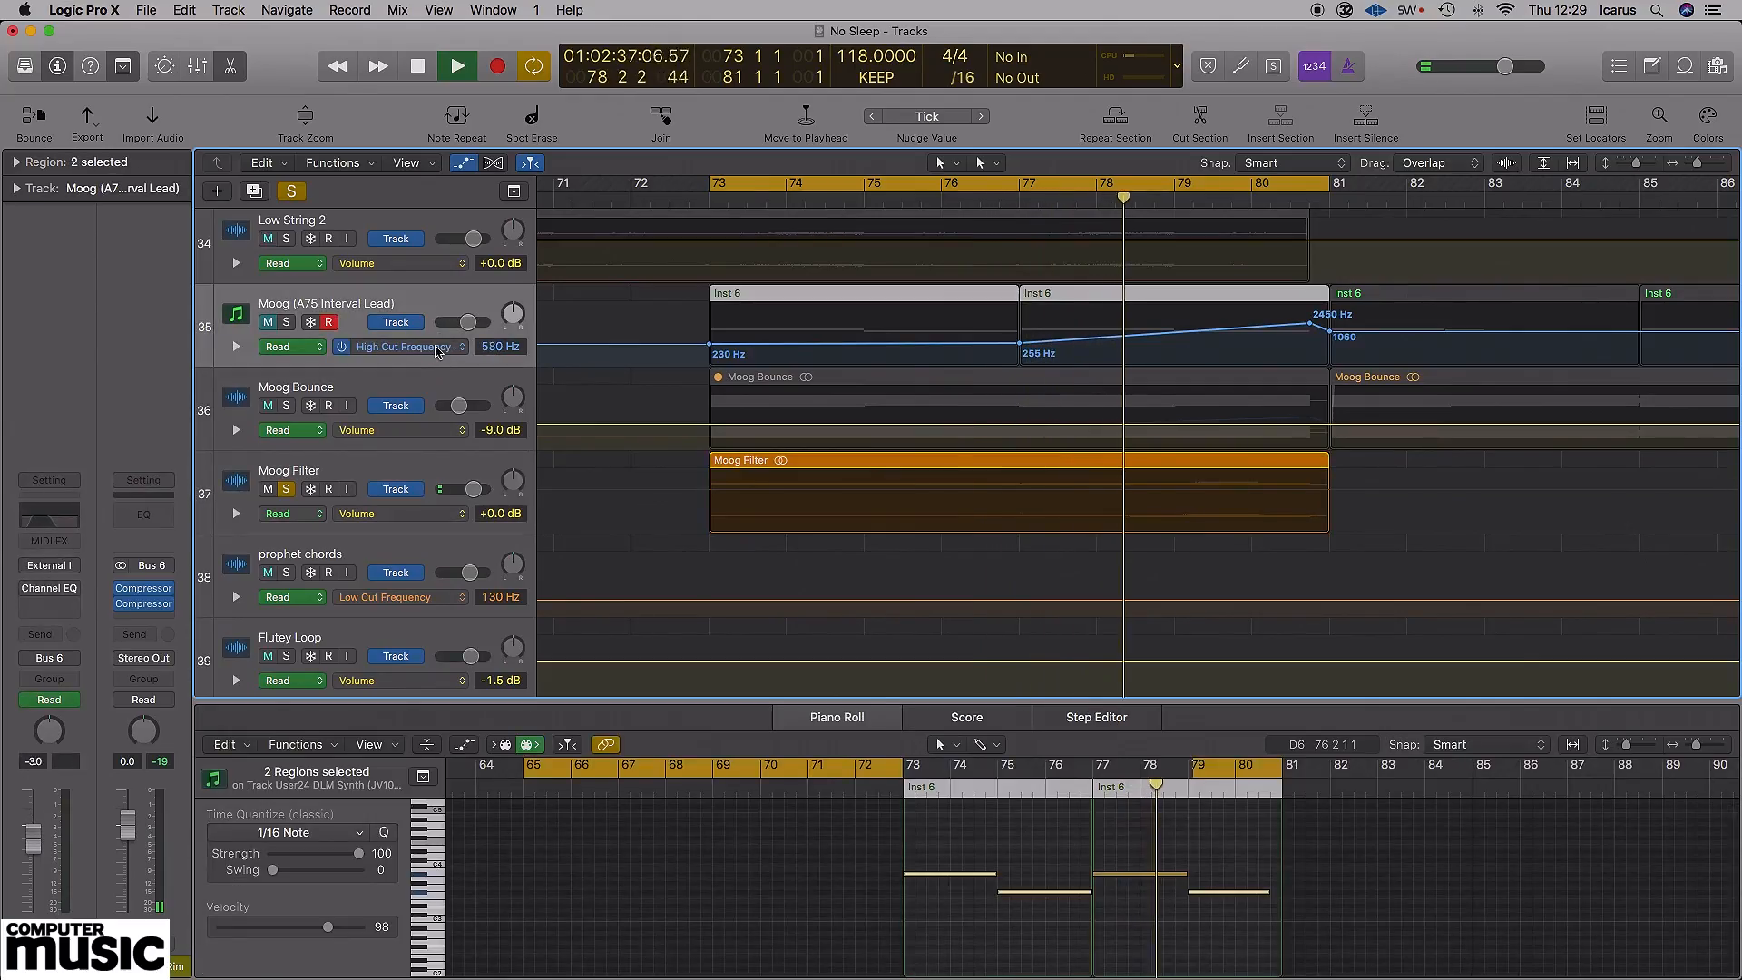
{"action": "left_click", "coordinate": [436, 351]}
{"action": "left_click", "coordinate": [471, 339]}
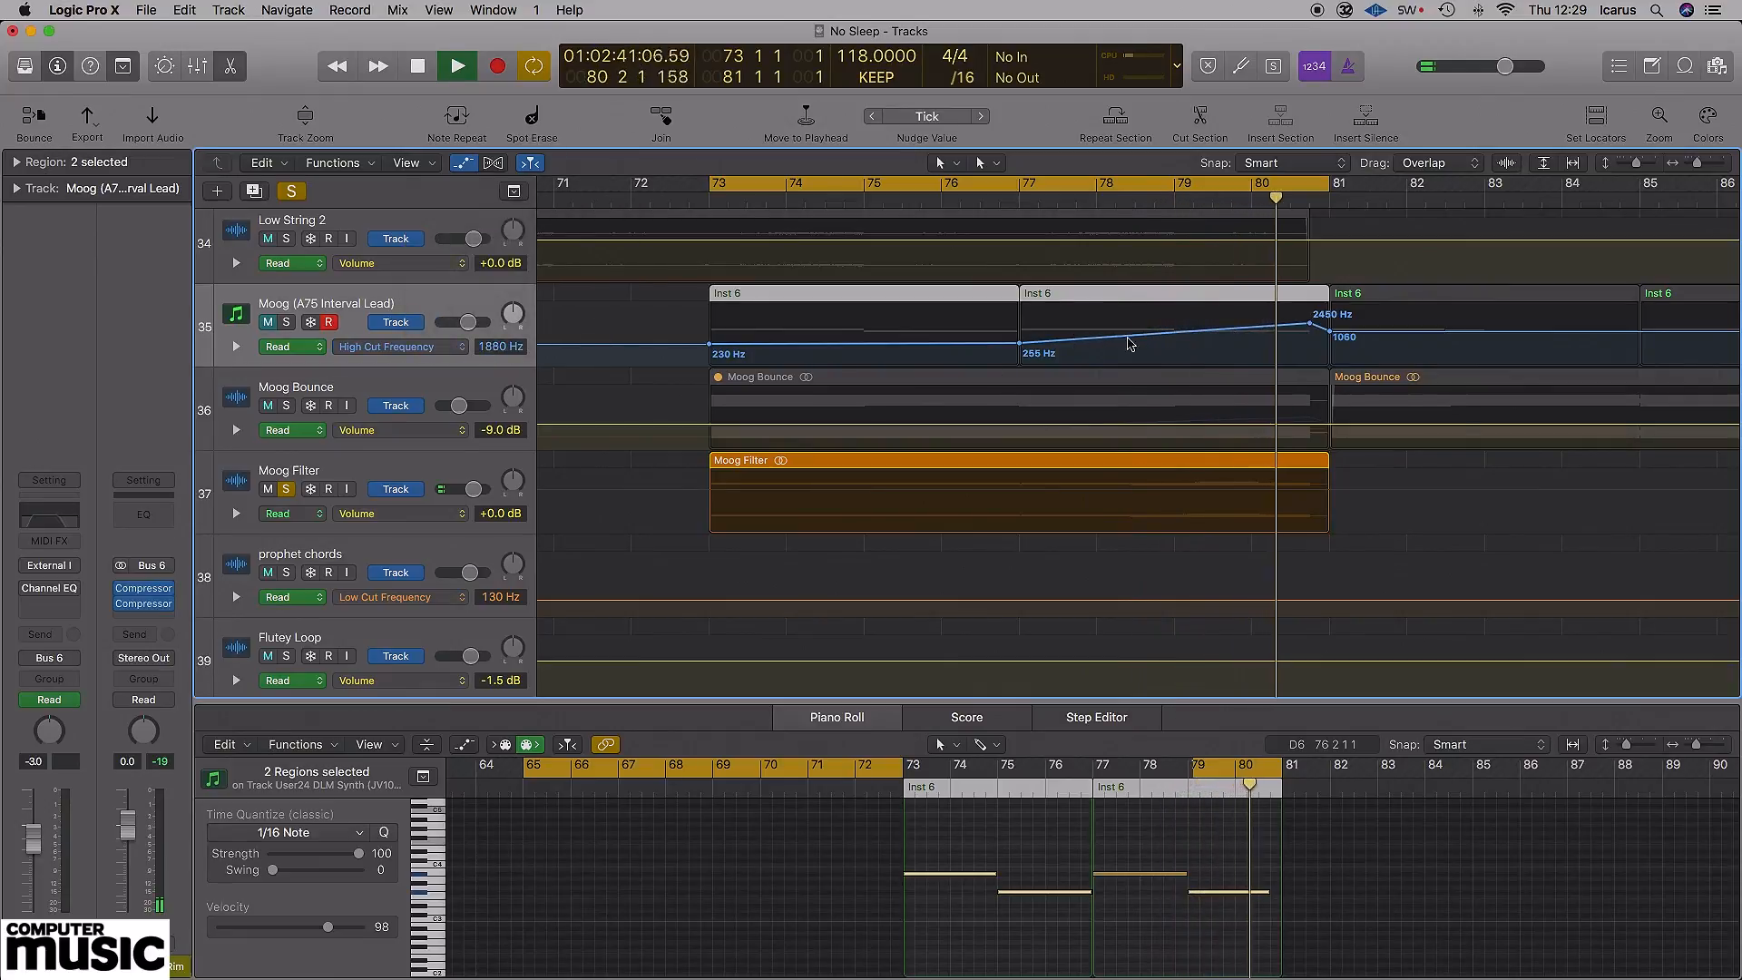
- Stop playback, clear the active solo and hide the track automation to return to the full arrangement
{"action": "key", "text": "space"}
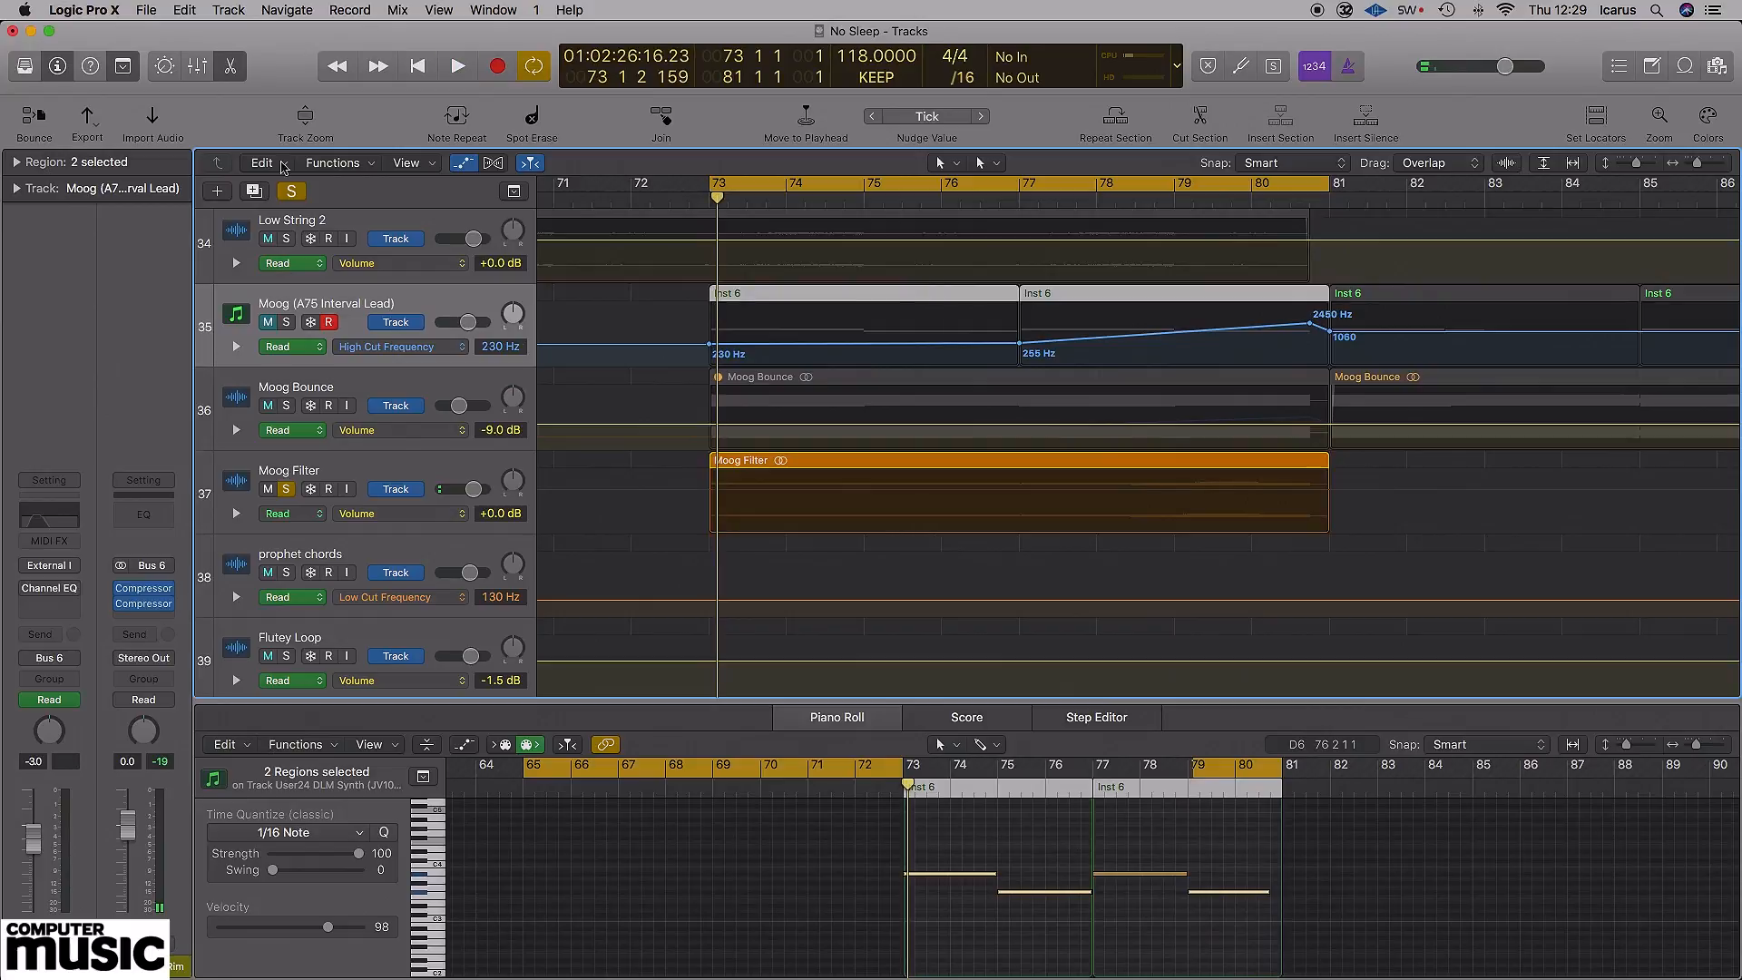
{"action": "left_click", "coordinate": [292, 190]}
{"action": "key", "text": "t"}
{"action": "left_click", "coordinate": [1516, 482]}
{"action": "left_click", "coordinate": [917, 350]}
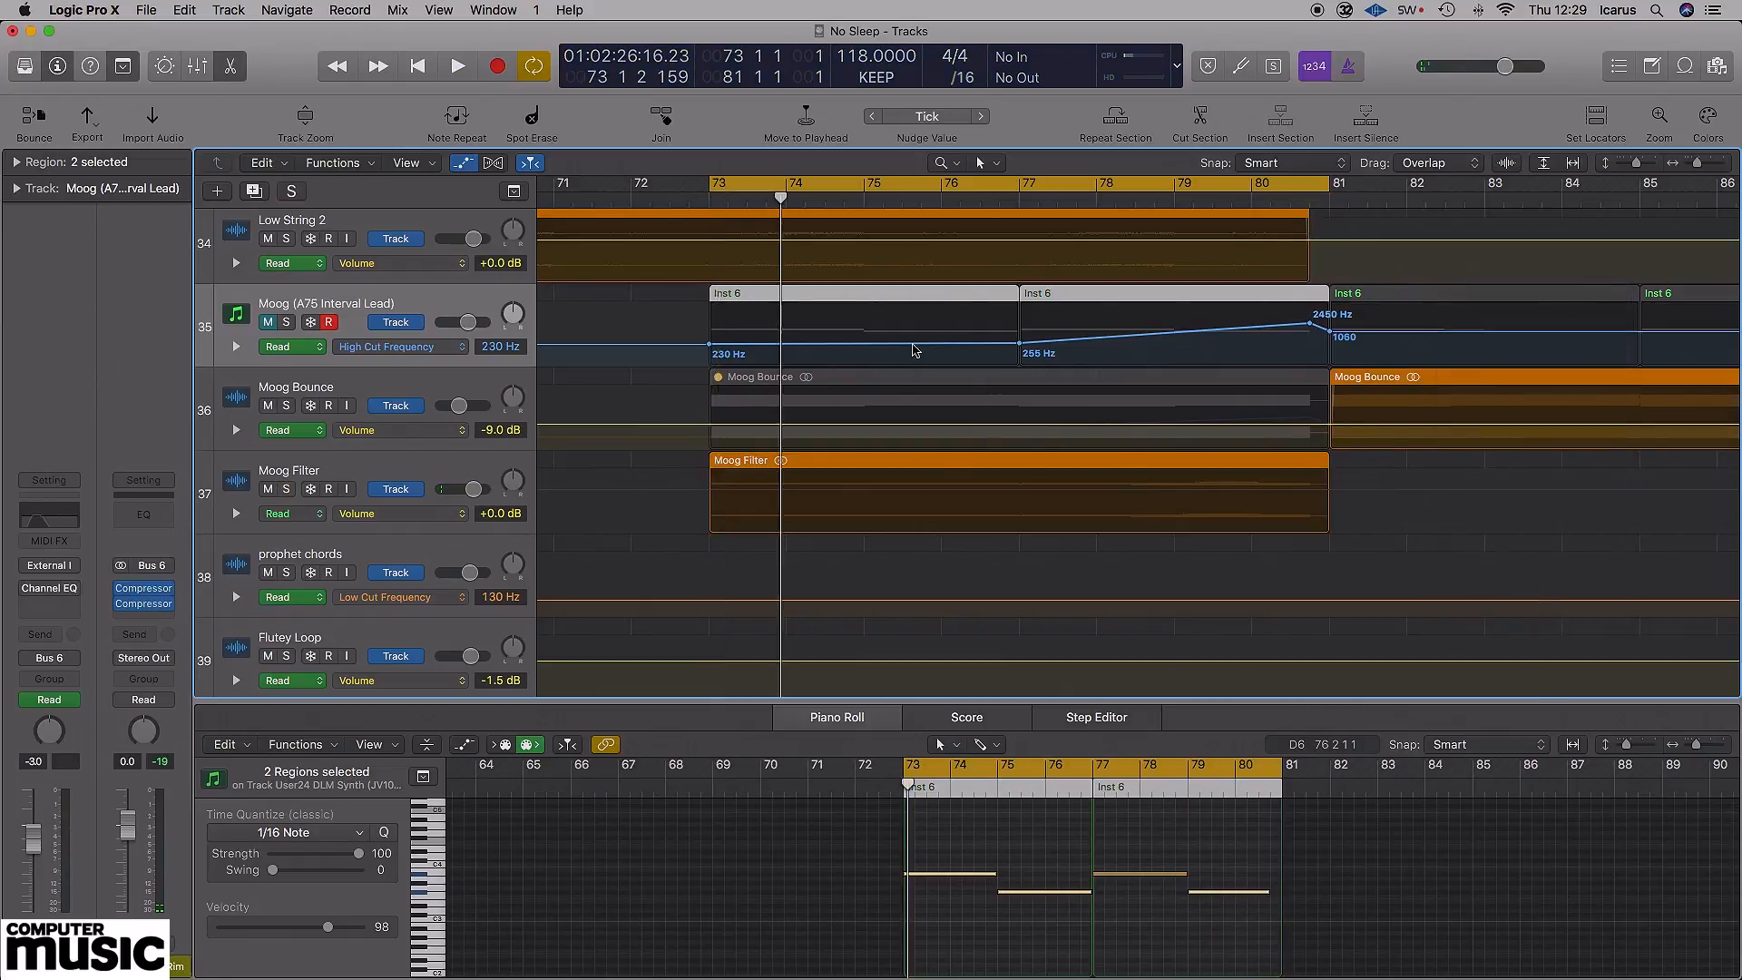
{"action": "key", "text": "t"}
{"action": "left_click", "coordinate": [974, 345]}
- Play the full mix from just before bar 73 with the cycle turned off and view the drum tracks
{"action": "key", "text": "space"}
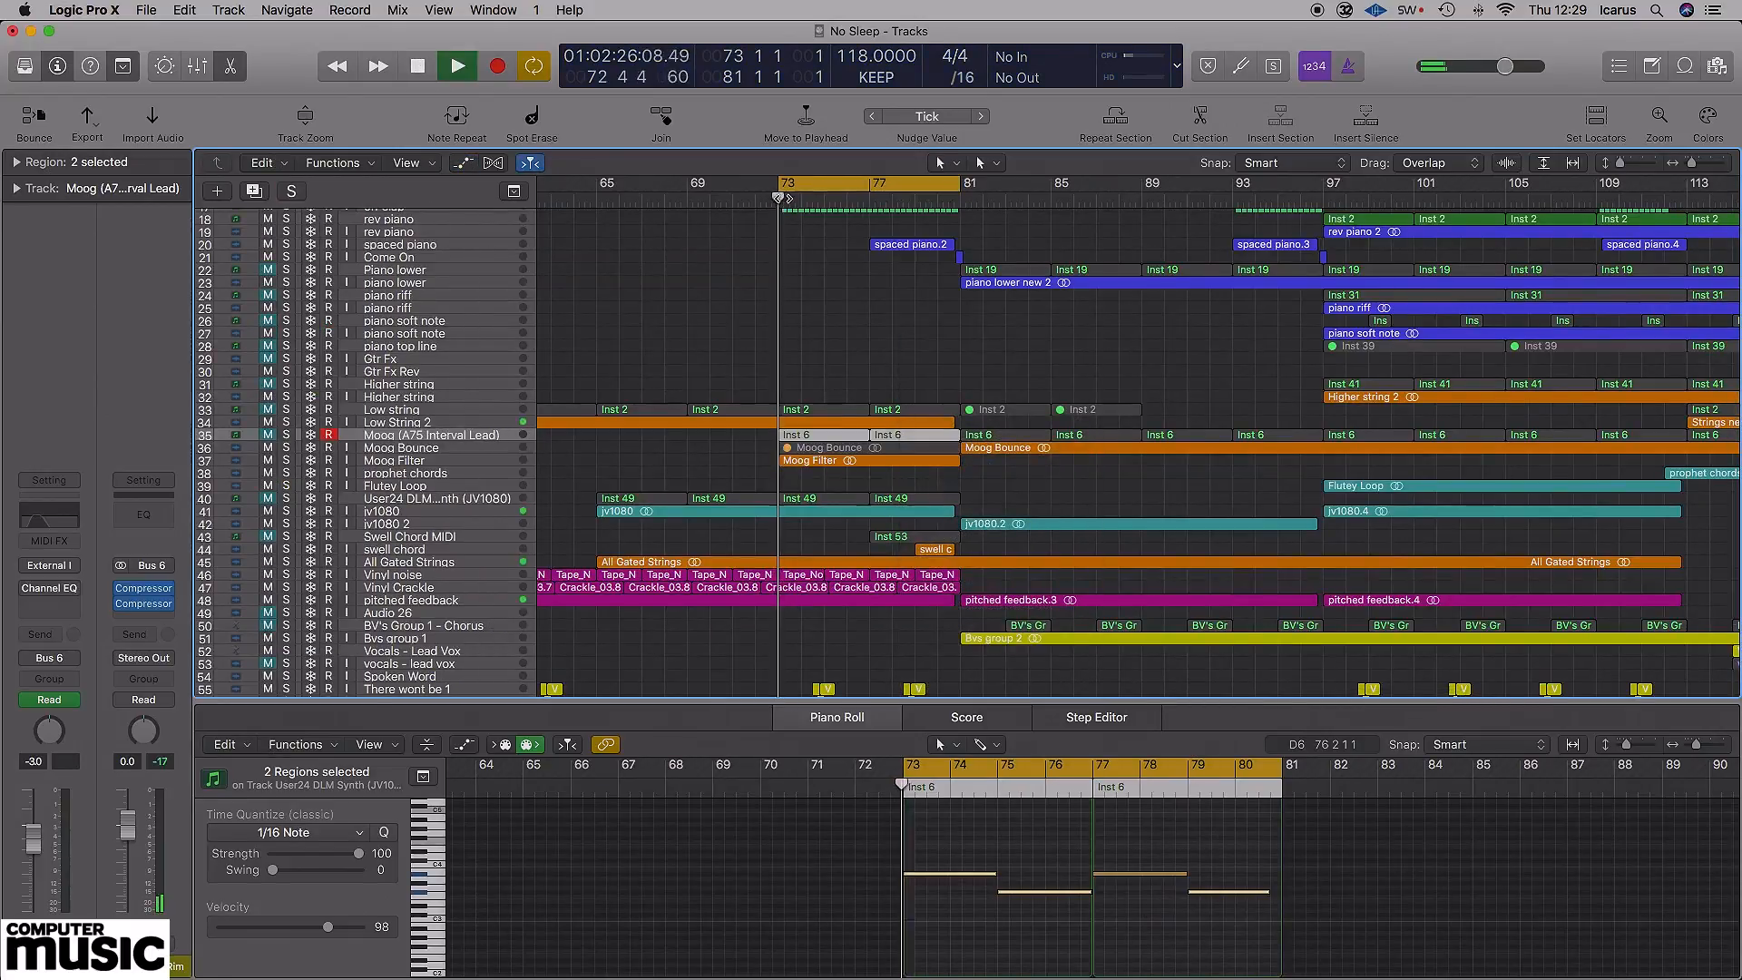
{"action": "left_click", "coordinate": [927, 181]}
{"action": "scroll", "coordinate": [907, 363], "scroll_direction": "up", "scroll_amount": 6}
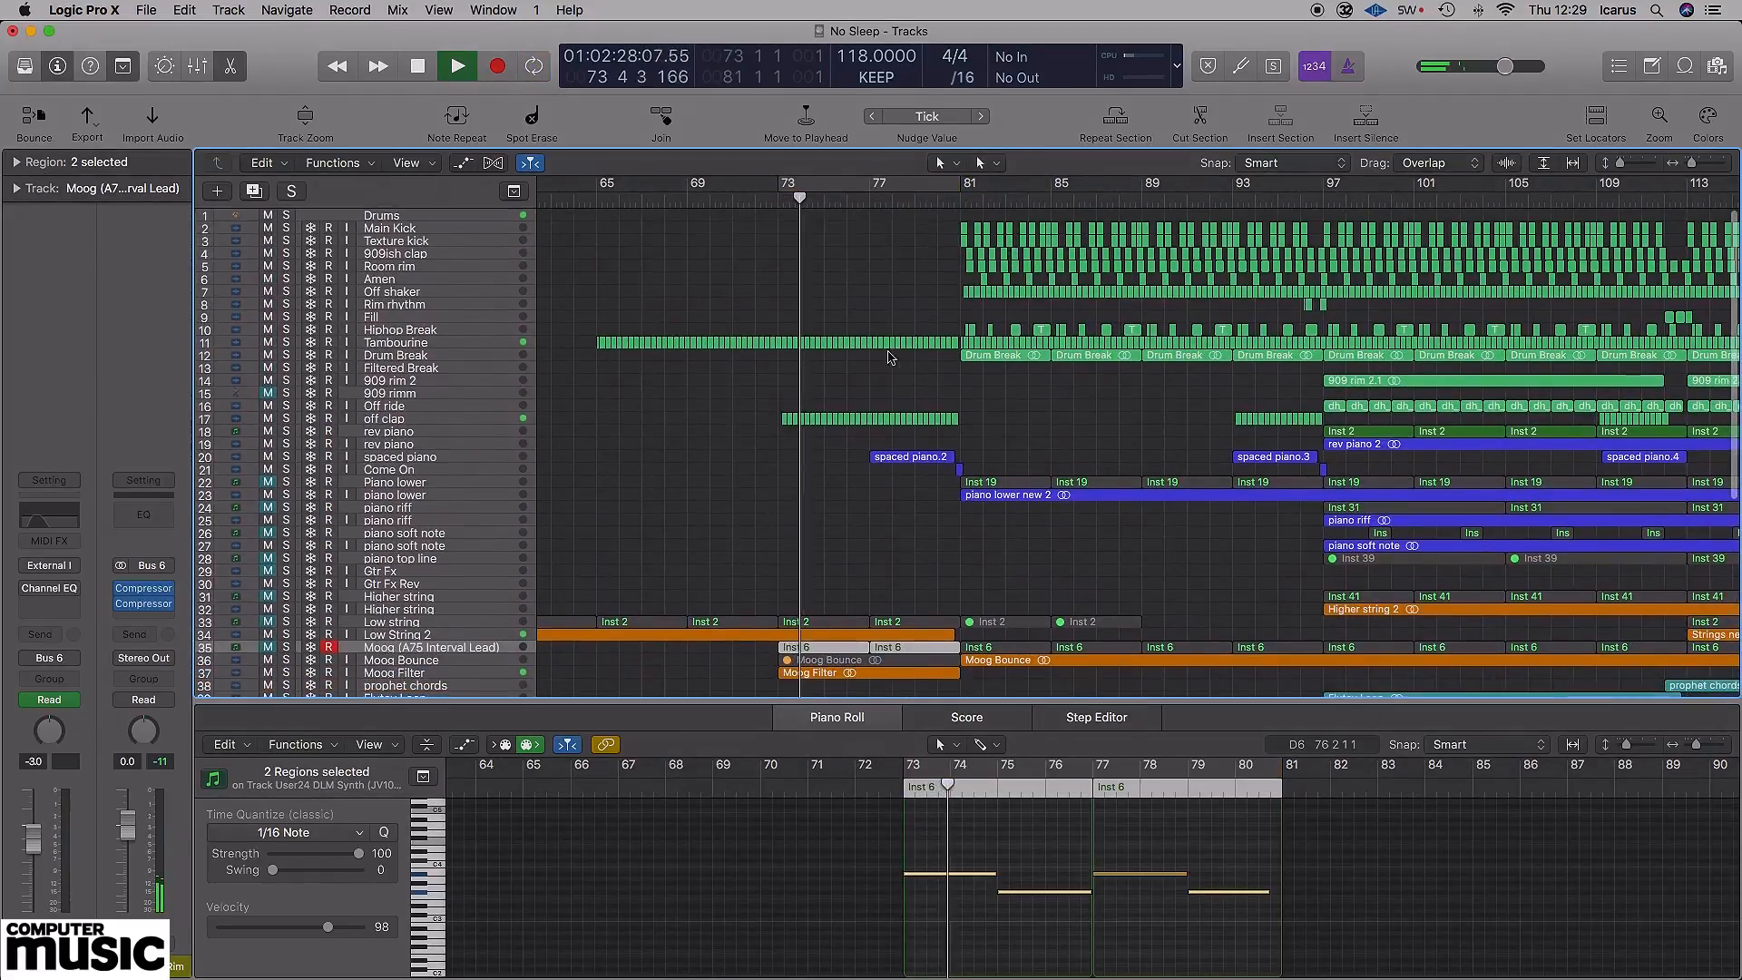
- Solo the off clap track and display its Channel EQ High Cut Frequency automation
{"action": "left_click", "coordinate": [904, 367]}
{"action": "key", "text": "p"}
{"action": "scroll", "coordinate": [904, 368], "scroll_direction": "down", "scroll_amount": 1}
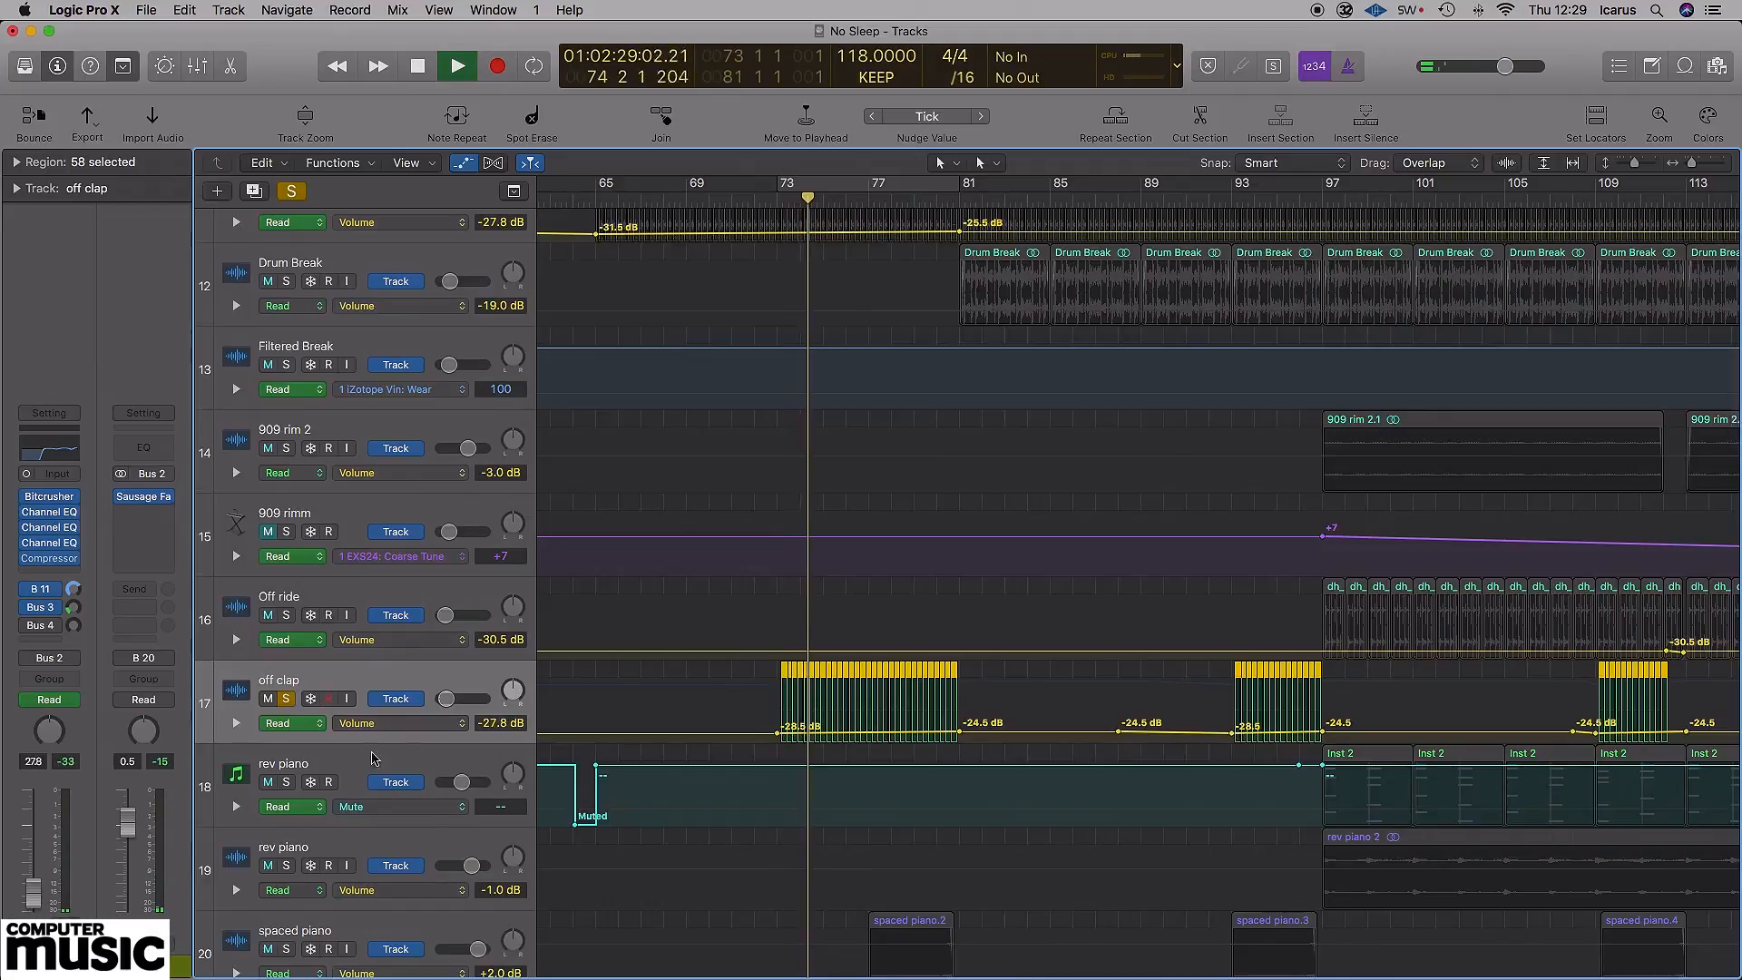
{"action": "left_click", "coordinate": [382, 725]}
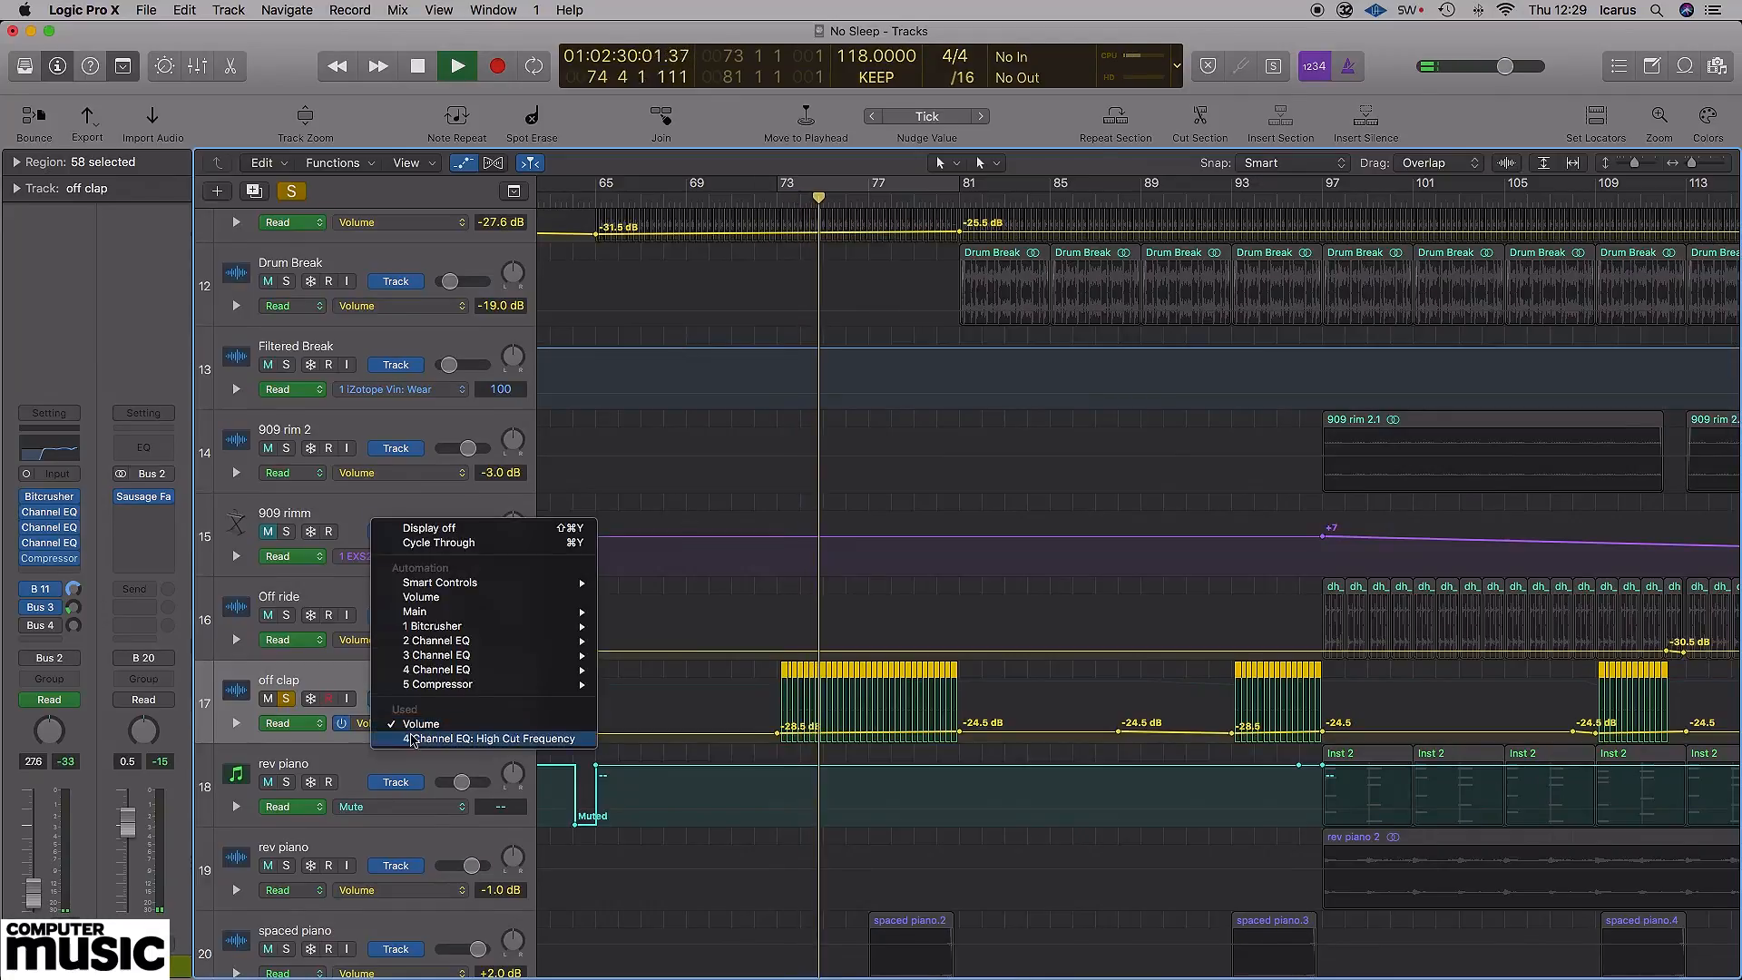
{"action": "left_click", "coordinate": [413, 739]}
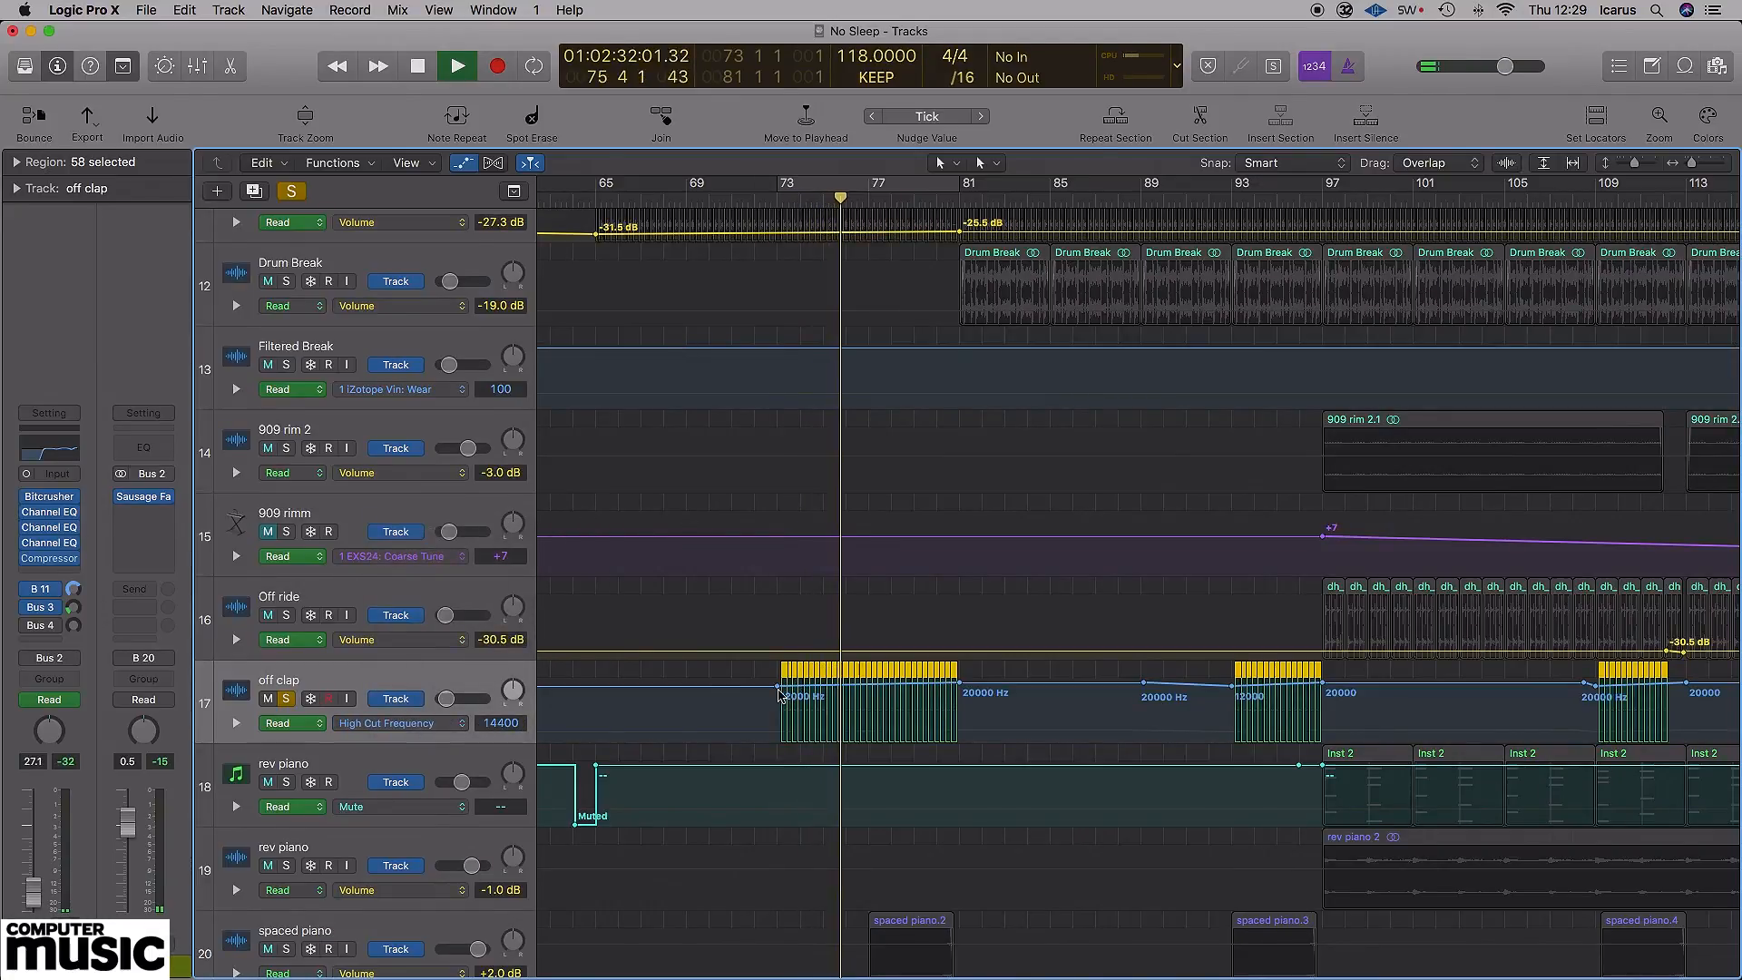
- Solo the Tambourine track alongside off clap and inspect its Volume automation and High Cut Frequency automation
{"action": "left_click", "coordinate": [1639, 170]}
{"action": "left_click_drag", "start_coordinate": [1638, 169], "coordinate": [1628, 170]}
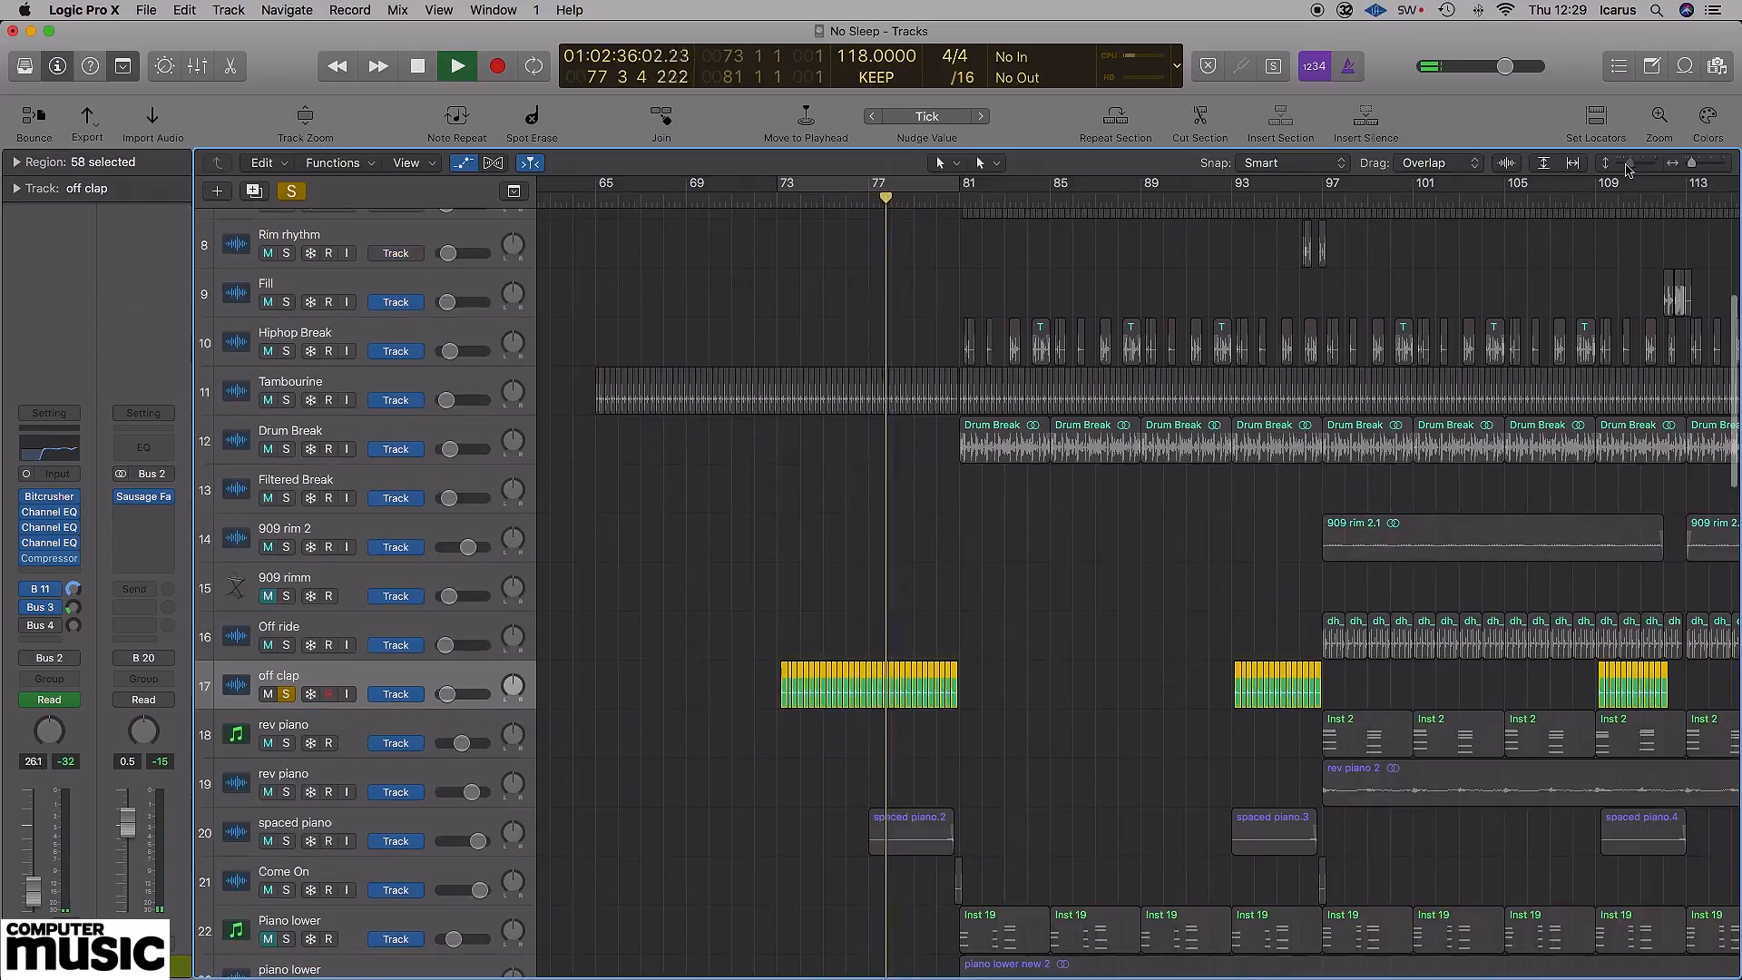
{"action": "left_click", "coordinate": [289, 399]}
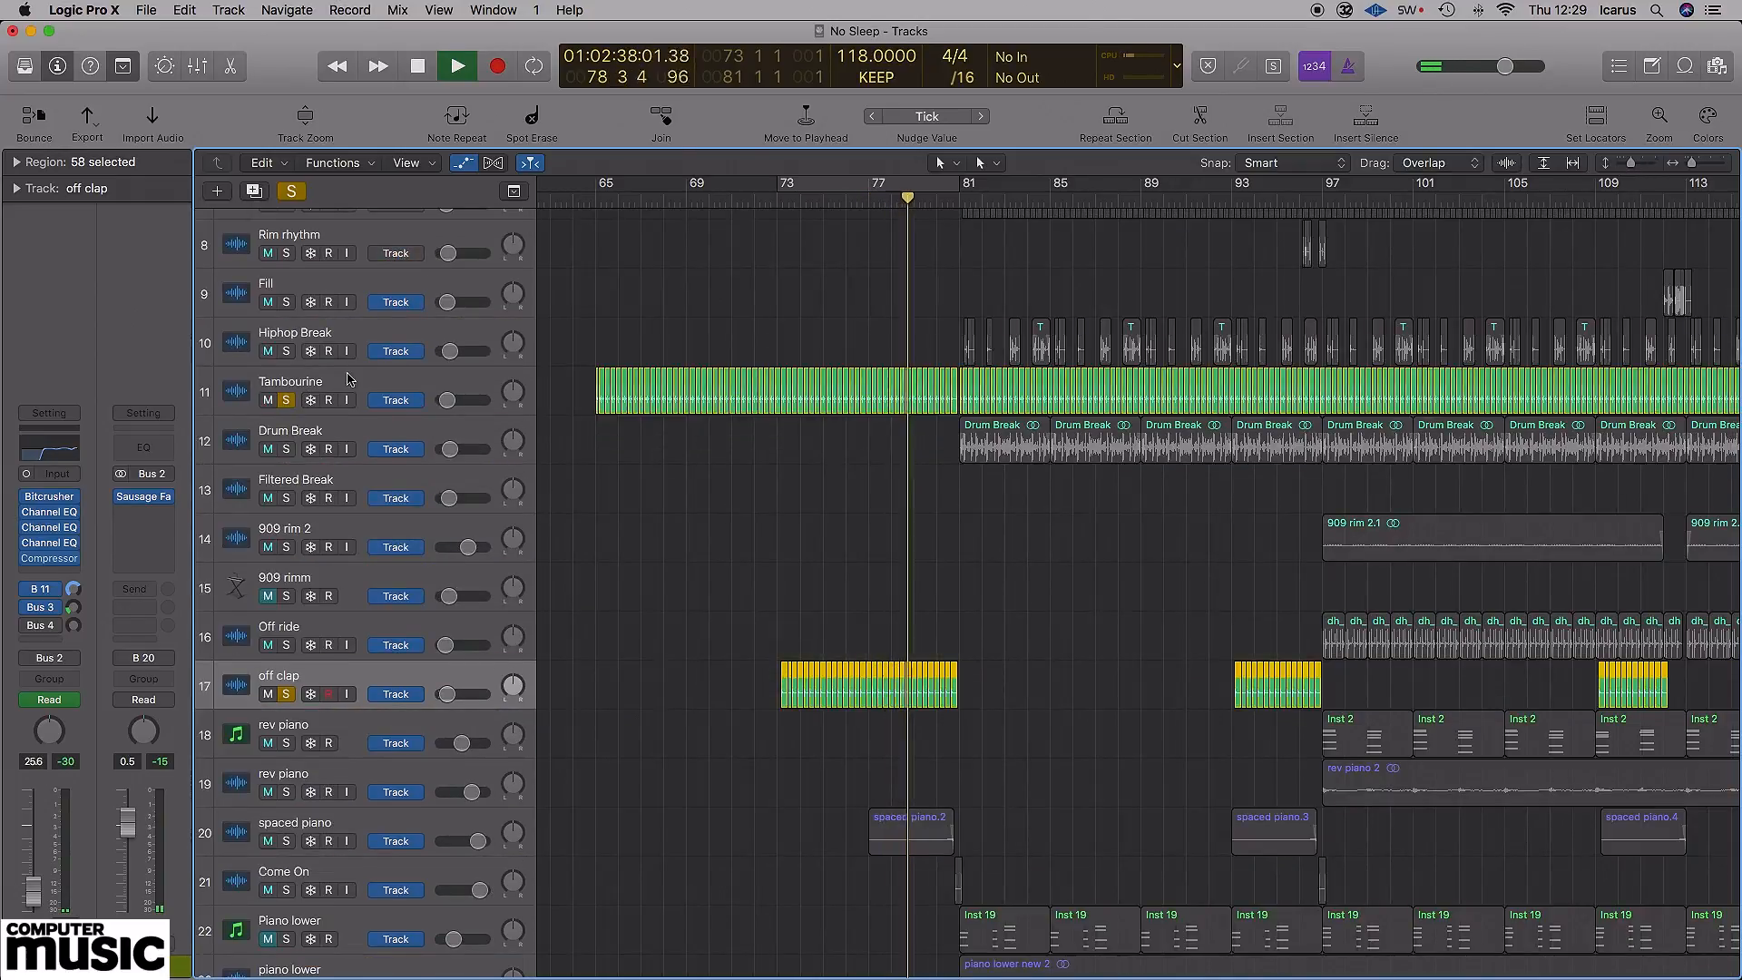
{"action": "left_click", "coordinate": [350, 376]}
{"action": "key", "text": "super+Up"}
{"action": "key", "text": "super+Up"}
{"action": "key", "text": "super+Up"}
{"action": "key", "text": "super+Up"}
{"action": "key", "text": "super+Down"}
{"action": "key", "text": "super+Down"}
{"action": "key", "text": "super+Down"}
{"action": "key", "text": "super+Down"}
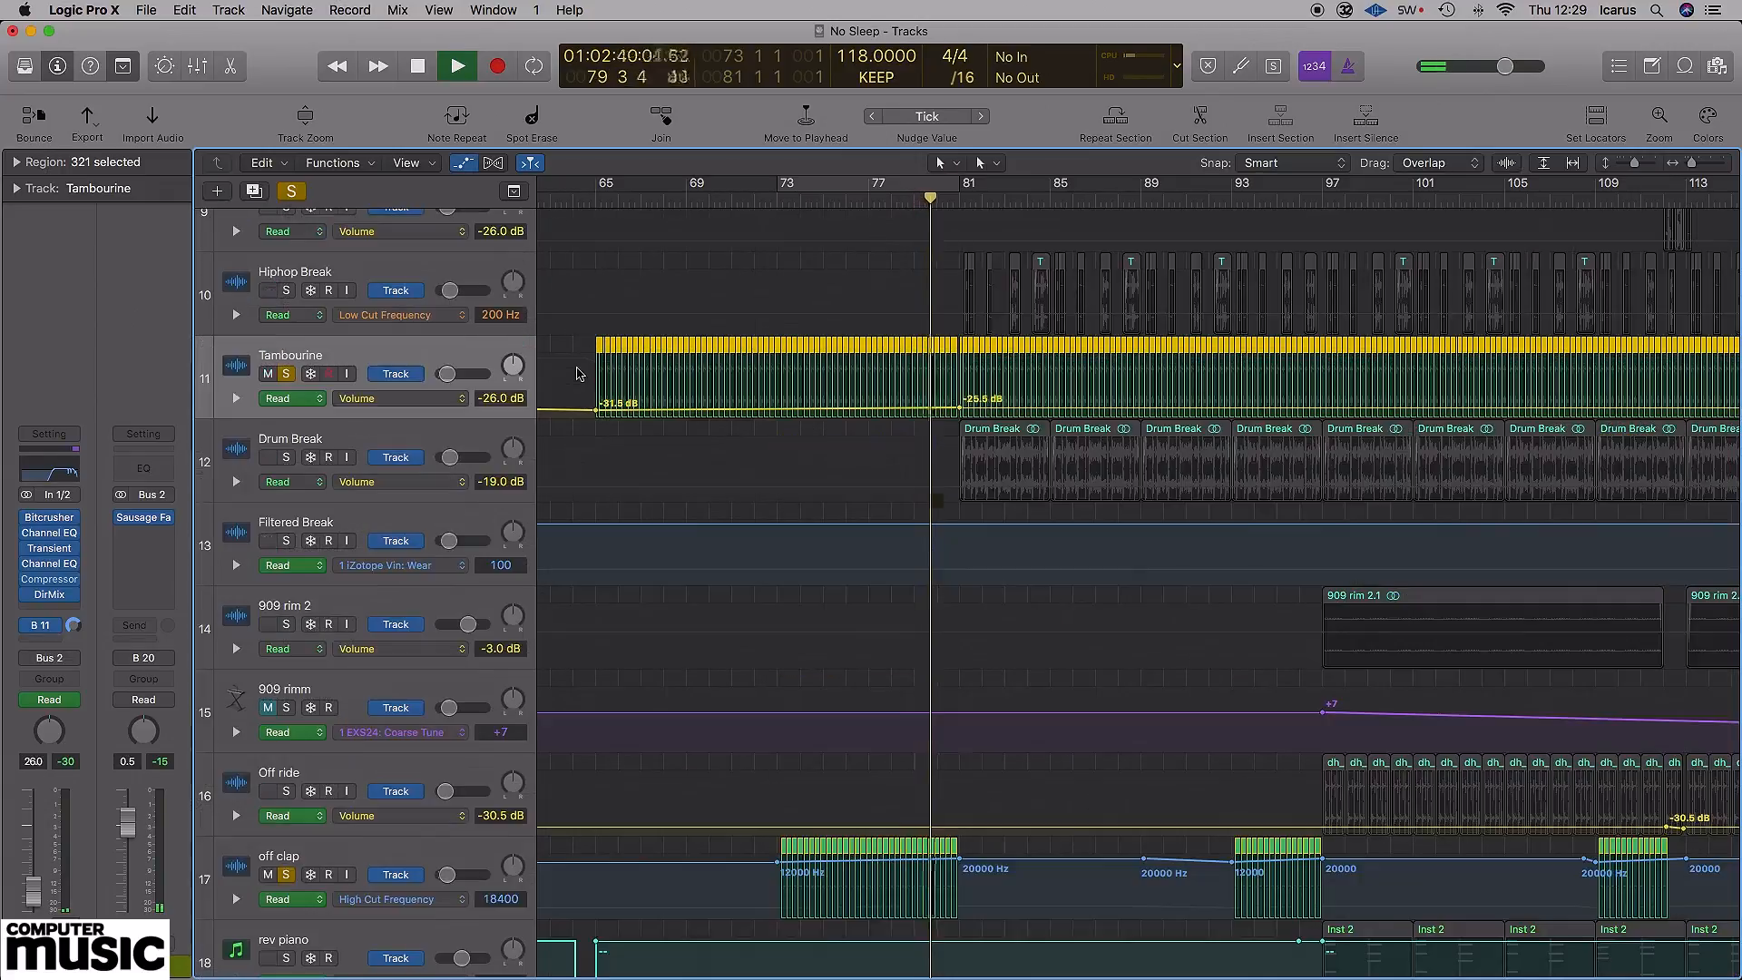
{"action": "scroll", "coordinate": [578, 374], "scroll_direction": "up", "scroll_amount": 4}
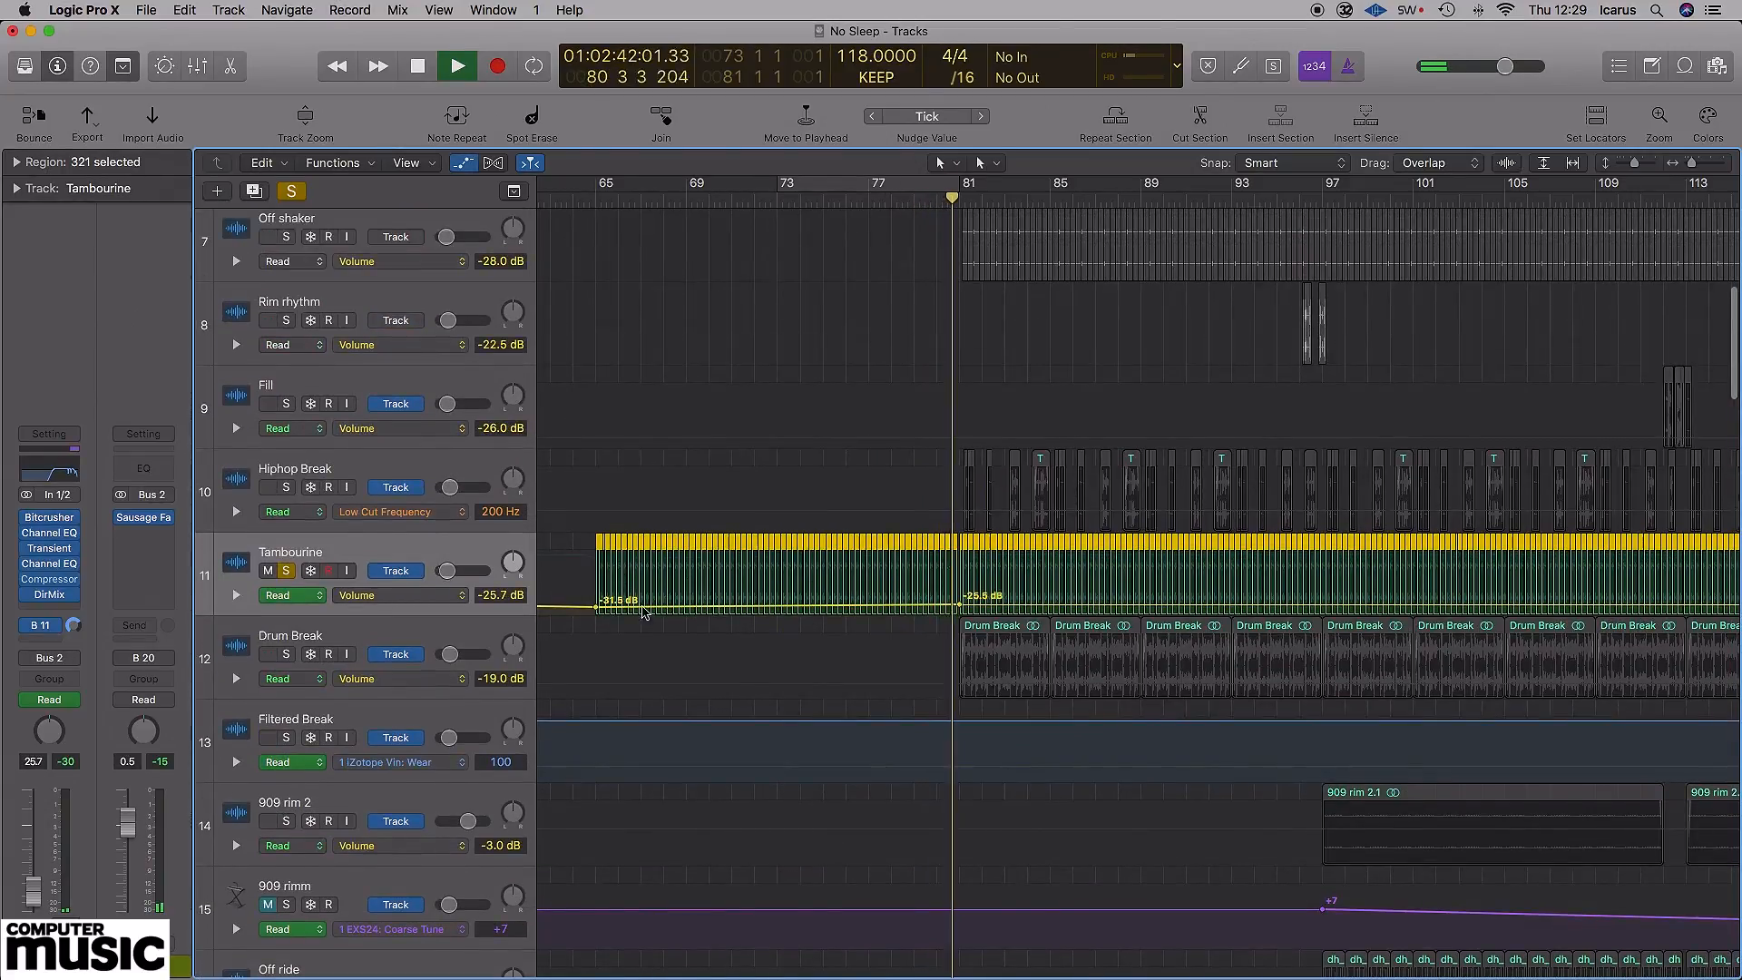
{"action": "left_click", "coordinate": [462, 595]}
{"action": "left_click", "coordinate": [544, 599]}
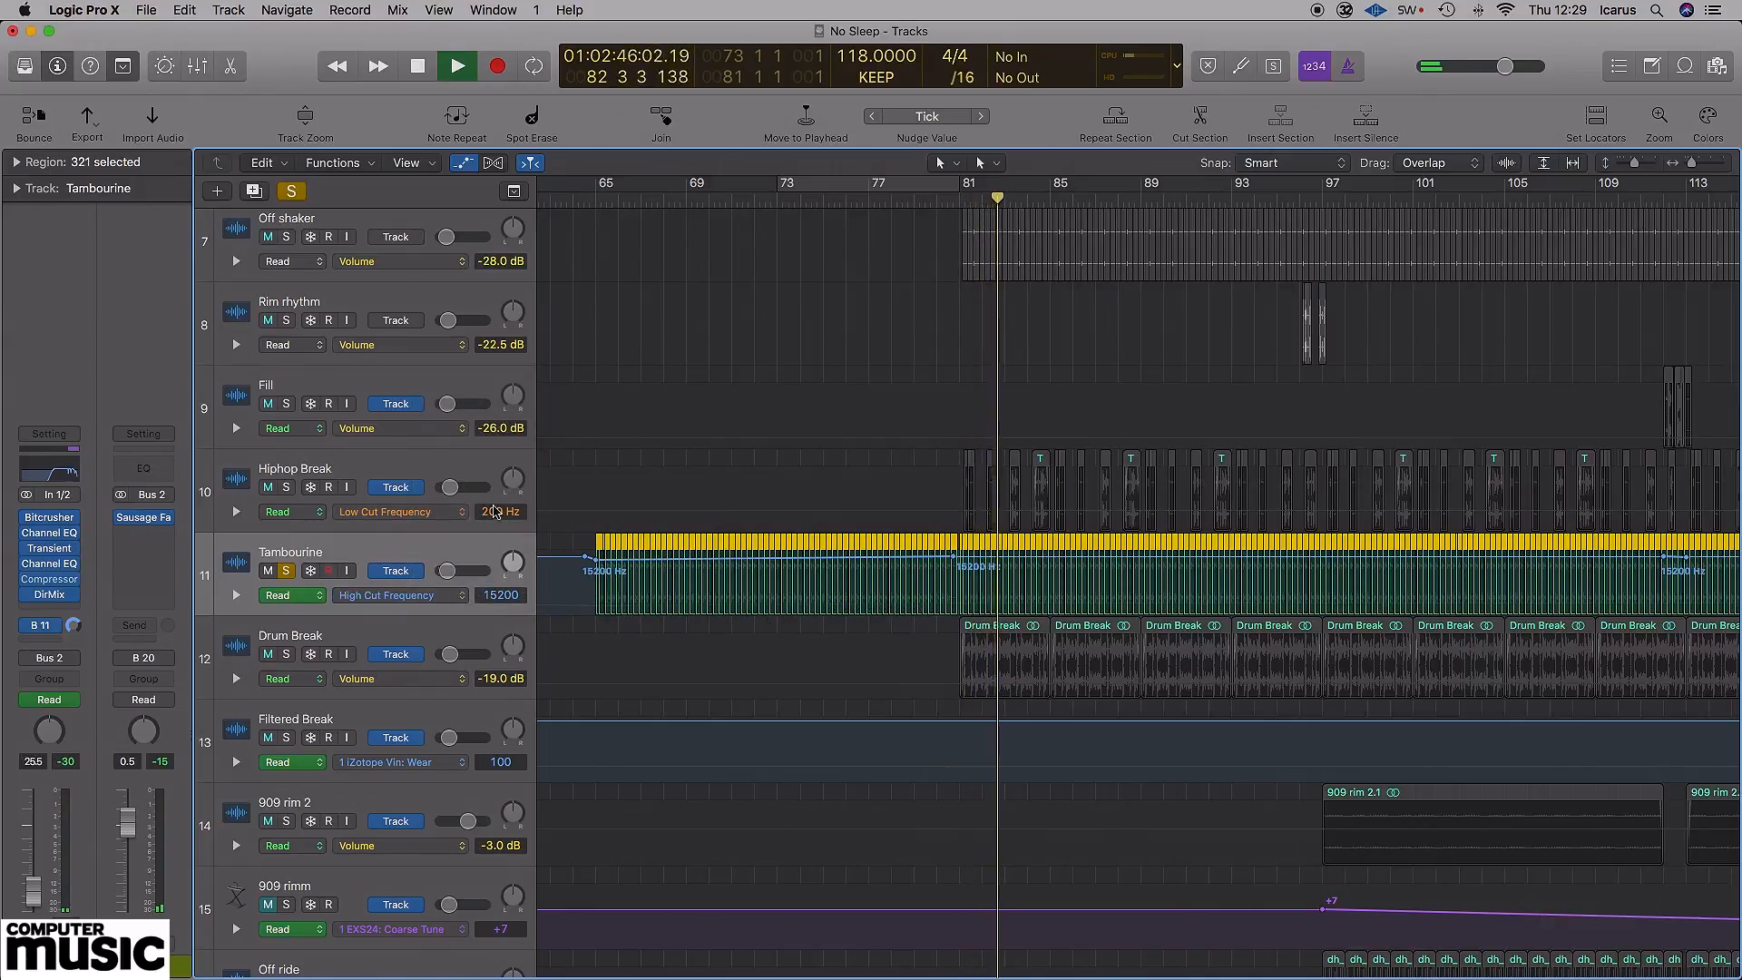
- Clear the solo, hide the track automation and play the full mix from around bar 79
{"action": "left_click", "coordinate": [289, 572]}
{"action": "left_click", "coordinate": [294, 192]}
{"action": "key", "text": "a"}
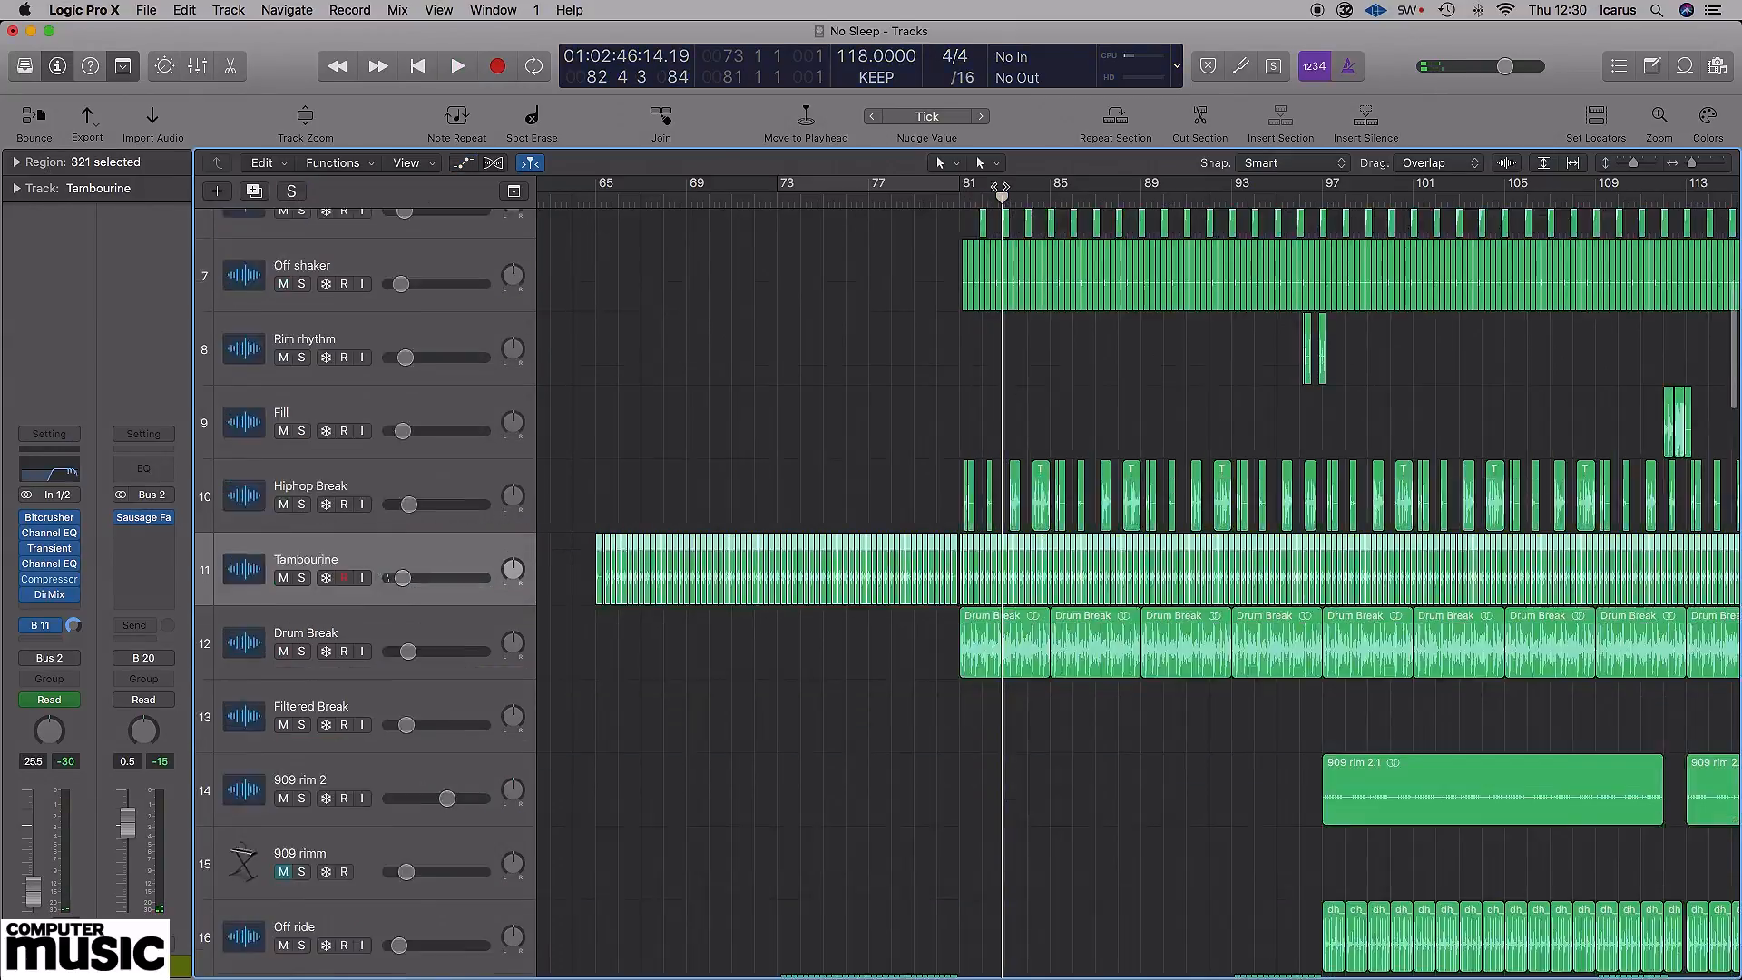
{"action": "key", "text": "super+Up"}
{"action": "key", "text": "super+Up"}
{"action": "key", "text": "super+Up"}
{"action": "key", "text": "super+Up"}
{"action": "left_click", "coordinate": [918, 200]}
{"action": "scroll", "coordinate": [921, 277], "scroll_direction": "down", "scroll_amount": 1}
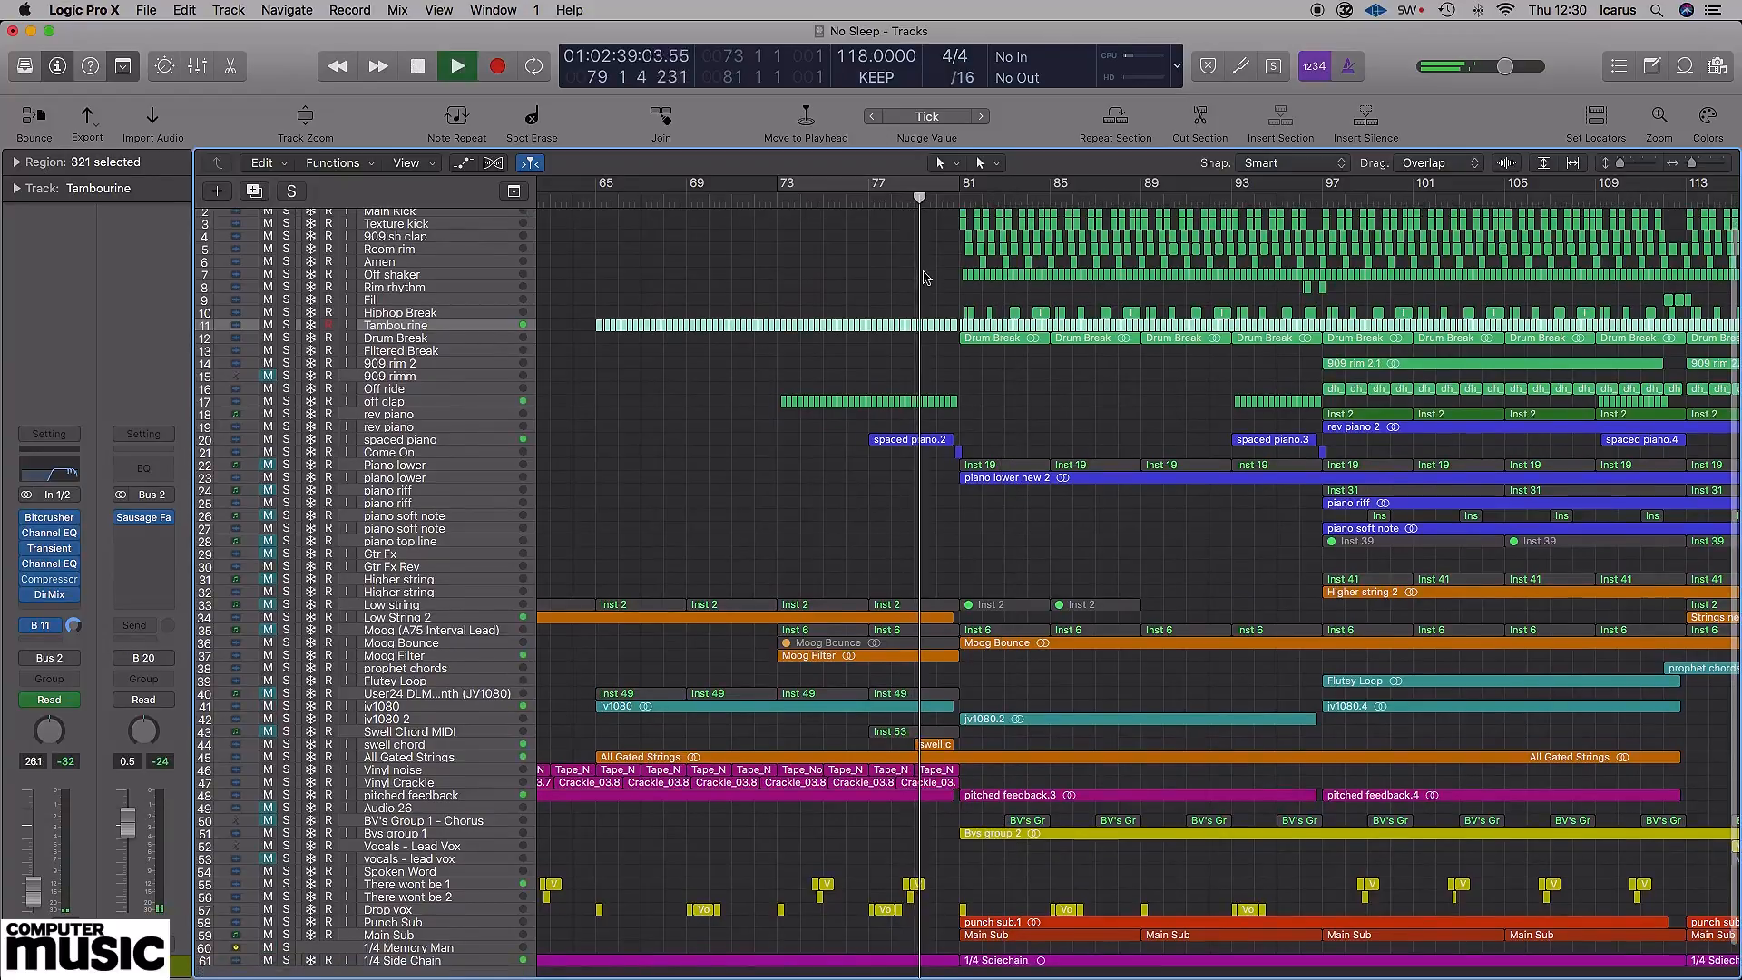
- Compare the arrangement from bar 81 onward with the opening section from bar 1 while the full mix plays
{"action": "scroll", "coordinate": [925, 276], "scroll_direction": "right", "scroll_amount": 2}
{"action": "scroll", "coordinate": [615, 427], "scroll_direction": "down", "scroll_amount": 3}
{"action": "scroll", "coordinate": [753, 436], "scroll_direction": "right", "scroll_amount": 3}
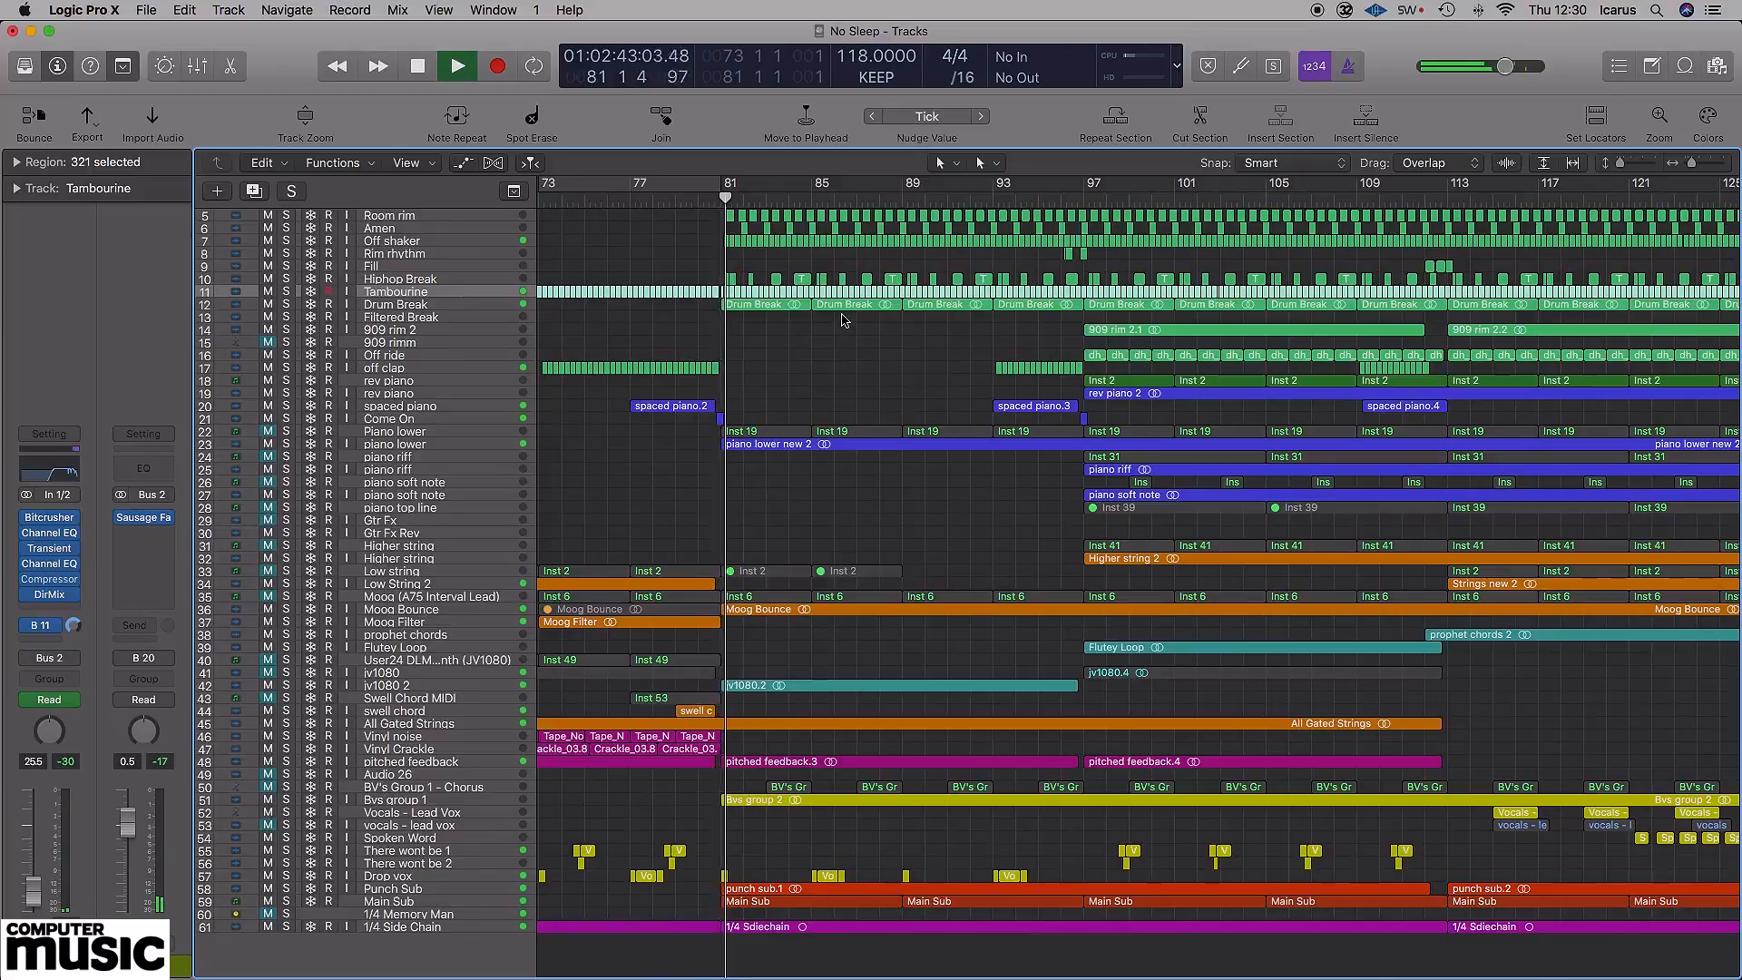
{"action": "scroll", "coordinate": [841, 319], "scroll_direction": "left", "scroll_amount": 2}
{"action": "scroll", "coordinate": [851, 338], "scroll_direction": "up", "scroll_amount": 3}
{"action": "scroll", "coordinate": [908, 354], "scroll_direction": "left", "scroll_amount": 8}
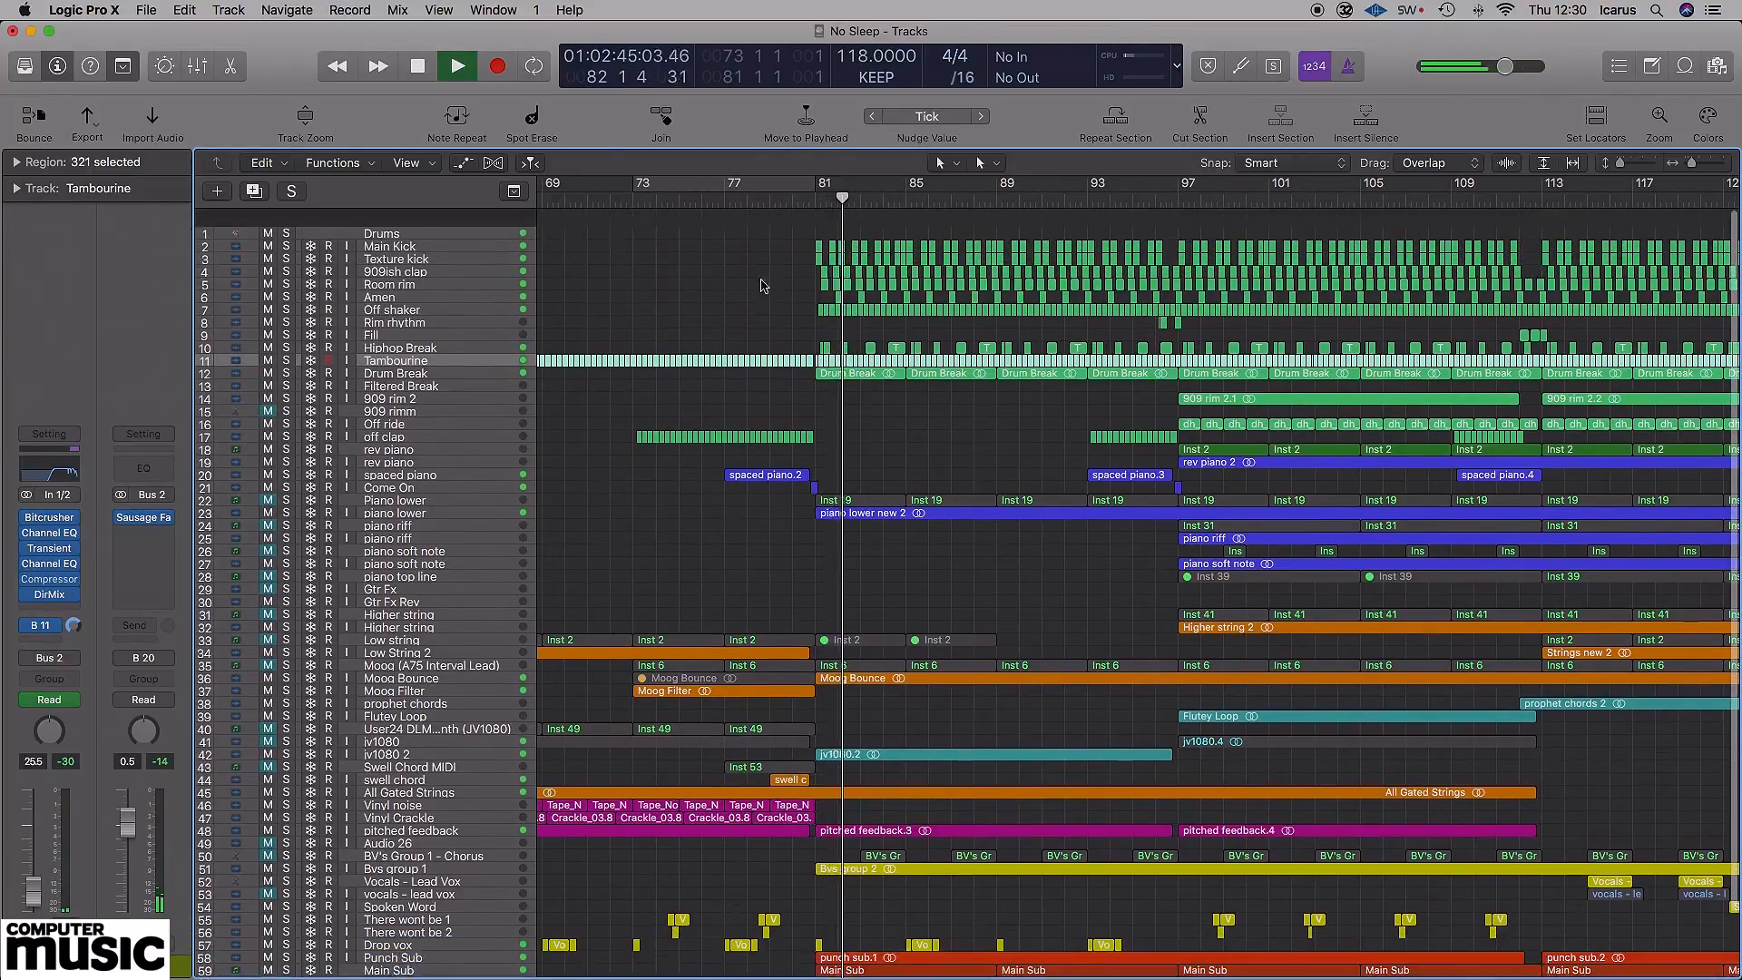
{"action": "scroll", "coordinate": [1012, 384], "scroll_direction": "right", "scroll_amount": 5}
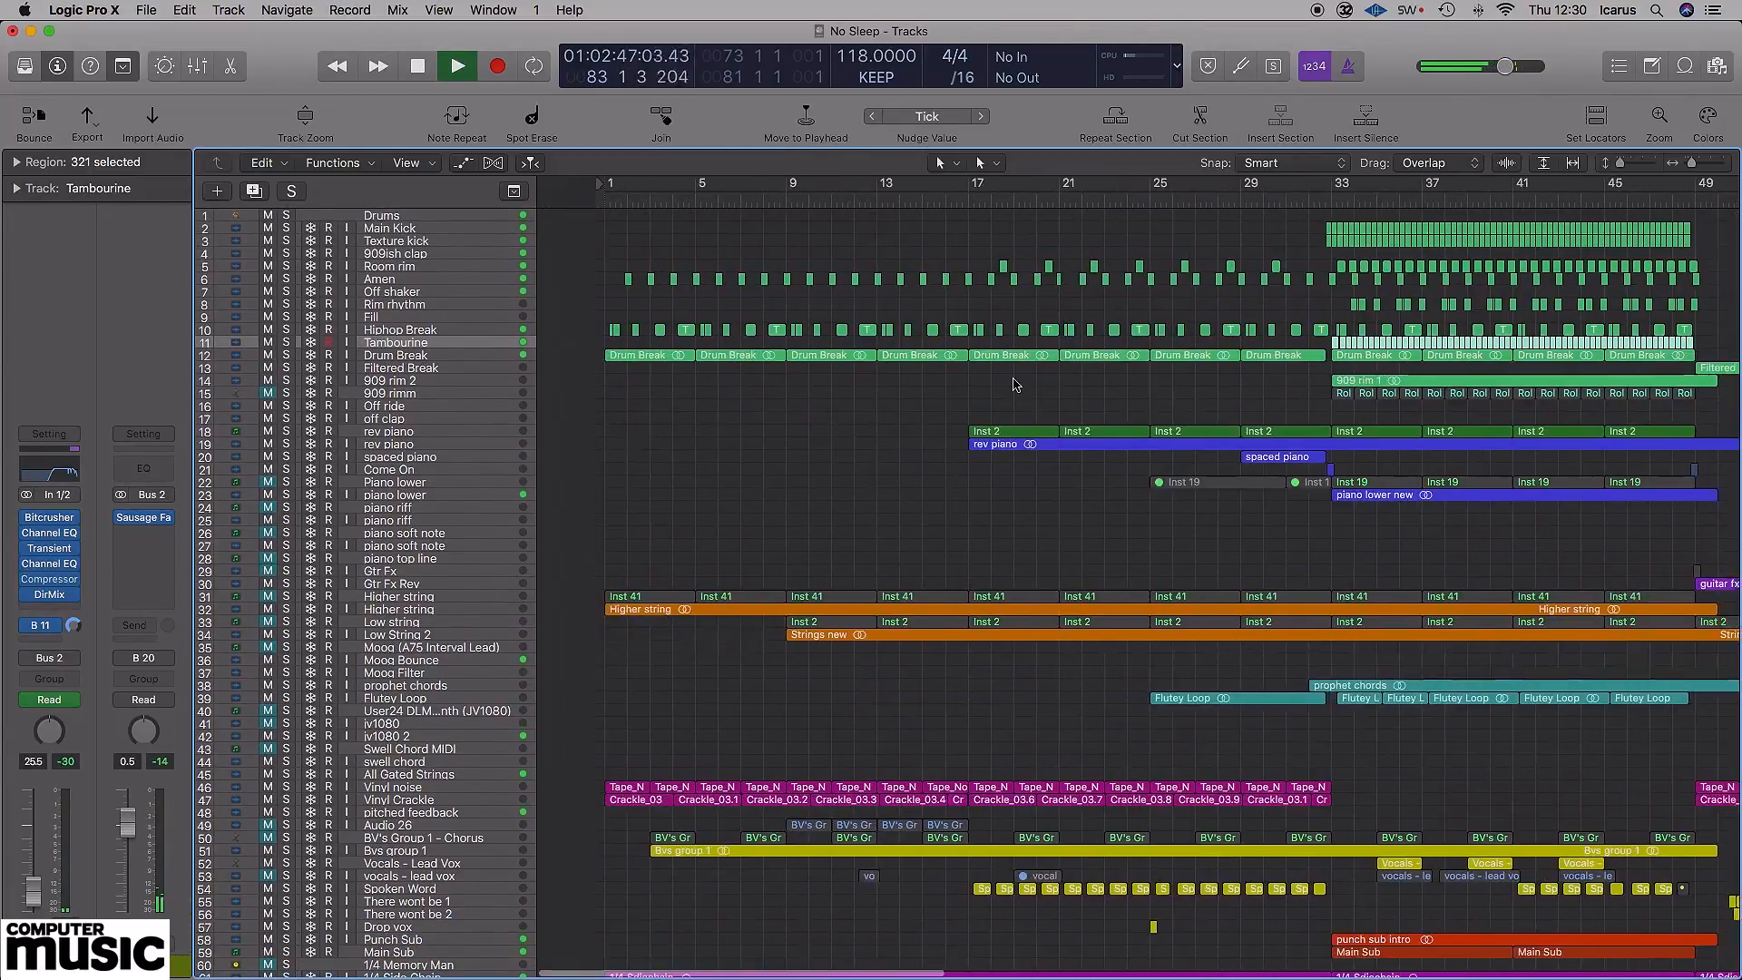